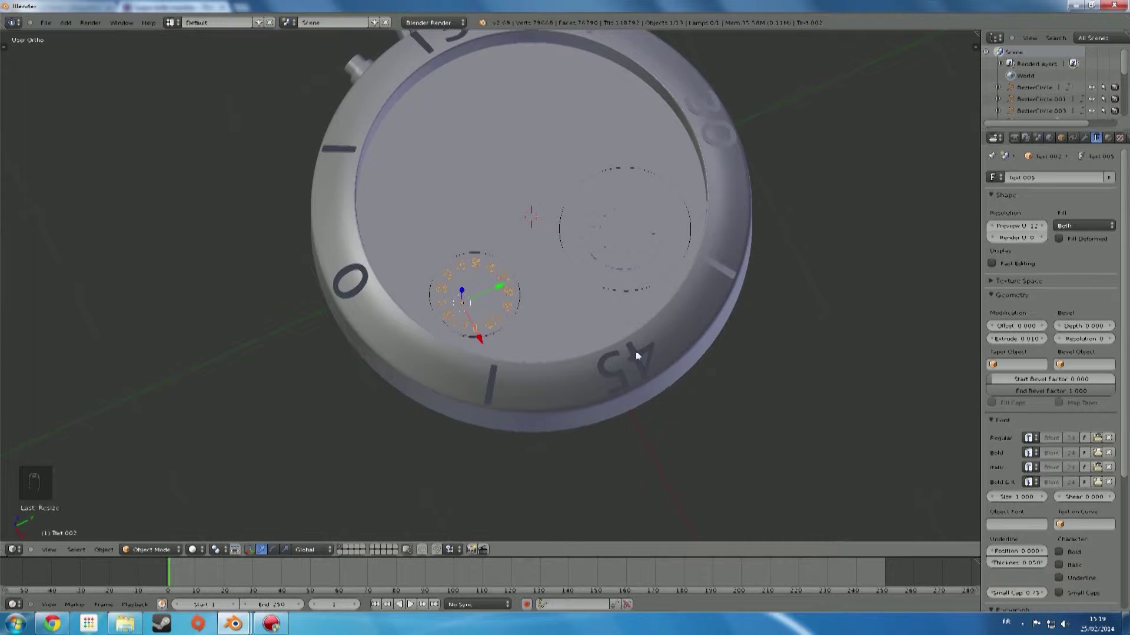
# Add a cylinder mesh at the watch centre and scale it down uniformly to a tiny pin
pyautogui.scroll(6, 541, 351)
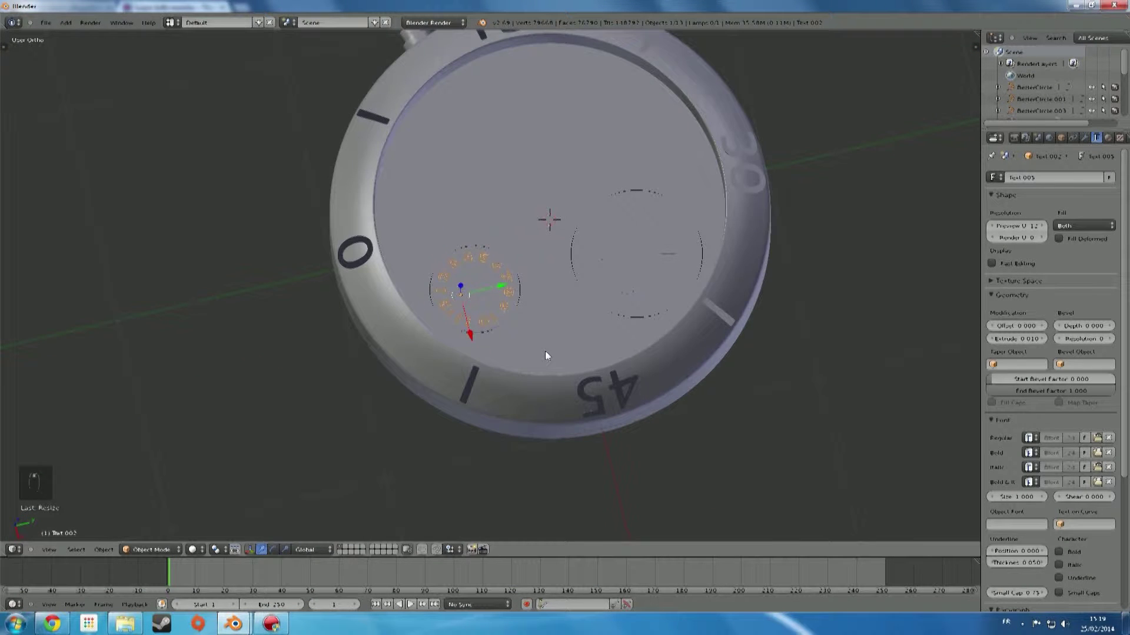
pyautogui.press('KP_7')
pyautogui.keyDown('shift'); pyautogui.moveTo(546, 418); pyautogui.dragTo(523, 465, button='middle'); pyautogui.keyUp('shift')
pyautogui.hotkey('shift', 'a')
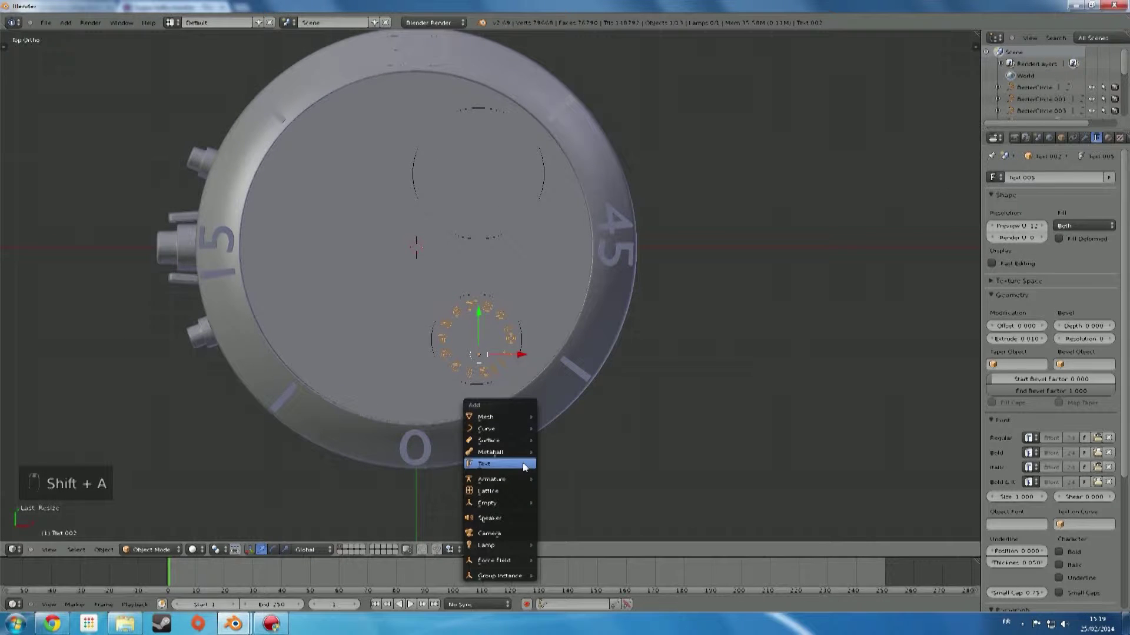
pyautogui.moveTo(518, 417)
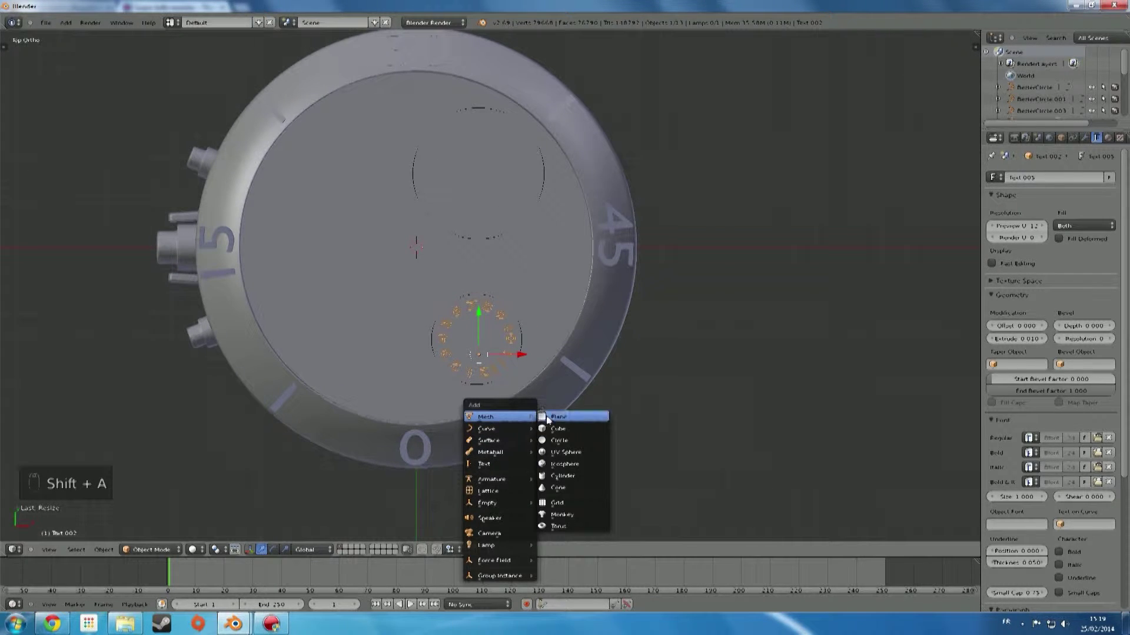
pyautogui.click(588, 482)
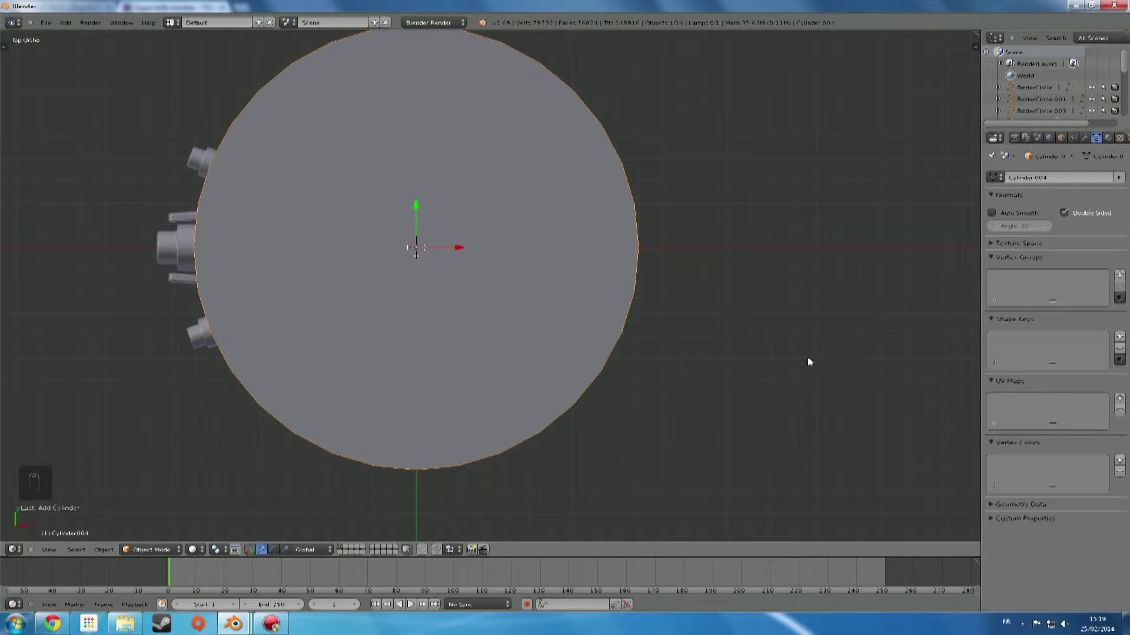
pyautogui.press('s')
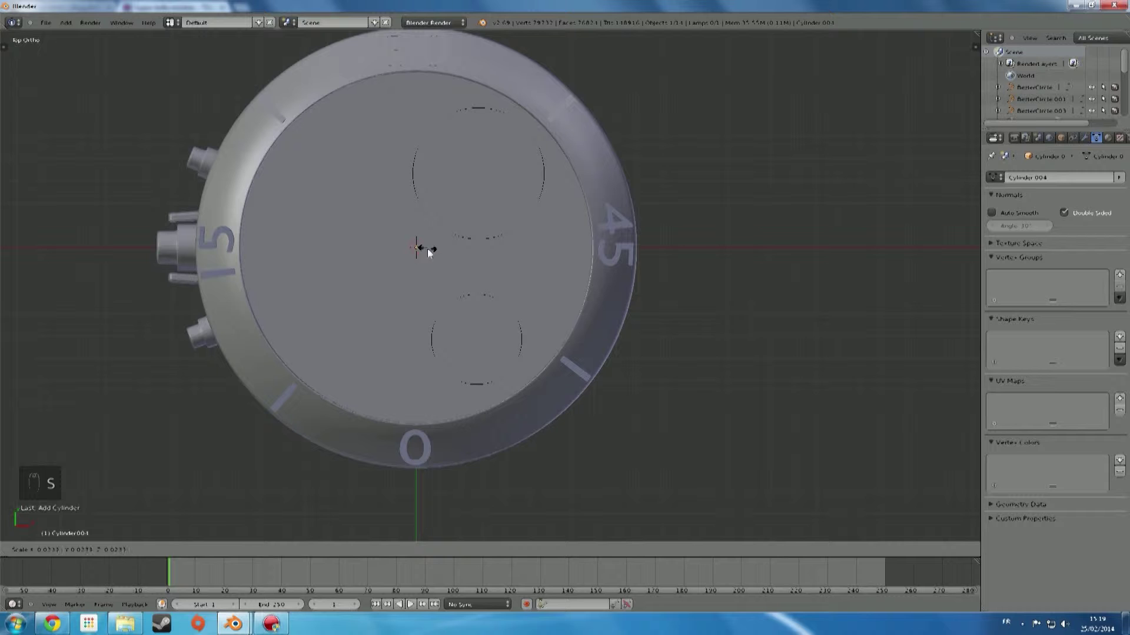
pyautogui.click(426, 253)
# Stretch the small centre cylinder slightly along the Z axis and raise it vertically to the dial surface
pyautogui.moveTo(416, 315); pyautogui.dragTo(414, 256, button='middle')
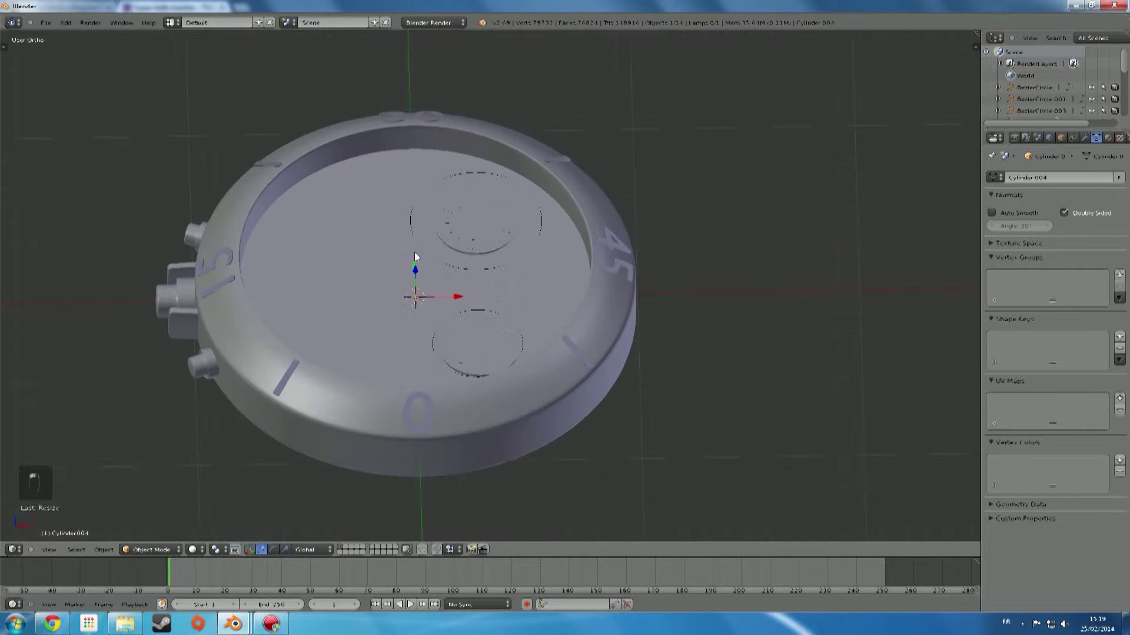
pyautogui.press('z')
pyautogui.press('KP_1')
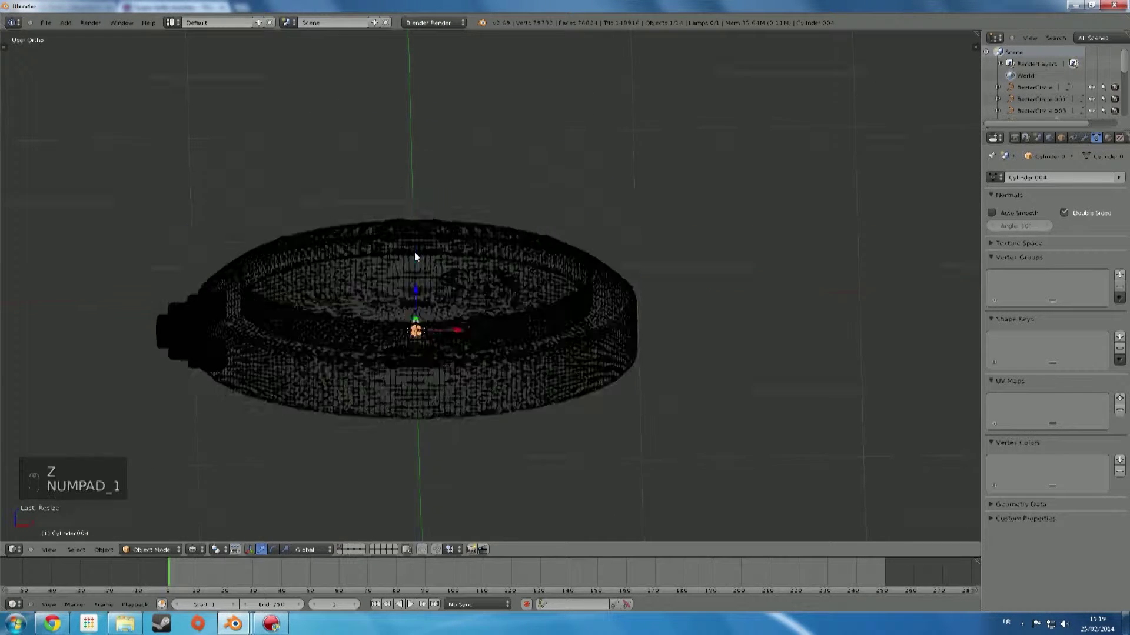
pyautogui.scroll(6, 484, 365)
pyautogui.keyDown('shift'); pyautogui.moveTo(418, 404); pyautogui.dragTo(486, 339, button='middle'); pyautogui.keyUp('shift')
pyautogui.scroll(2, 494, 318)
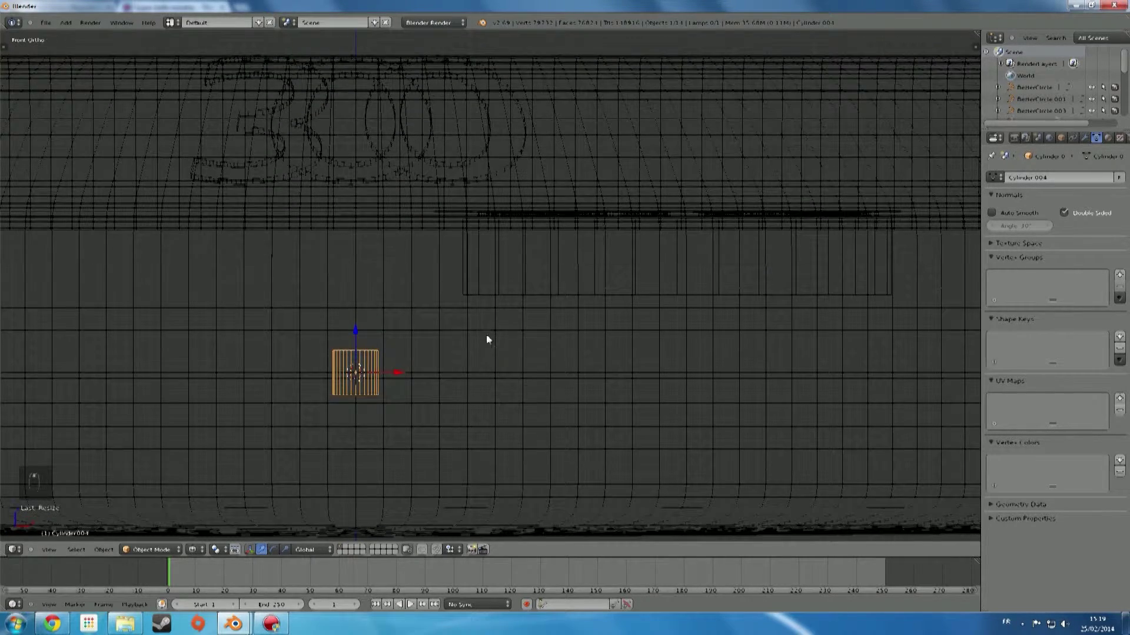
pyautogui.press('s')
pyautogui.press('z')
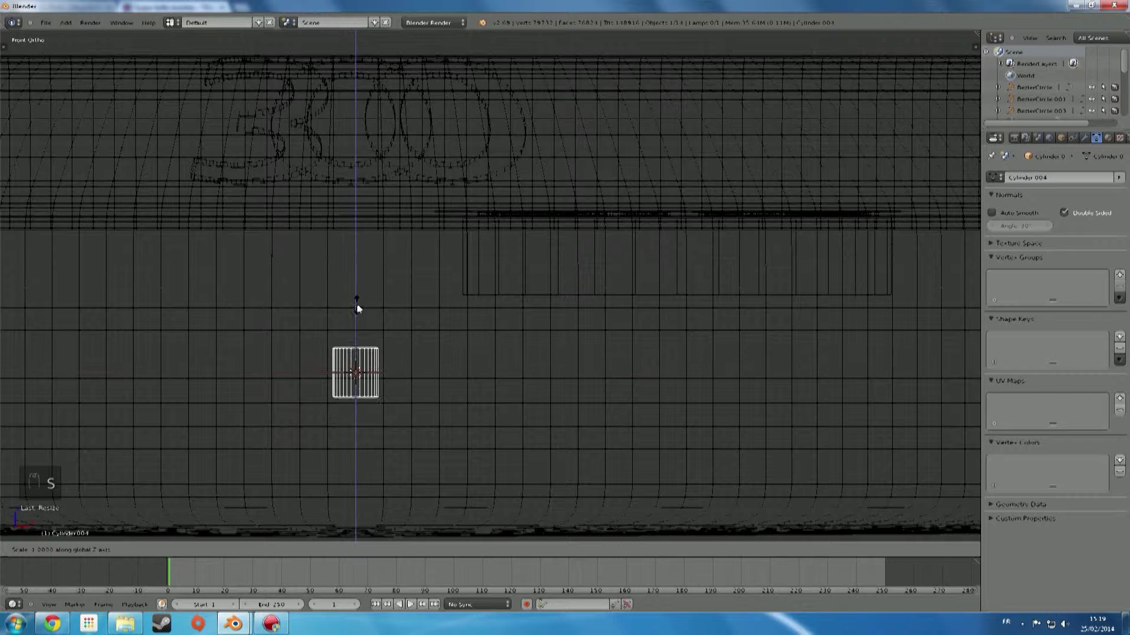
pyautogui.click(358, 291)
pyautogui.press('g')
pyautogui.press('z')
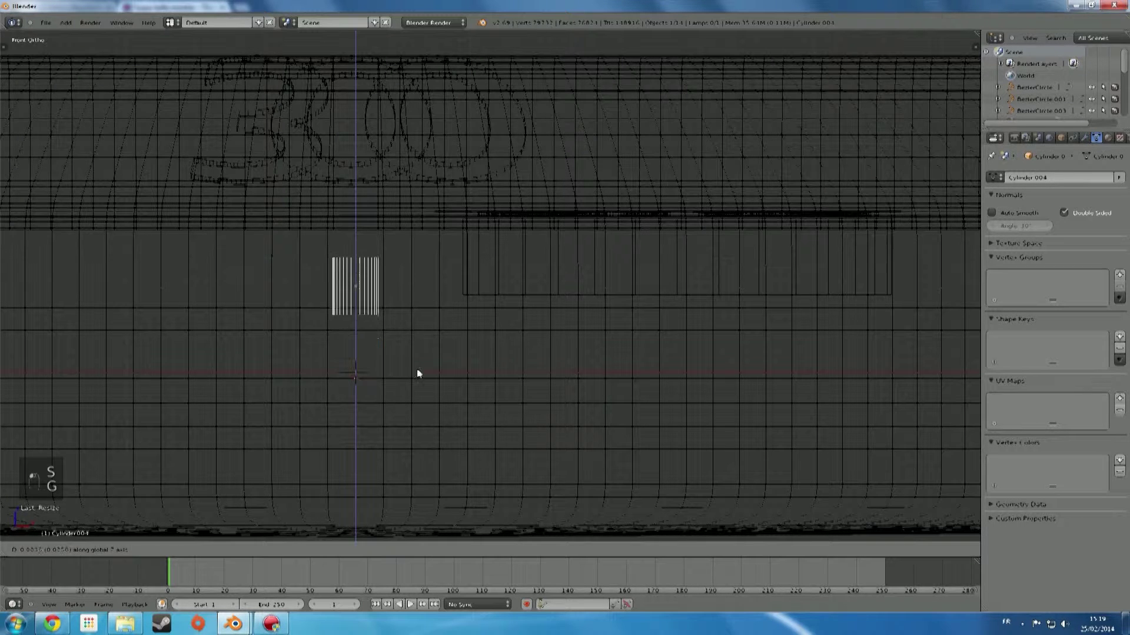
pyautogui.click(395, 299)
# Scale the centre pin down uniformly so it is smaller on the dial
pyautogui.press('z')
pyautogui.scroll(-5, 334, 305)
pyautogui.moveTo(386, 412); pyautogui.dragTo(415, 259, button='middle')
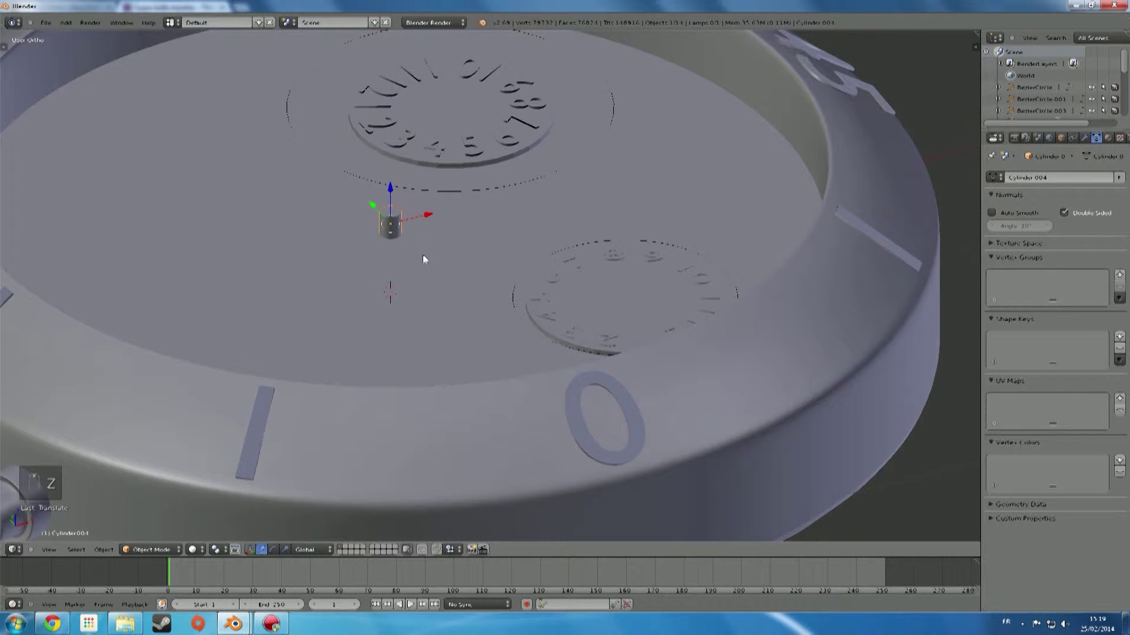
pyautogui.press('s')
pyautogui.click(413, 241)
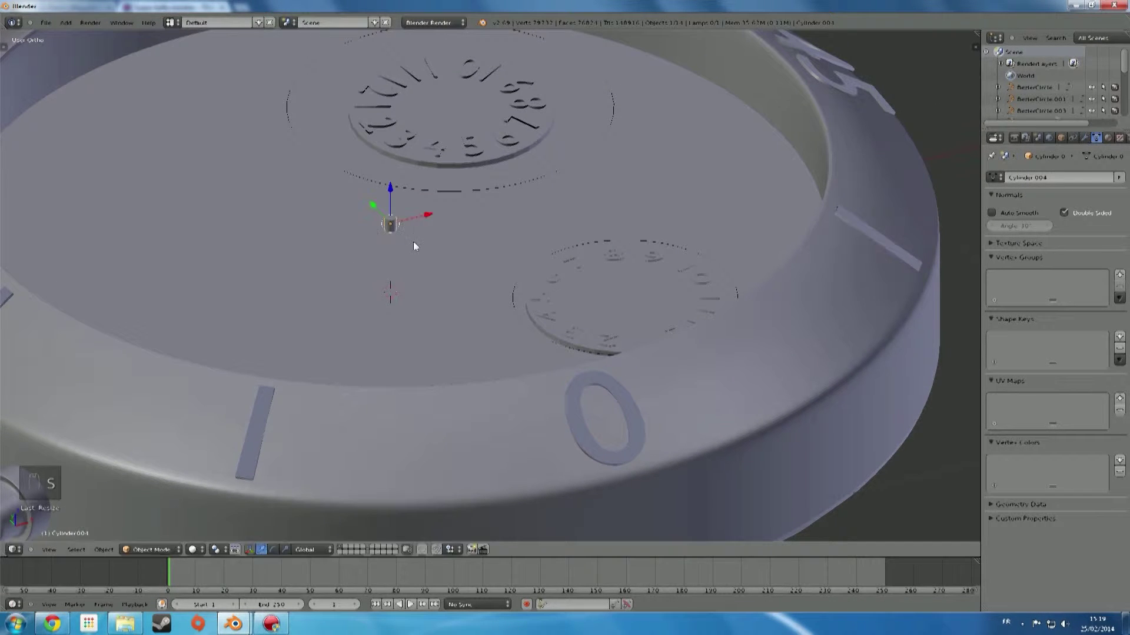
# Adjust the centre pin's height along the Z axis, in a wireframe side view, so it stands on the dial
pyautogui.moveTo(419, 265); pyautogui.dragTo(353, 221, button='middle')
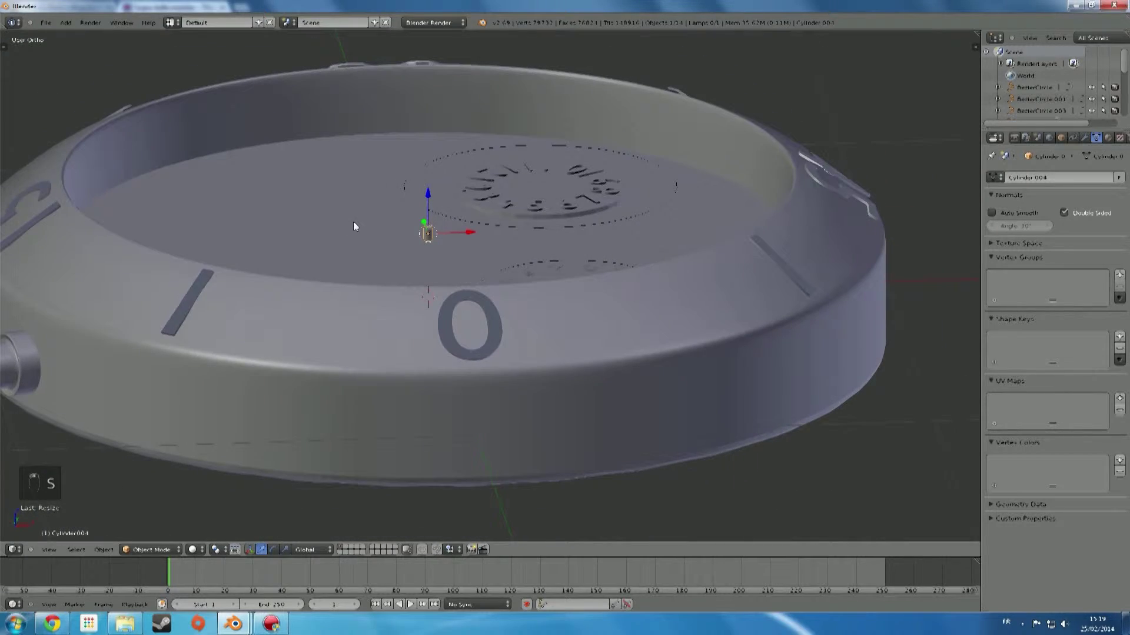
pyautogui.press('KP_3')
pyautogui.press('z')
pyautogui.scroll(4, 675, 236)
pyautogui.keyDown('shift'); pyautogui.moveTo(676, 235); pyautogui.dragTo(521, 321, button='middle'); pyautogui.keyUp('shift')
pyautogui.press('g')
pyautogui.press('z')
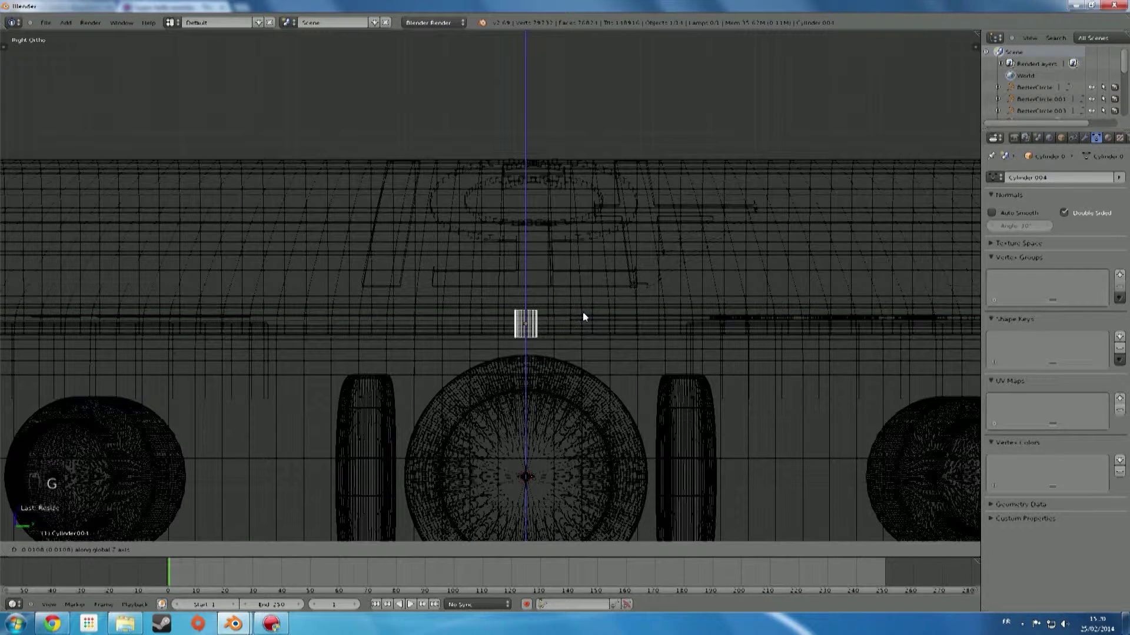
pyautogui.click(583, 315)
pyautogui.press('z')
# Add a cube mesh at the watch centre and scale it along Y into a thin bar for a watch hand
pyautogui.moveTo(580, 318)
pyautogui.mouseDown(button='middle')
pyautogui.moveTo(622, 376)
pyautogui.moveTo(671, 386)
pyautogui.moveTo(733, 441)
pyautogui.moveTo(656, 330)
pyautogui.moveTo(609, 404)
pyautogui.mouseUp(button='middle')
pyautogui.scroll(5, 658, 316)
pyautogui.press('KP_7')
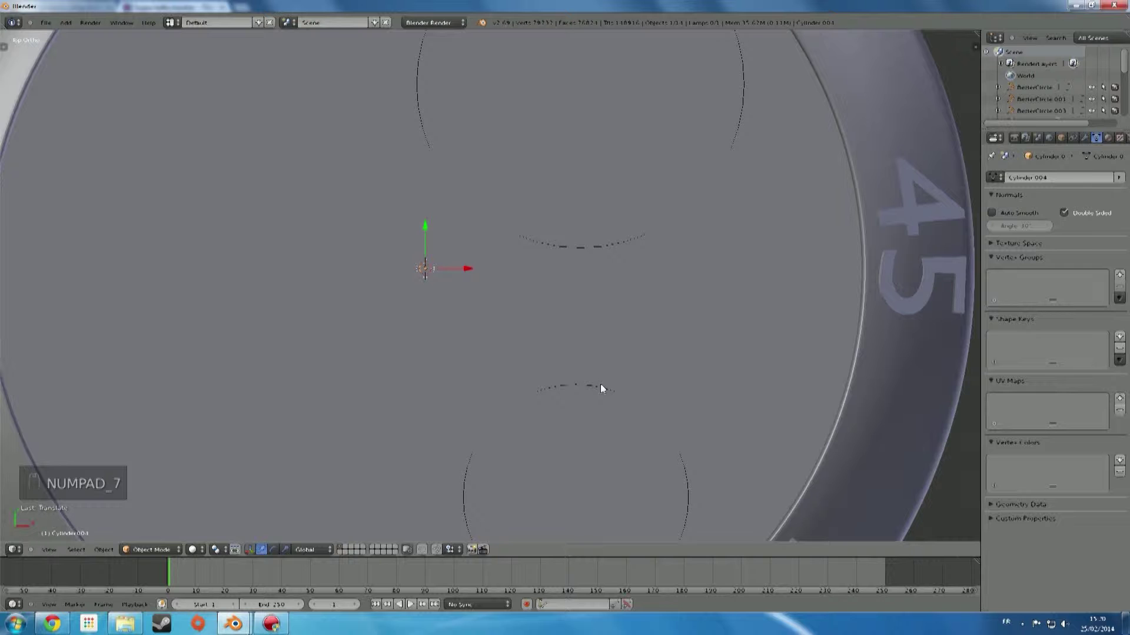
pyautogui.hotkey('shift', 'a')
pyautogui.moveTo(600, 385)
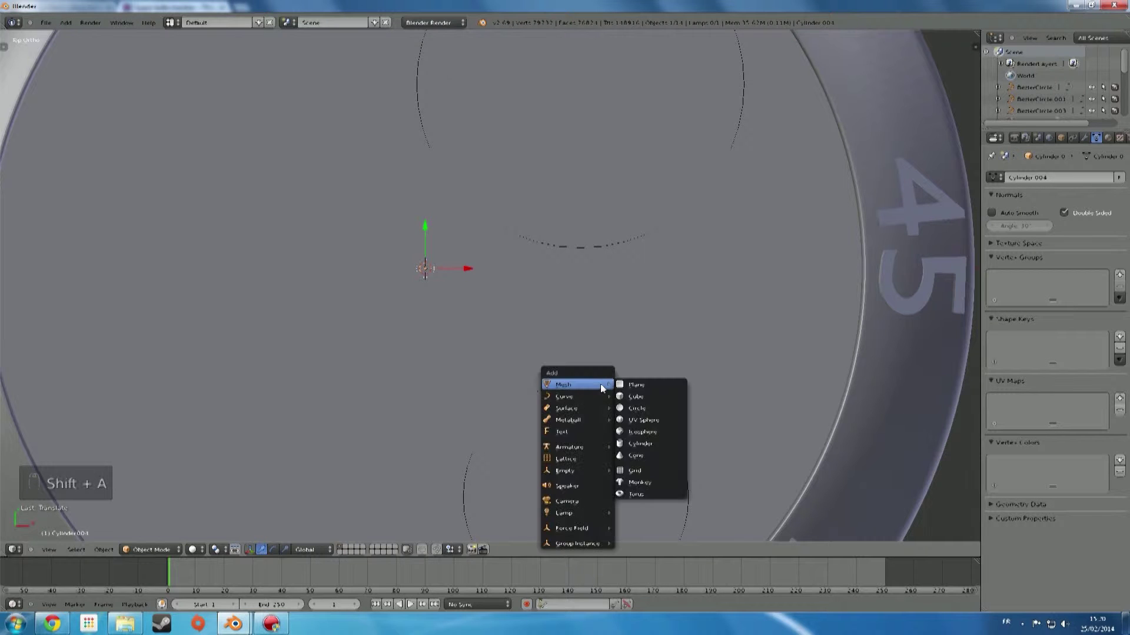
pyautogui.click(655, 395)
pyautogui.scroll(-5, 668, 456)
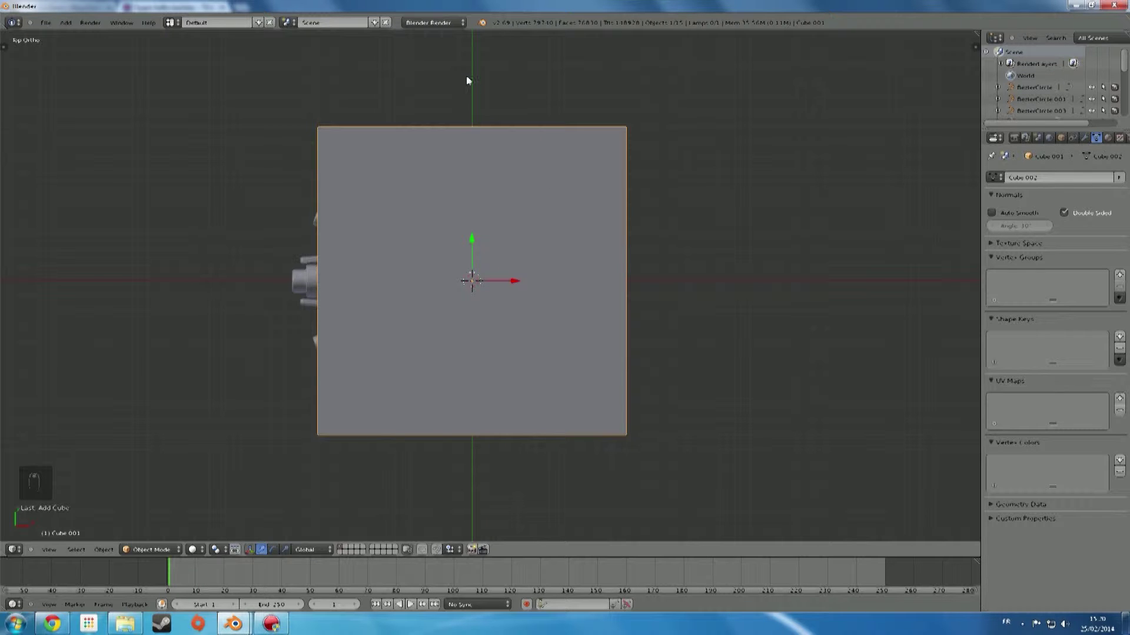
pyautogui.press('s')
pyautogui.press('y')
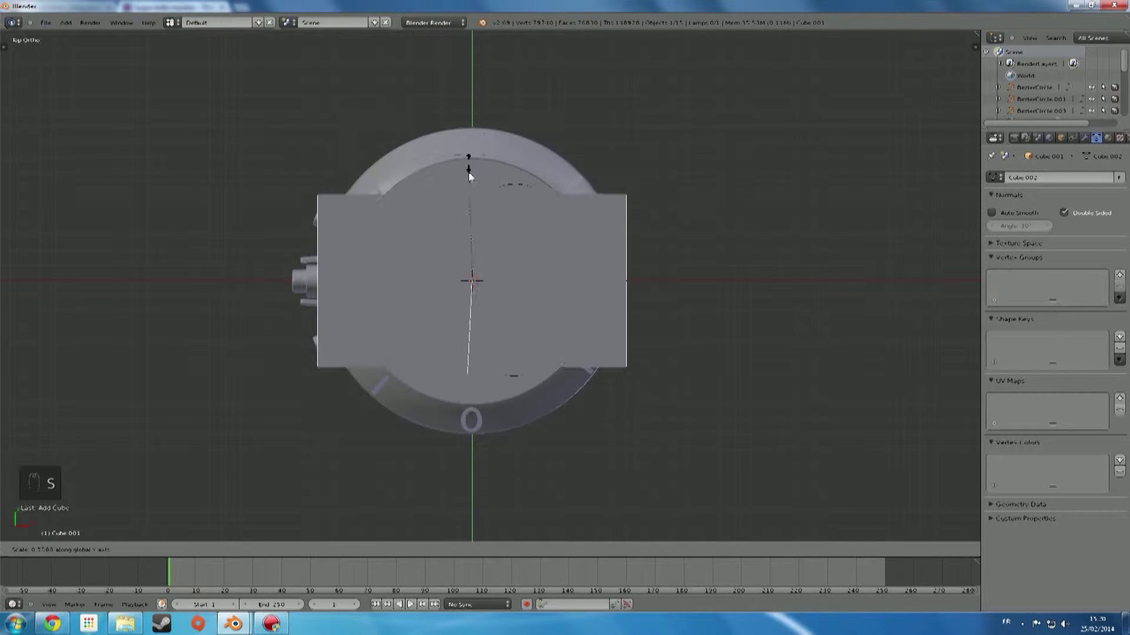
pyautogui.click(472, 284)
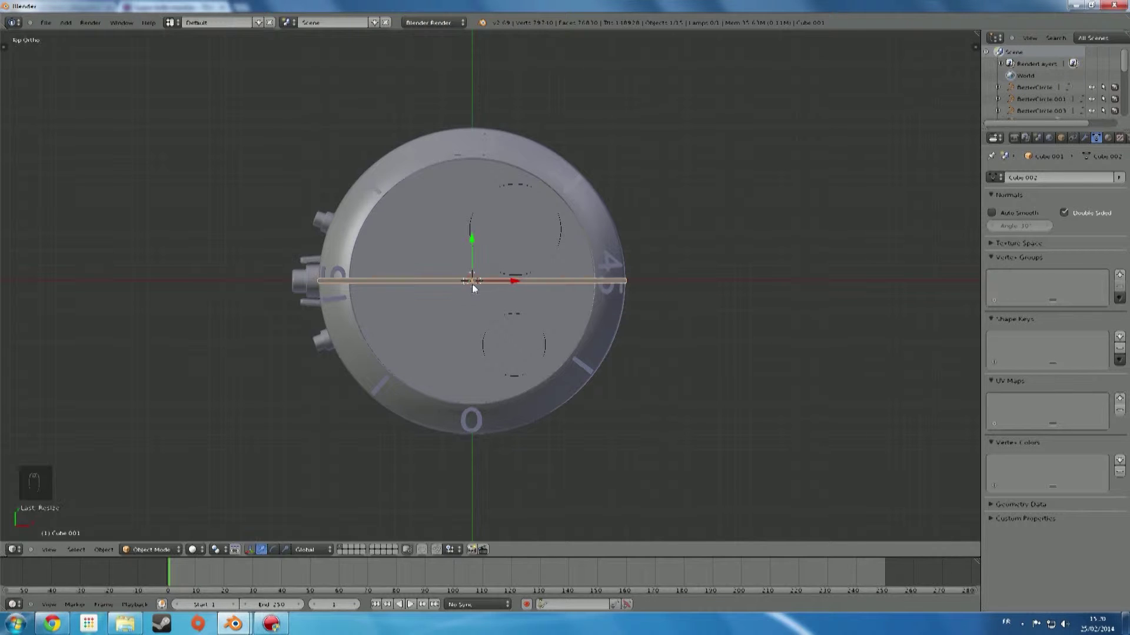
# Make the bar thinner along Y and shorten it along X to about 0.38 of its length
pyautogui.scroll(5, 475, 283)
pyautogui.press('s')
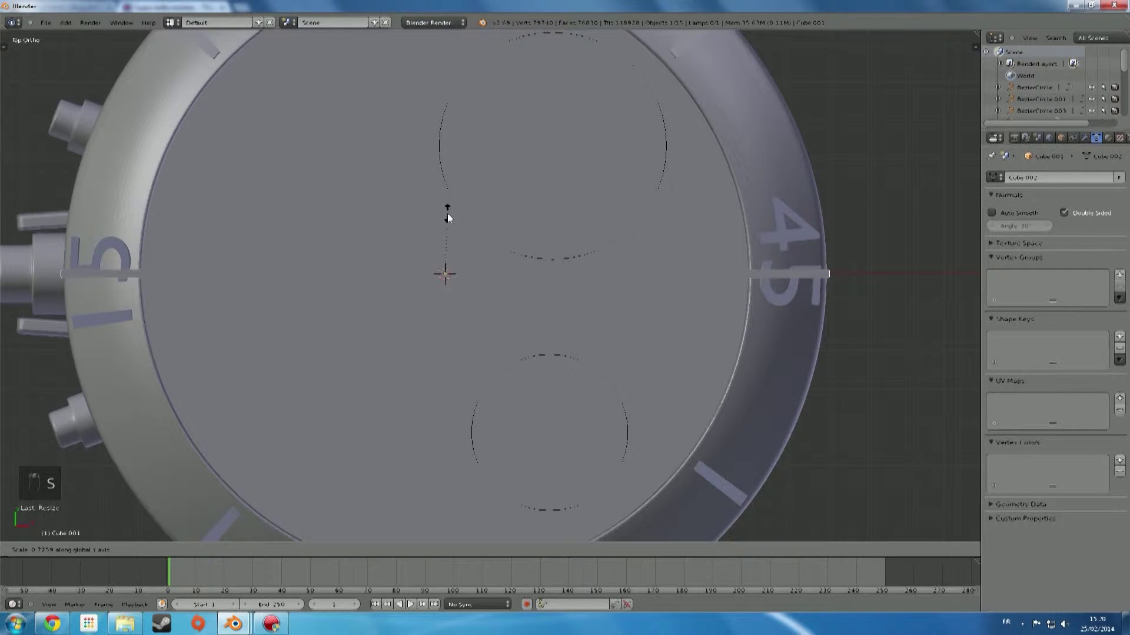
pyautogui.click(445, 234)
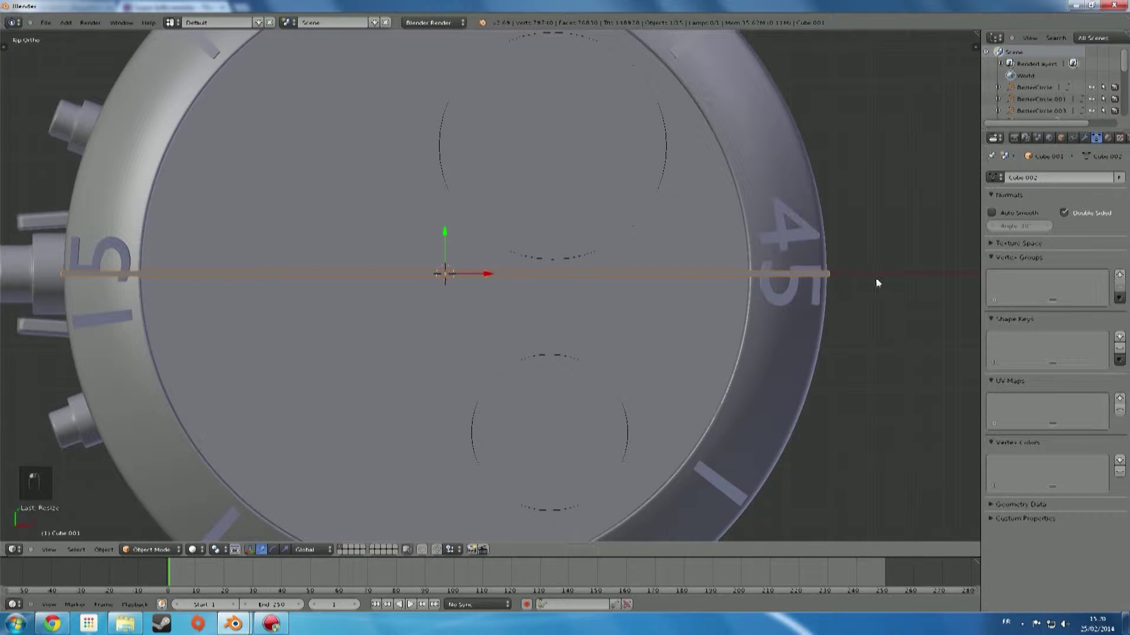
pyautogui.press('s')
pyautogui.press('x')
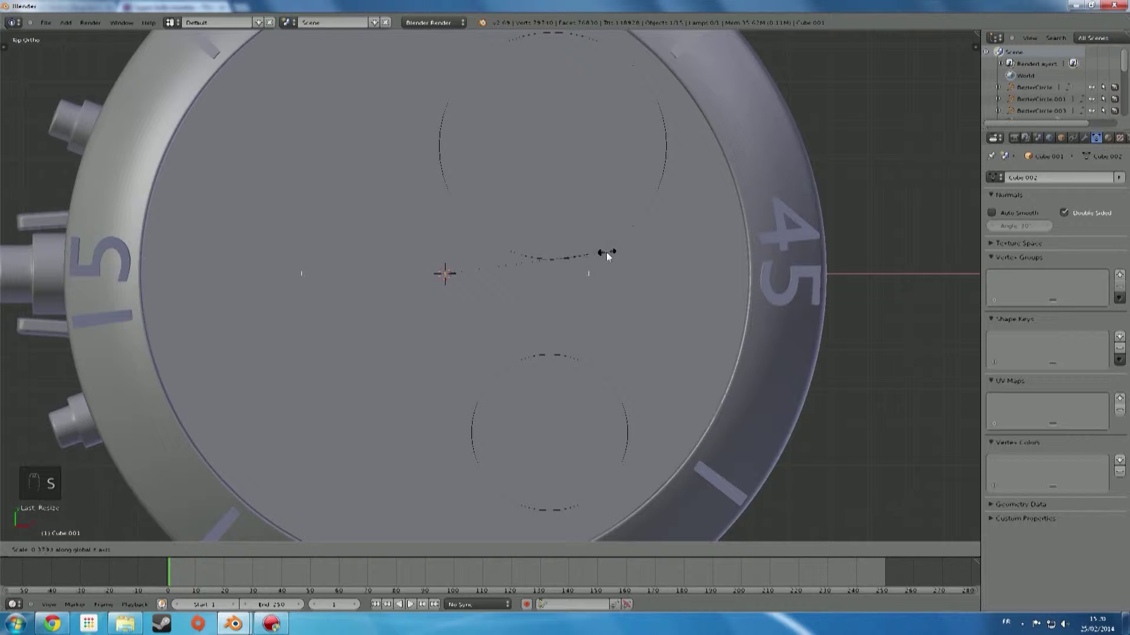
pyautogui.click(607, 252)
# Move the bar along the X axis toward the crown until its inner end meets the dial centre
pyautogui.scroll(4, 566, 324)
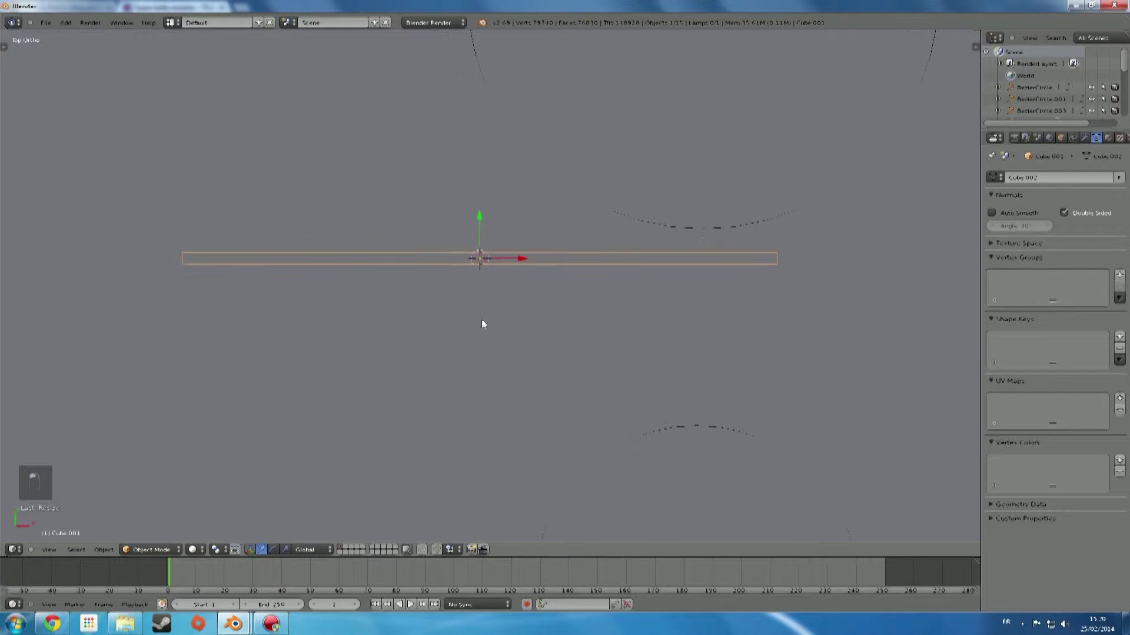
pyautogui.press('g')
pyautogui.press('x')
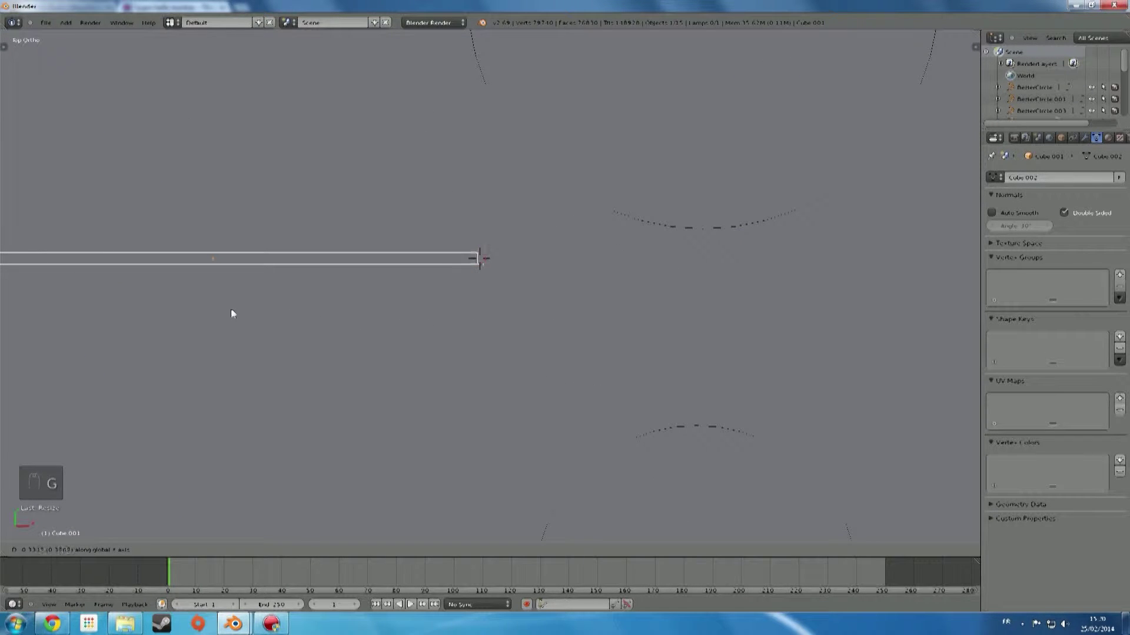
pyautogui.click(236, 315)
# Flatten the tall bar along the Z axis into a thin strip, working in a wireframe front view
pyautogui.moveTo(237, 315); pyautogui.dragTo(379, 347, button='middle')
pyautogui.scroll(-5, 500, 266)
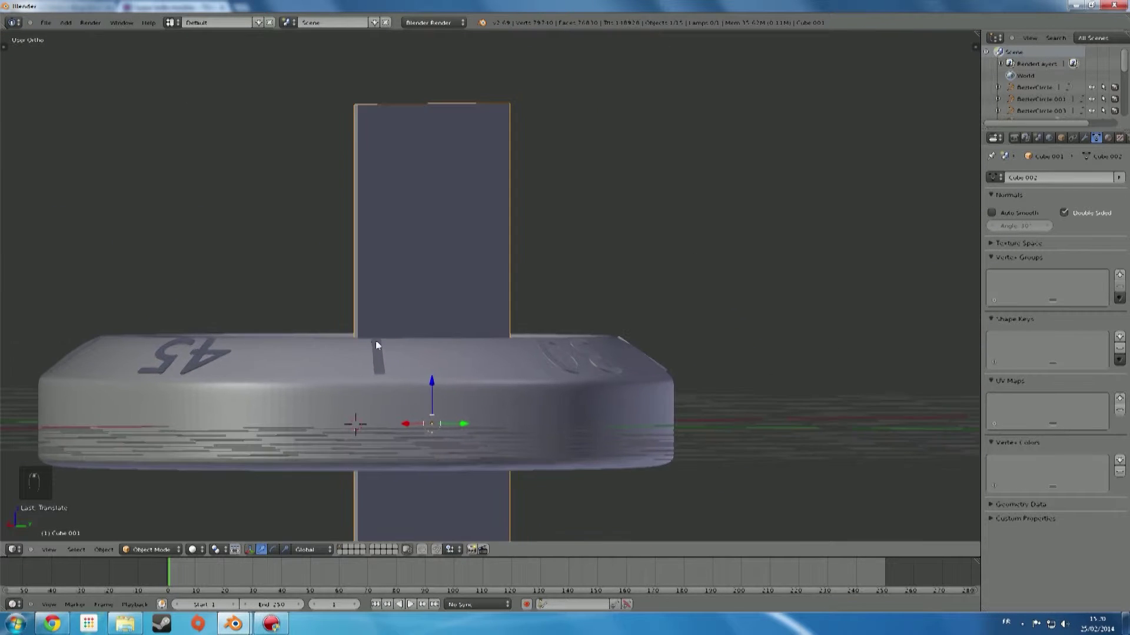
pyautogui.scroll(-5, 386, 334)
pyautogui.press('KP_1')
pyautogui.scroll(5, 387, 332)
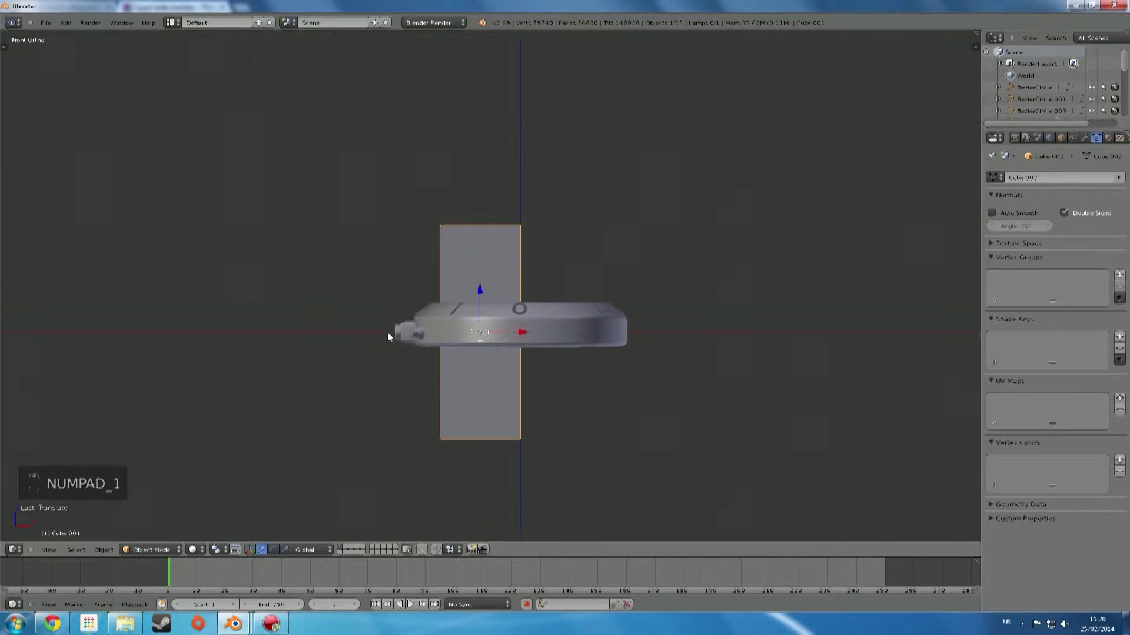
pyautogui.keyDown('shift'); pyautogui.moveTo(492, 262); pyautogui.dragTo(474, 171, button='middle'); pyautogui.keyUp('shift')
pyautogui.press('z')
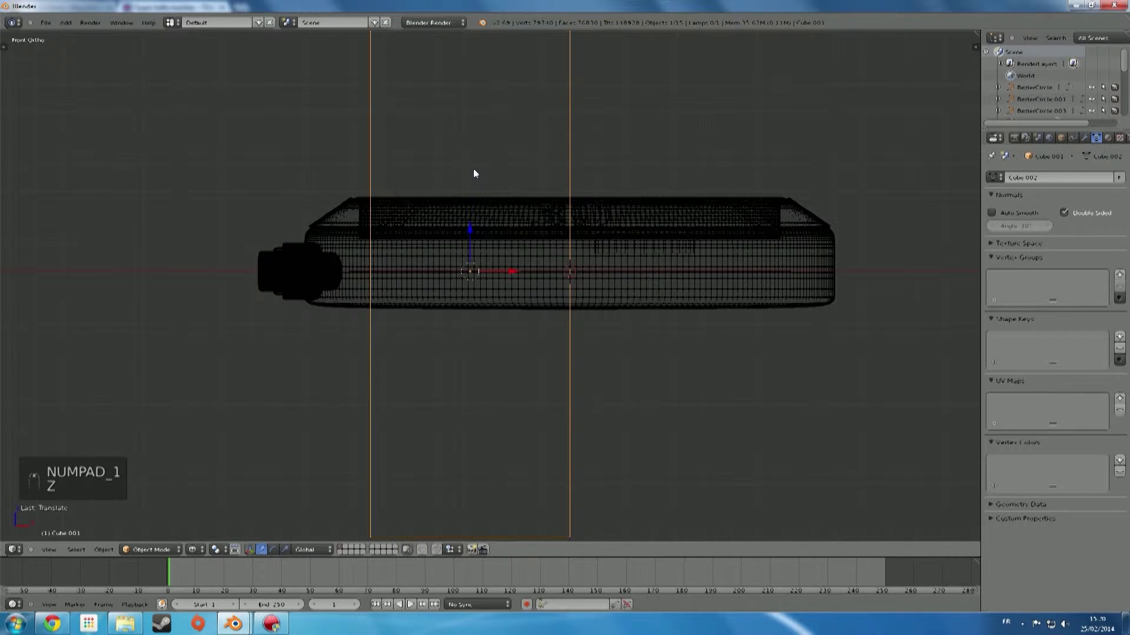
pyautogui.scroll(-3, 504, 156)
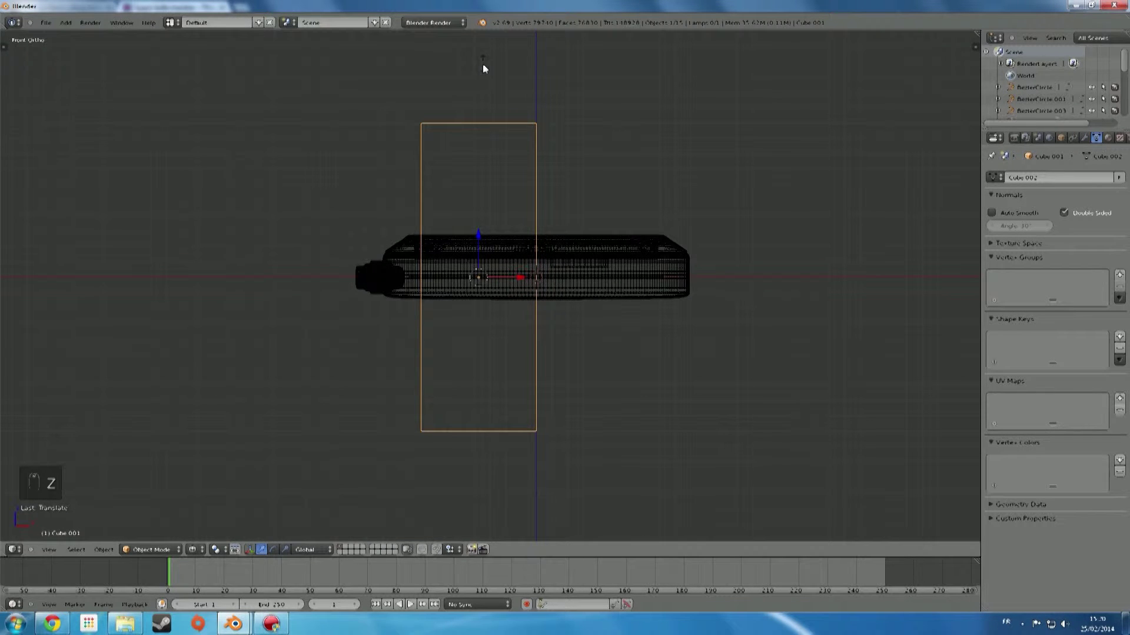
pyautogui.press('s')
pyautogui.press('z')
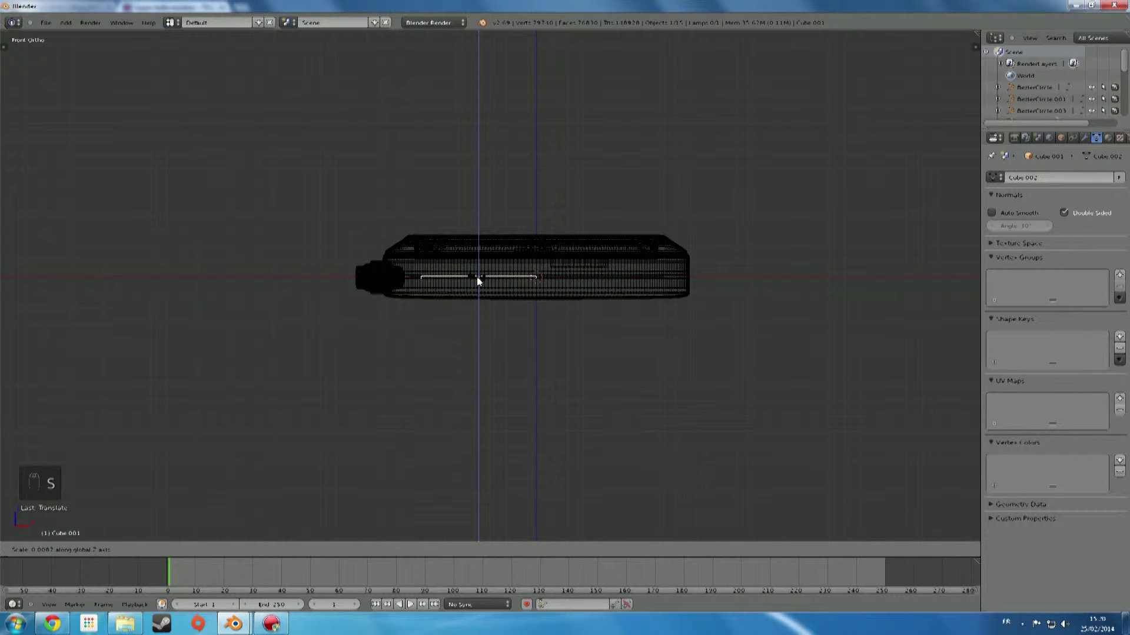
pyautogui.click(476, 277)
# Raise the flat strip along the Z axis to the level of the centre pin on the dial
pyautogui.scroll(5, 519, 301)
pyautogui.moveTo(484, 298)
pyautogui.mouseDown(button='middle')
pyautogui.moveTo(489, 317)
pyautogui.moveTo(503, 289)
pyautogui.mouseUp(button='middle')
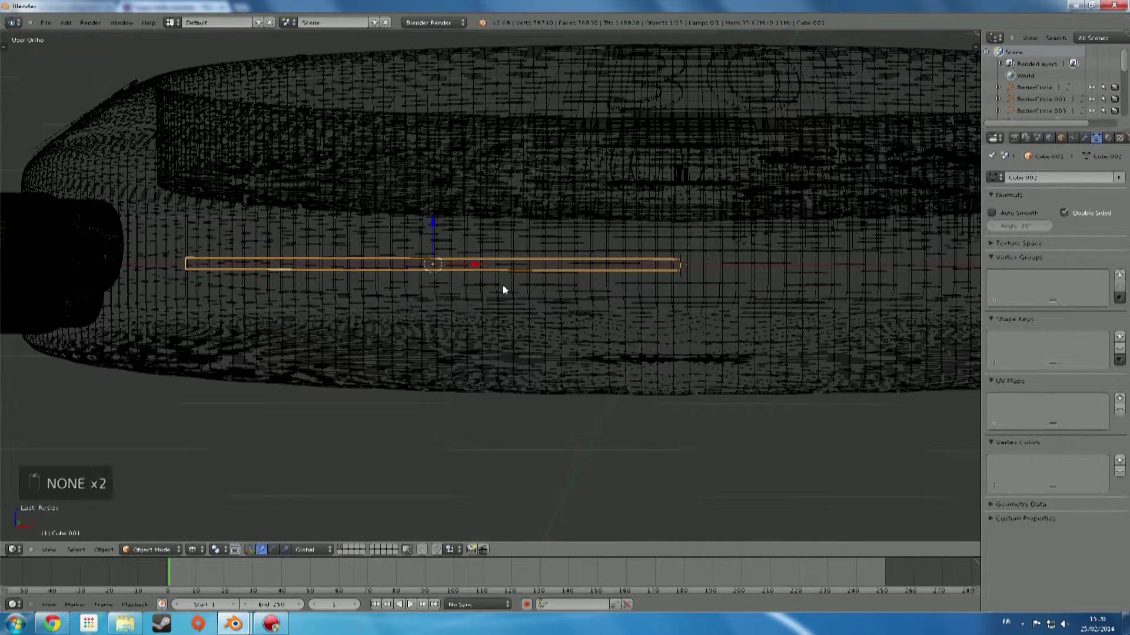
pyautogui.press('KP_1')
pyautogui.scroll(4, 429, 290)
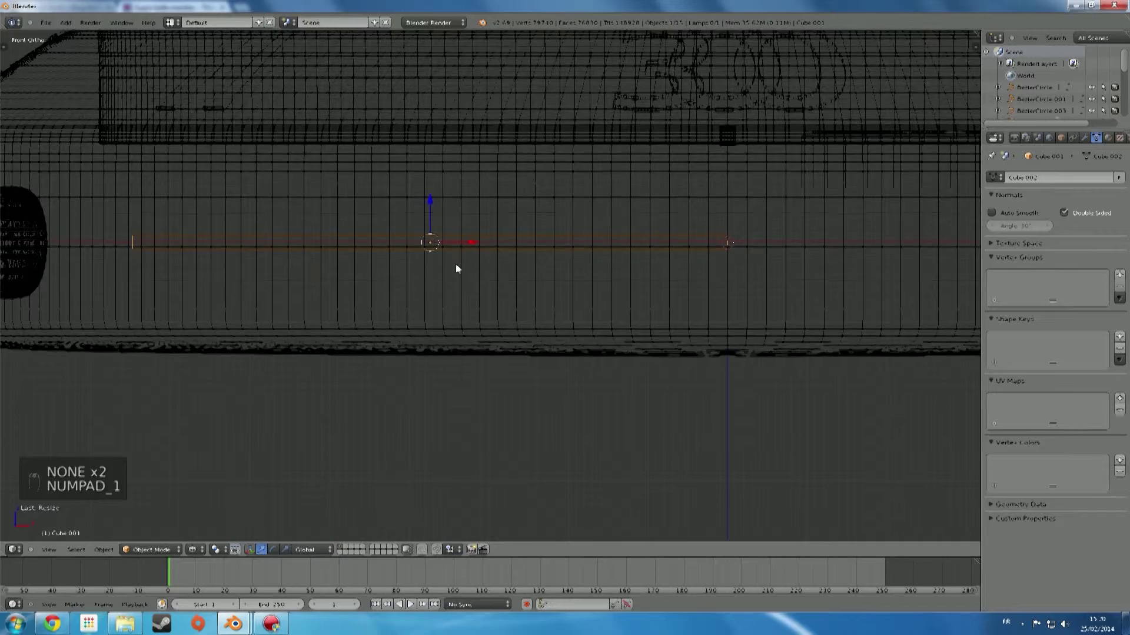
pyautogui.press('g')
pyautogui.press('z')
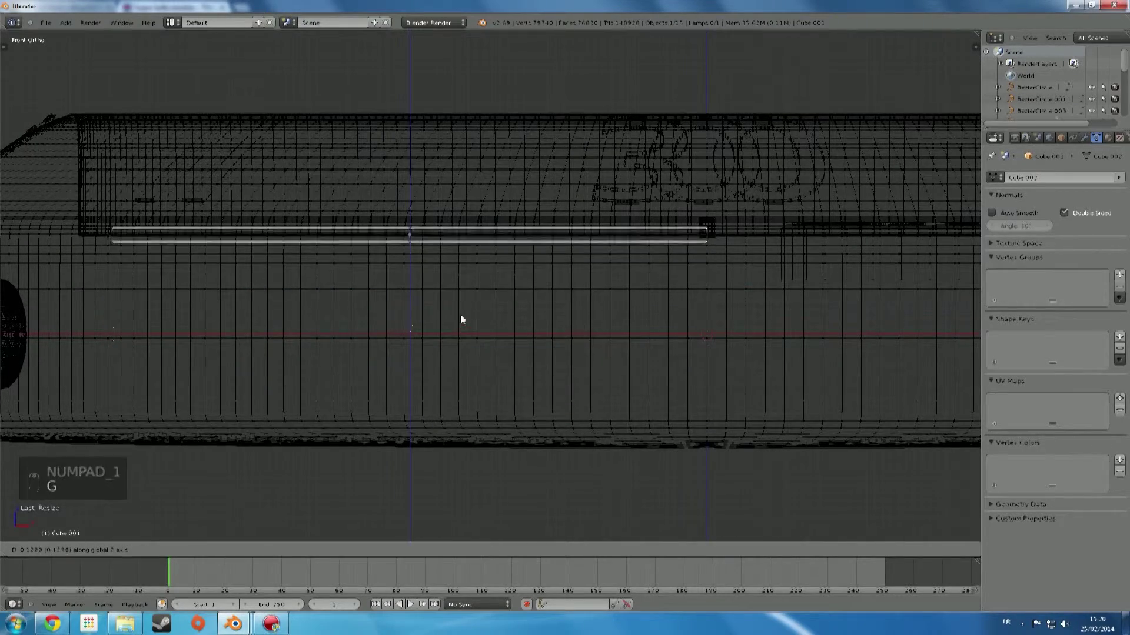
pyautogui.click(464, 304)
# Fine-tune the watch hand's height along the Z axis so its end sits against the centre pin in solid view
pyautogui.moveTo(442, 302)
pyautogui.mouseDown(button='middle')
pyautogui.moveTo(463, 373)
pyautogui.moveTo(418, 374)
pyautogui.moveTo(371, 420)
pyautogui.moveTo(357, 416)
pyautogui.moveTo(361, 449)
pyautogui.moveTo(386, 378)
pyautogui.mouseUp(button='middle')
pyautogui.press('z')
pyautogui.scroll(-3, 356, 417)
pyautogui.scroll(5, 572, 334)
pyautogui.moveTo(572, 338); pyautogui.dragTo(592, 209, button='middle')
pyautogui.scroll(3, 539, 221)
pyautogui.keyDown('shift'); pyautogui.moveTo(461, 282); pyautogui.dragTo(431, 244, button='middle'); pyautogui.keyUp('shift')
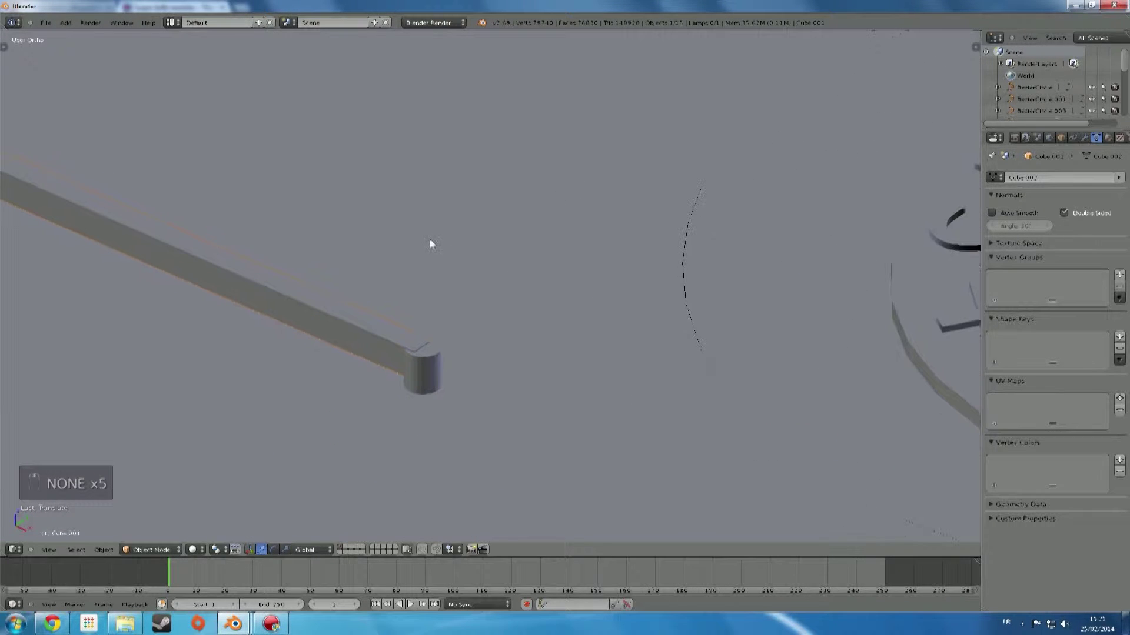
pyautogui.press('g')
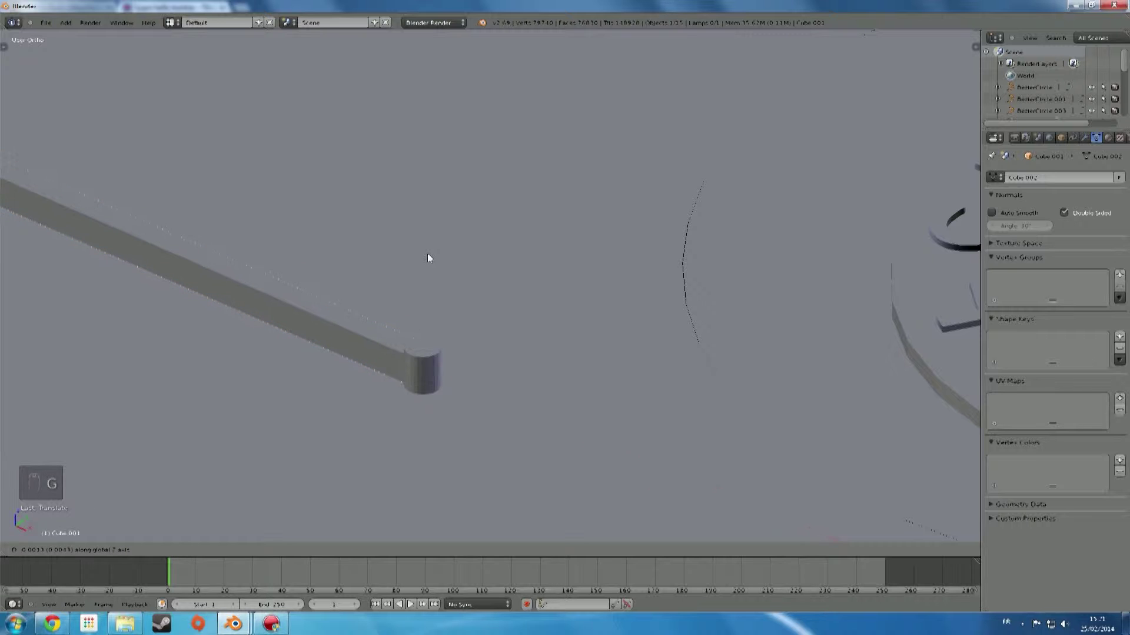
pyautogui.click(429, 259)
pyautogui.moveTo(429, 258); pyautogui.dragTo(765, 319, button='middle')
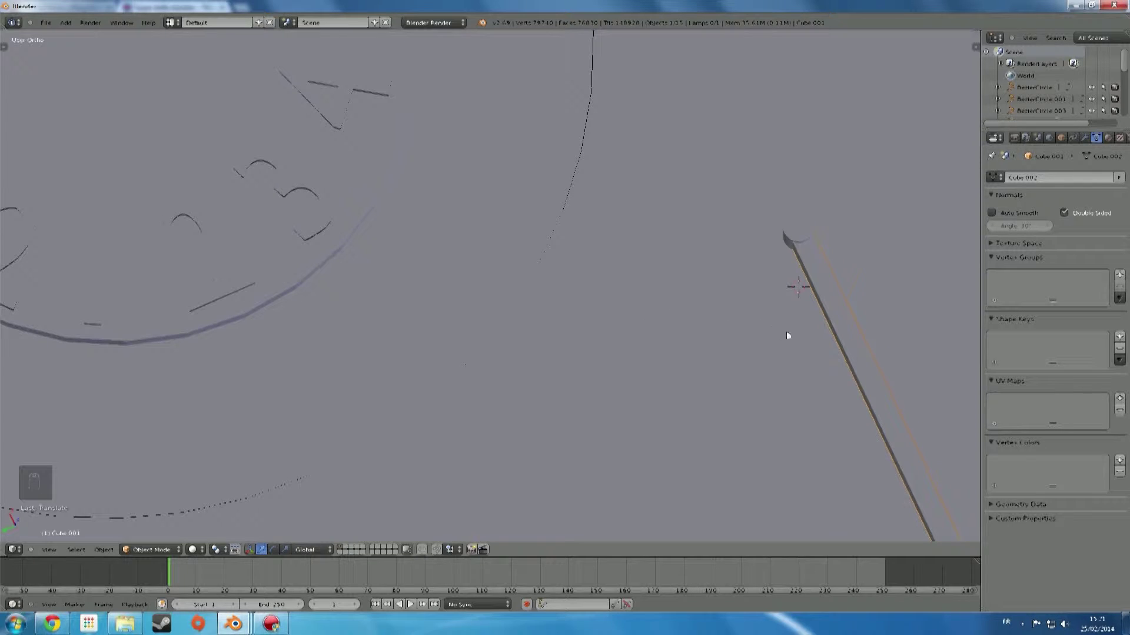
# Nudge the watch hand into its final position against the centre pin
pyautogui.press('g')
pyautogui.click(853, 357)
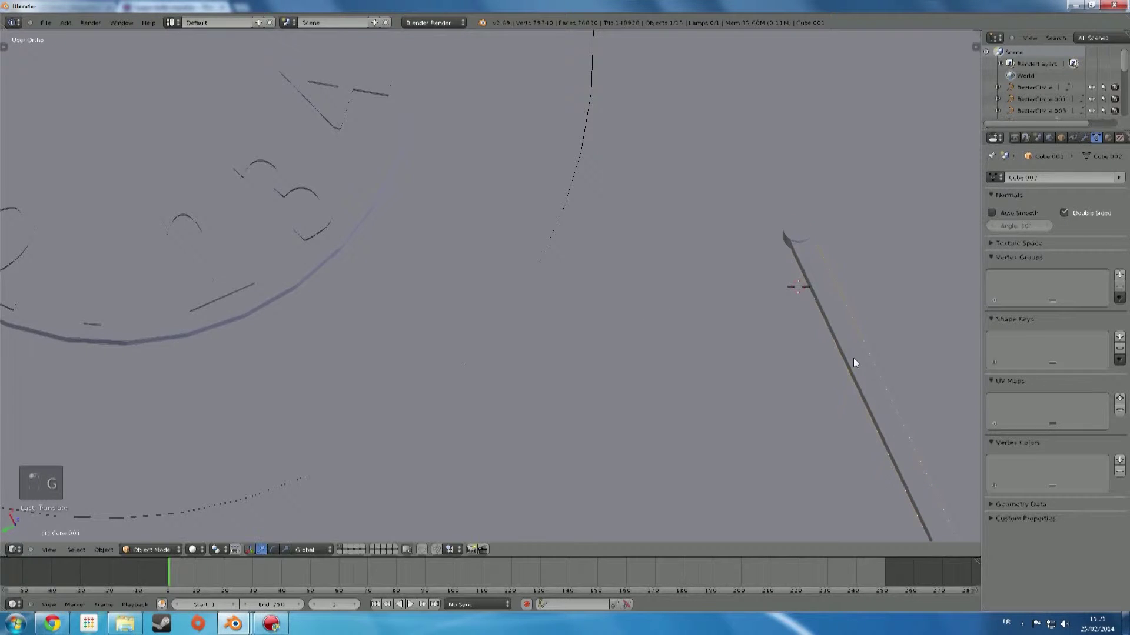
pyautogui.scroll(-5, 853, 358)
pyautogui.keyDown('shift'); pyautogui.moveTo(851, 359); pyautogui.dragTo(700, 288, button='middle'); pyautogui.keyUp('shift')
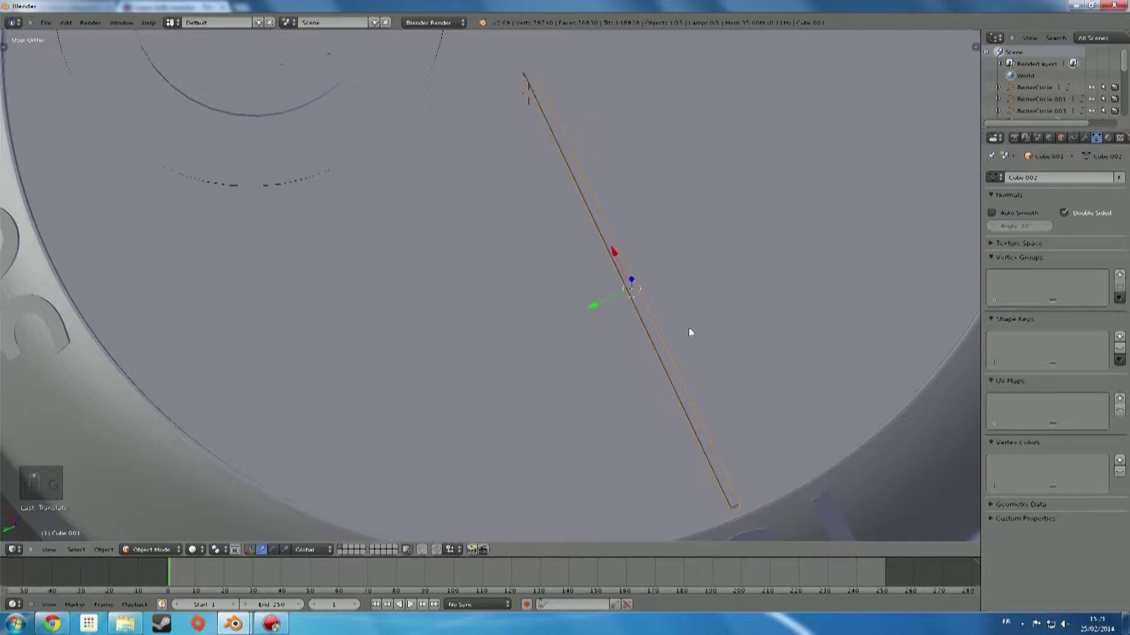
# Taper the watch hand by selecting its outer-end vertices in wireframe top view and scaling them down to a narrow tip
pyautogui.press('Tab')
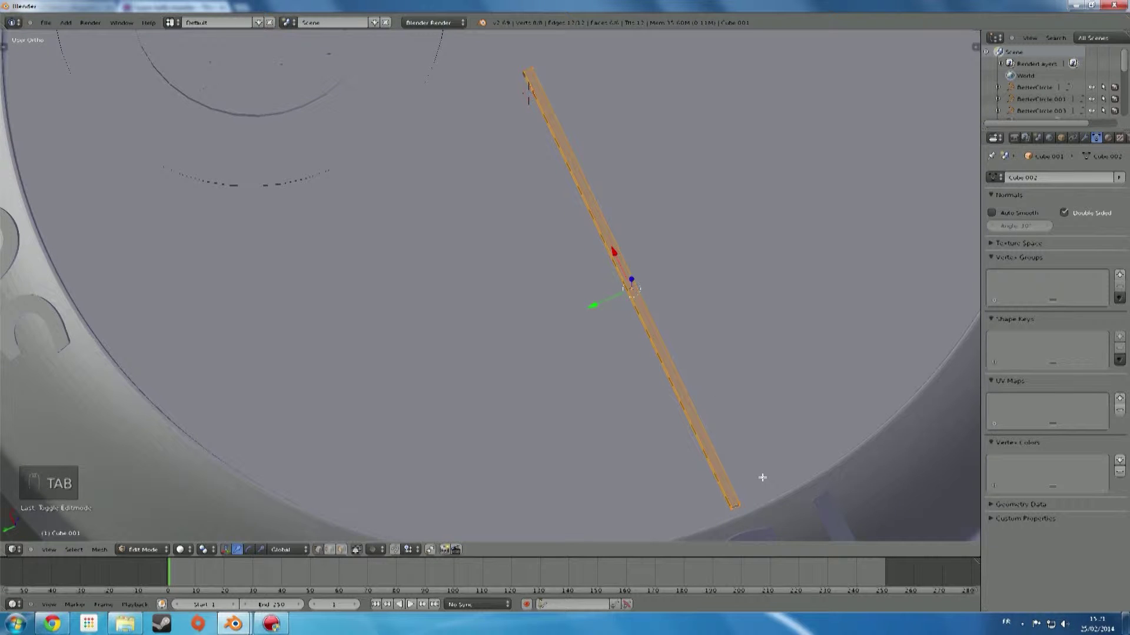
pyautogui.press('z')
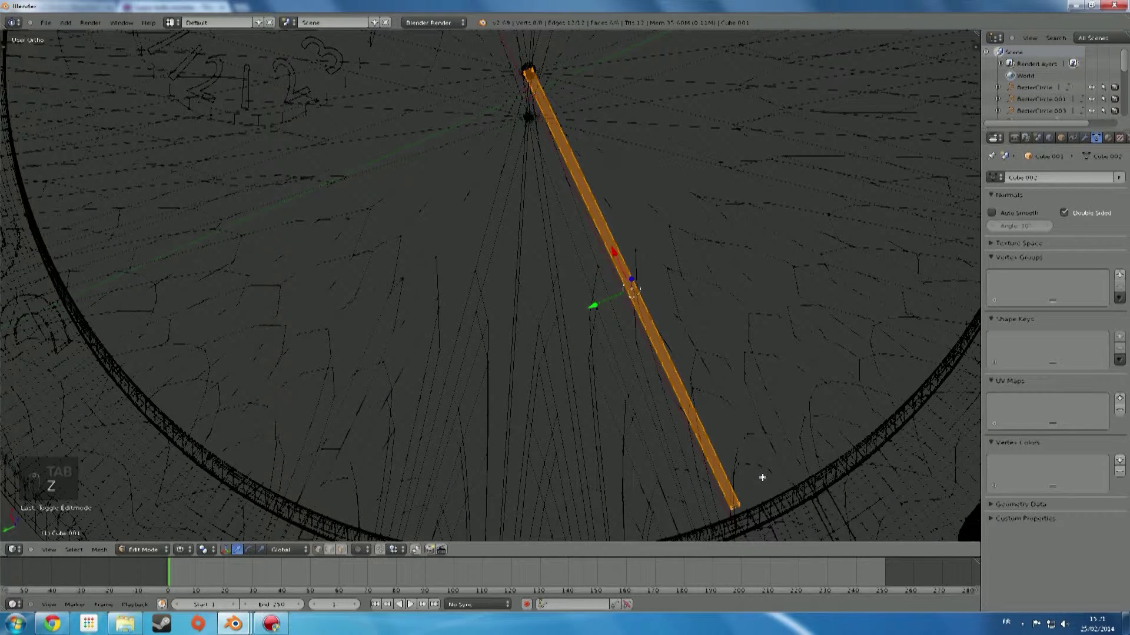
pyautogui.press('KP_7')
pyautogui.keyDown('shift'); pyautogui.moveTo(330, 450); pyautogui.dragTo(553, 315, button='middle'); pyautogui.keyUp('shift')
pyautogui.press('a')
pyautogui.press('a')
pyautogui.press('b')
pyautogui.moveTo(395, 325); pyautogui.dragTo(279, 183)
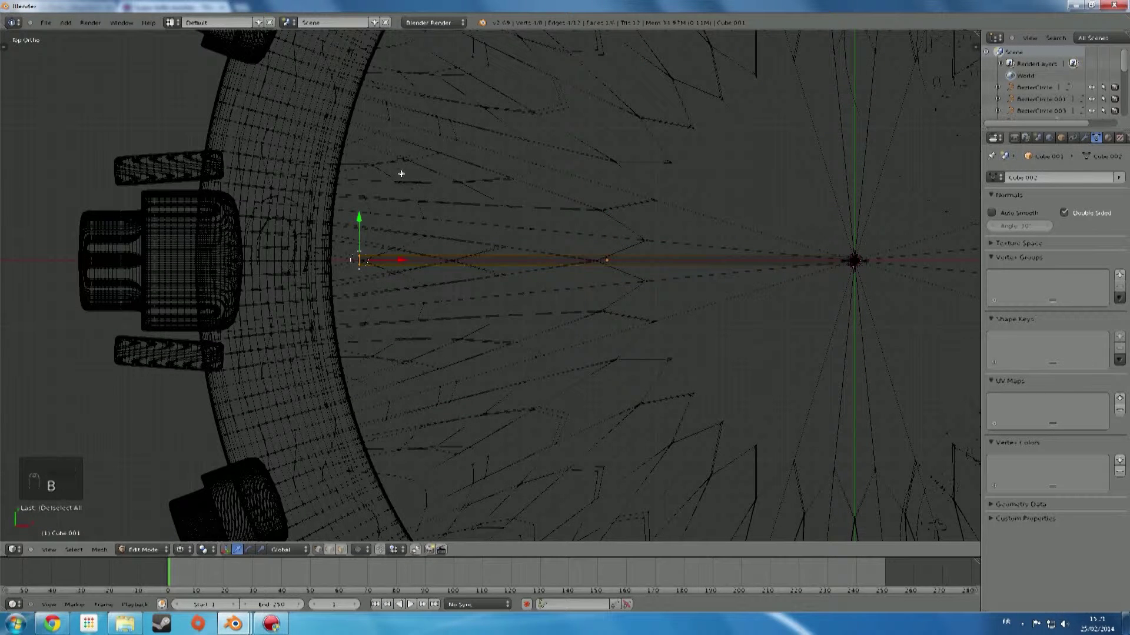
pyautogui.press('s')
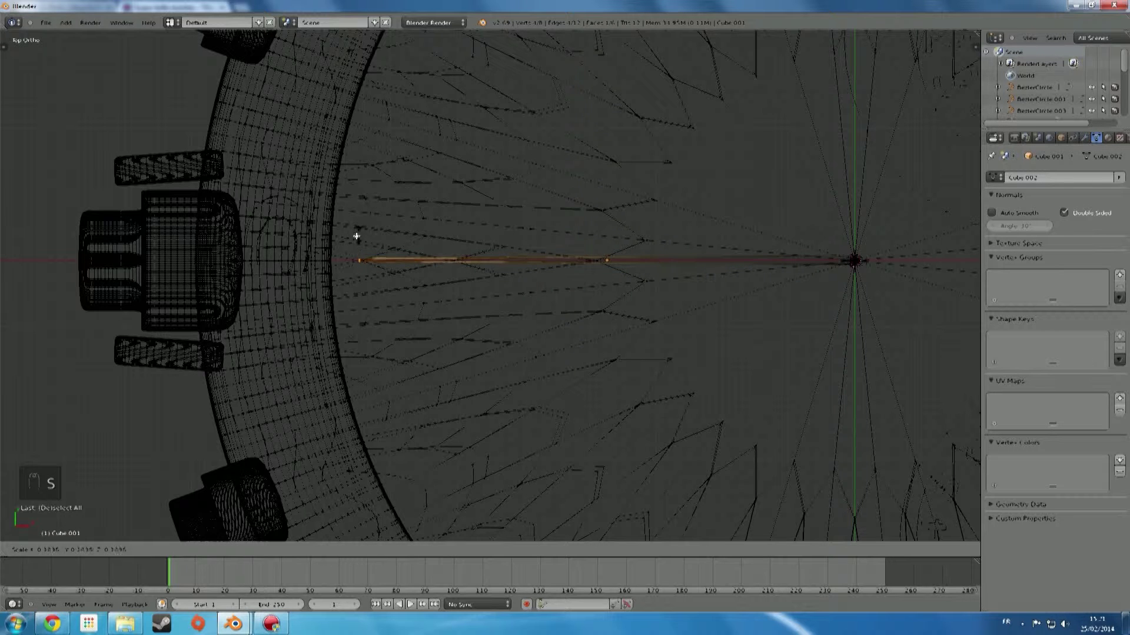
pyautogui.click(359, 232)
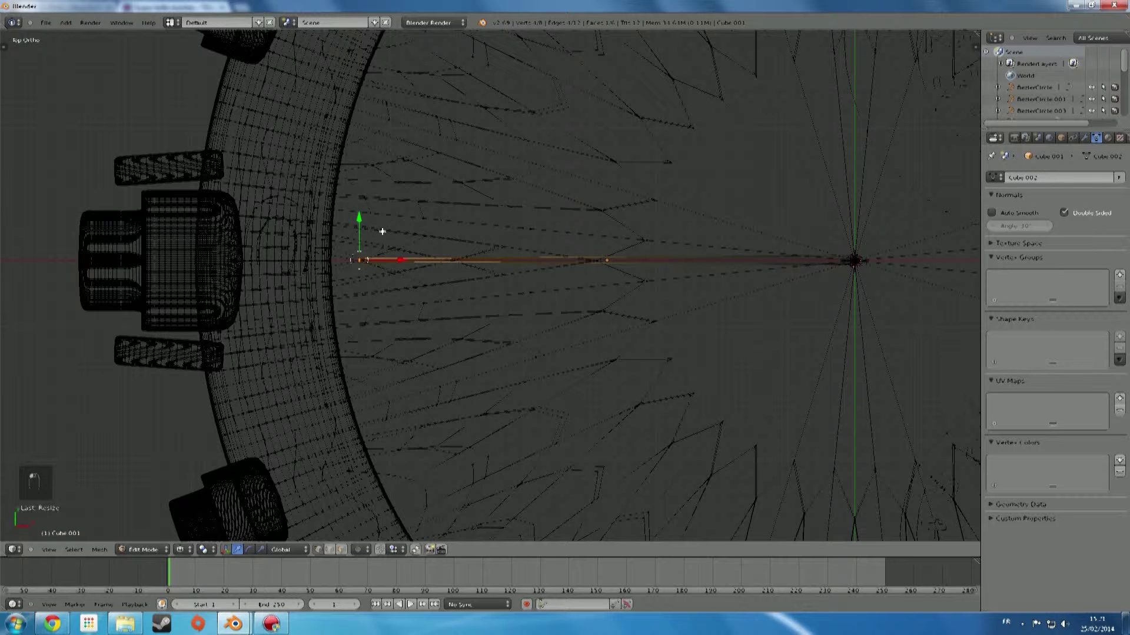
pyautogui.press('z')
pyautogui.press('Tab')
pyautogui.moveTo(462, 295)
pyautogui.mouseDown(button='middle')
pyautogui.moveTo(504, 313)
pyautogui.moveTo(506, 290)
pyautogui.moveTo(501, 319)
pyautogui.moveTo(430, 369)
pyautogui.mouseUp(button='middle')
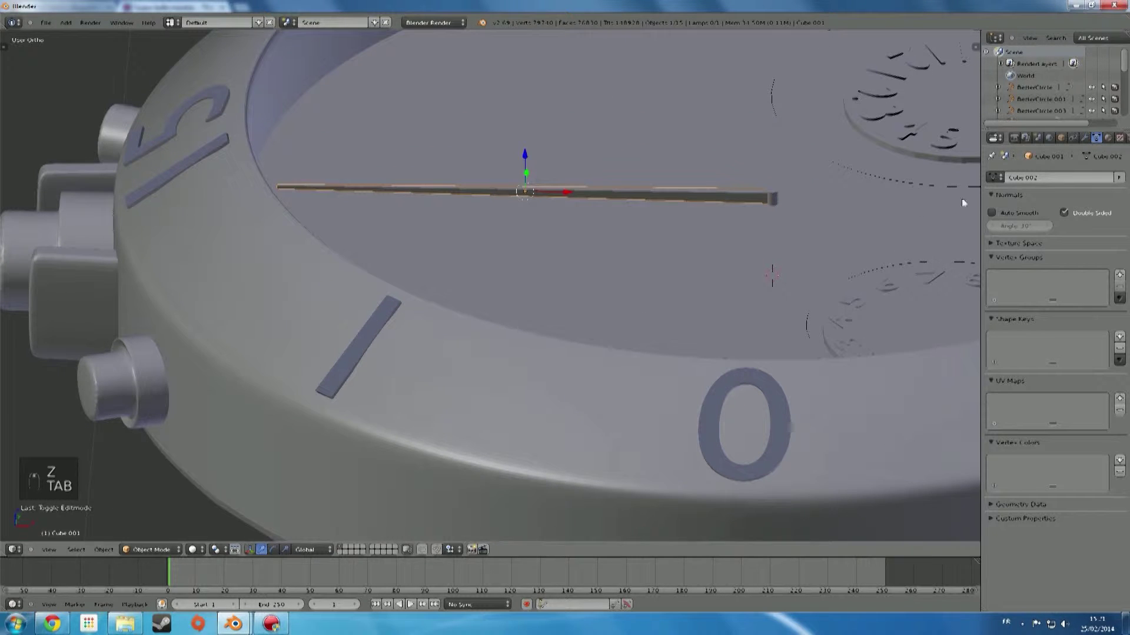
# Add a Subdivision Surface modifier to the hand with a view subdivision level of 2
pyautogui.click(1084, 138)
pyautogui.click(1045, 177)
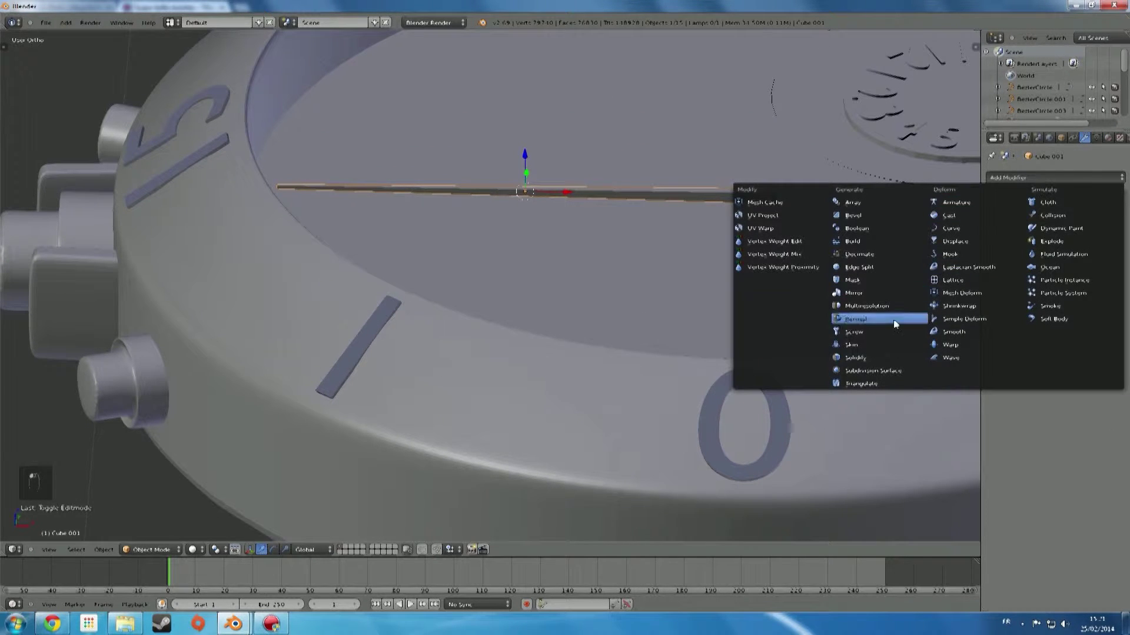
pyautogui.click(882, 370)
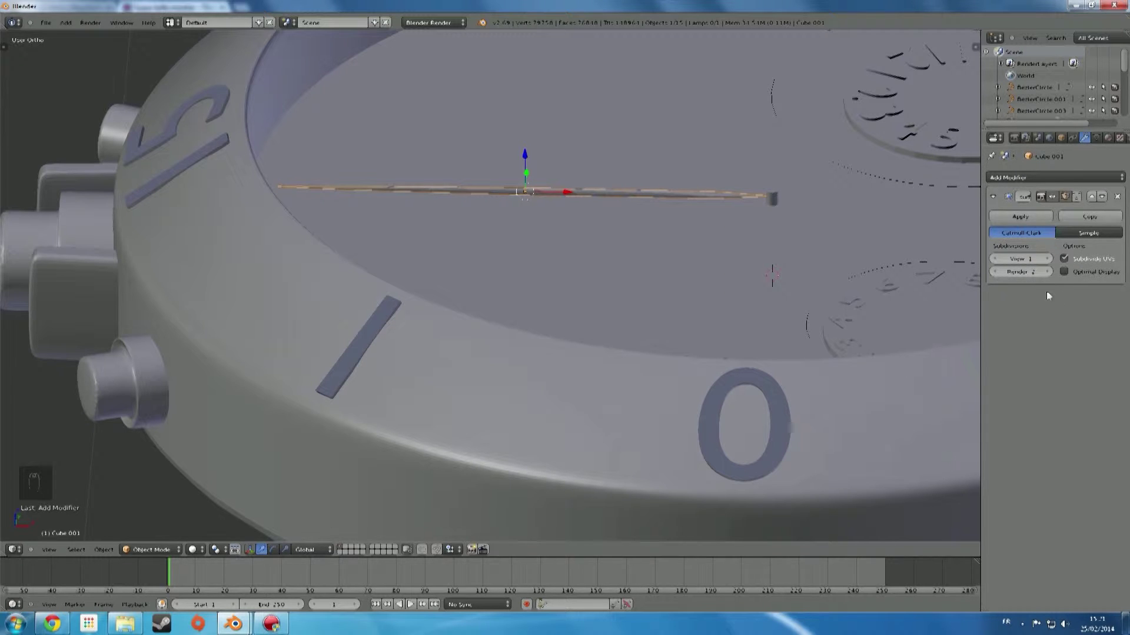
pyautogui.scroll(4, 736, 315)
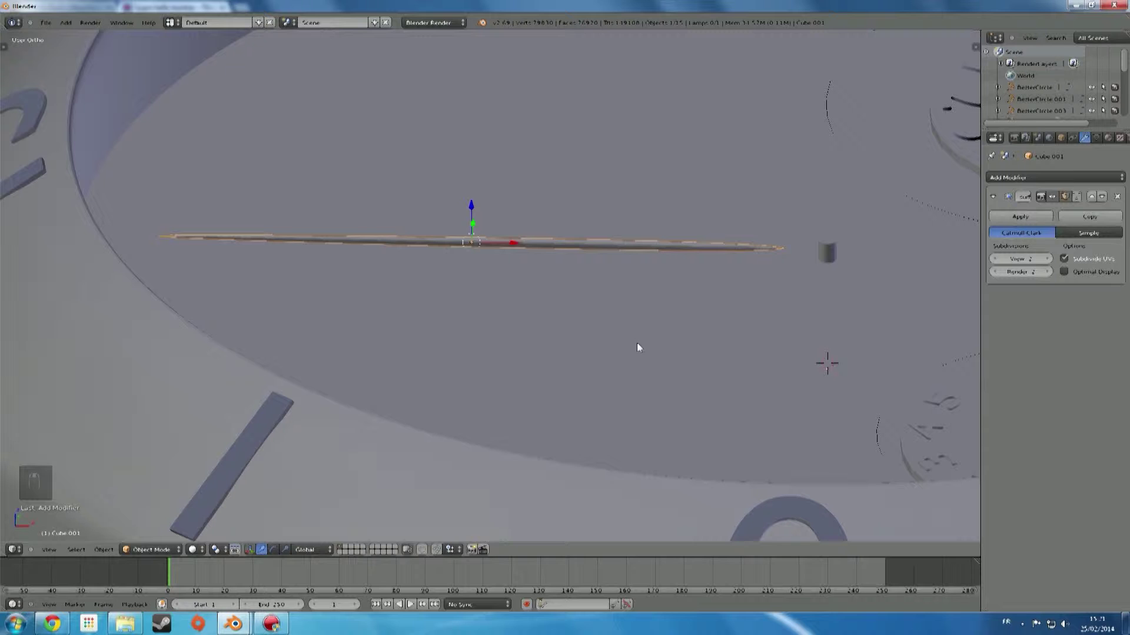
# Add two crosswise loop cuts to the hand, one slid close to the centre pin and one close to the tip
pyautogui.press('Tab')
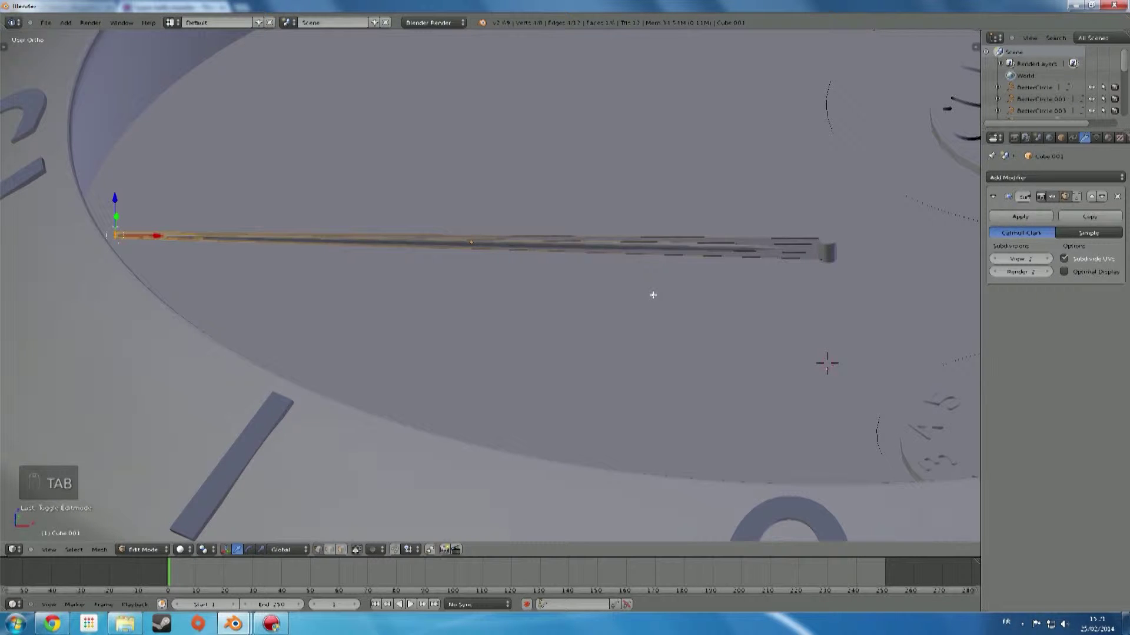
pyautogui.hotkey('ctrl', 'r')
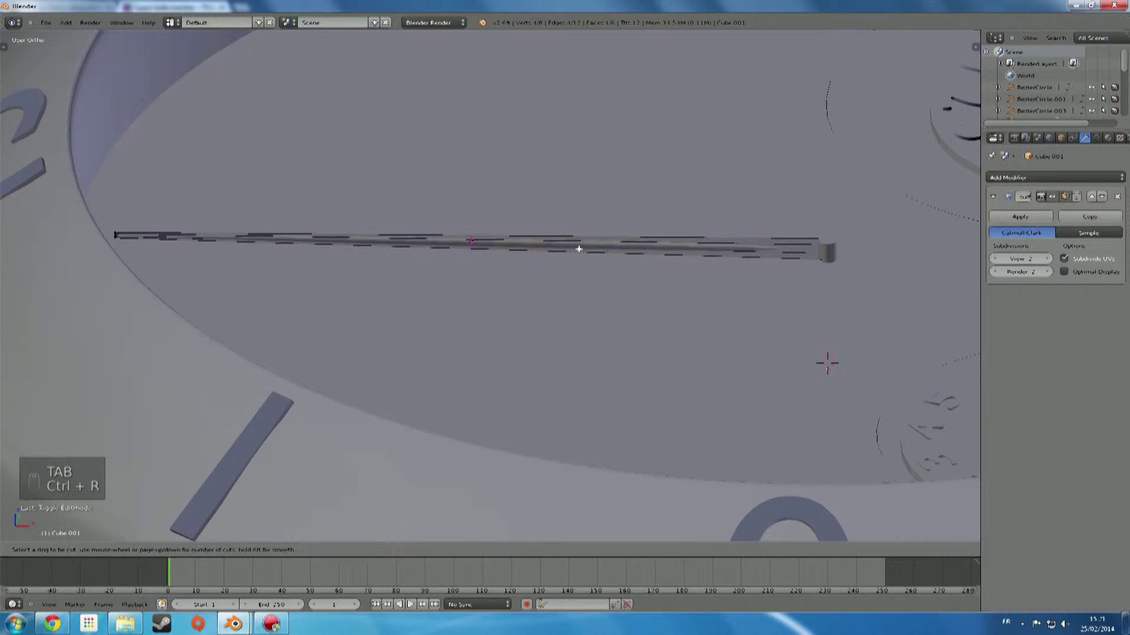
pyautogui.click(545, 250)
pyautogui.click(911, 249)
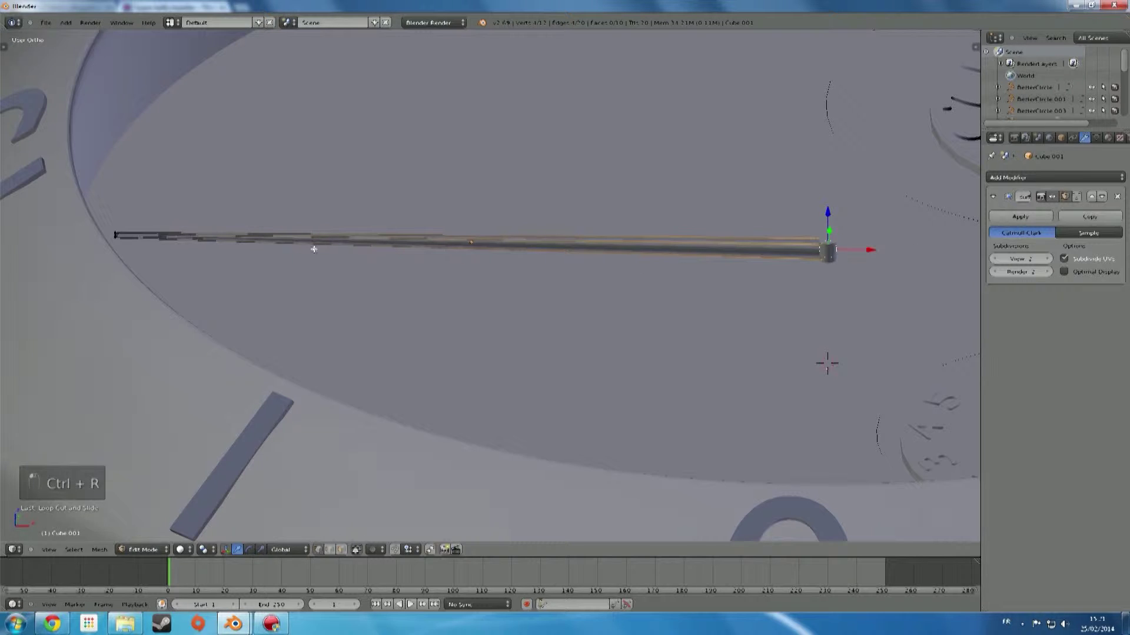
pyautogui.hotkey('ctrl', 'r')
pyautogui.click(465, 238)
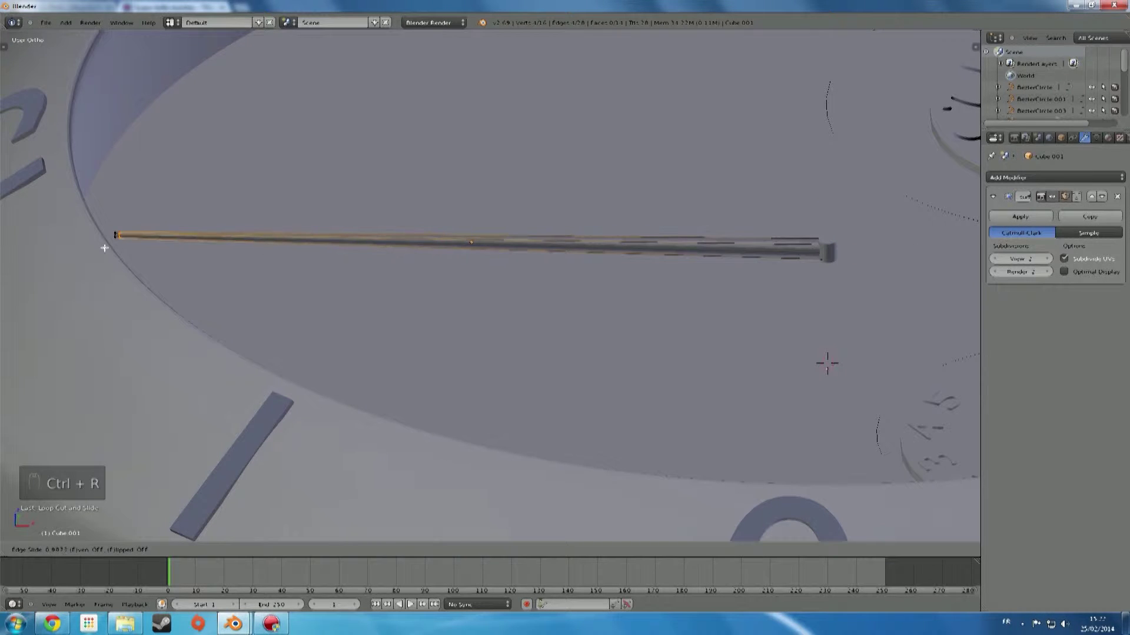
pyautogui.click(109, 243)
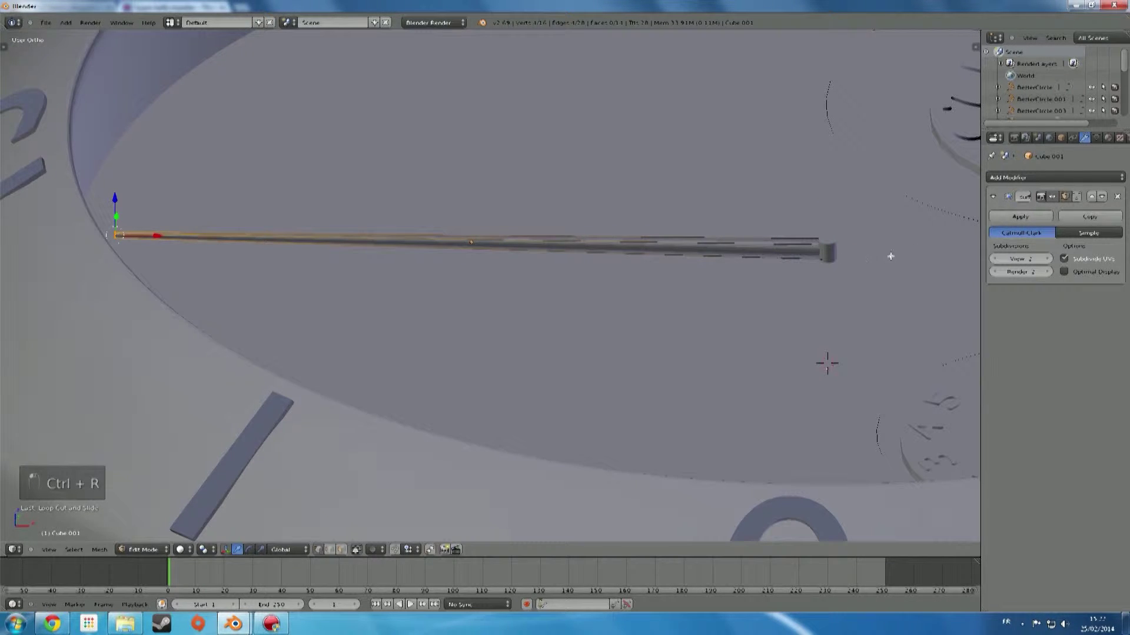
# Add two centred lengthwise loop cuts around the hand, one through its sides and one along its top, and return to Object Mode
pyautogui.hotkey('ctrl', 'r')
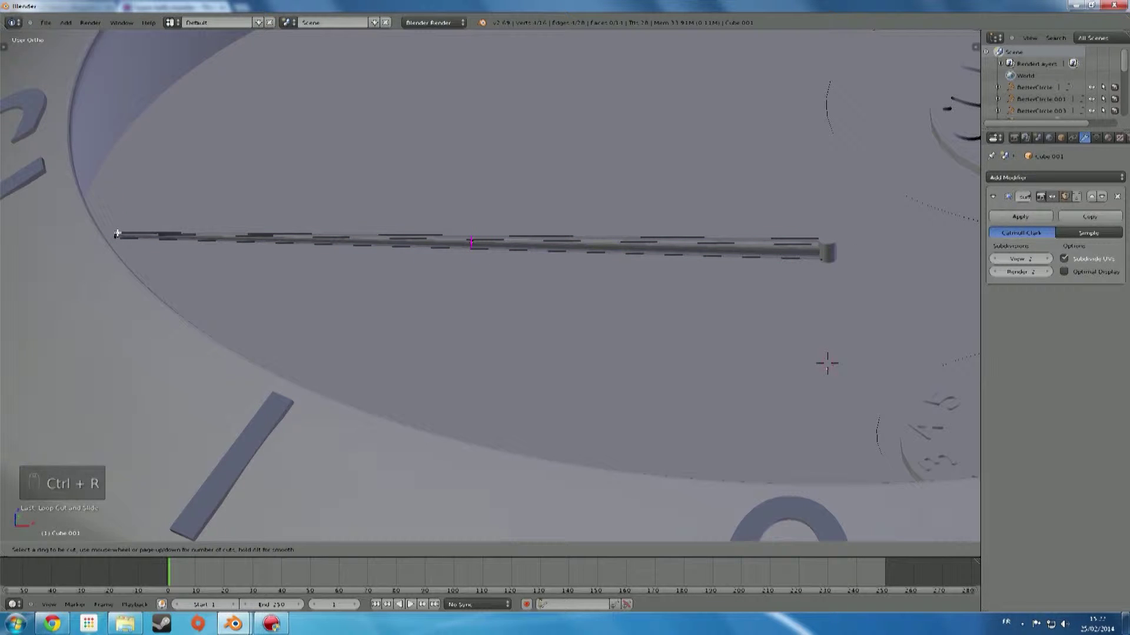
pyautogui.click(113, 236)
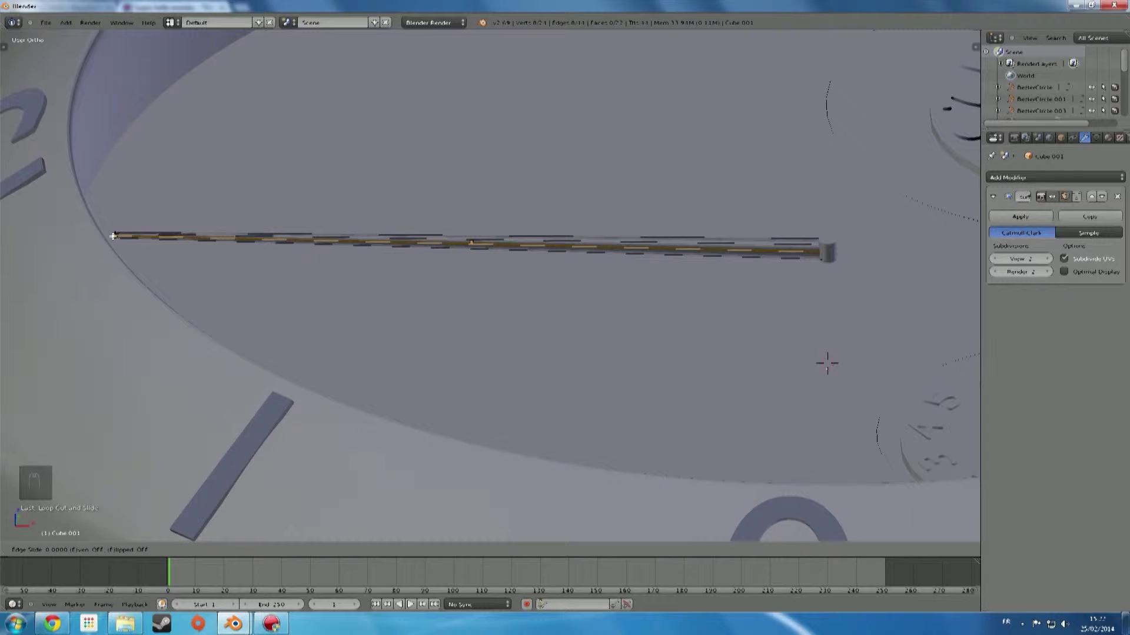
pyautogui.rightClick(113, 236)
pyautogui.moveTo(242, 210); pyautogui.dragTo(224, 283, button='middle')
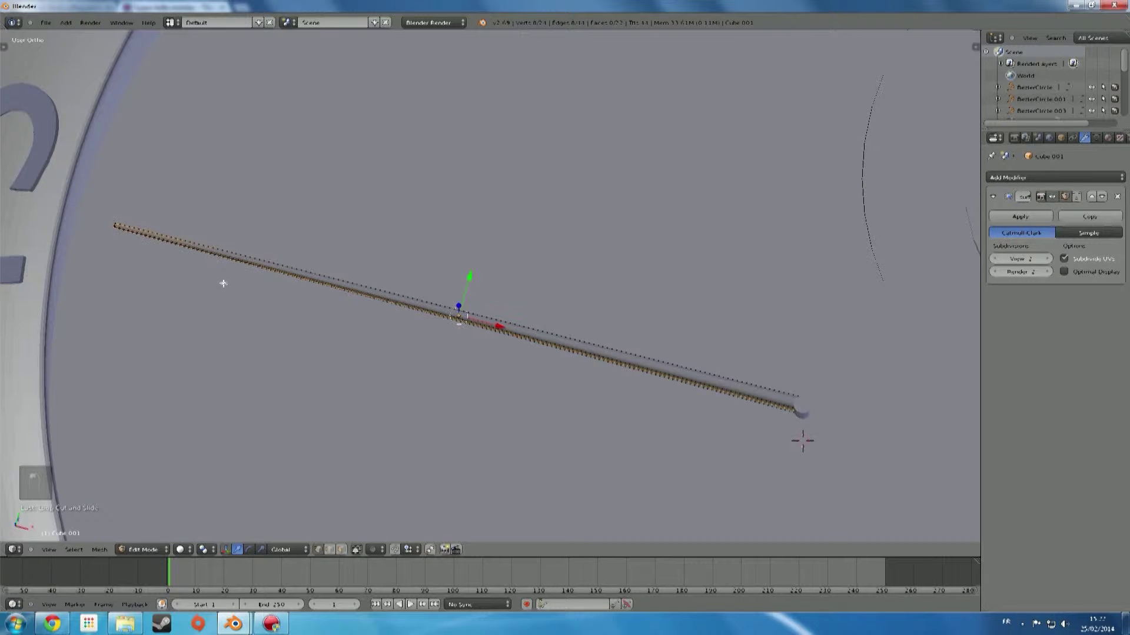
pyautogui.hotkey('ctrl', 'r')
pyautogui.click(113, 228)
pyautogui.rightClick(136, 237)
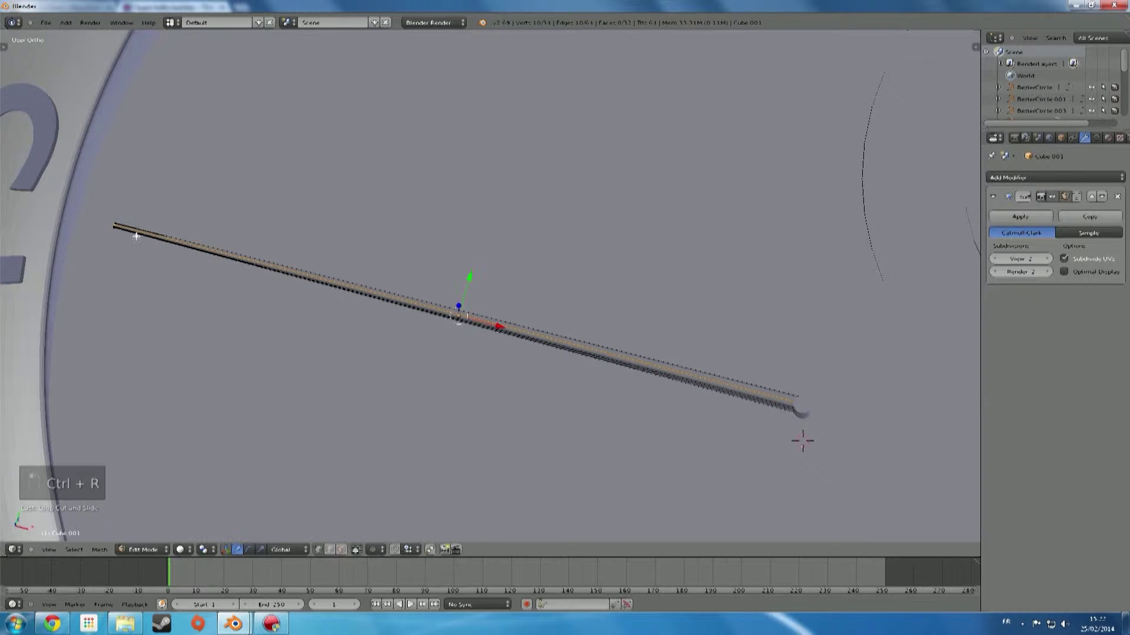
pyautogui.scroll(-3, 340, 320)
pyautogui.moveTo(341, 320); pyautogui.dragTo(516, 228, button='middle')
pyautogui.press('Tab')
pyautogui.scroll(5, 345, 308)
pyautogui.scroll(-4, 473, 274)
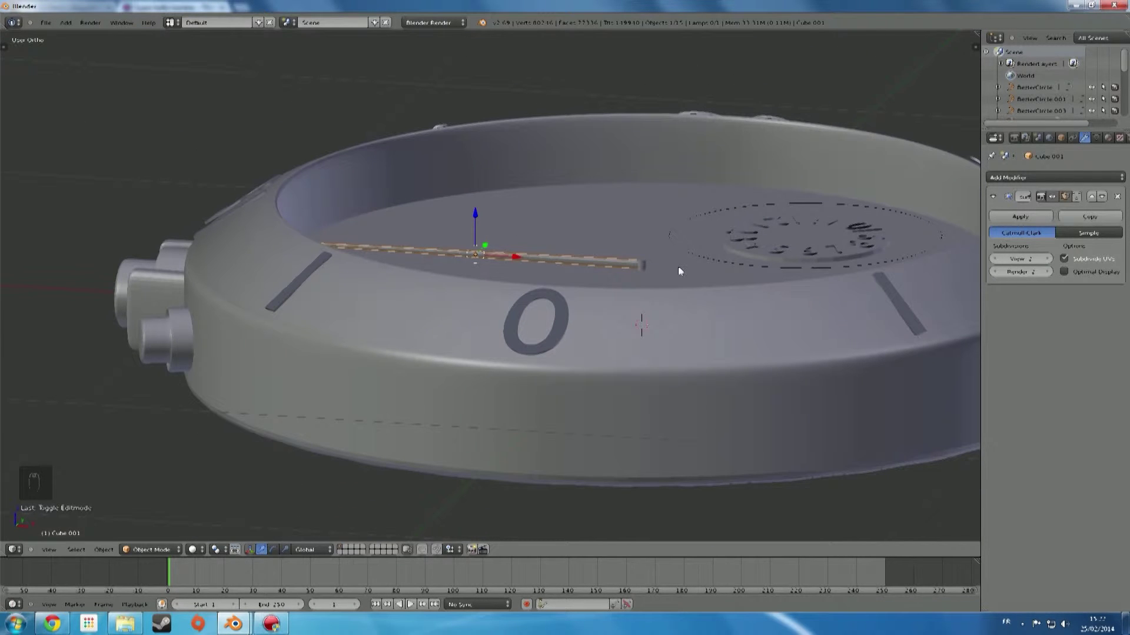
# Stretch the centre pin along the Z axis to nearly double its height and raise it so more of it stands above the dial
pyautogui.rightClick(644, 262)
pyautogui.scroll(3, 644, 262)
pyautogui.moveTo(645, 263); pyautogui.dragTo(664, 262, button='middle')
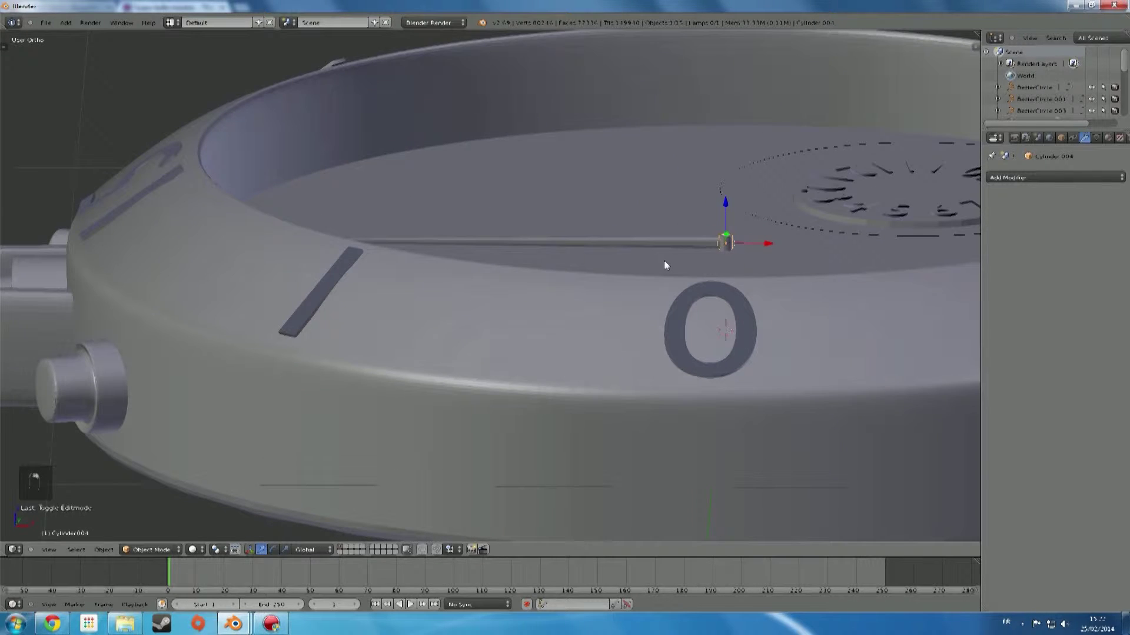
pyautogui.press('KP_1')
pyautogui.press('z')
pyautogui.scroll(3, 664, 260)
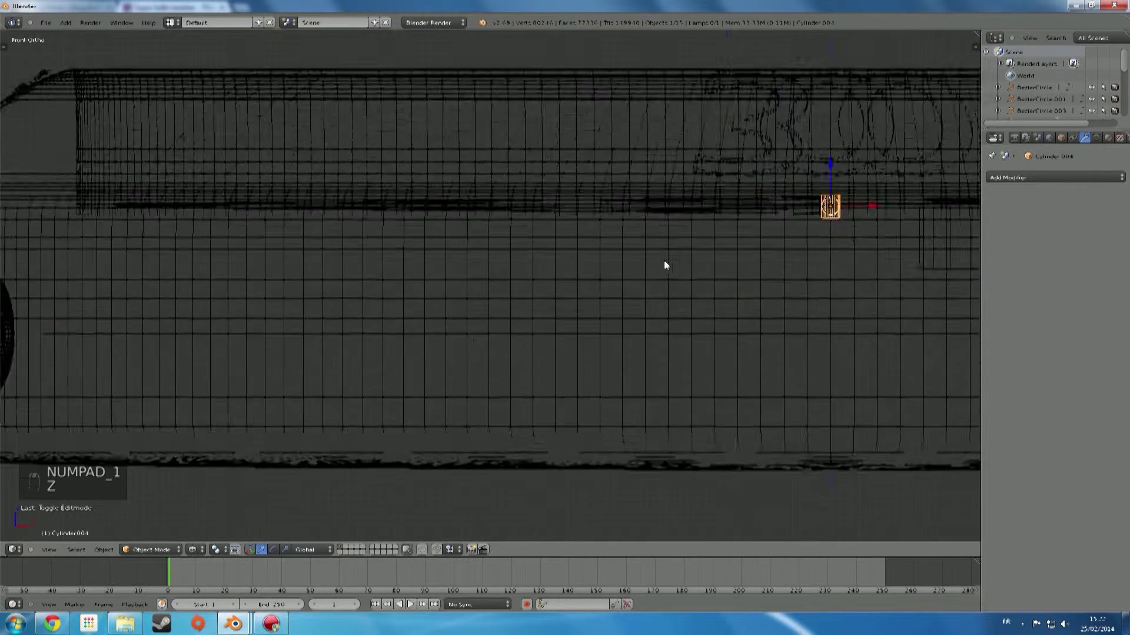
pyautogui.keyDown('shift'); pyautogui.moveTo(574, 275); pyautogui.dragTo(159, 341, button='middle'); pyautogui.keyUp('shift')
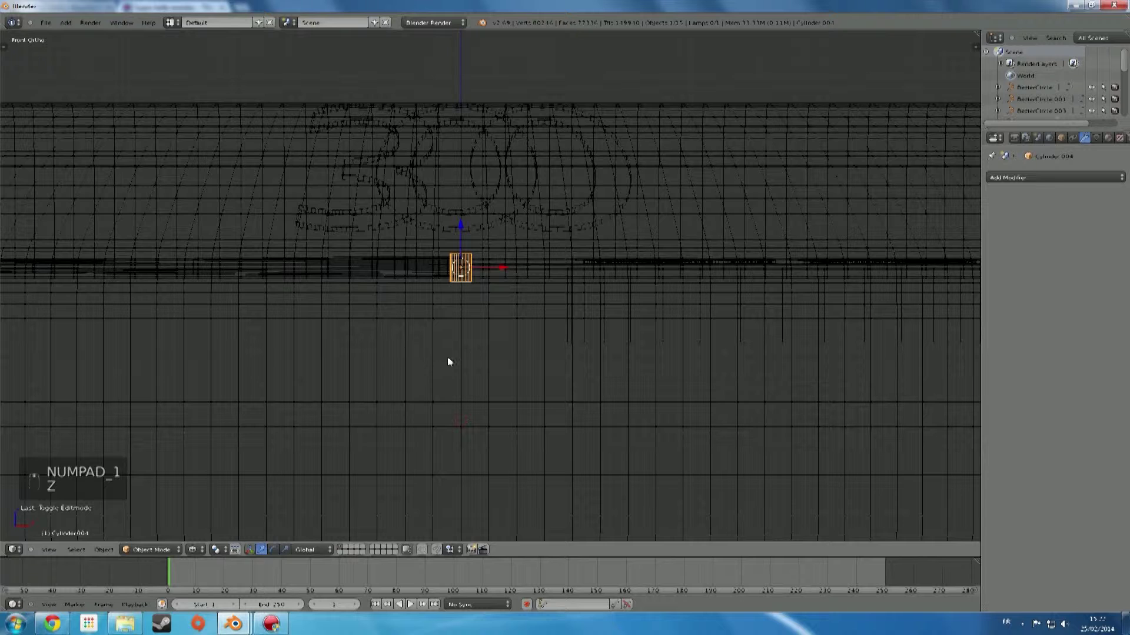
pyautogui.press('s')
pyautogui.press('z')
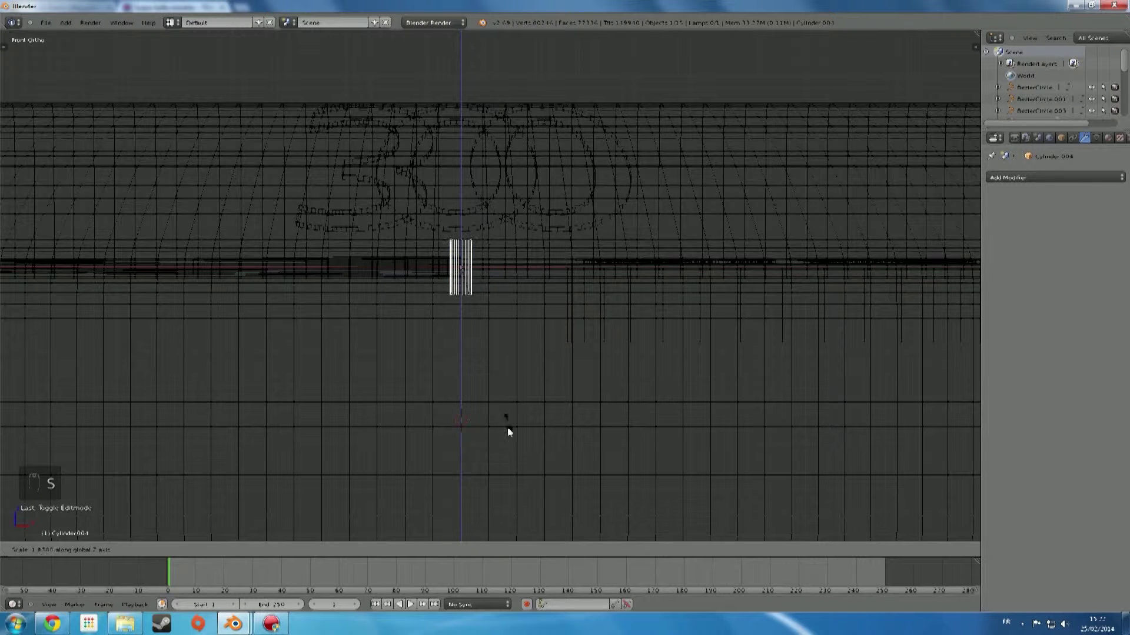
pyautogui.click(495, 427)
pyautogui.press('g')
pyautogui.press('z')
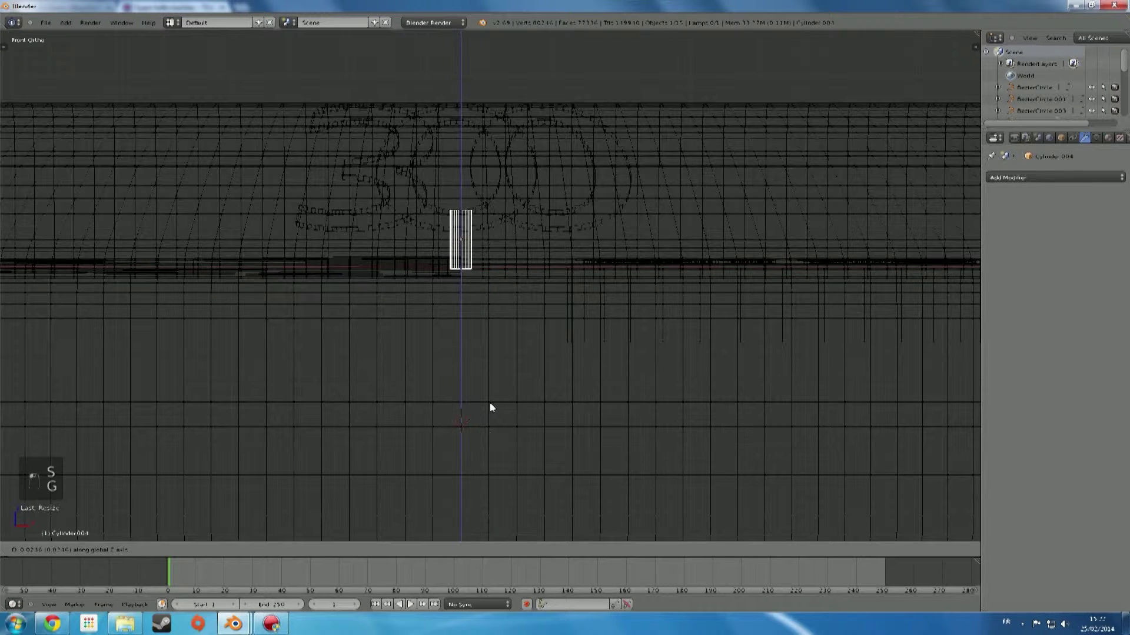
pyautogui.click(499, 418)
# Raise the watch hand along the Z axis to the upper part of the taller centre pin, working in wireframe front view
pyautogui.moveTo(500, 418); pyautogui.dragTo(394, 323, button='middle')
pyautogui.rightClick(403, 320)
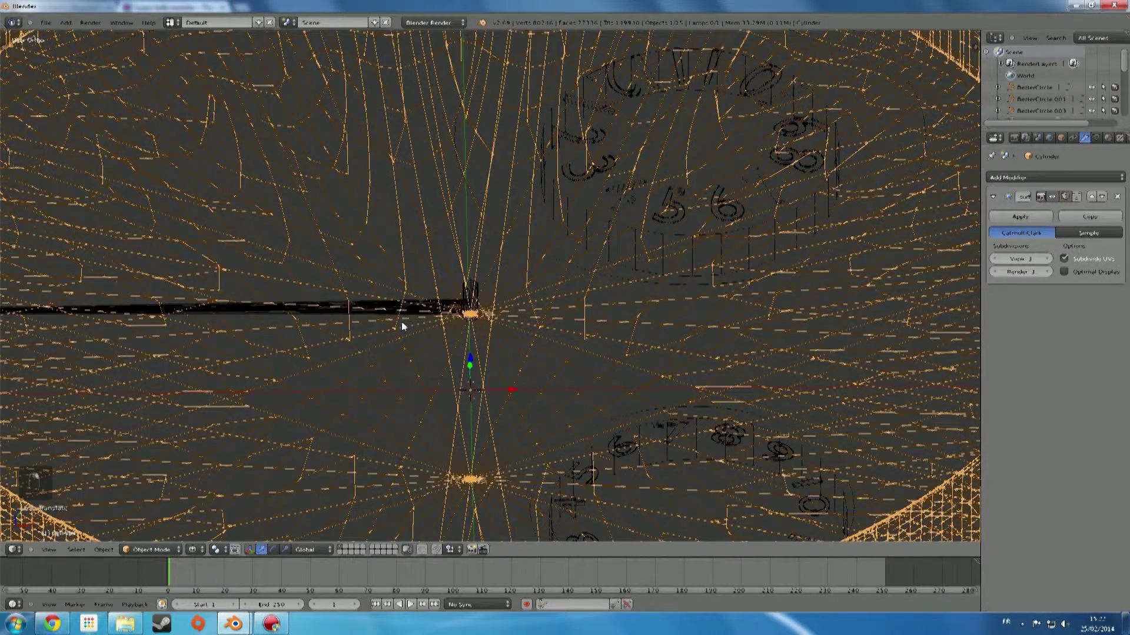
pyautogui.rightClick(387, 306)
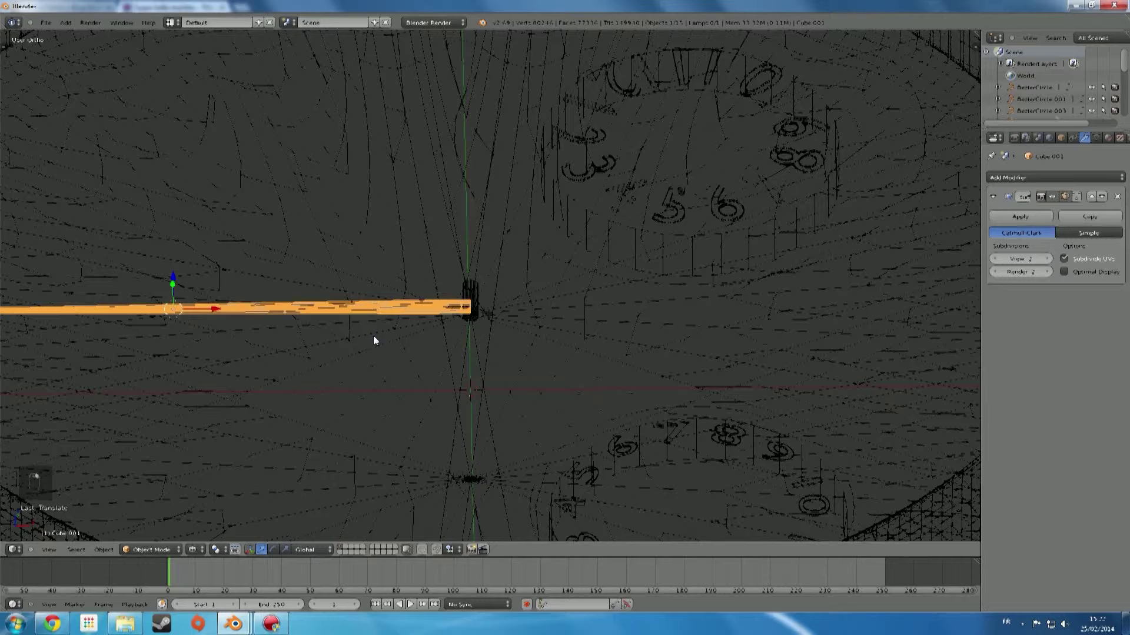
pyautogui.press('KP_1')
pyautogui.scroll(1, 395, 368)
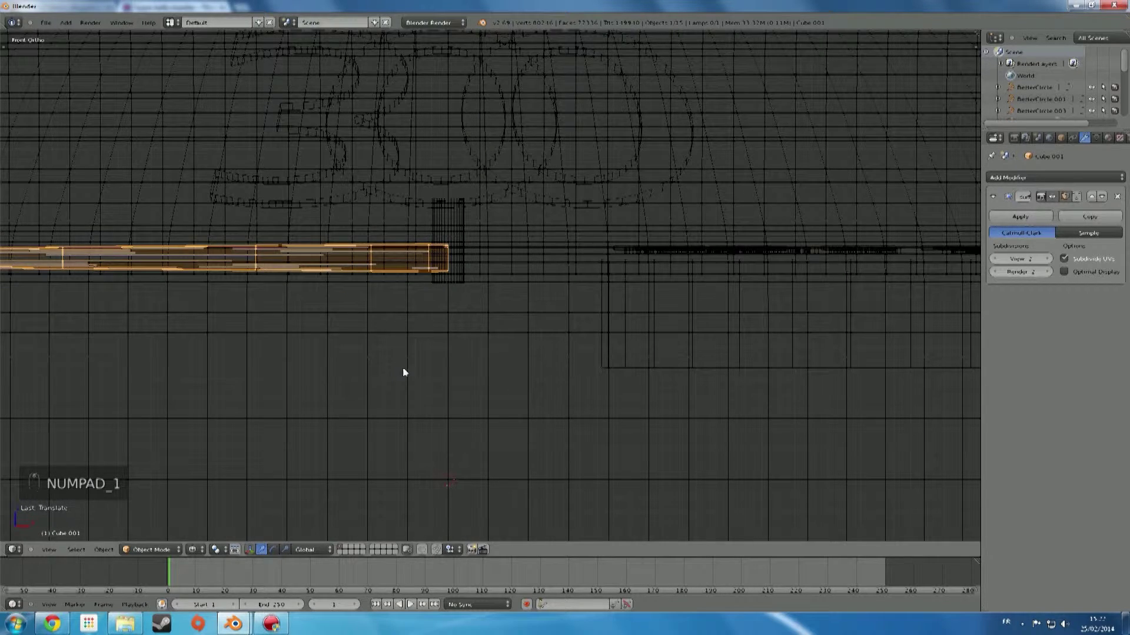
pyautogui.press('g')
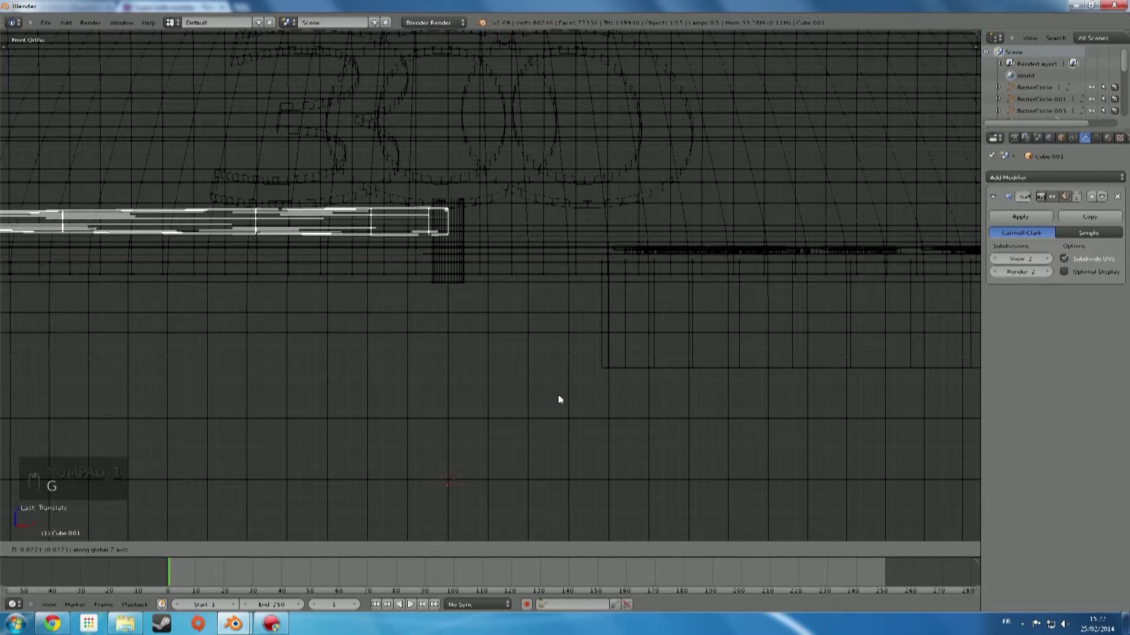
pyautogui.click(571, 391)
pyautogui.press('z')
pyautogui.moveTo(398, 365)
pyautogui.mouseDown(button='middle')
pyautogui.moveTo(524, 407)
pyautogui.moveTo(452, 409)
pyautogui.moveTo(440, 443)
pyautogui.mouseUp(button='middle')
pyautogui.scroll(-5, 529, 408)
pyautogui.scroll(2, 453, 412)
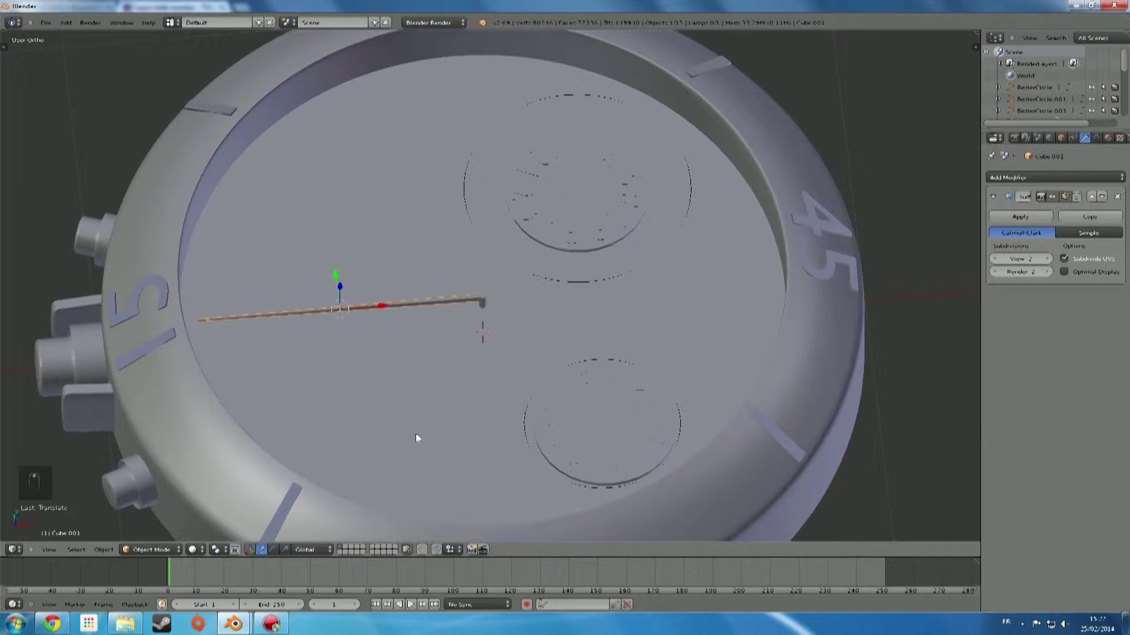
# Duplicate the watch hand in top view, rotate the copy to point between the 15 and 0 marks, and place its inner end on the centre pin
pyautogui.press('KP_7')
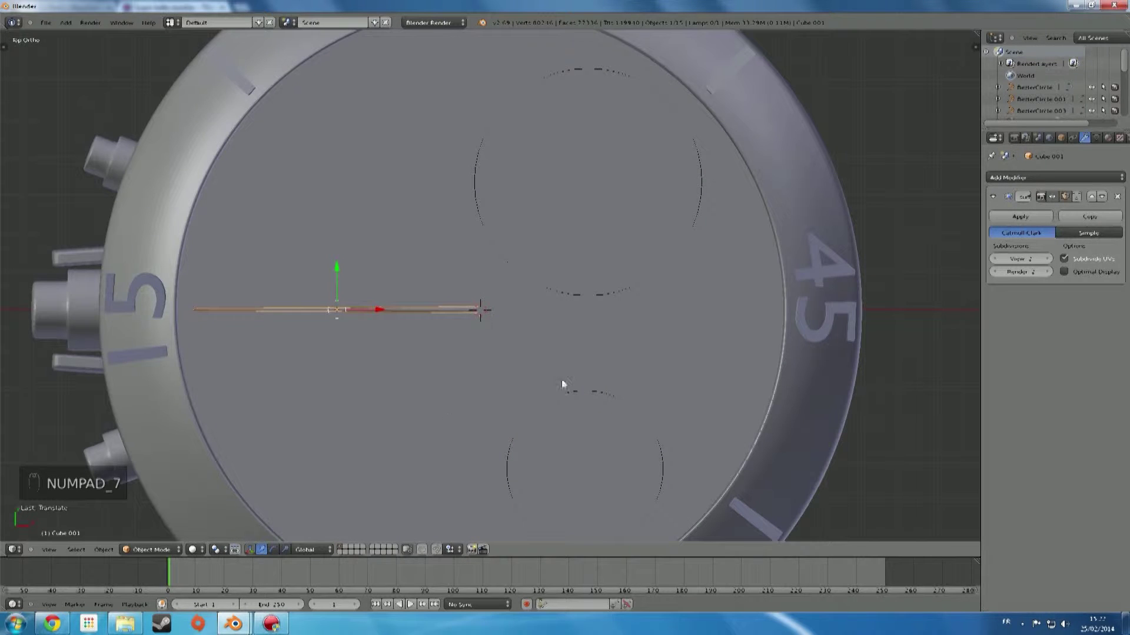
pyautogui.hotkey('shift', 'd')
pyautogui.rightClick(590, 389)
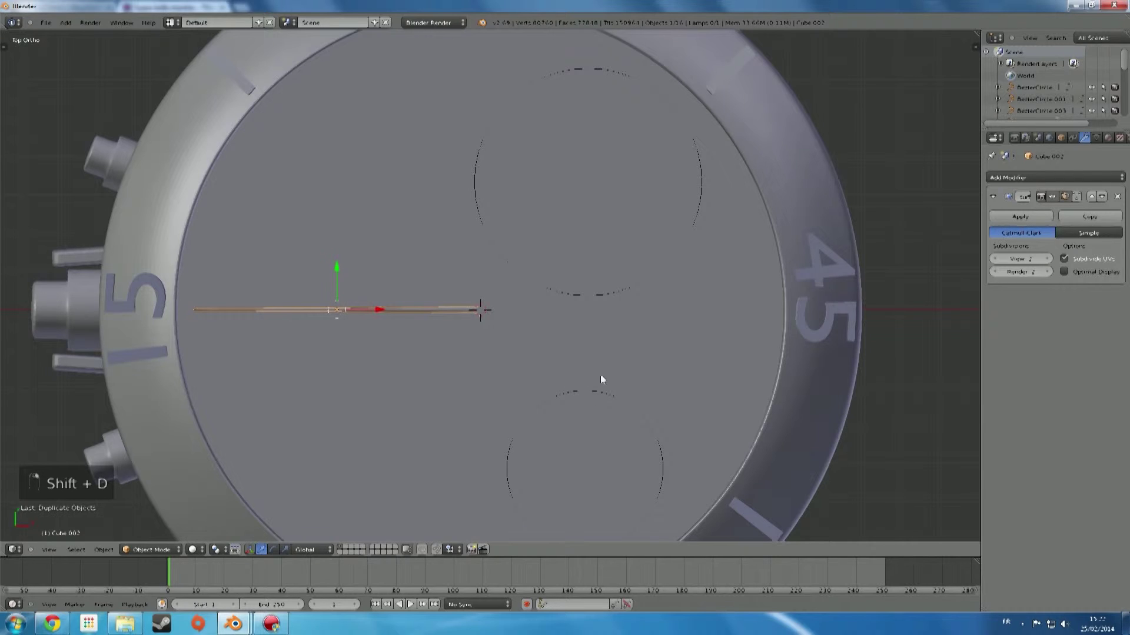
pyautogui.press('r')
pyautogui.click(435, 165)
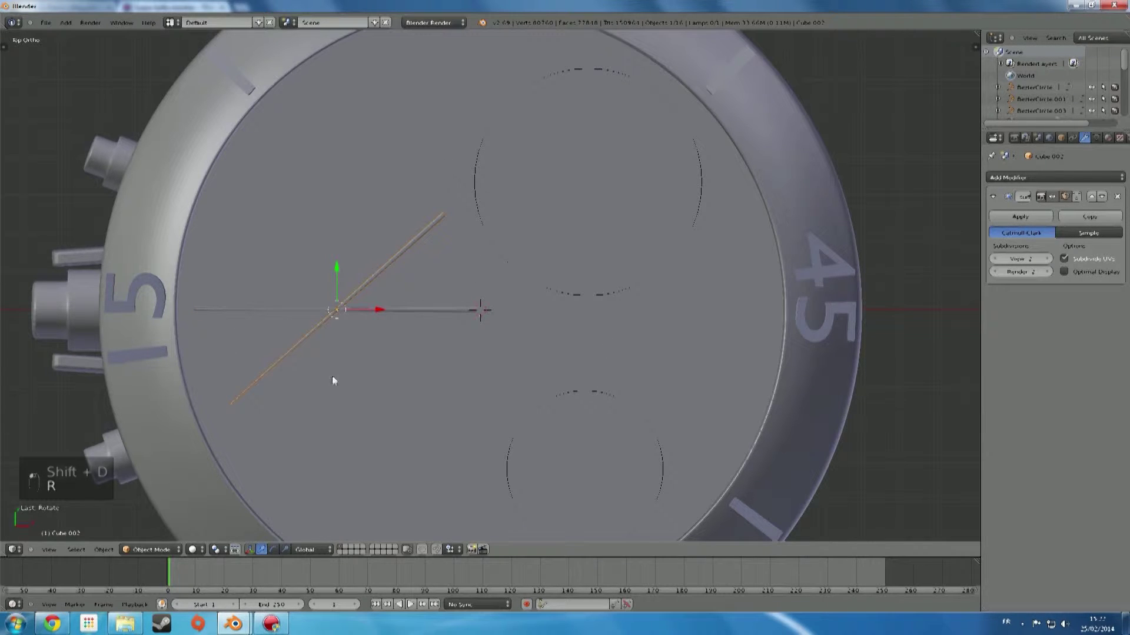
pyautogui.press('g')
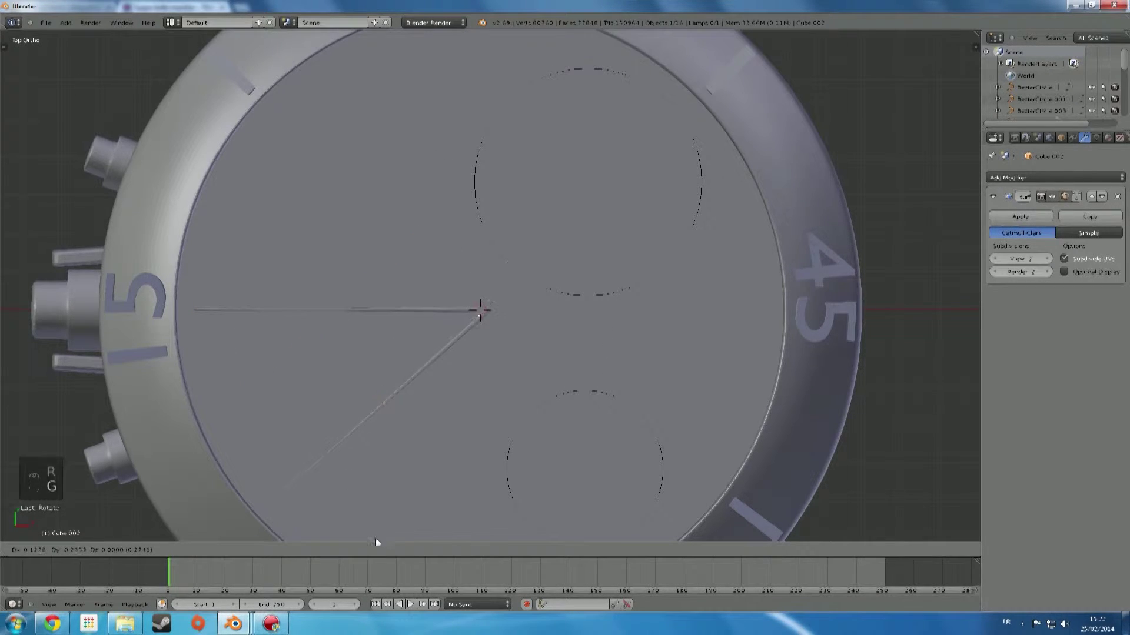
pyautogui.click(366, 537)
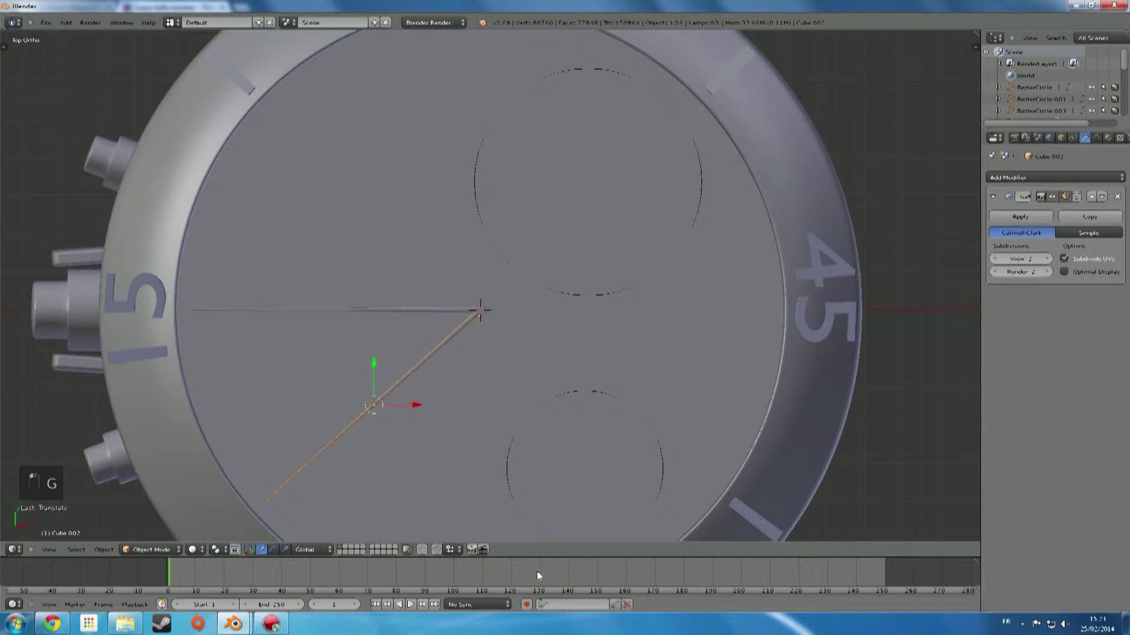
# Scale the duplicated hand down to about 0.37 and move its inner end back onto the centre pin
pyautogui.press('s')
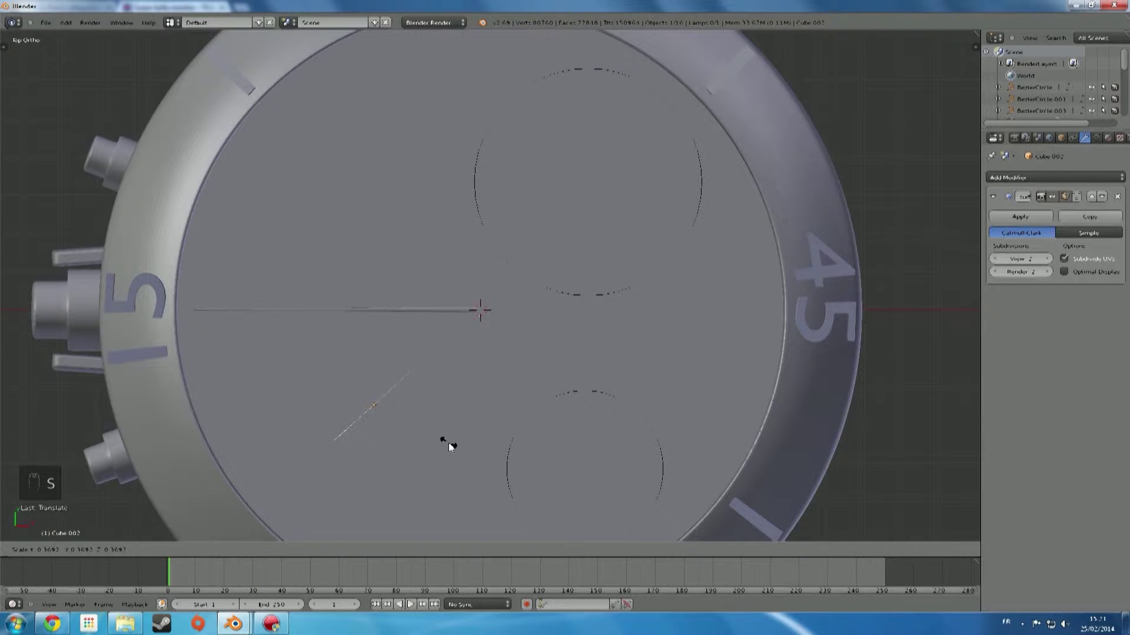
pyautogui.click(453, 447)
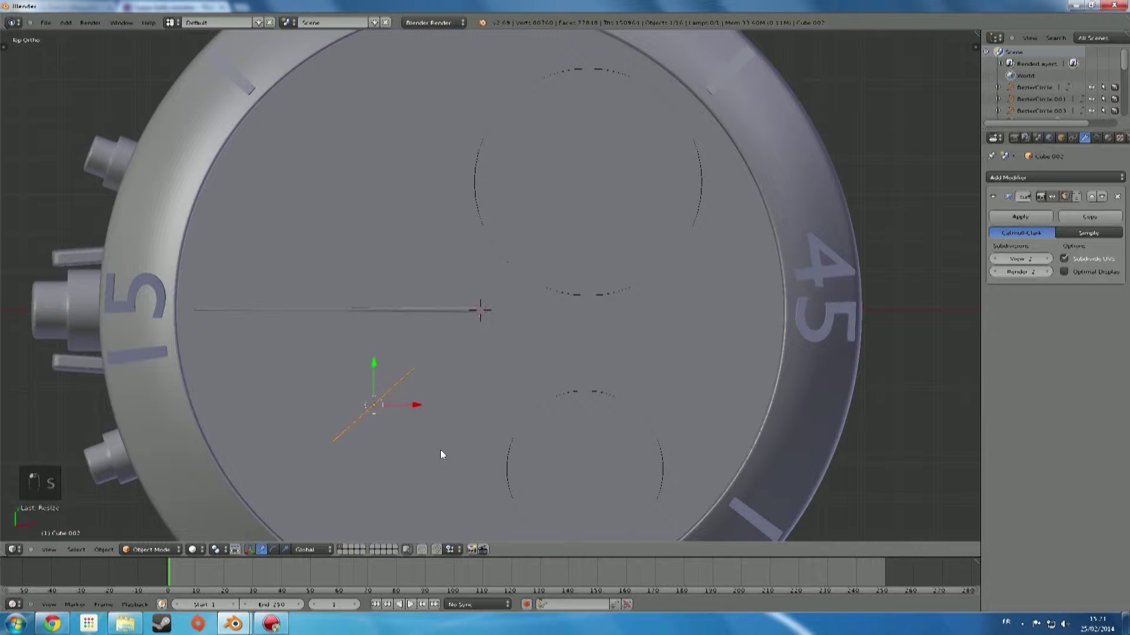
pyautogui.press('g')
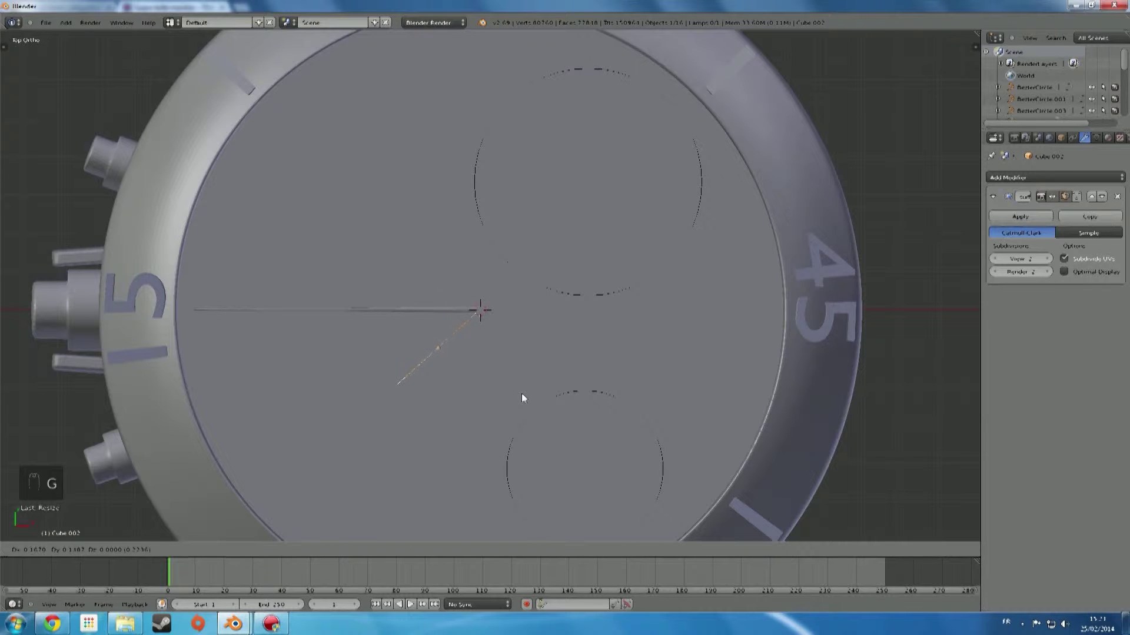
pyautogui.click(522, 393)
# Select the short hand and enlarge it uniformly to about 1.5 times its size
pyautogui.scroll(10, 527, 393)
pyautogui.keyDown('shift'); pyautogui.moveTo(393, 489); pyautogui.dragTo(365, 201, button='middle'); pyautogui.keyUp('shift')
pyautogui.moveTo(366, 289); pyautogui.dragTo(333, 315, button='middle')
pyautogui.rightClick(404, 291)
pyautogui.scroll(2, 502, 284)
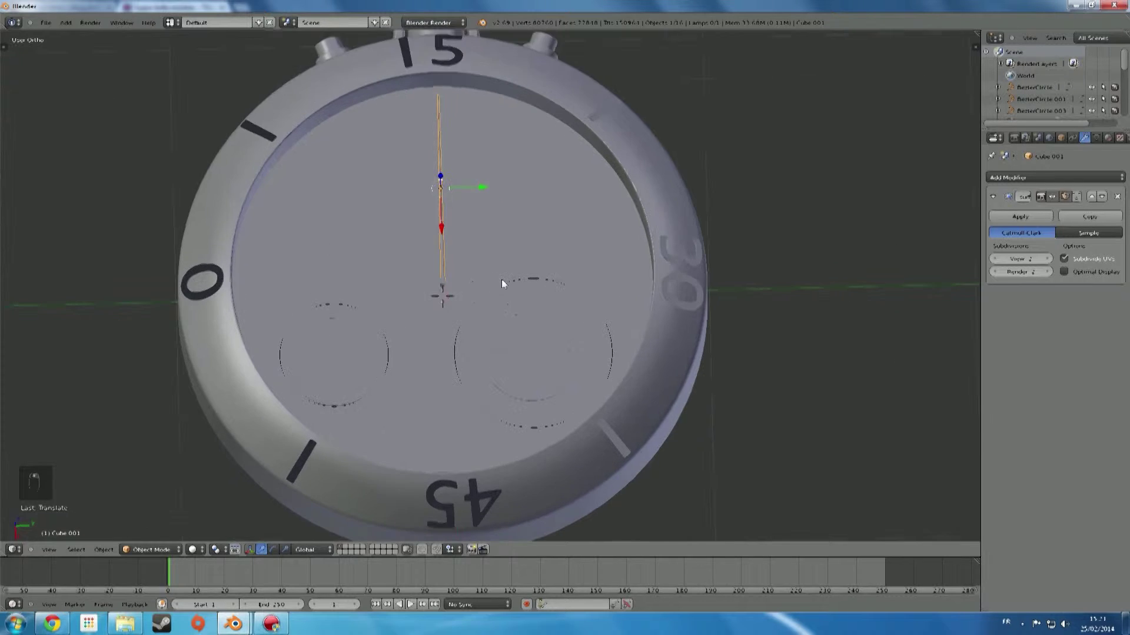
pyautogui.scroll(3, 501, 284)
pyautogui.rightClick(371, 300)
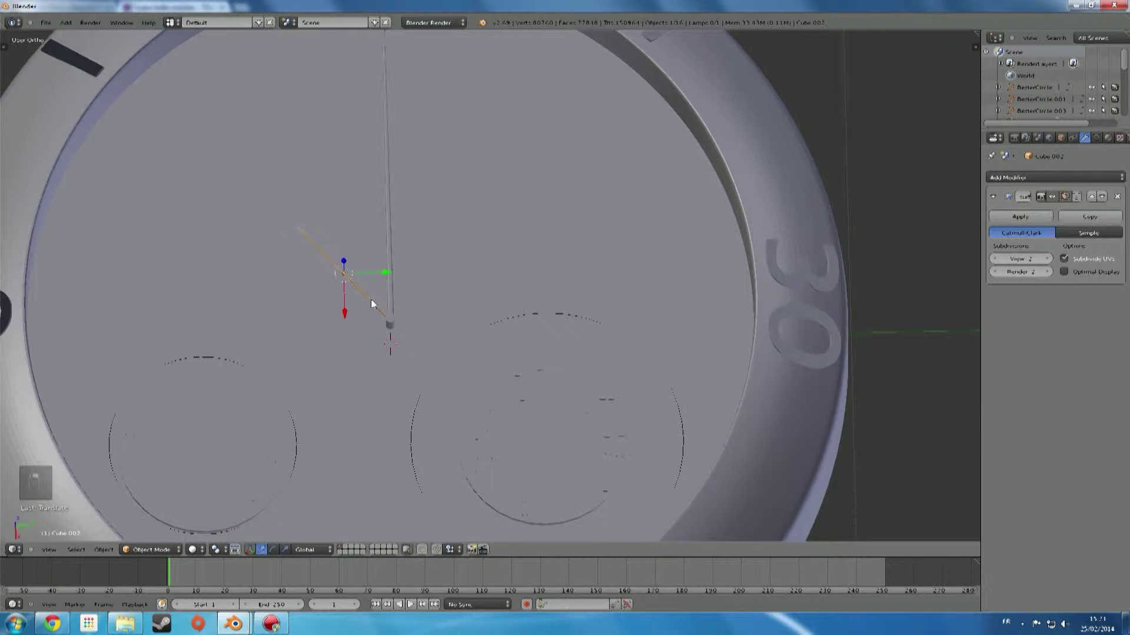
pyautogui.press('s')
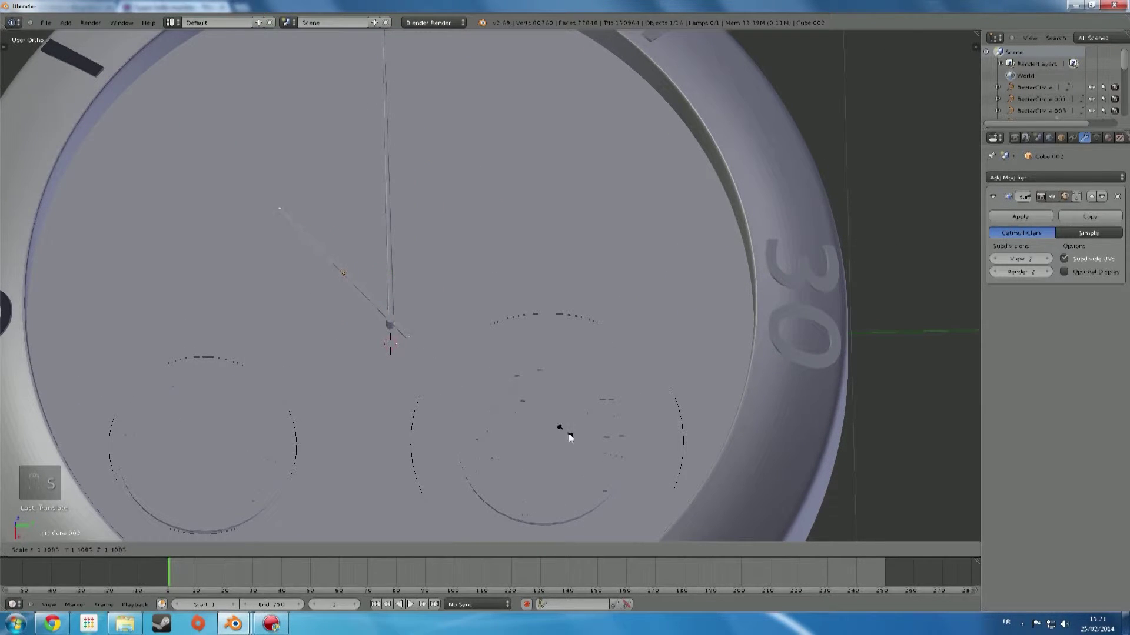
pyautogui.click(591, 453)
# Reposition the enlarged short hand so its inner end lines up with the centre pin in top view
pyautogui.press('g')
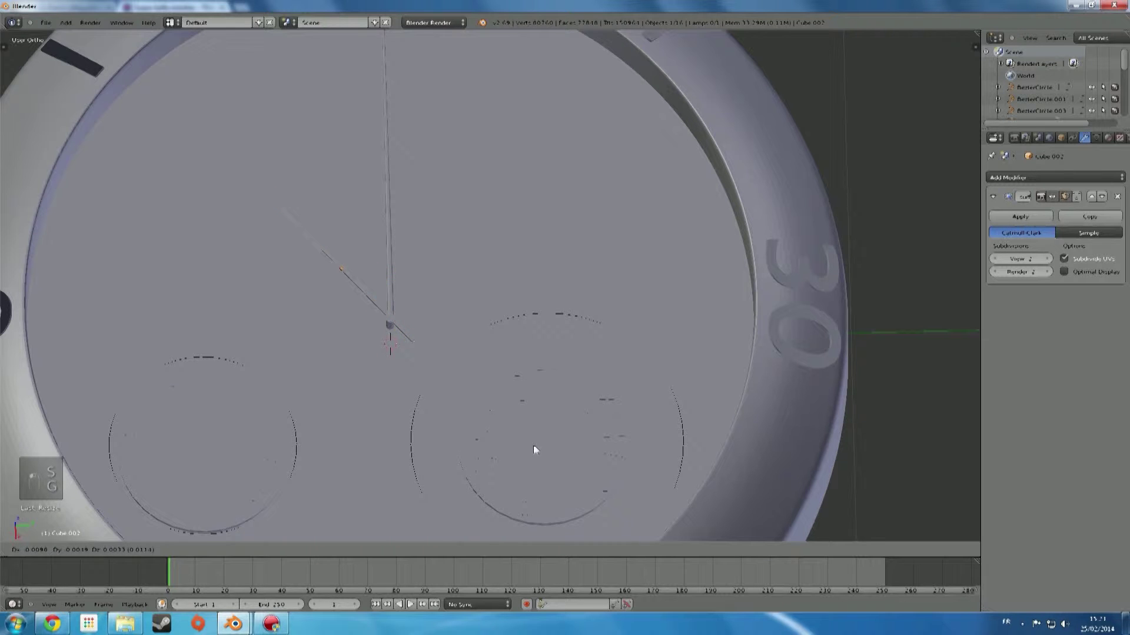
pyautogui.press('y')
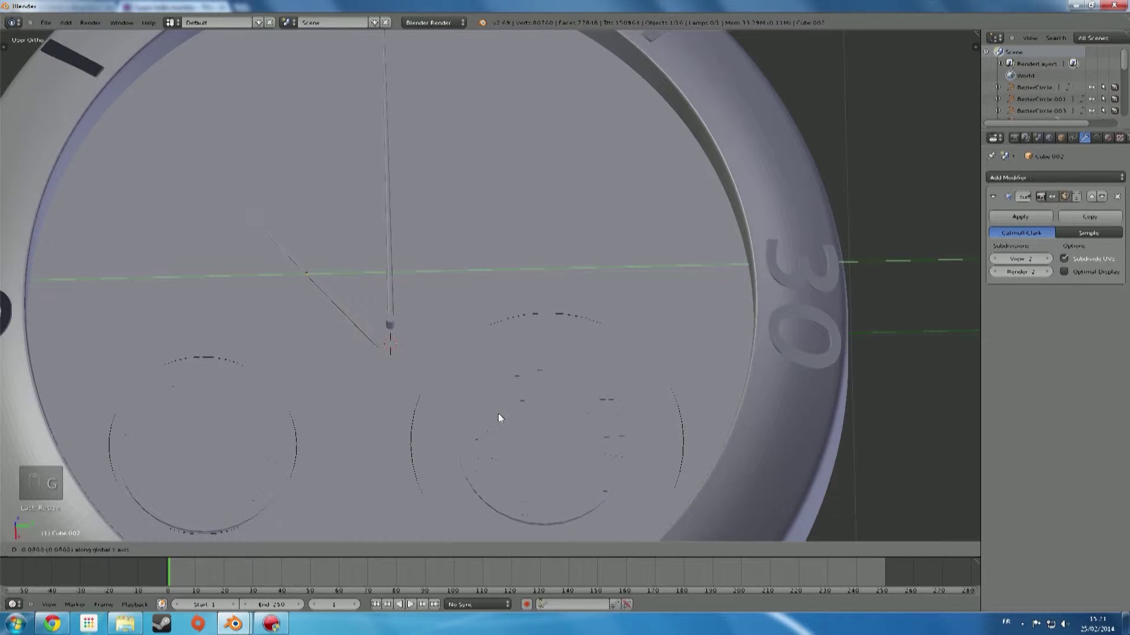
pyautogui.press('g')
pyautogui.click(500, 381)
pyautogui.press('g')
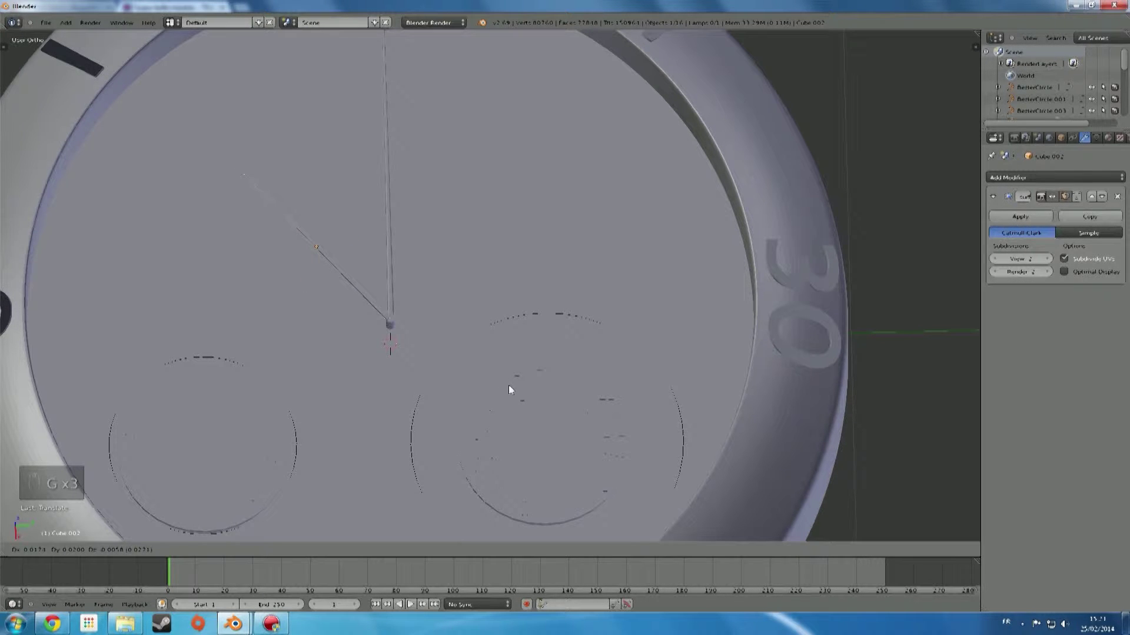
pyautogui.click(508, 385)
pyautogui.press('KP_7')
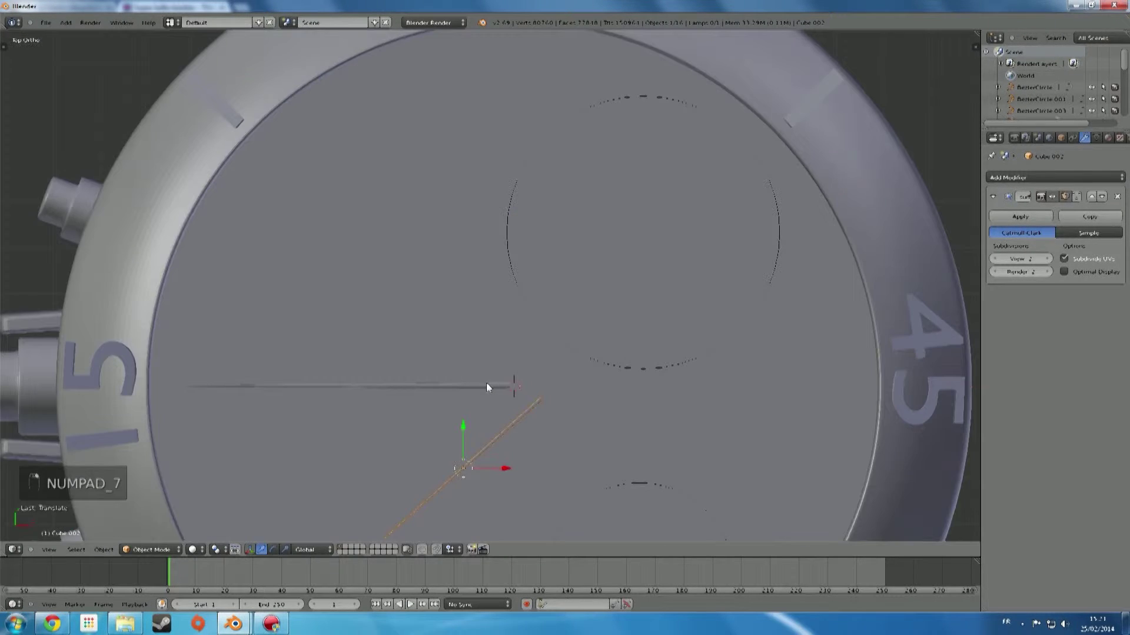
pyautogui.scroll(1, 694, 499)
pyautogui.press('g')
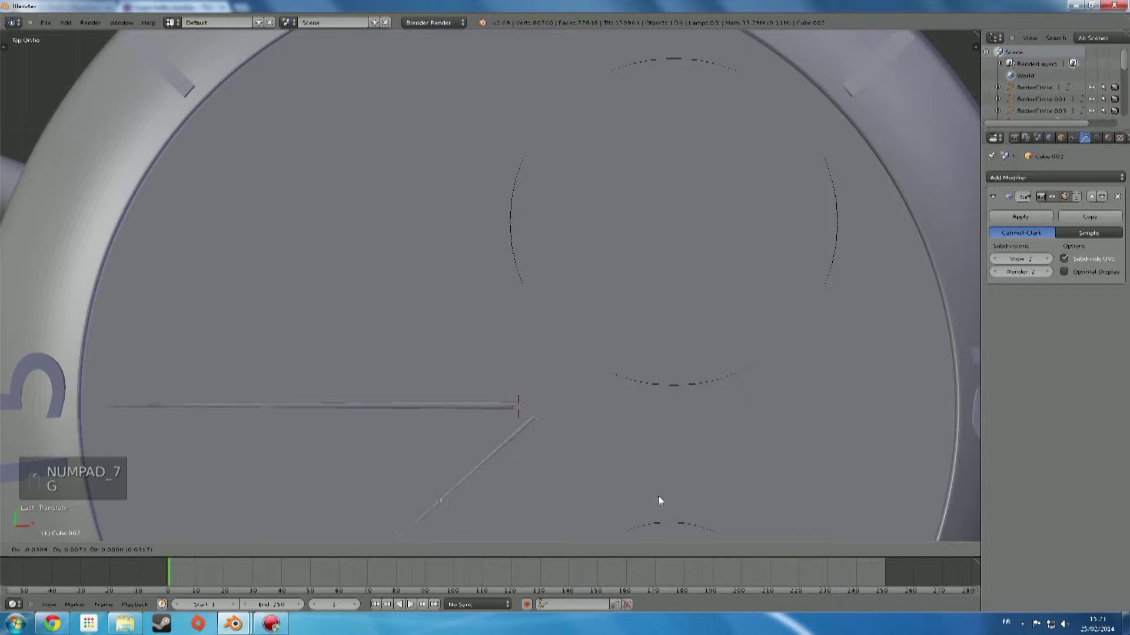
pyautogui.click(647, 494)
# Lower the short hand about 0.234 units along the Z axis onto the top of the centre pin, using wireframe front view, and return to solid shading
pyautogui.moveTo(647, 494); pyautogui.dragTo(567, 328, button='middle')
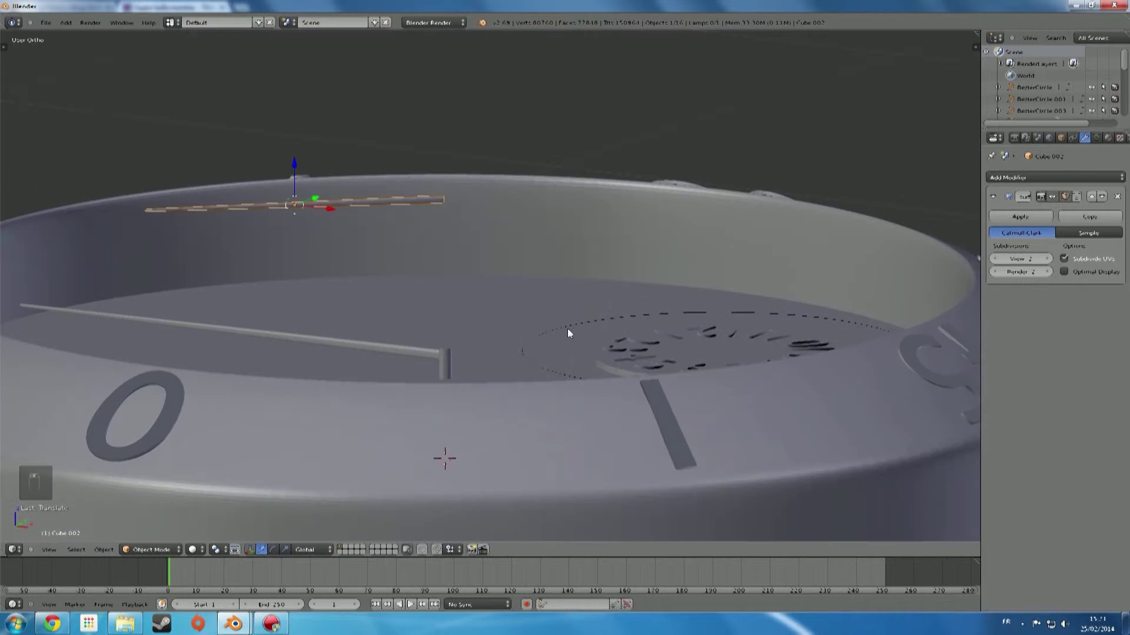
pyautogui.scroll(-3, 559, 330)
pyautogui.press('KP_1')
pyautogui.press('z')
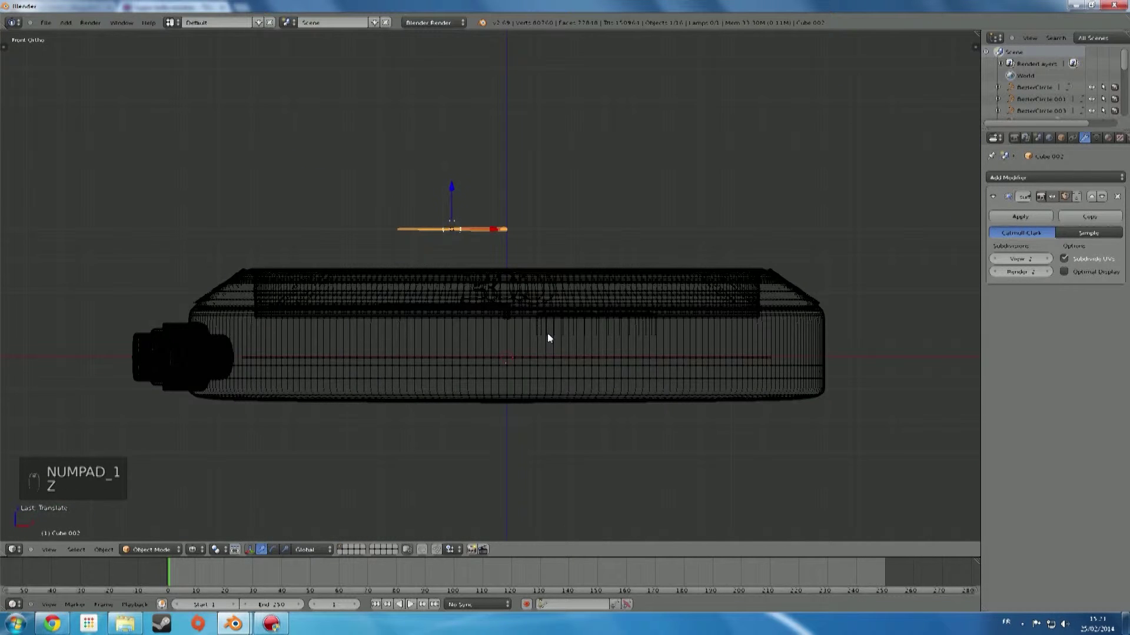
pyautogui.scroll(4, 573, 290)
pyautogui.keyDown('shift'); pyautogui.moveTo(574, 296); pyautogui.dragTo(485, 166, button='middle'); pyautogui.keyUp('shift')
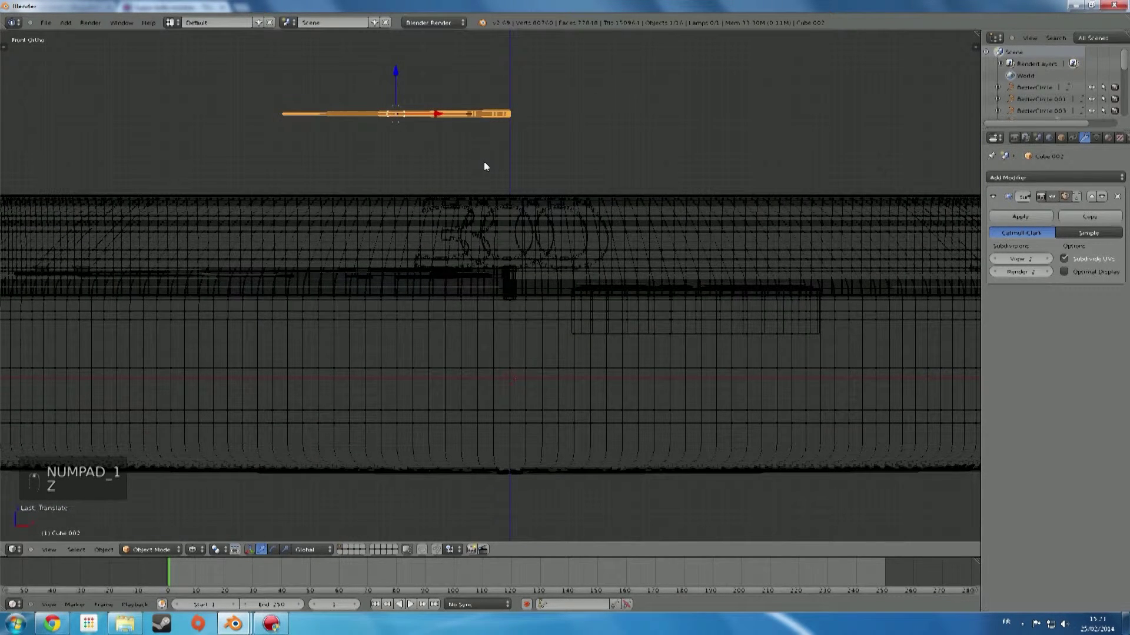
pyautogui.press('g')
pyautogui.press('z')
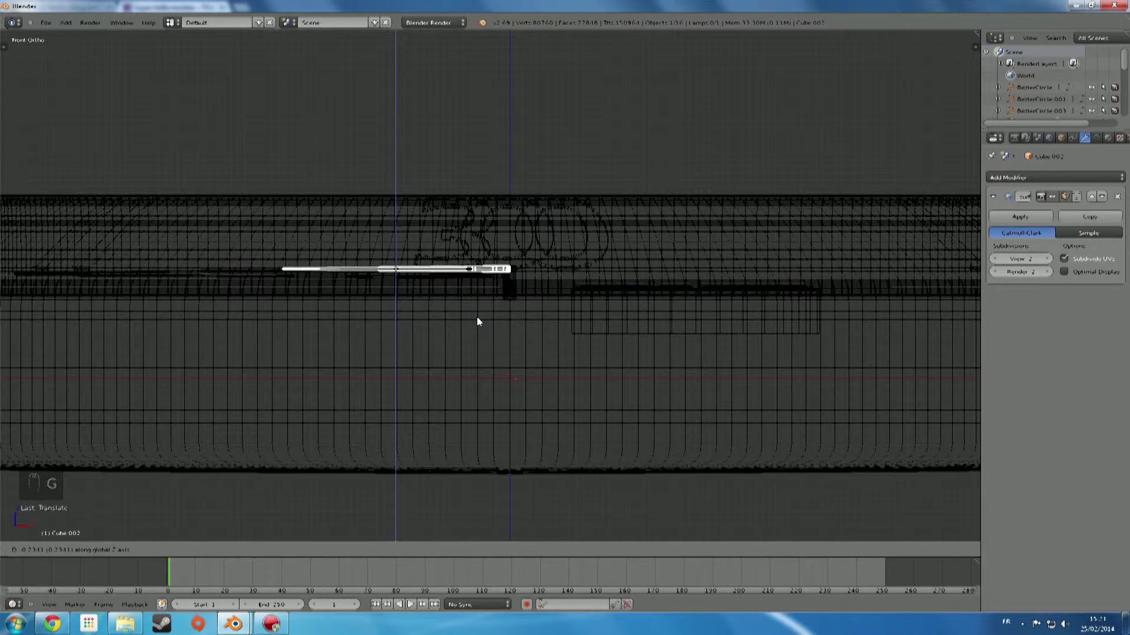
pyautogui.click(477, 321)
pyautogui.moveTo(478, 321)
pyautogui.mouseDown(button='middle')
pyautogui.moveTo(877, 290)
pyautogui.moveTo(817, 361)
pyautogui.moveTo(859, 284)
pyautogui.mouseUp(button='middle')
pyautogui.press('z')
pyautogui.scroll(-6, 817, 360)
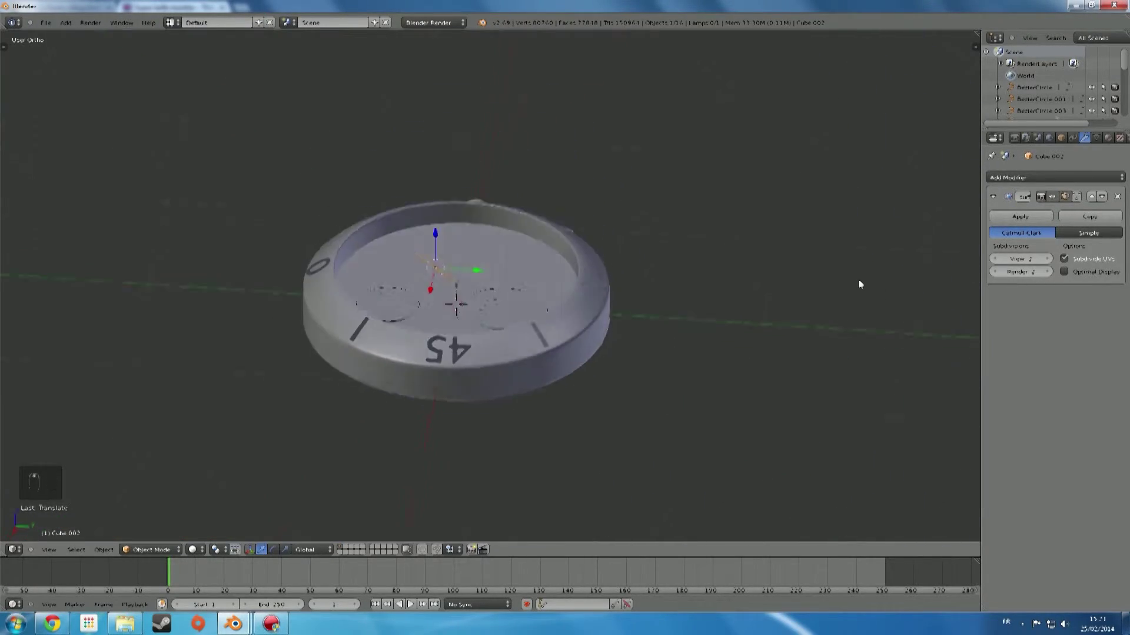
# Duplicate the long hand, rotate the copy about 116 degrees in top view, and move it to run from the centre pin between the 30 and 45 marks
pyautogui.scroll(6, 859, 281)
pyautogui.rightClick(373, 257)
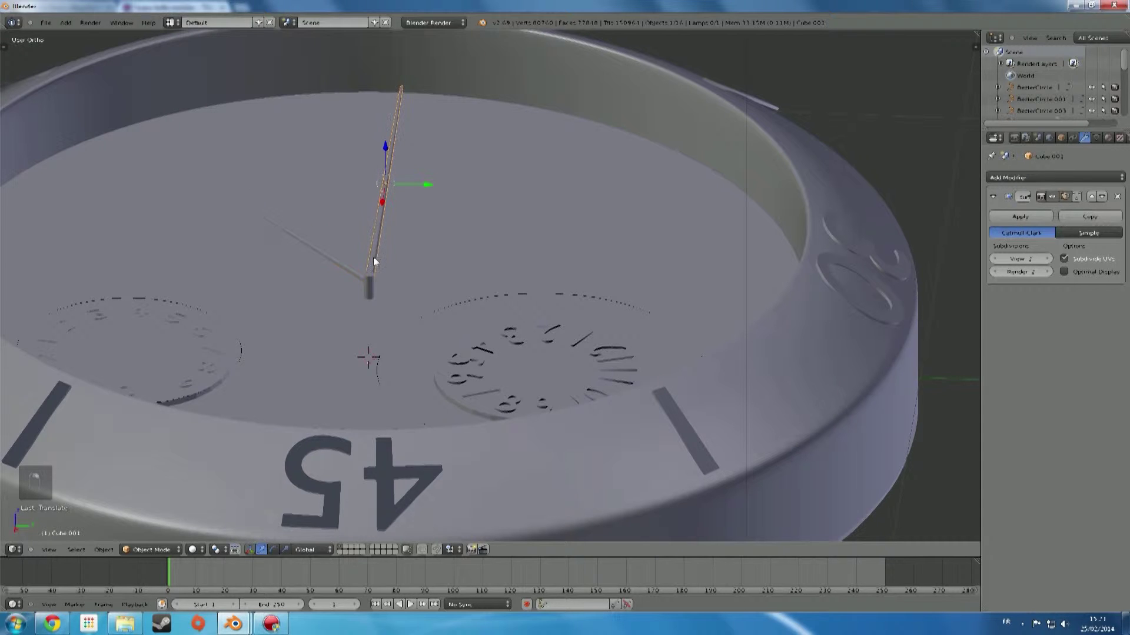
pyautogui.press('KP_7')
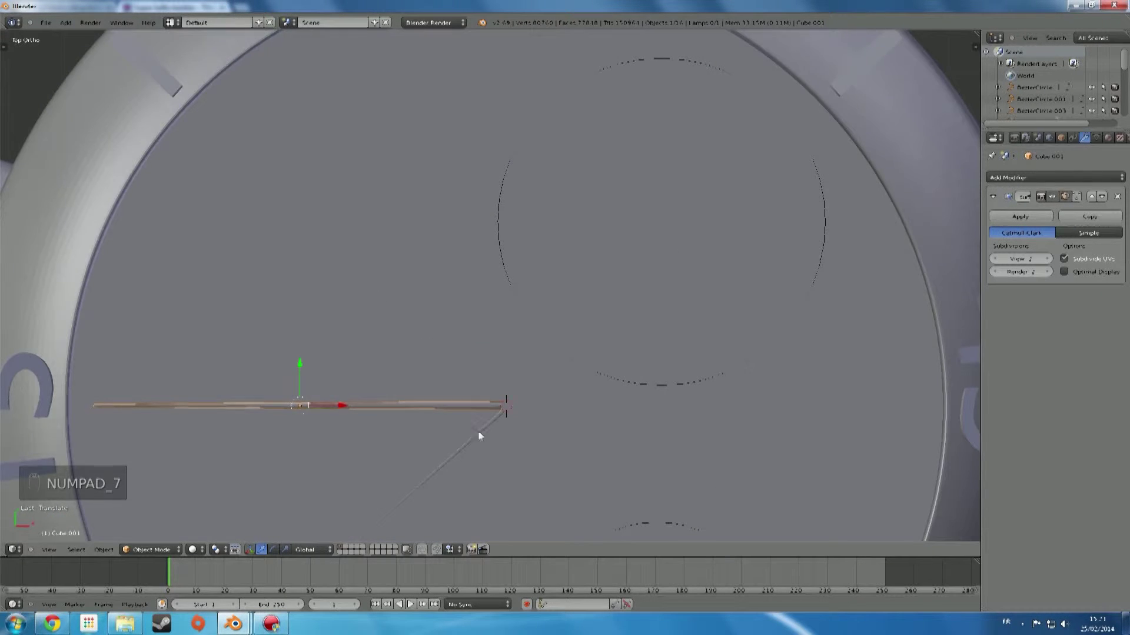
pyautogui.scroll(-3, 478, 435)
pyautogui.keyDown('shift'); pyautogui.moveTo(460, 497); pyautogui.dragTo(386, 386, button='middle'); pyautogui.keyUp('shift')
pyautogui.hotkey('shift', 'd')
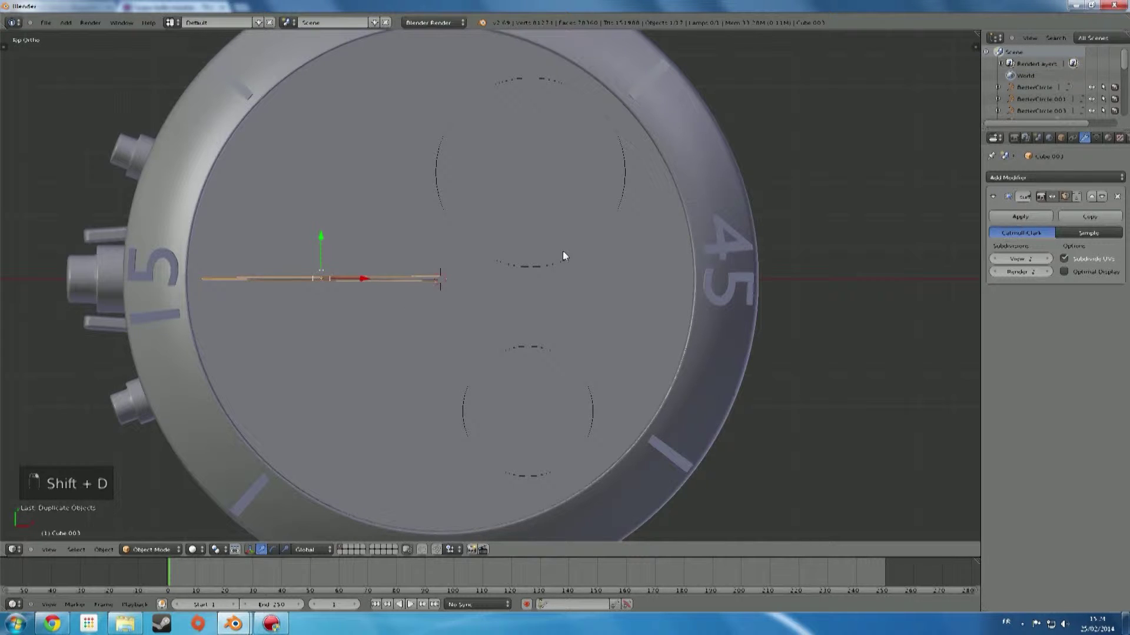
pyautogui.press('r')
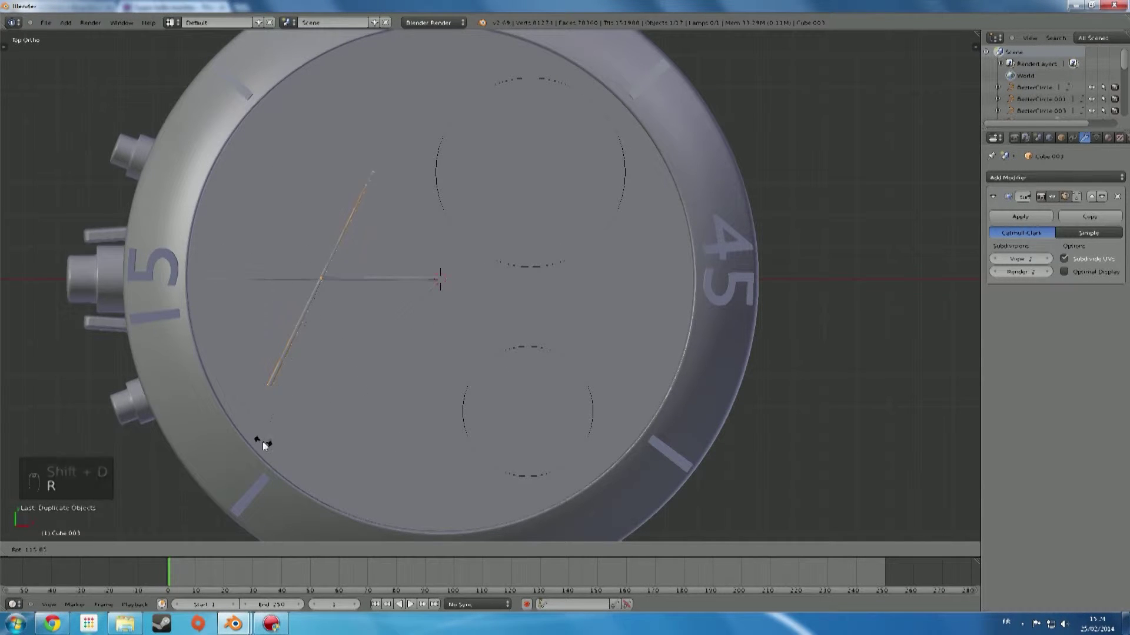
pyautogui.click(263, 442)
pyautogui.press('g')
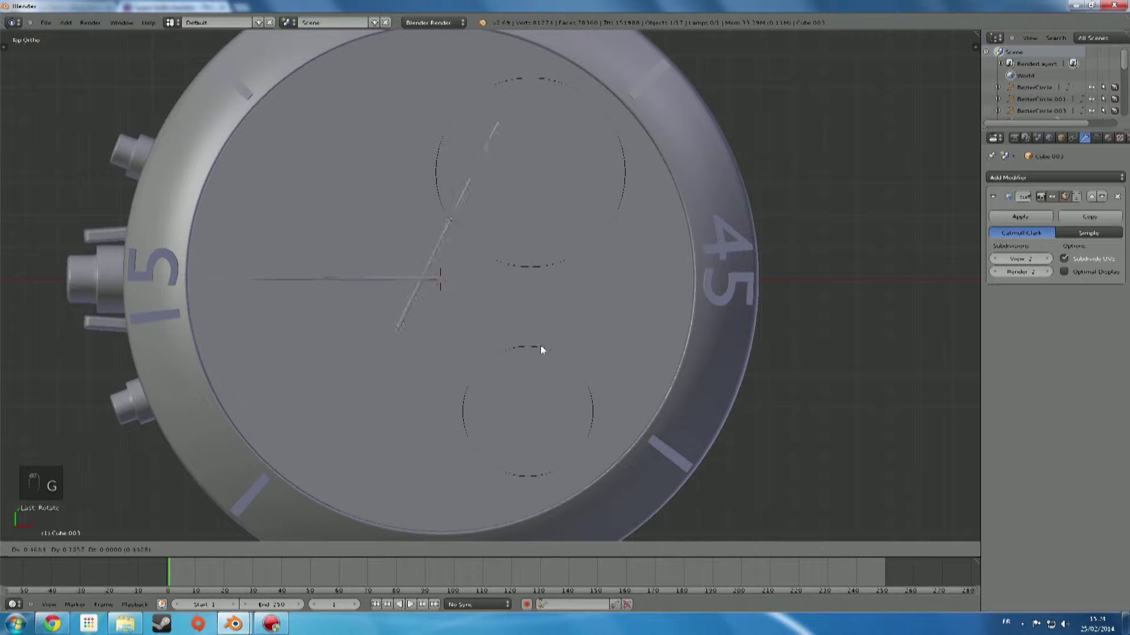
pyautogui.click(574, 304)
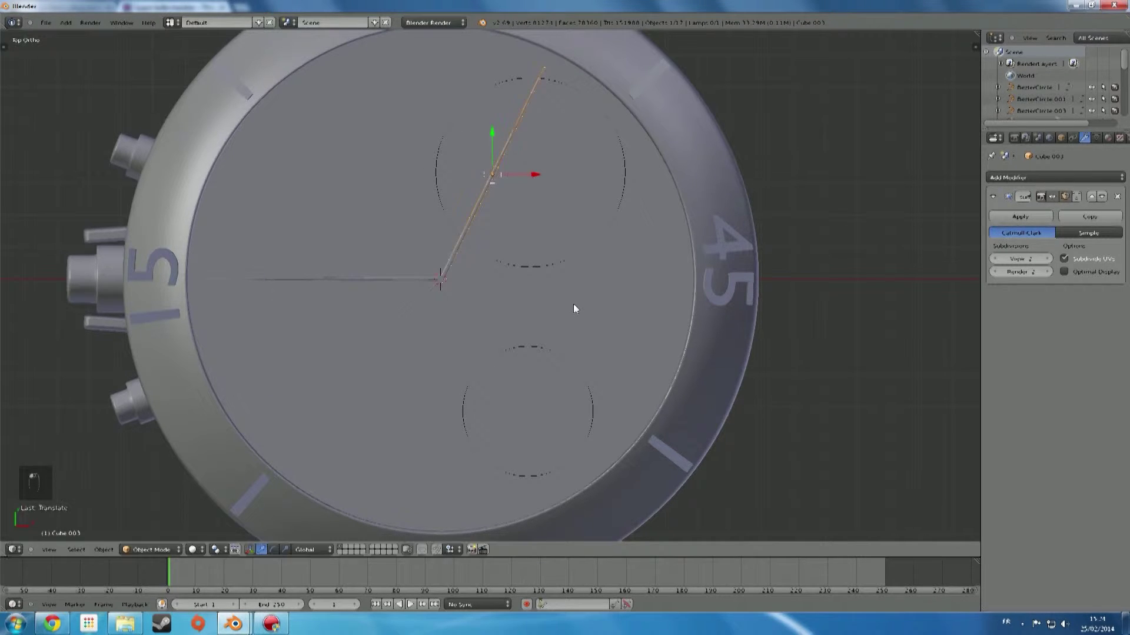
# Fine-tune the third hand's position up close so its inner end meets the centre pin
pyautogui.scroll(10, 543, 326)
pyautogui.keyDown('shift'); pyautogui.moveTo(194, 361); pyautogui.dragTo(494, 388, button='middle'); pyautogui.keyUp('shift')
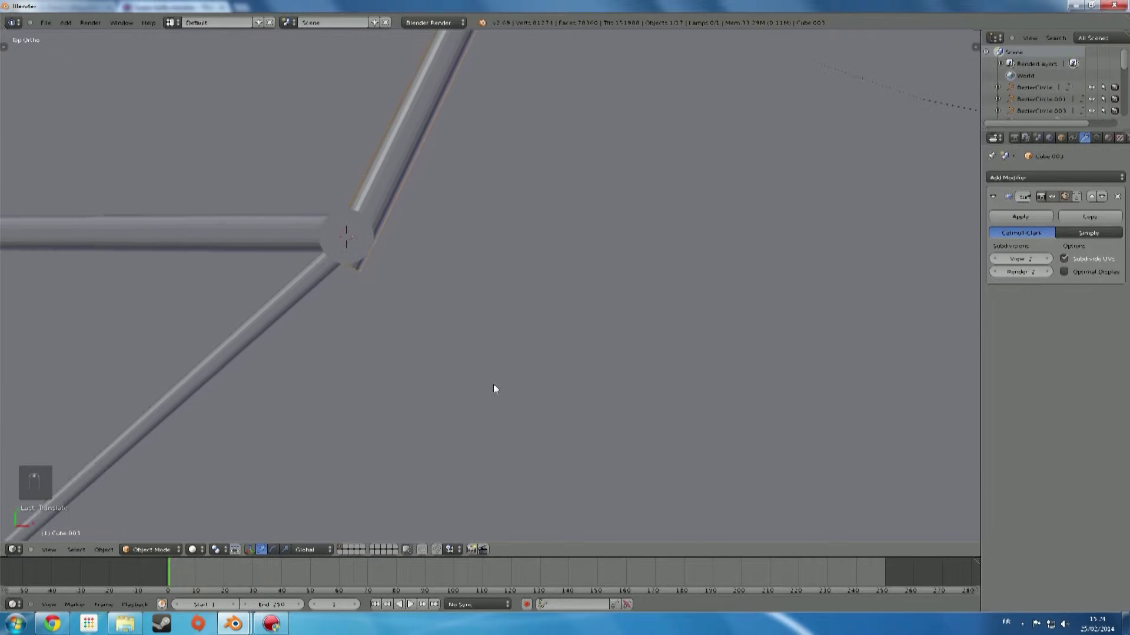
pyautogui.press('g')
pyautogui.click(490, 326)
# Shorten the third hand slightly by scaling it along the X axis
pyautogui.scroll(-8, 489, 325)
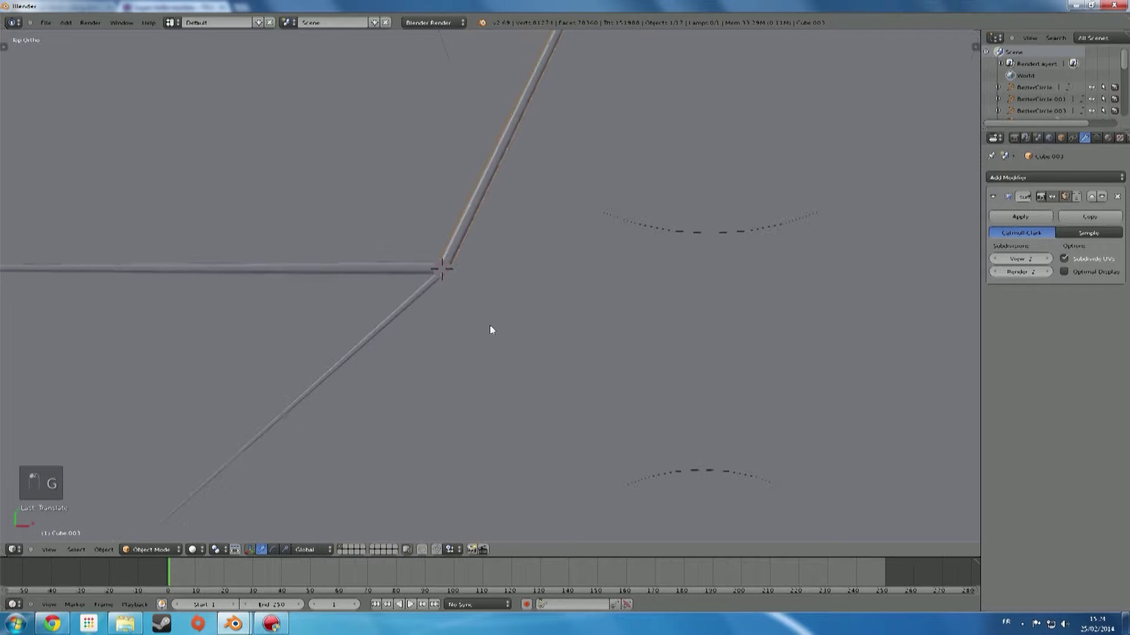
pyautogui.keyDown('shift'); pyautogui.moveTo(462, 412); pyautogui.dragTo(340, 547, button='middle'); pyautogui.keyUp('shift')
pyautogui.scroll(-3, 424, 379)
pyautogui.keyDown('shift'); pyautogui.moveTo(424, 380); pyautogui.dragTo(330, 471, button='middle'); pyautogui.keyUp('shift')
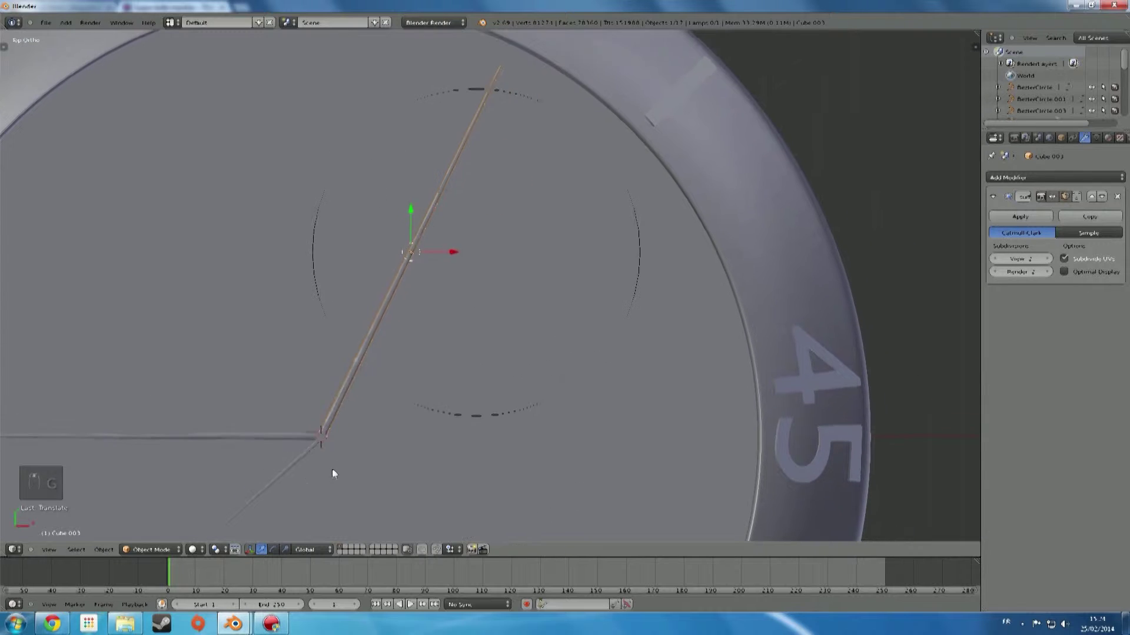
pyautogui.press('s')
pyautogui.press('x')
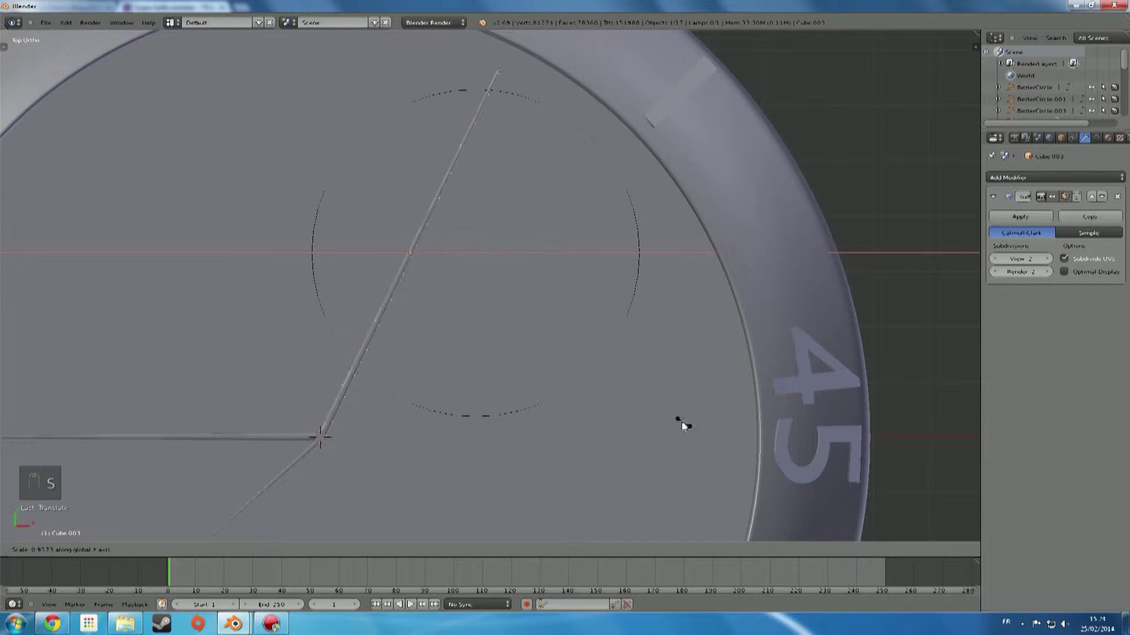
pyautogui.click(465, 297)
# Move the third hand along the Y and X axes to bring its inner end back to the centre pin
pyautogui.press('g')
pyautogui.press('y')
pyautogui.click(477, 259)
pyautogui.press('g')
pyautogui.press('x')
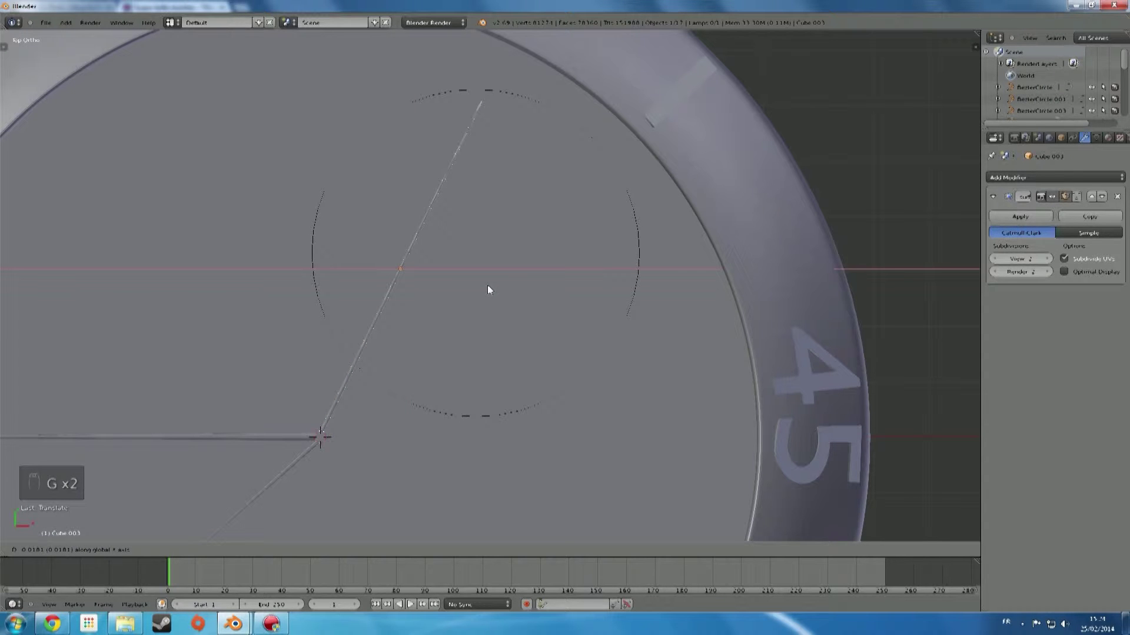
pyautogui.click(487, 289)
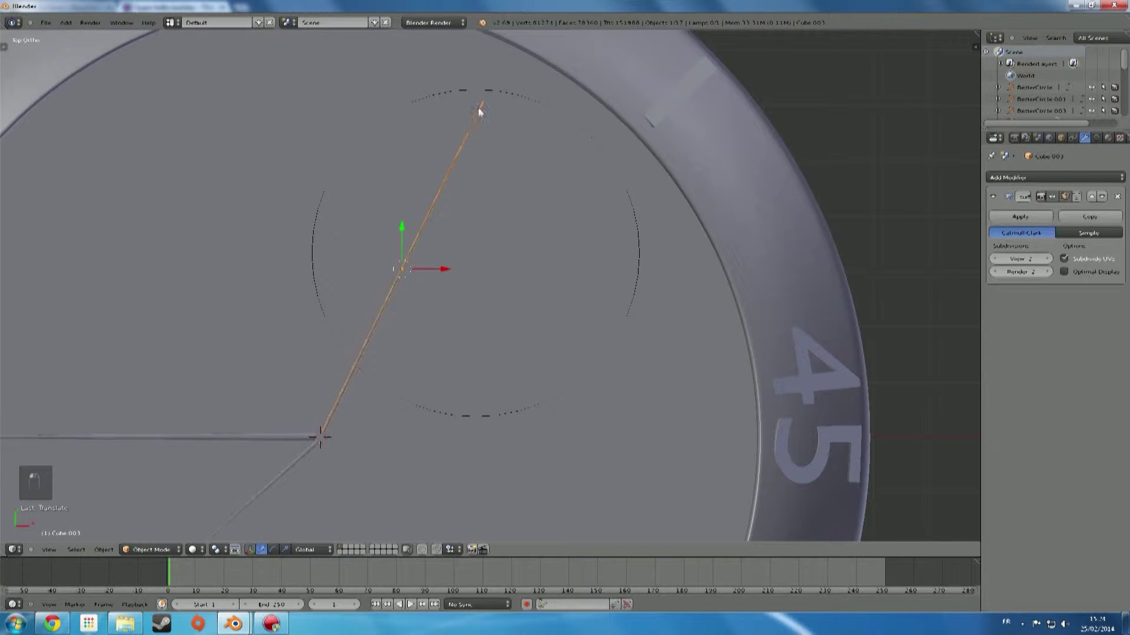
# Scale the third hand along the Y axis to about three quarters of its length
pyautogui.press('s')
pyautogui.moveTo(499, 75); pyautogui.dragTo(449, 158, button='middle')
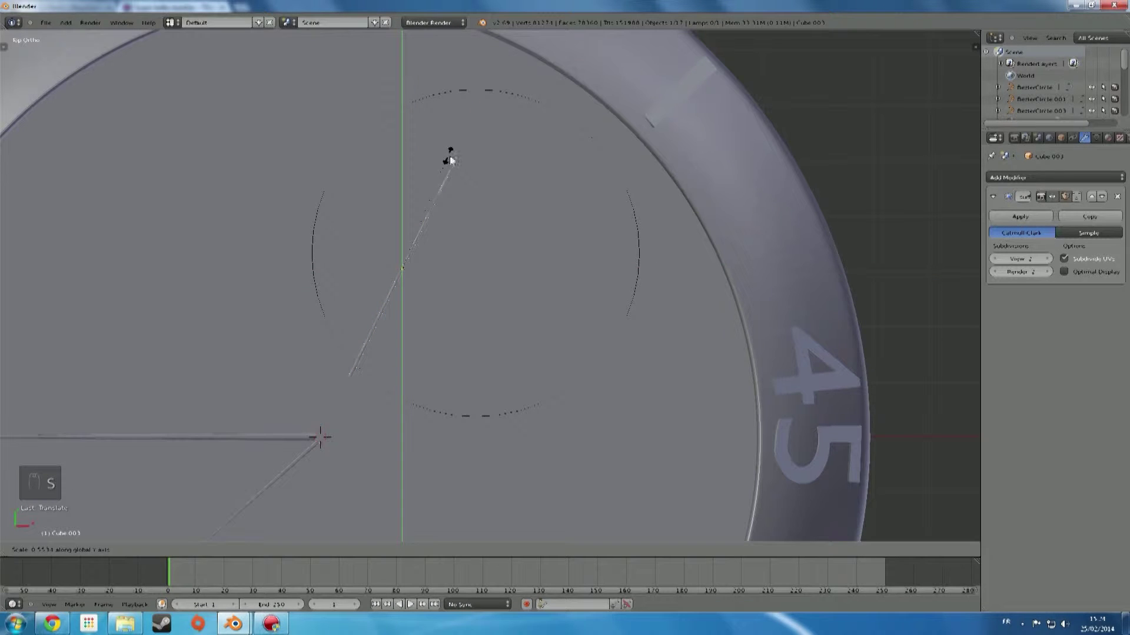
pyautogui.click(473, 141)
pyautogui.scroll(4, 403, 323)
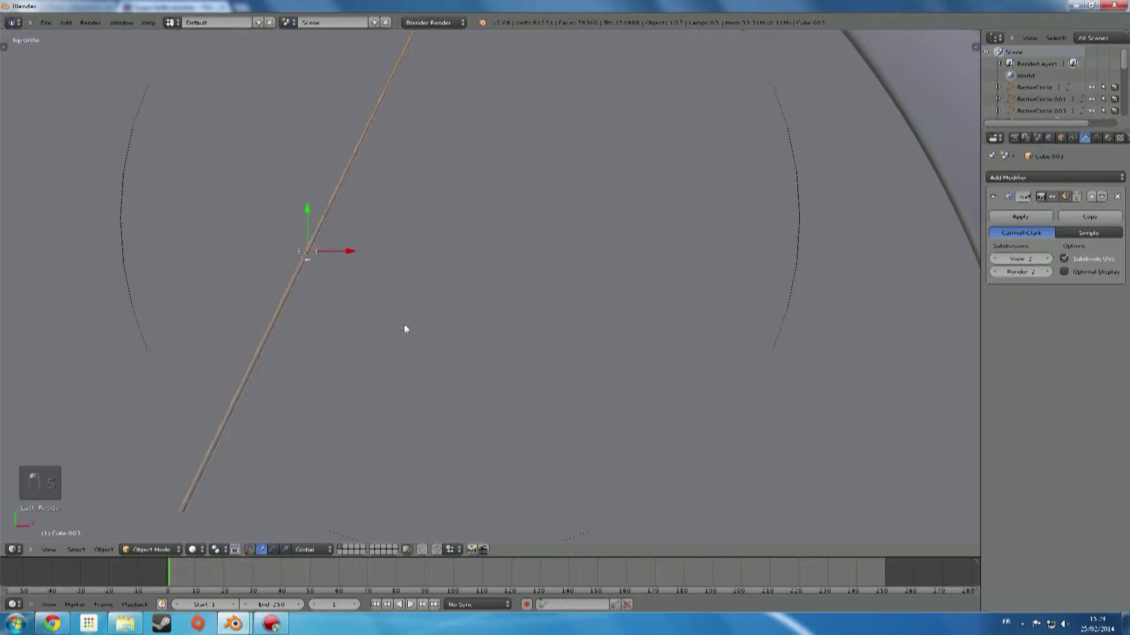
# Move the third hand in the top view so its inner end meets the centre pin
pyautogui.scroll(1, 279, 308)
pyautogui.scroll(2, 289, 286)
pyautogui.scroll(-2, 267, 335)
pyautogui.keyDown('shift'); pyautogui.moveTo(267, 336); pyautogui.dragTo(519, 70, button='middle'); pyautogui.keyUp('shift')
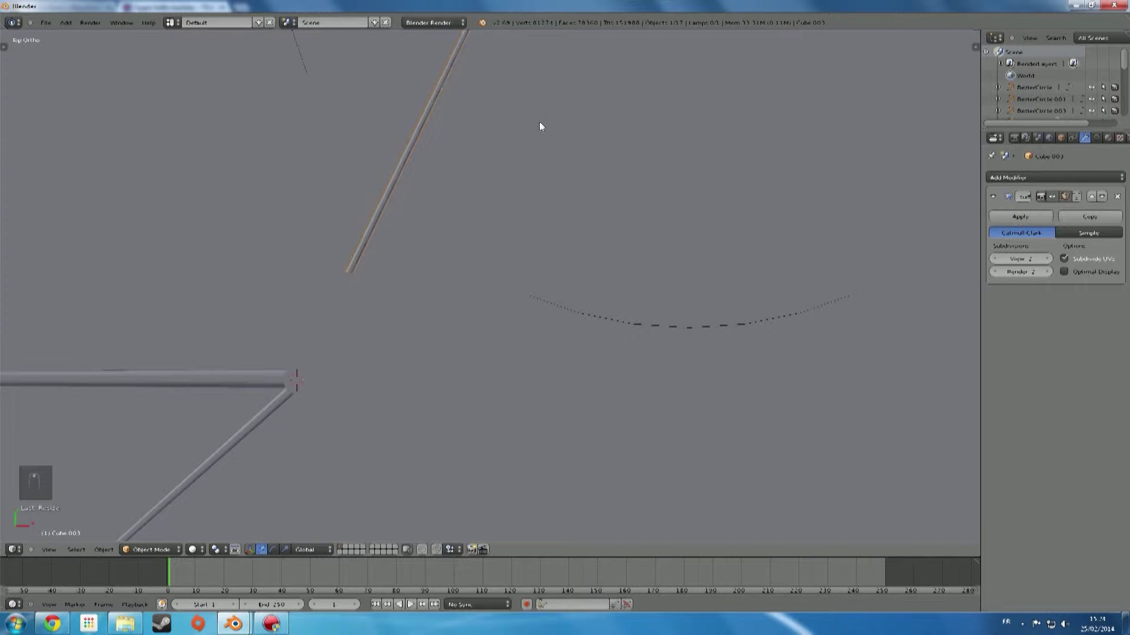
pyautogui.press('g')
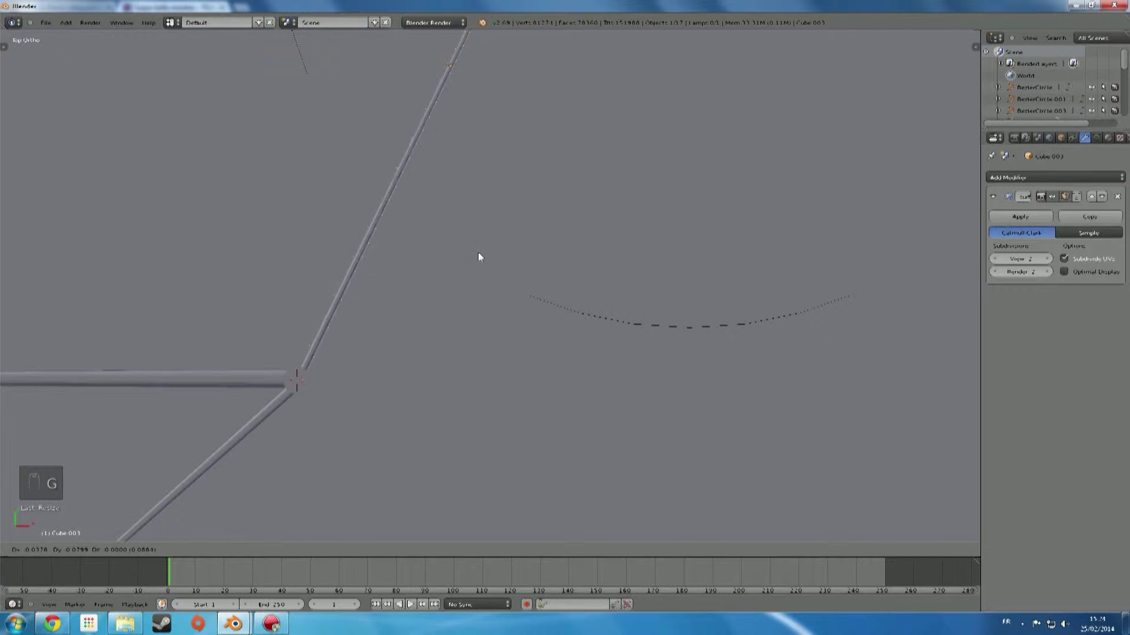
pyautogui.click(479, 247)
# Scale the third hand along the Z axis to adjust its thickness
pyautogui.moveTo(422, 325); pyautogui.dragTo(368, 200, button='middle')
pyautogui.press('s')
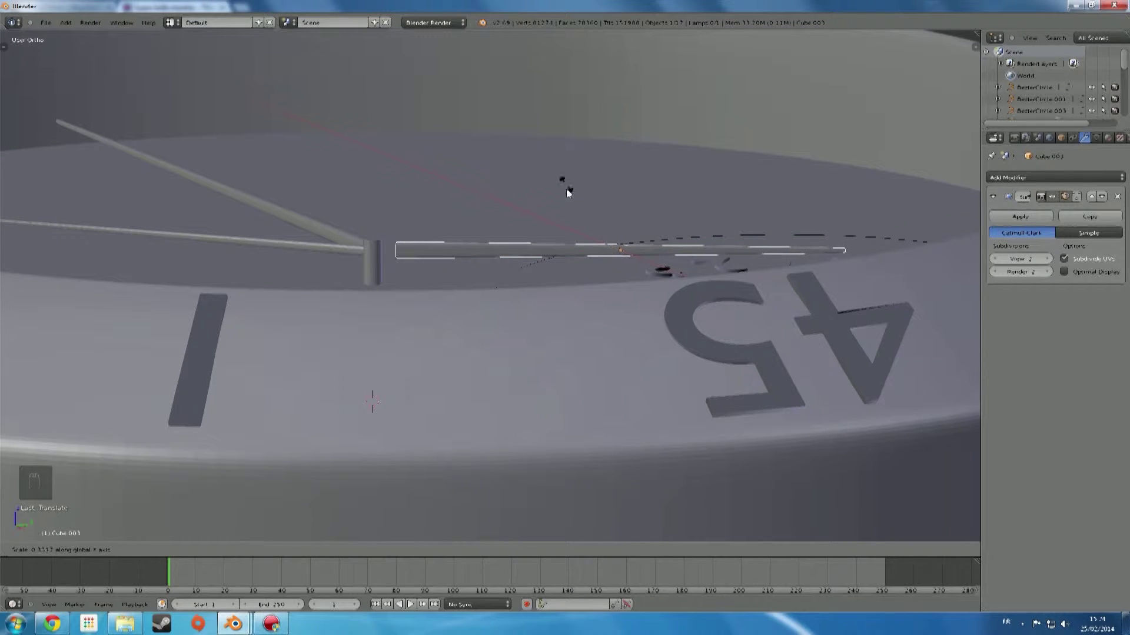
pyautogui.press('Escape')
pyautogui.press('s')
pyautogui.press('z')
pyautogui.click(627, 179)
# Review the whole watch, examine the reference watch photos in the browser, and return to Blender
pyautogui.press('Tab')
pyautogui.moveTo(618, 179); pyautogui.dragTo(245, 267, button='middle')
pyautogui.scroll(-5, 395, 229)
pyautogui.scroll(5, 327, 237)
pyautogui.scroll(-5, 390, 259)
pyautogui.moveTo(390, 259); pyautogui.dragTo(330, 412, button='middle')
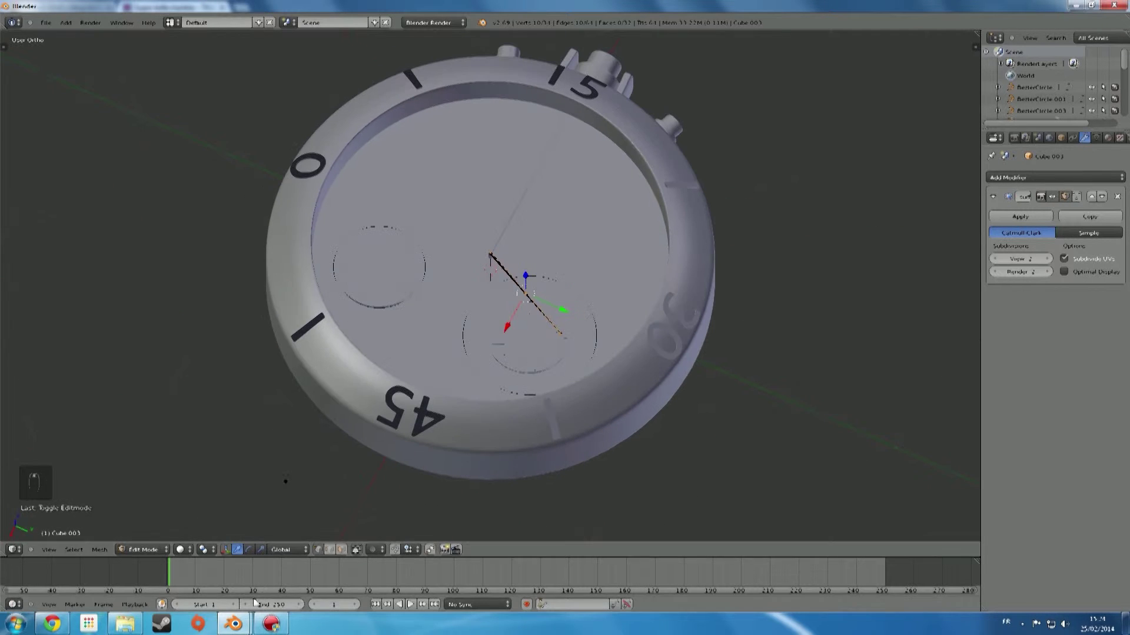
pyautogui.click(59, 624)
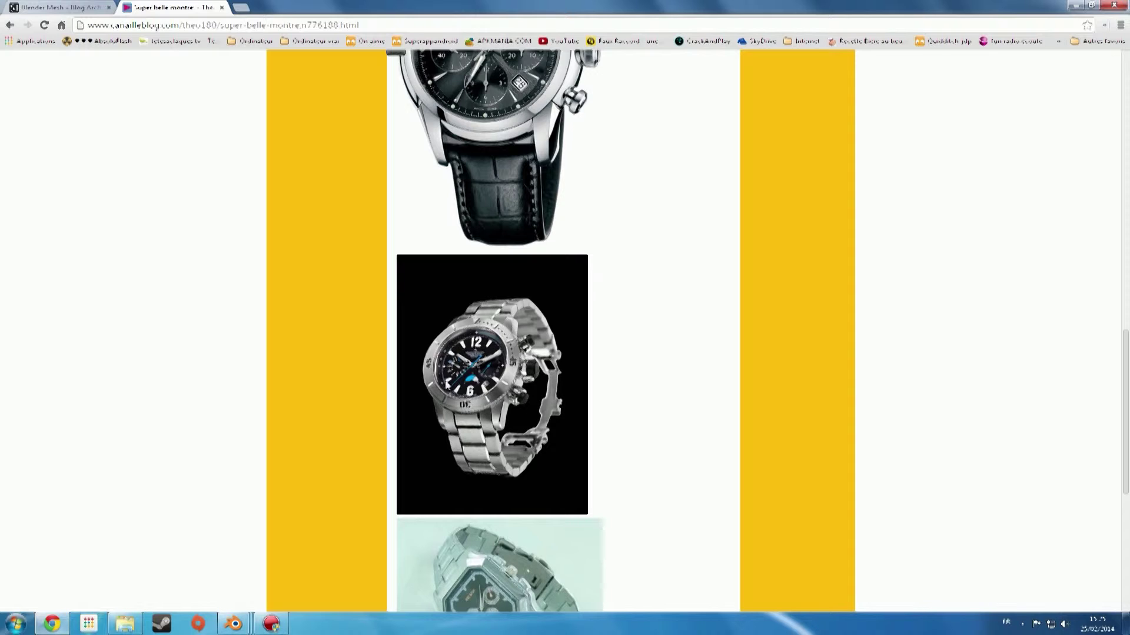
pyautogui.moveTo(232, 628)
pyautogui.click(294, 585)
# Add a Bezier circle at the dial centre in the top view and scale it down to just inside the dial's edge
pyautogui.moveTo(399, 433); pyautogui.dragTo(401, 470, button='middle')
pyautogui.press('KP_7')
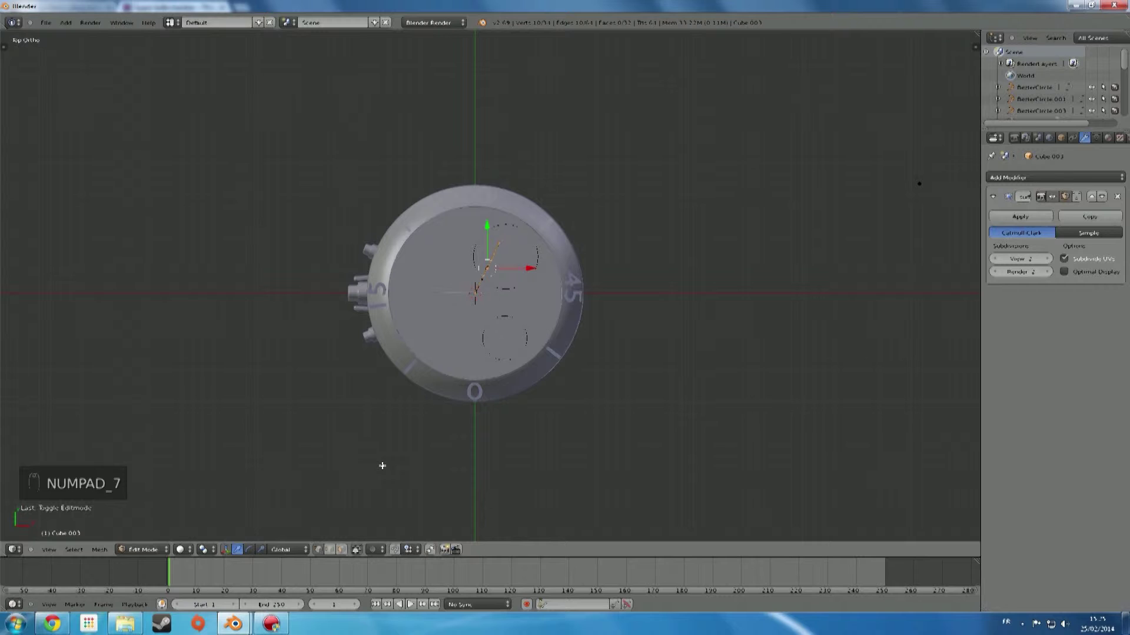
pyautogui.hotkey('shift', 'a')
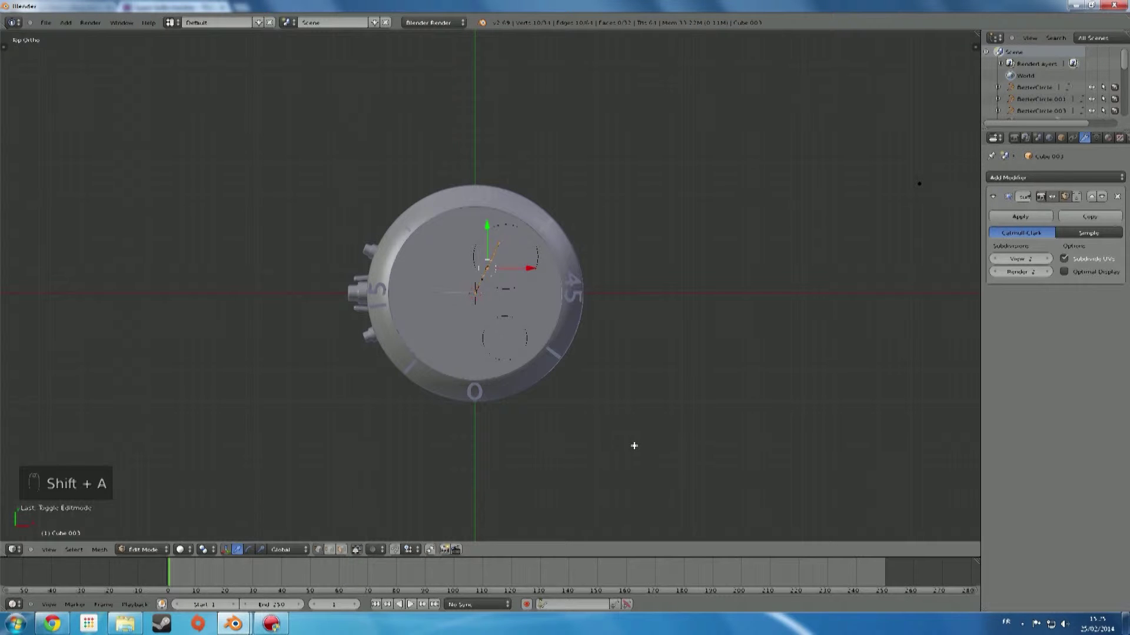
pyautogui.press('Tab')
pyautogui.scroll(5, 612, 450)
pyautogui.keyDown('shift'); pyautogui.moveTo(551, 451); pyautogui.dragTo(553, 427, button='middle'); pyautogui.keyUp('shift')
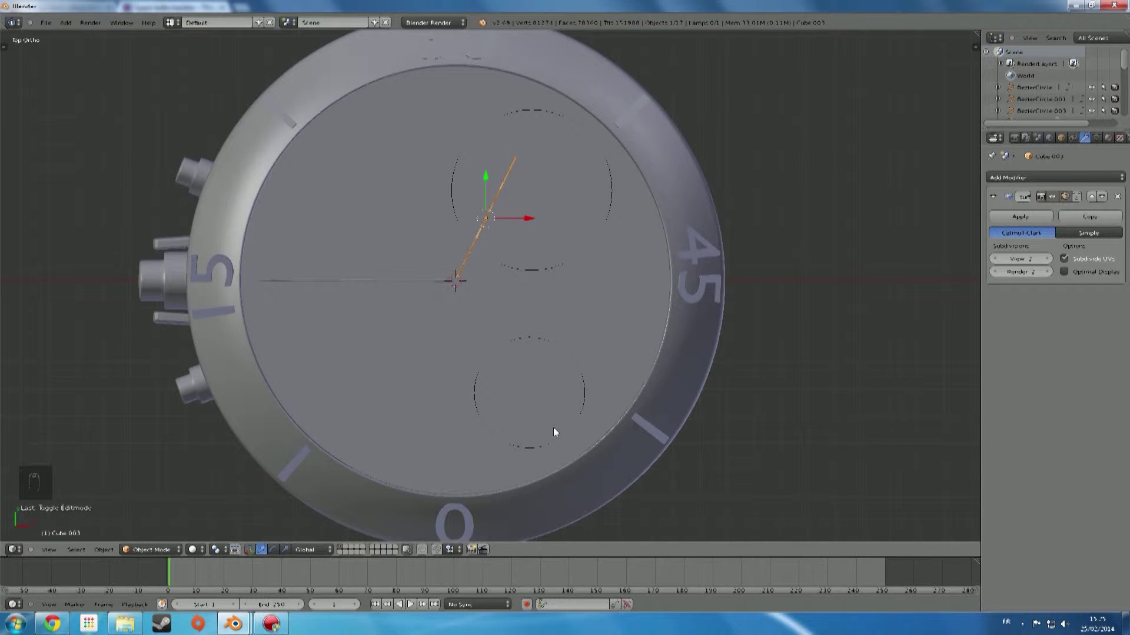
pyautogui.hotkey('shift', 'a')
pyautogui.moveTo(538, 454)
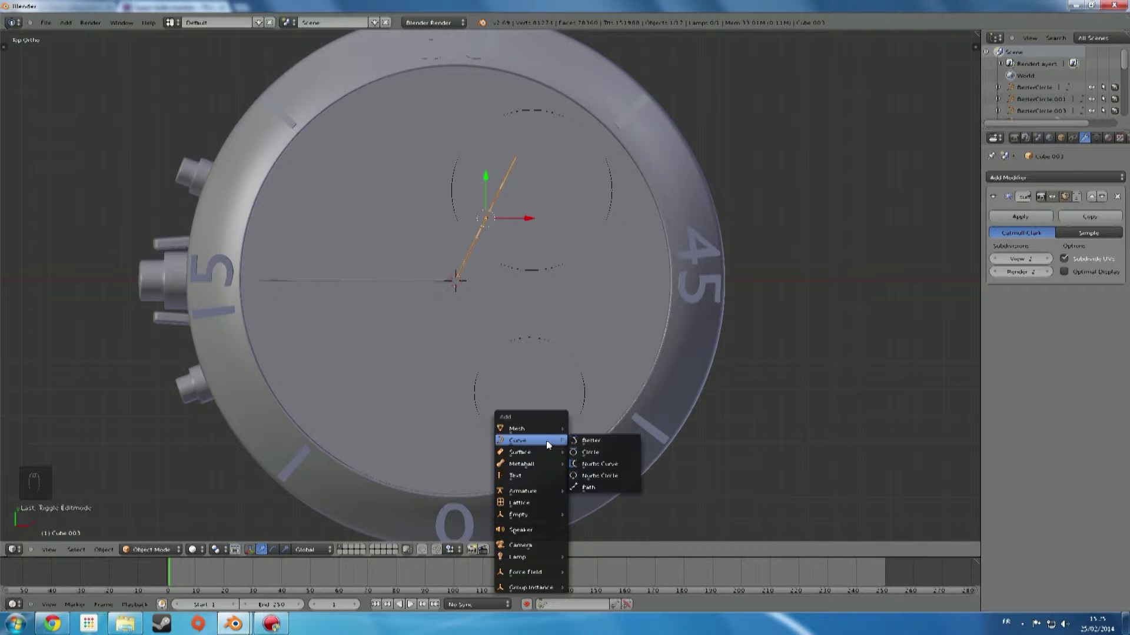
pyautogui.click(608, 453)
pyautogui.scroll(-1, 573, 431)
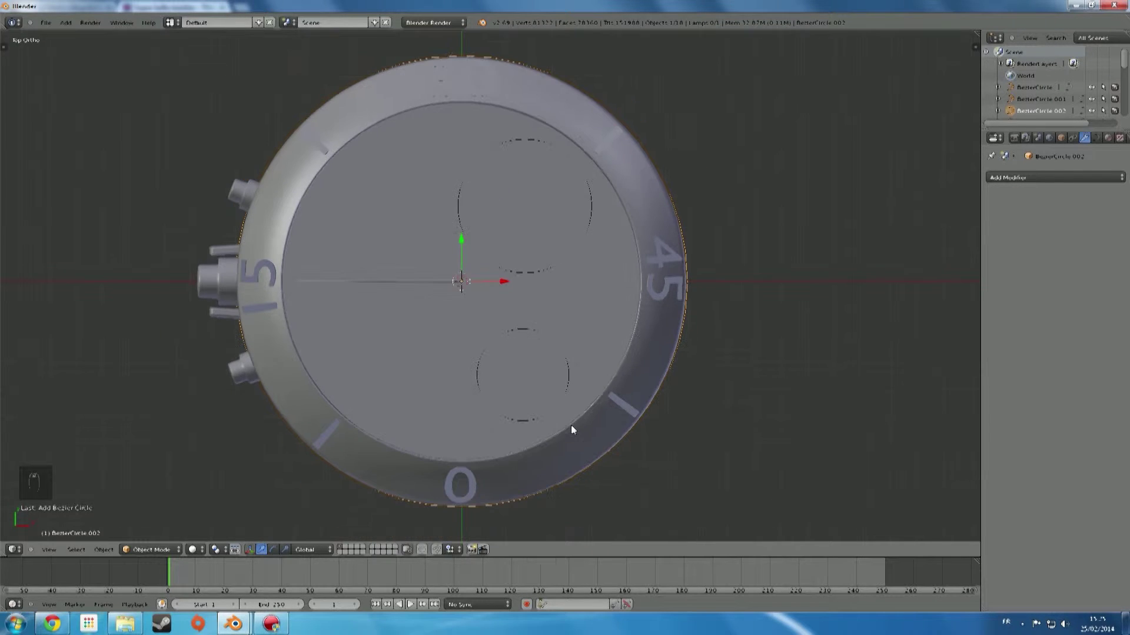
pyautogui.press('s')
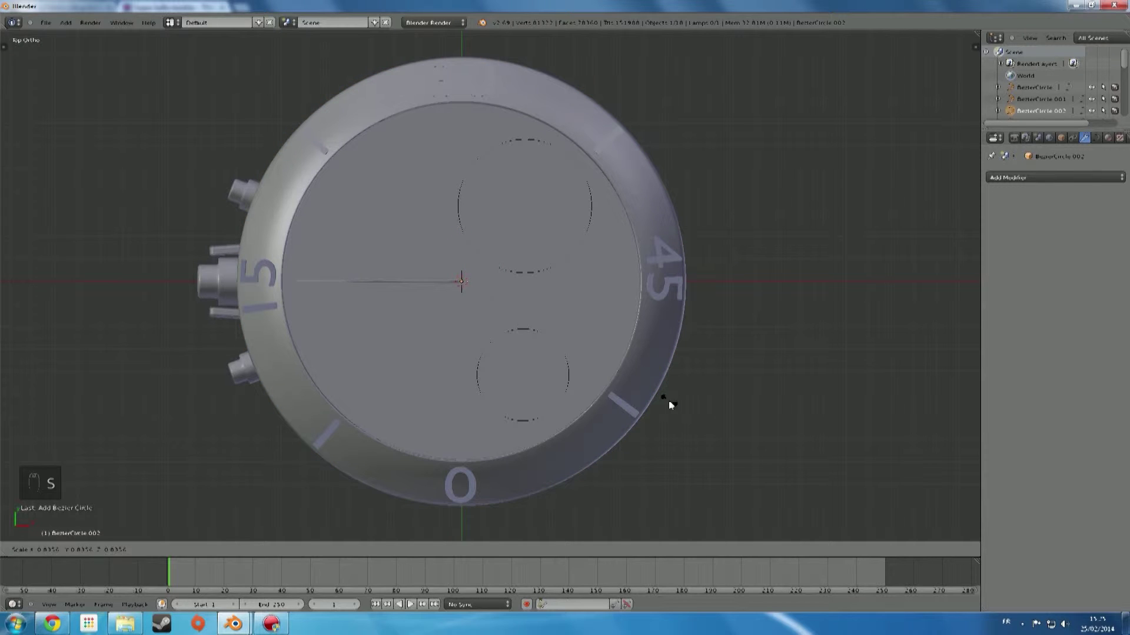
pyautogui.click(653, 388)
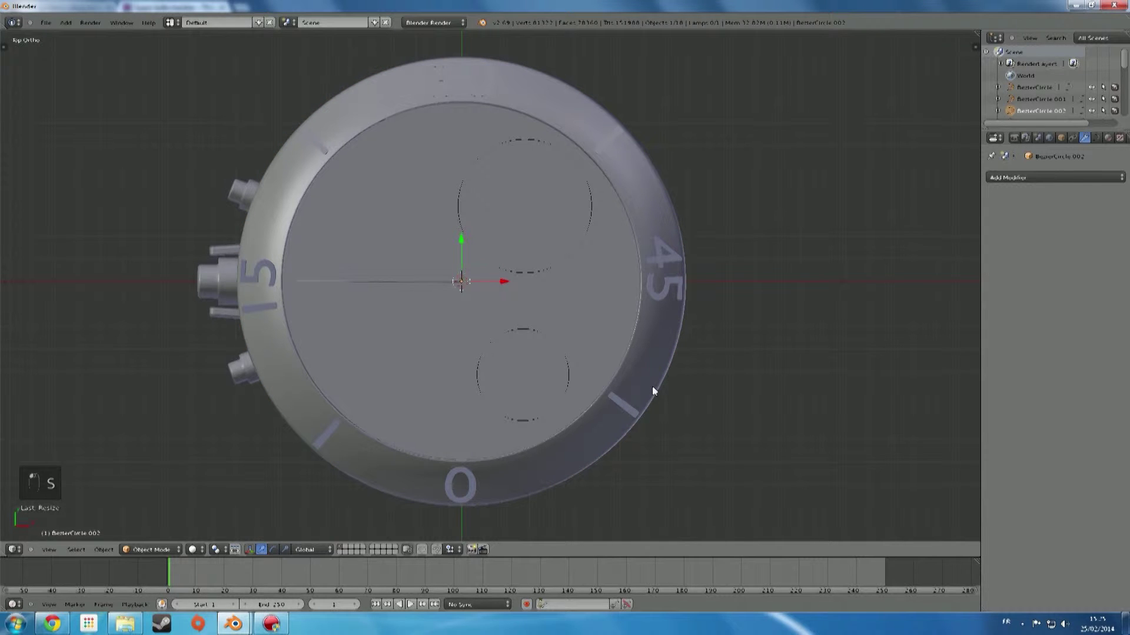
# Raise the Bezier circle along the Z axis from the middle of the case to the dial surface
pyautogui.press('z')
pyautogui.press('KP_1')
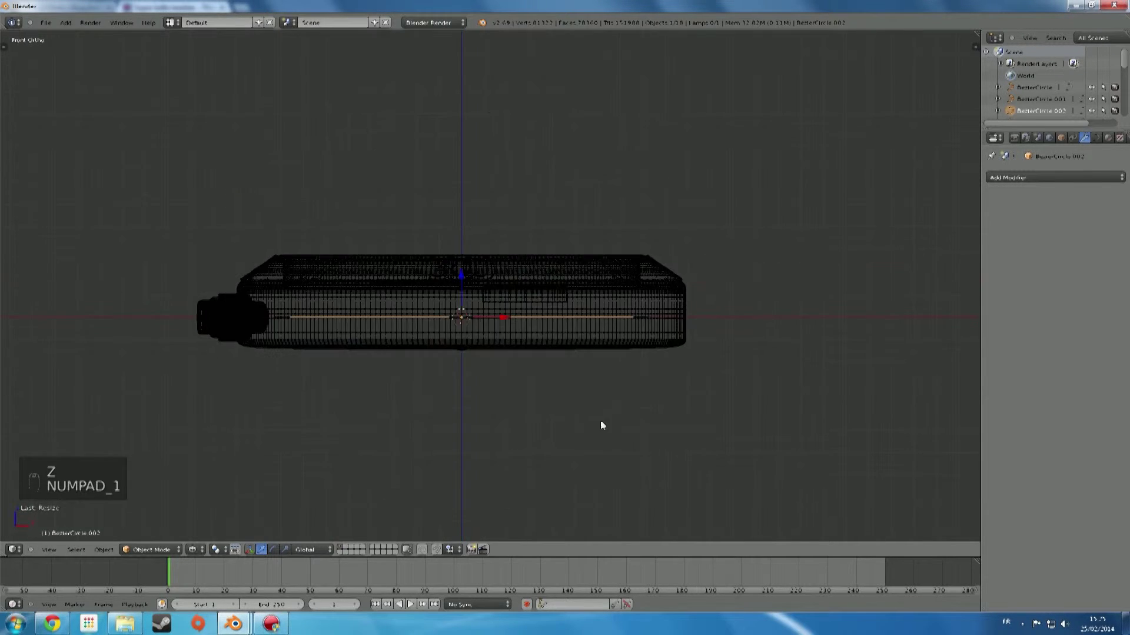
pyautogui.scroll(3, 560, 359)
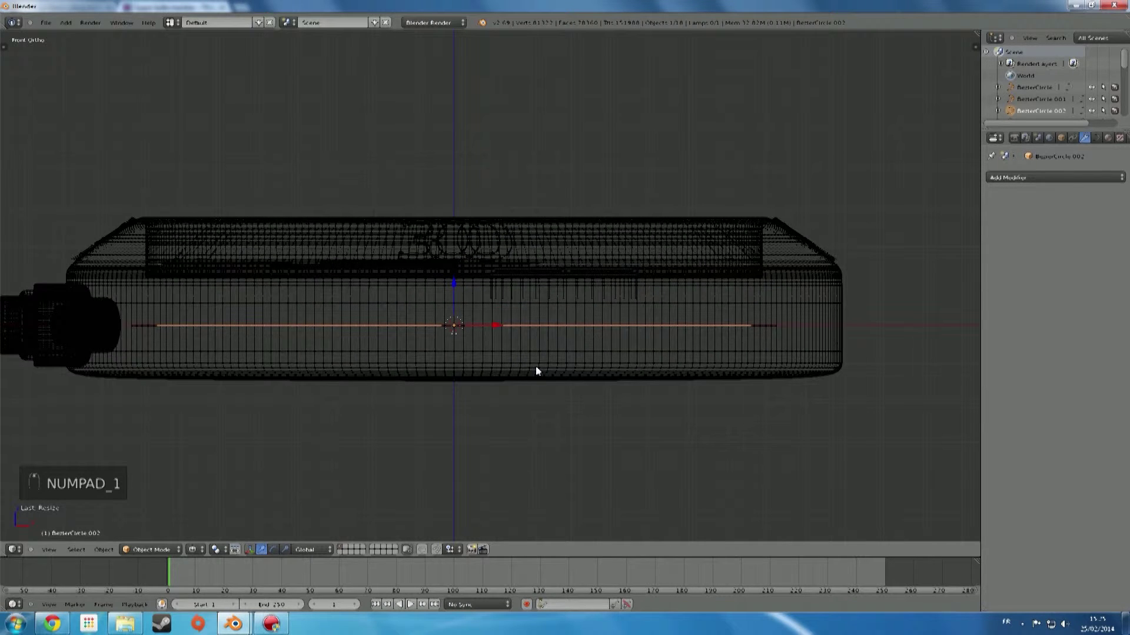
pyautogui.press('g')
pyautogui.press('z')
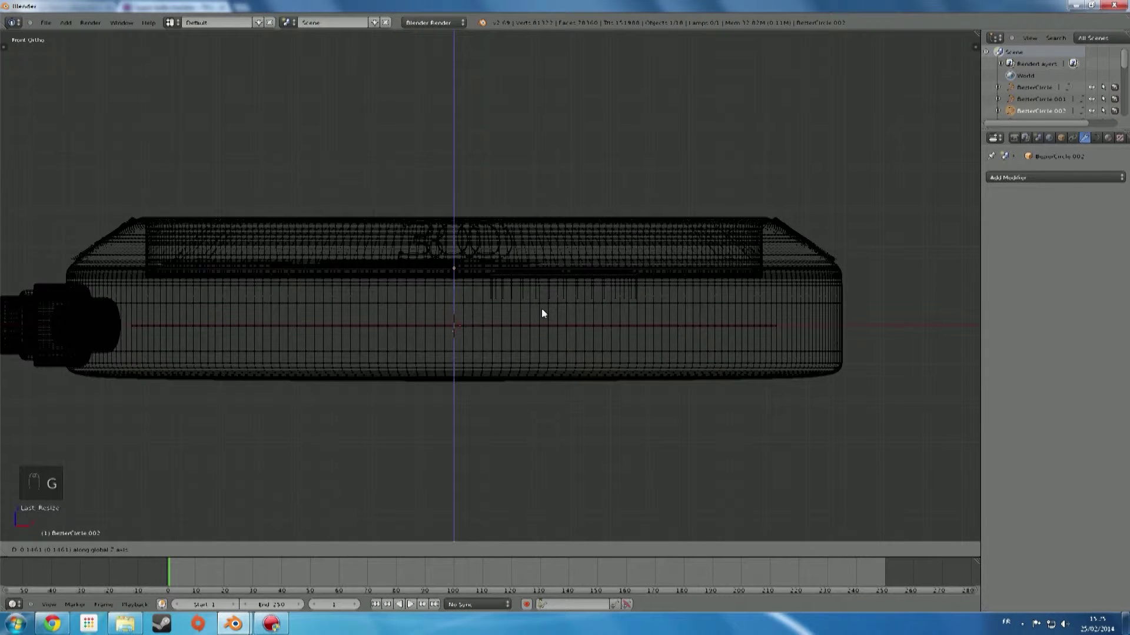
pyautogui.click(541, 308)
pyautogui.scroll(-2, 538, 304)
pyautogui.moveTo(534, 299)
pyautogui.mouseDown(button='middle')
pyautogui.moveTo(580, 454)
pyautogui.moveTo(567, 401)
pyautogui.mouseUp(button='middle')
pyautogui.press('z')
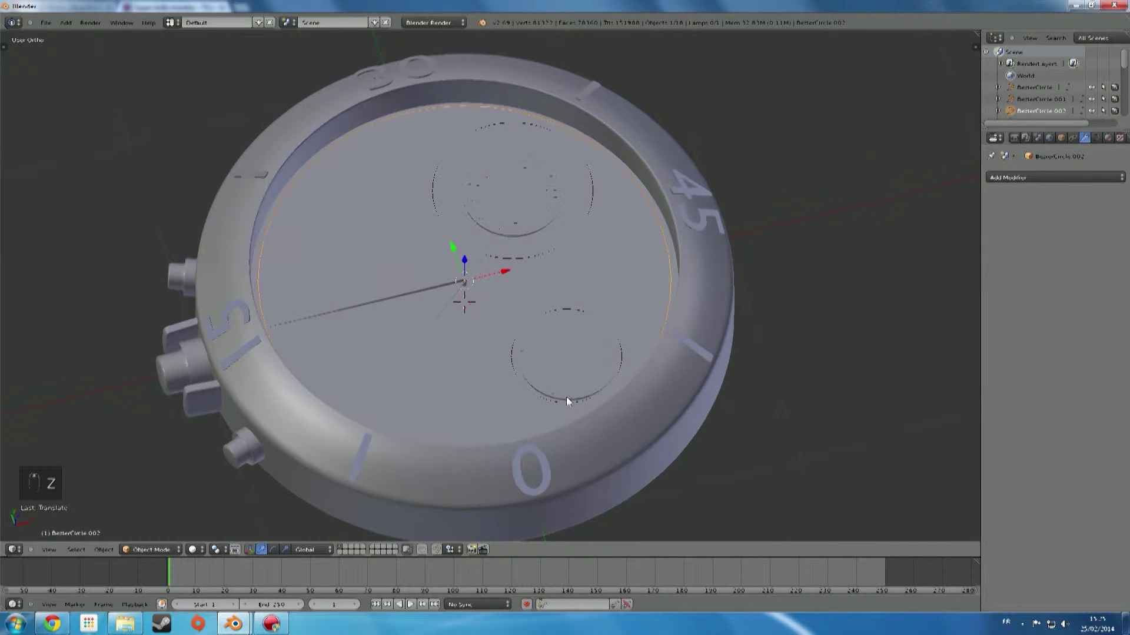
# Add a text object at the watch centre and delete its default text
pyautogui.hotkey('shift', 'a')
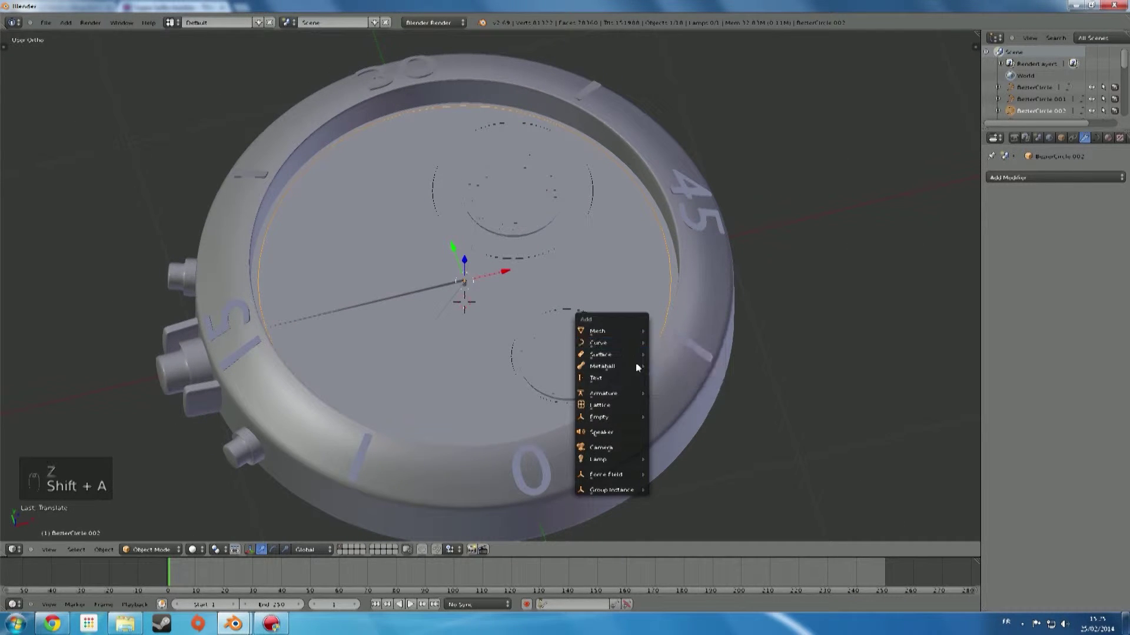
pyautogui.click(629, 378)
pyautogui.scroll(-3, 584, 391)
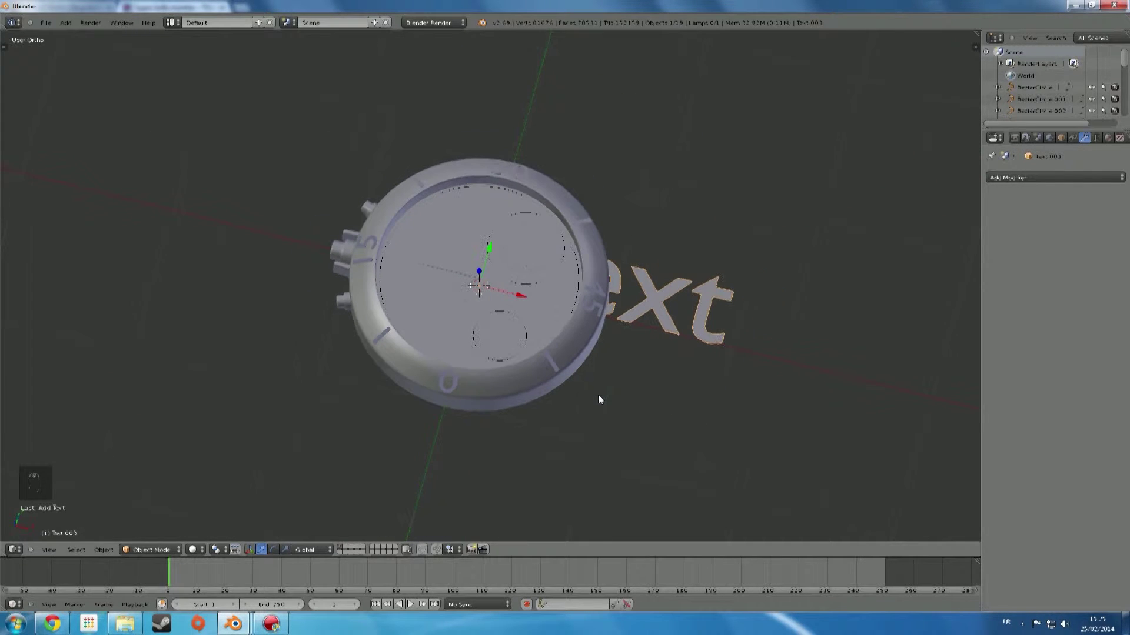
pyautogui.moveTo(598, 399); pyautogui.dragTo(630, 406, button='middle')
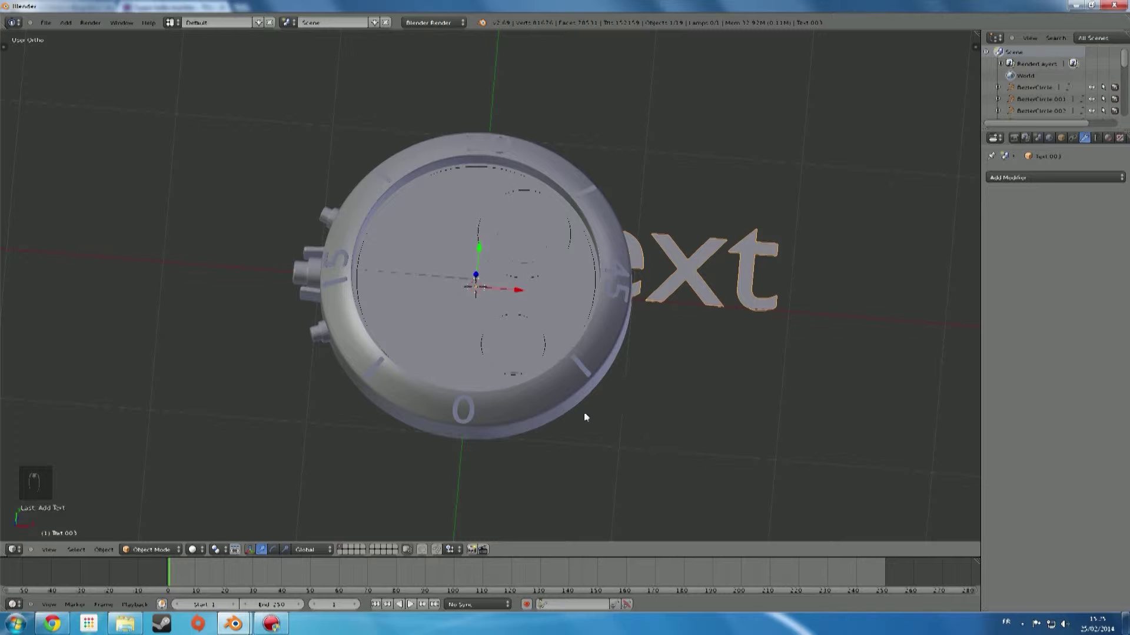
pyautogui.press('Tab')
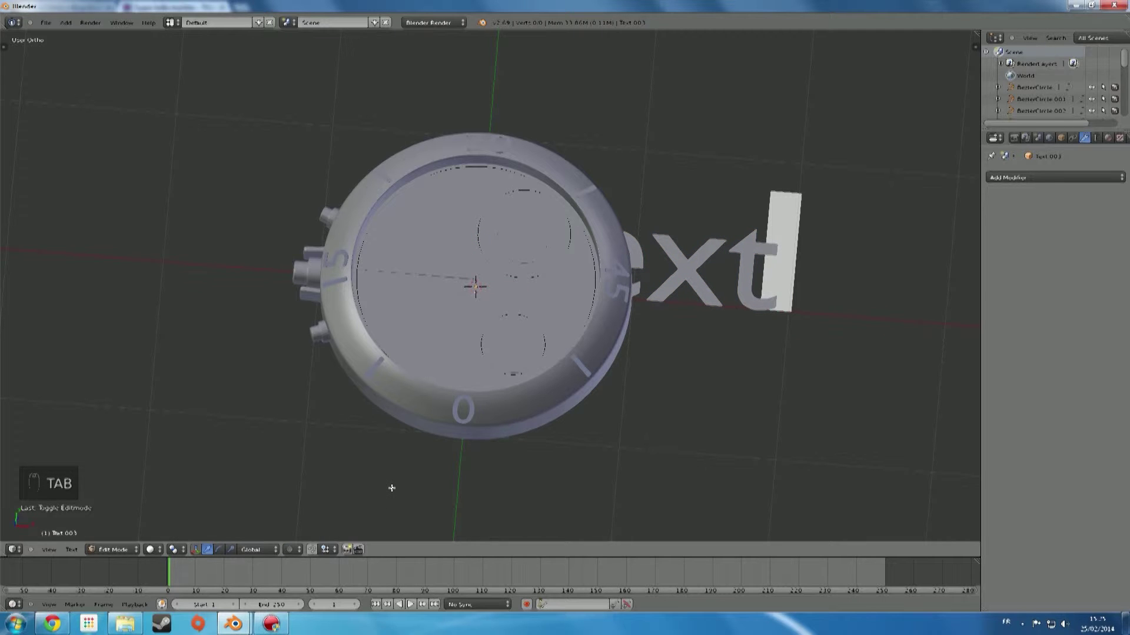
pyautogui.press('BackSpace')
pyautogui.press('BackSpace')
pyautogui.press('BackSpace')
pyautogui.press('BackSpace')
pyautogui.press('BackSpace')
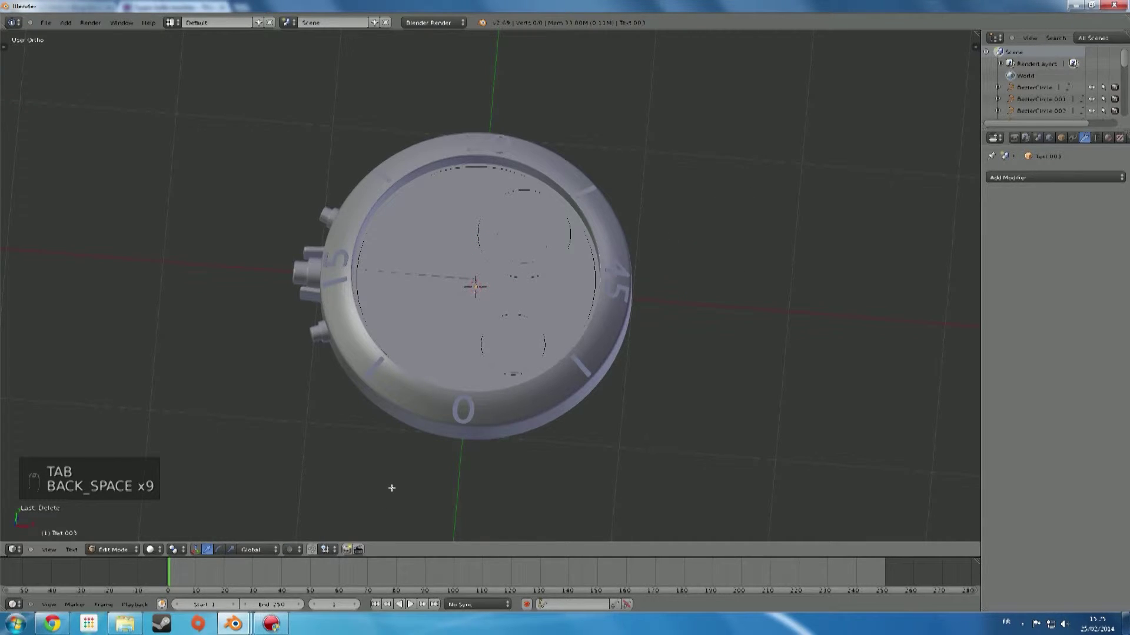
pyautogui.press('Tab')
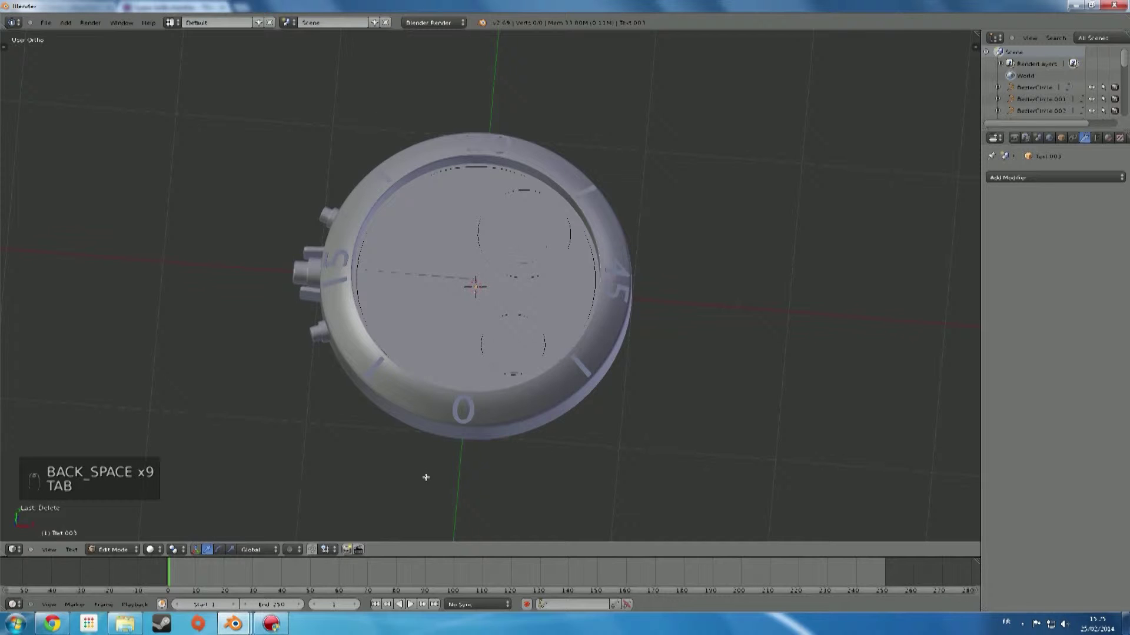
pyautogui.moveTo(424, 477); pyautogui.dragTo(433, 535, button='middle')
pyautogui.write('z')
pyautogui.moveTo(465, 484); pyautogui.dragTo(459, 434, button='middle')
pyautogui.scroll(3, 461, 428)
pyautogui.write('zzzz')
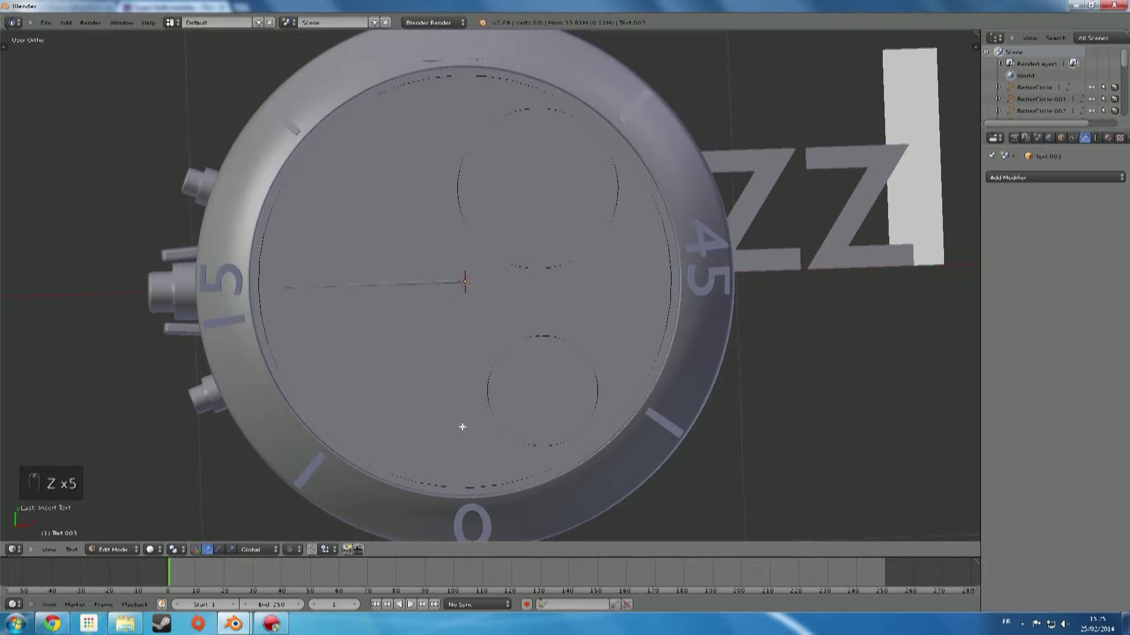
pyautogui.press('Tab')
pyautogui.moveTo(462, 427); pyautogui.dragTo(455, 408, button='middle')
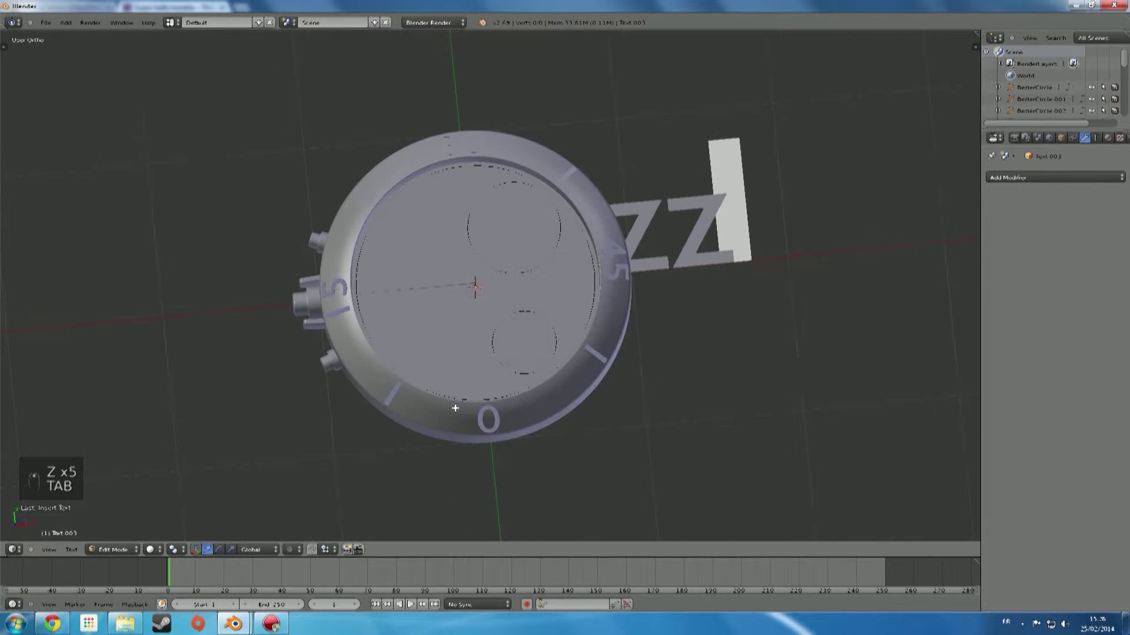
pyautogui.press('Tab')
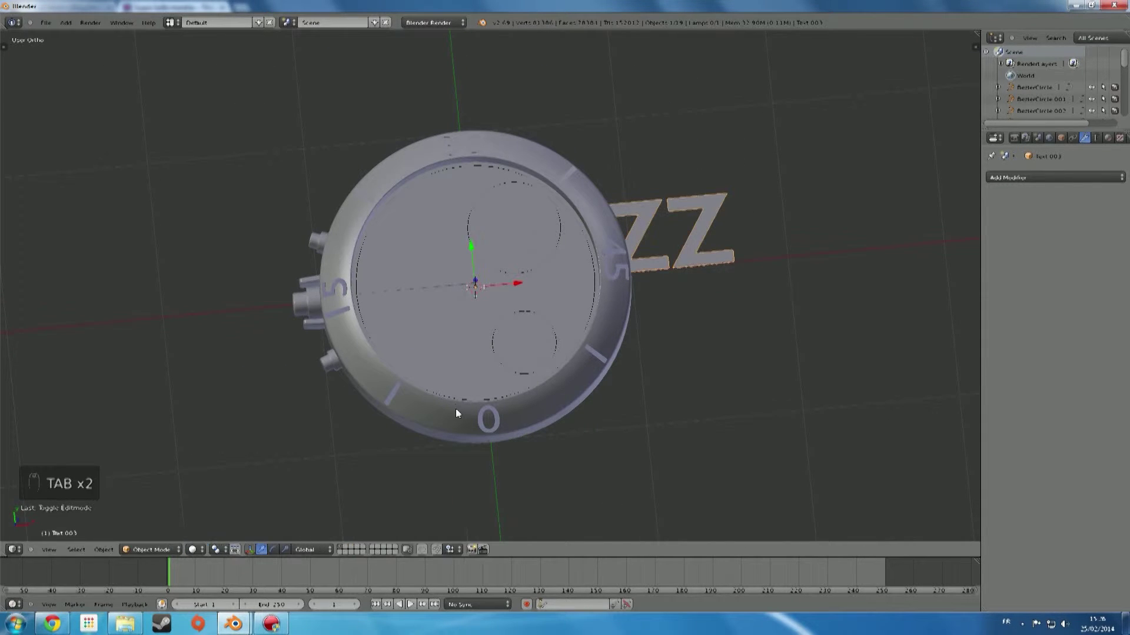
# Switch to wireframe display and delete all stray characters from the text object
pyautogui.press('z')
pyautogui.press('Tab')
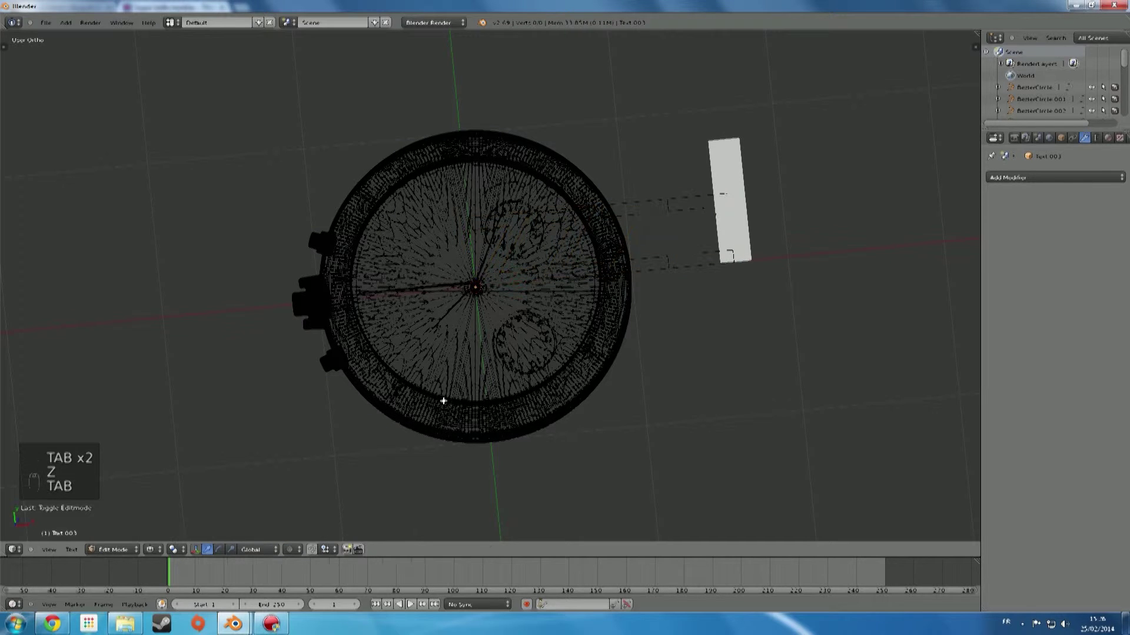
pyautogui.press('BackSpace')
pyautogui.press('BackSpace')
pyautogui.press('BackSpace')
pyautogui.press('BackSpace')
pyautogui.press('BackSpace')
pyautogui.press('BackSpace')
pyautogui.press('BackSpace')
pyautogui.press('BackSpace')
pyautogui.press('BackSpace')
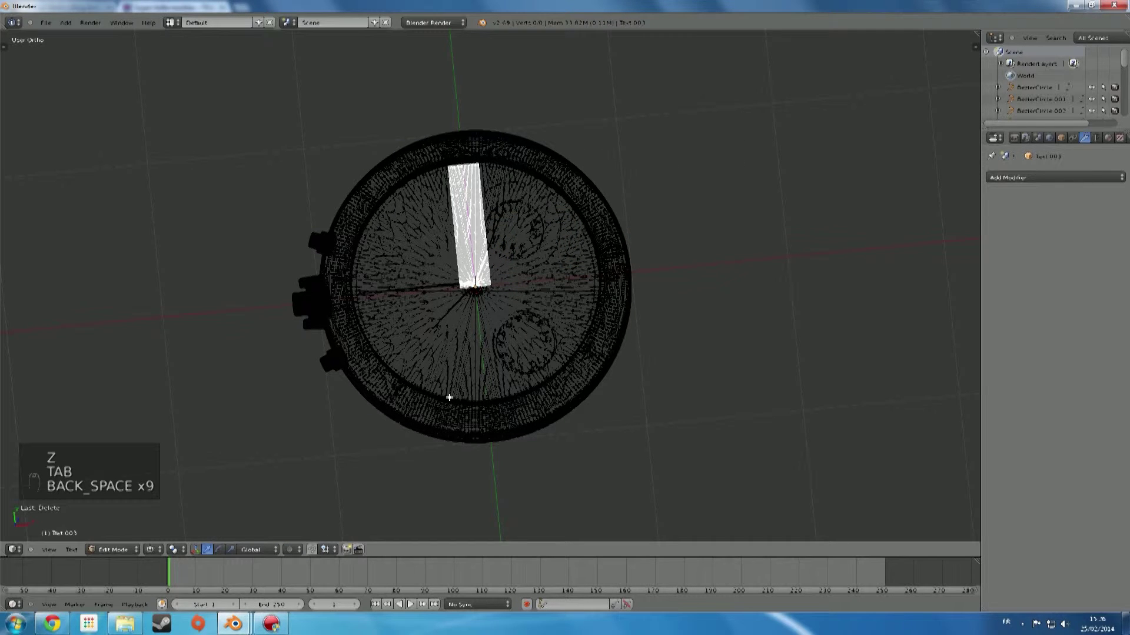
pyautogui.press('Tab')
pyautogui.press('KP_7')
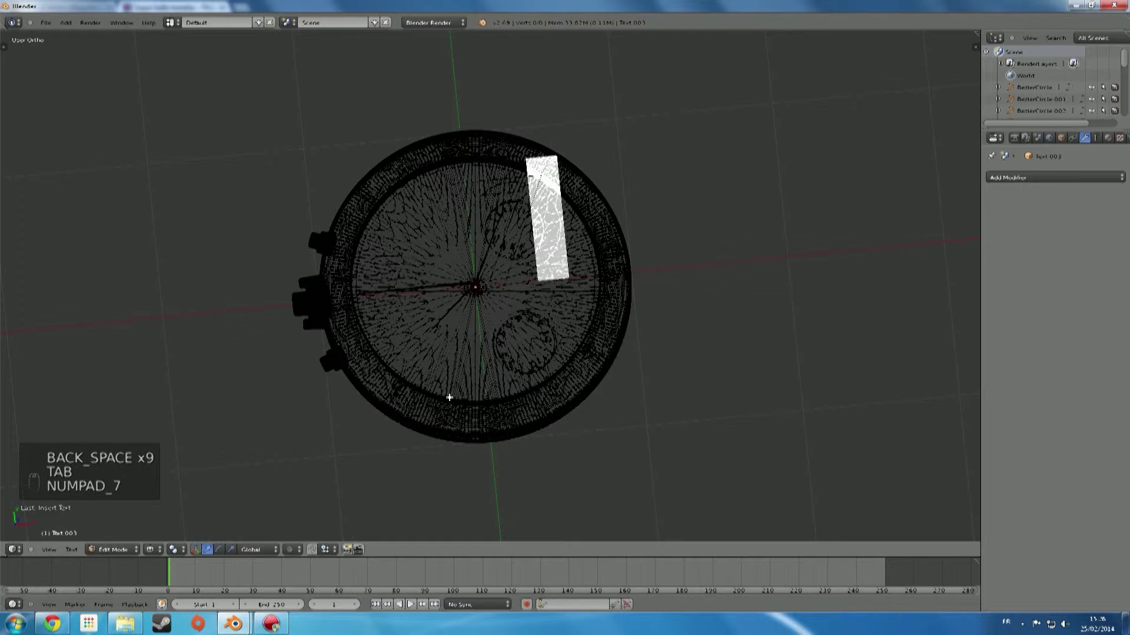
pyautogui.press('BackSpace')
pyautogui.press('Tab')
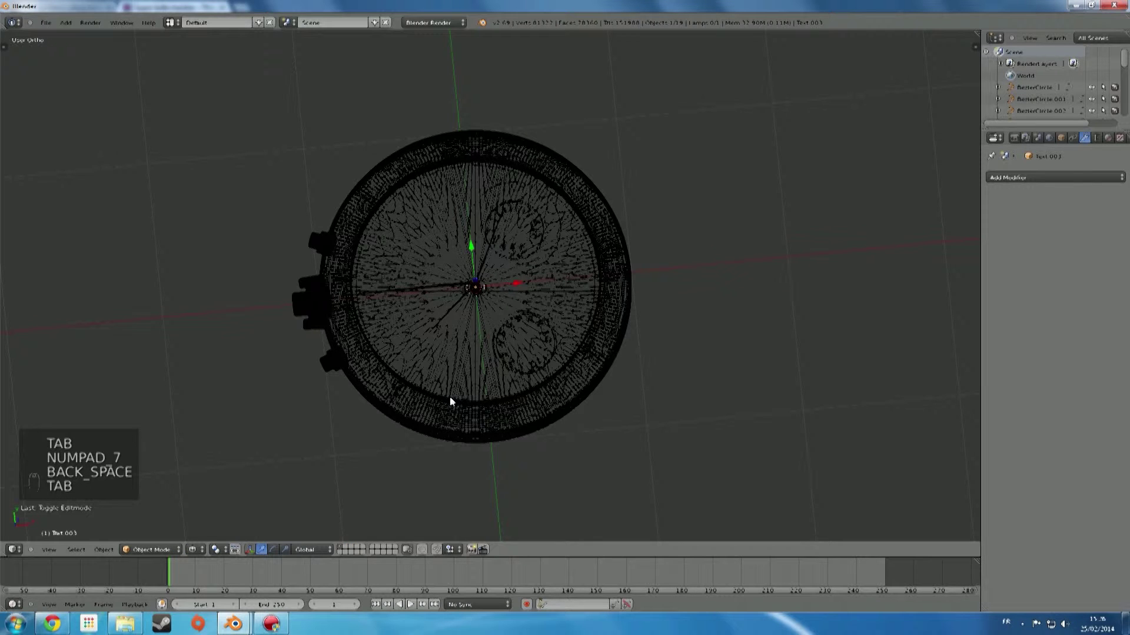
# Enter the Roman numerals I, II and III in the text object in top view, separated by several spaces
pyautogui.press('KP_7')
pyautogui.press('Tab')
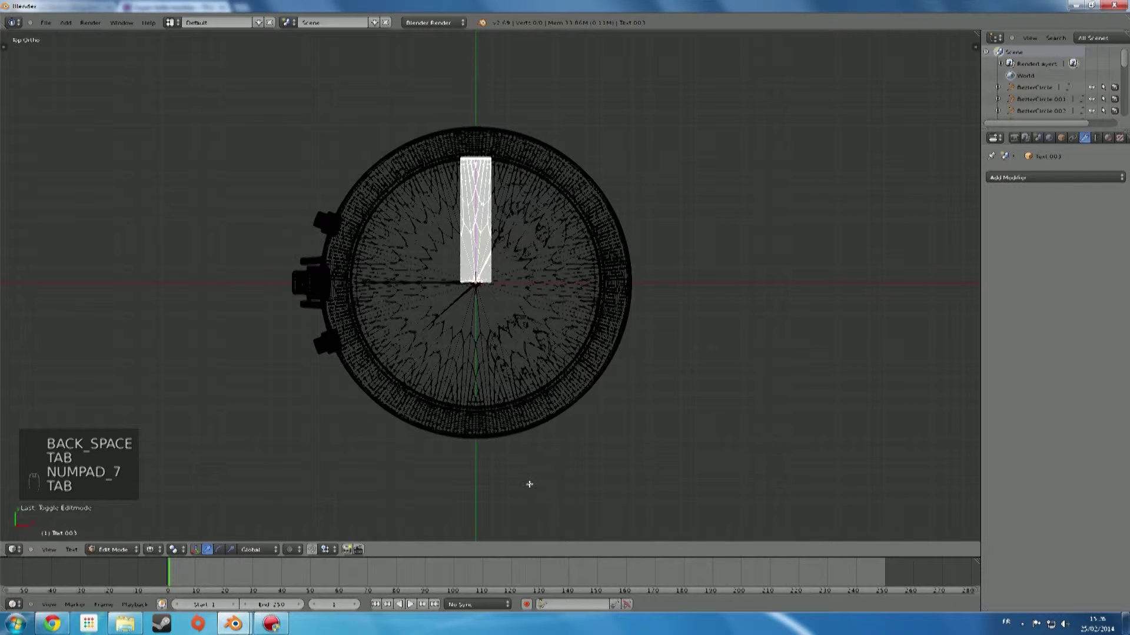
pyautogui.scroll(1, 591, 460)
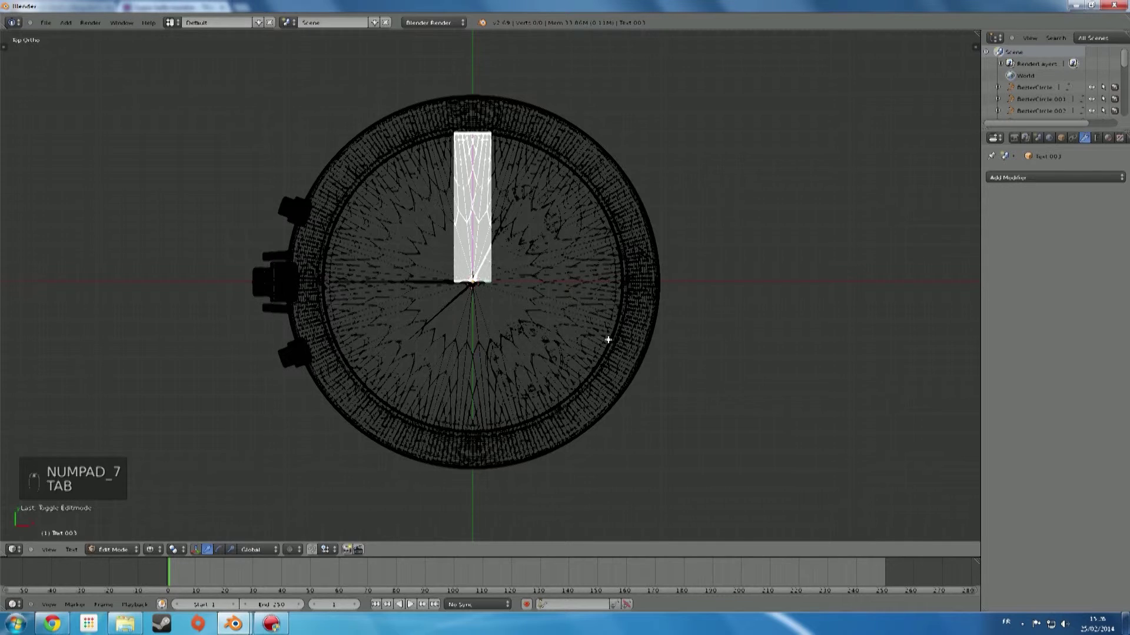
pyautogui.keyDown('shift'); pyautogui.moveTo(607, 335); pyautogui.dragTo(453, 354, button='middle'); pyautogui.keyUp('shift')
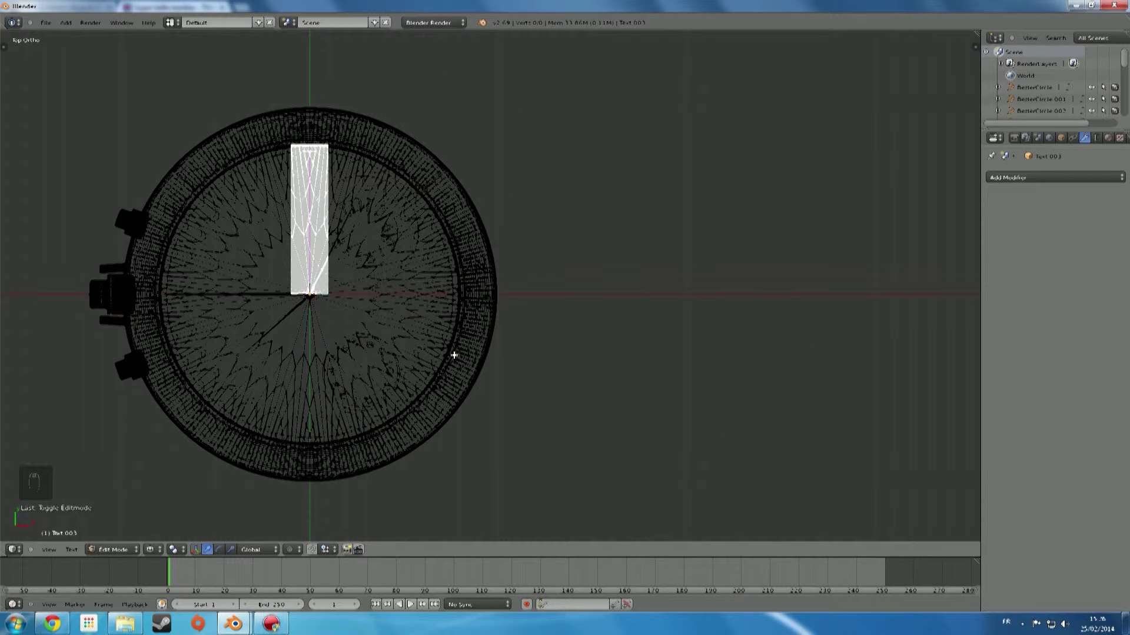
pyautogui.write('I     ')
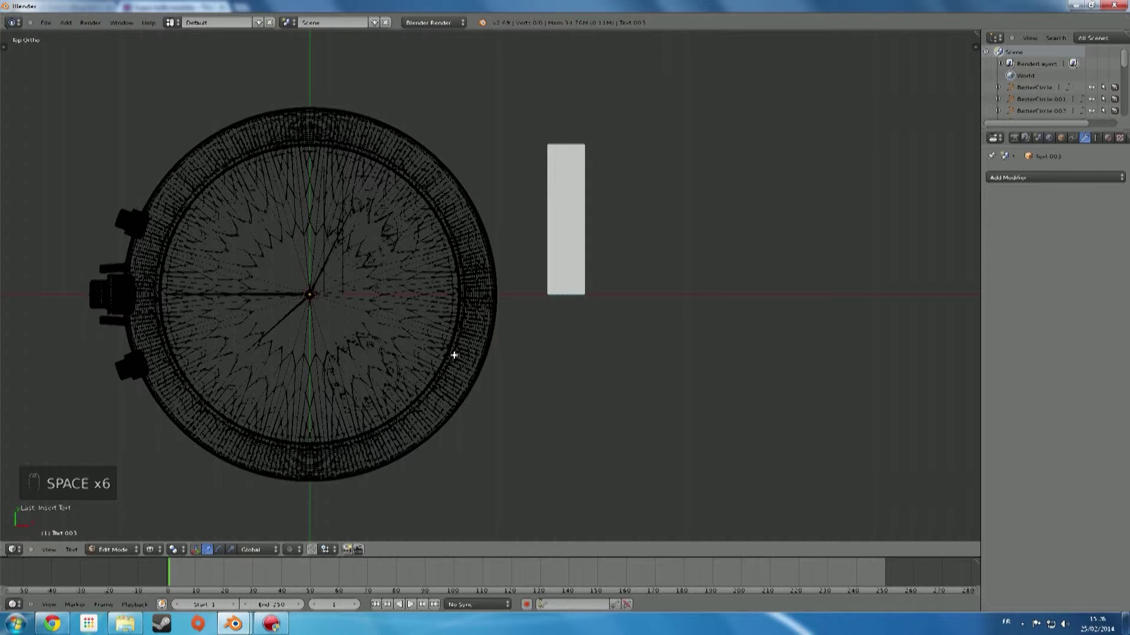
pyautogui.write(' III   ')
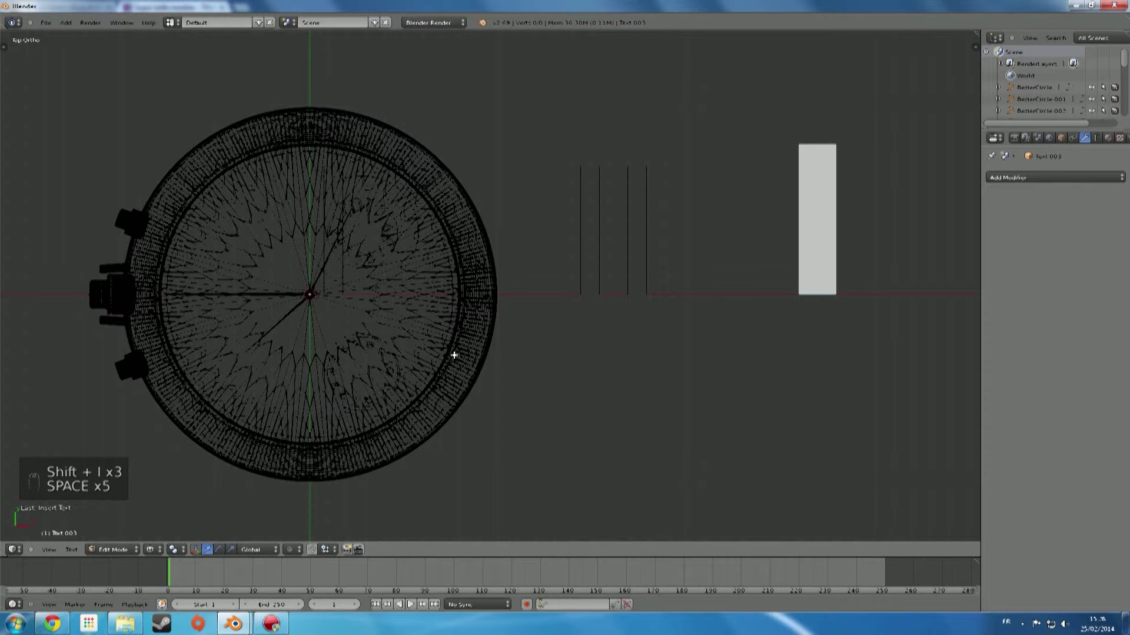
pyautogui.write('  IIIII')
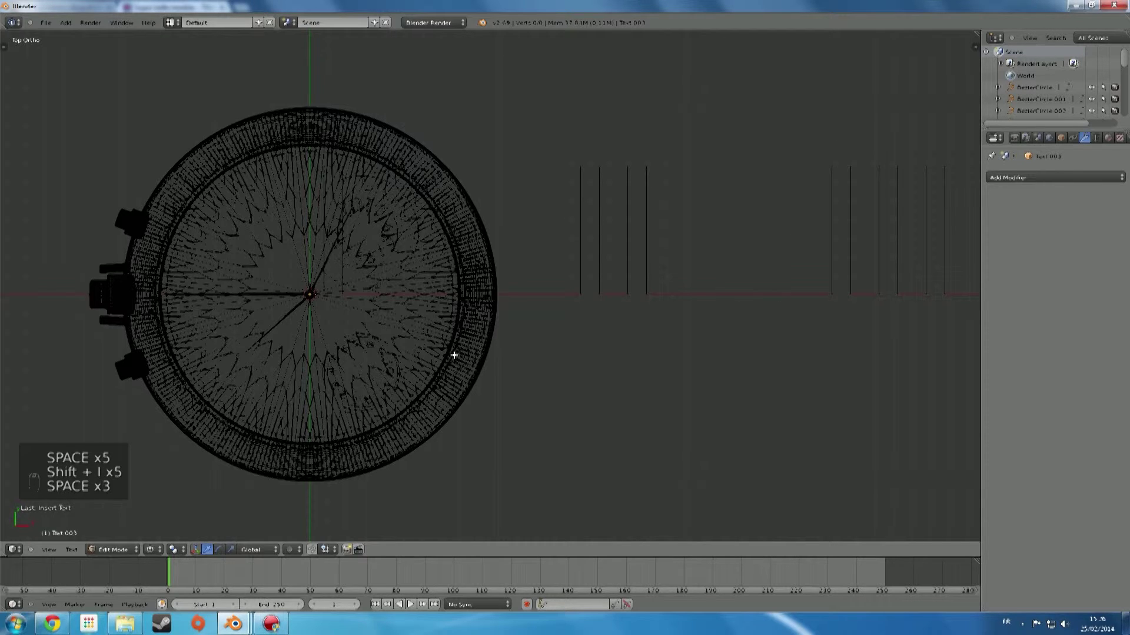
# Add the numeral IV after III in the text, followed by five spaces
pyautogui.keyDown('shift'); pyautogui.moveTo(650, 322); pyautogui.dragTo(211, 320, button='middle'); pyautogui.keyUp('shift')
pyautogui.scroll(2, 410, 316)
pyautogui.keyDown('shift'); pyautogui.moveTo(411, 315); pyautogui.dragTo(199, 382, button='middle'); pyautogui.keyUp('shift')
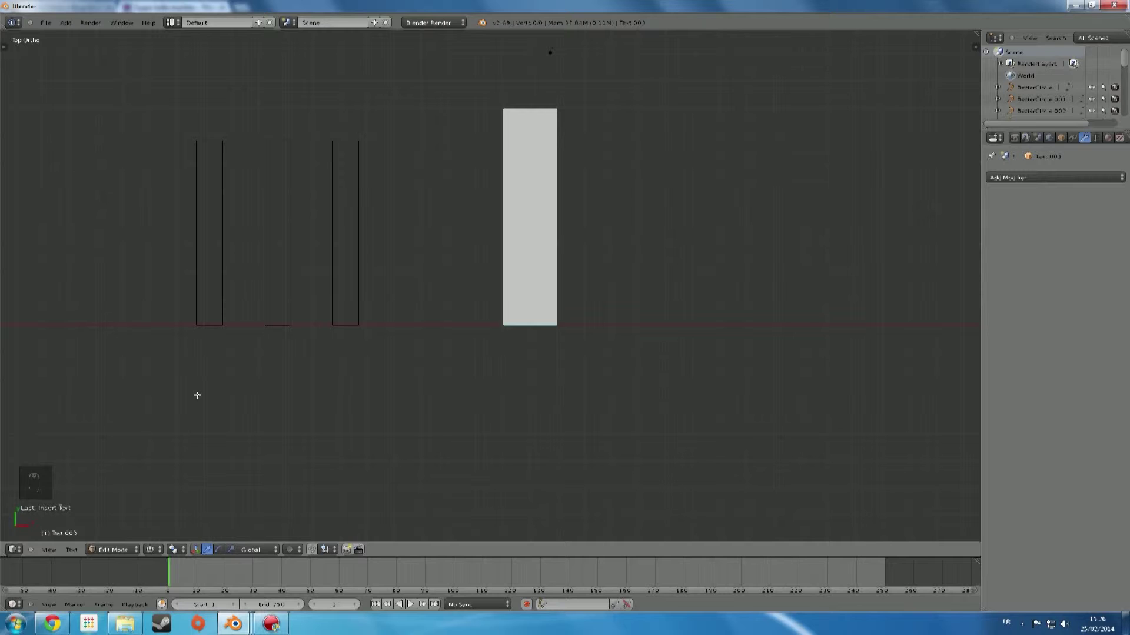
pyautogui.write('IV')
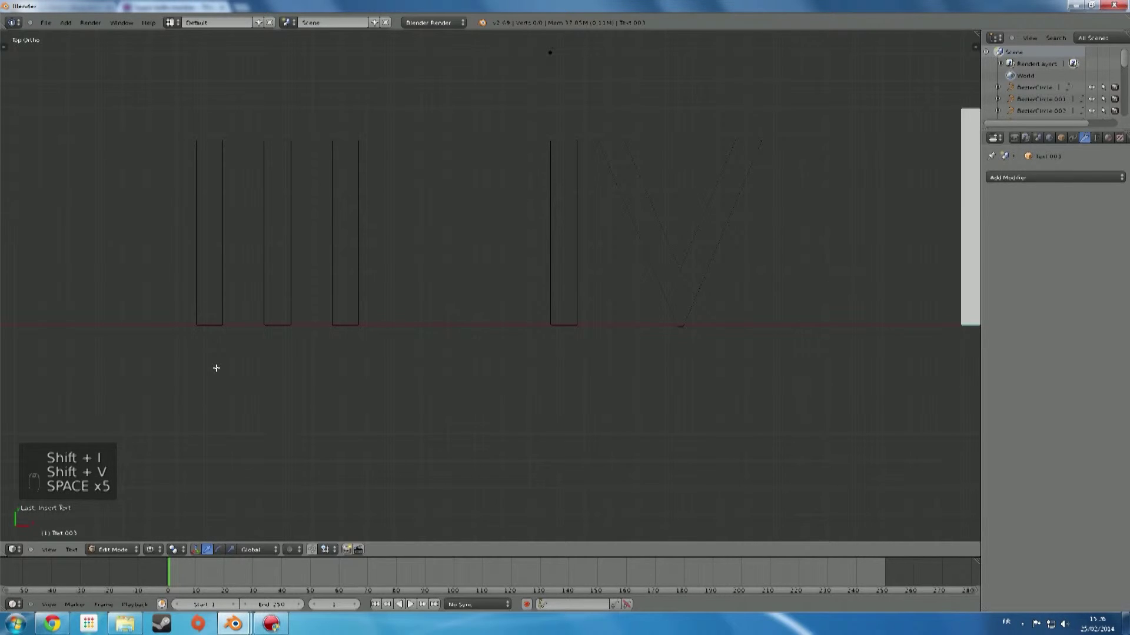
# Add the numeral V after IV as a capital letter, correcting any lowercase entry
pyautogui.scroll(-3, 259, 278)
pyautogui.keyDown('shift'); pyautogui.moveTo(506, 306); pyautogui.dragTo(62, 304, button='middle'); pyautogui.keyUp('shift')
pyautogui.scroll(3, 126, 298)
pyautogui.scroll(1, 125, 298)
pyautogui.keyDown('shift'); pyautogui.moveTo(237, 298); pyautogui.dragTo(336, 296, button='middle'); pyautogui.keyUp('shift')
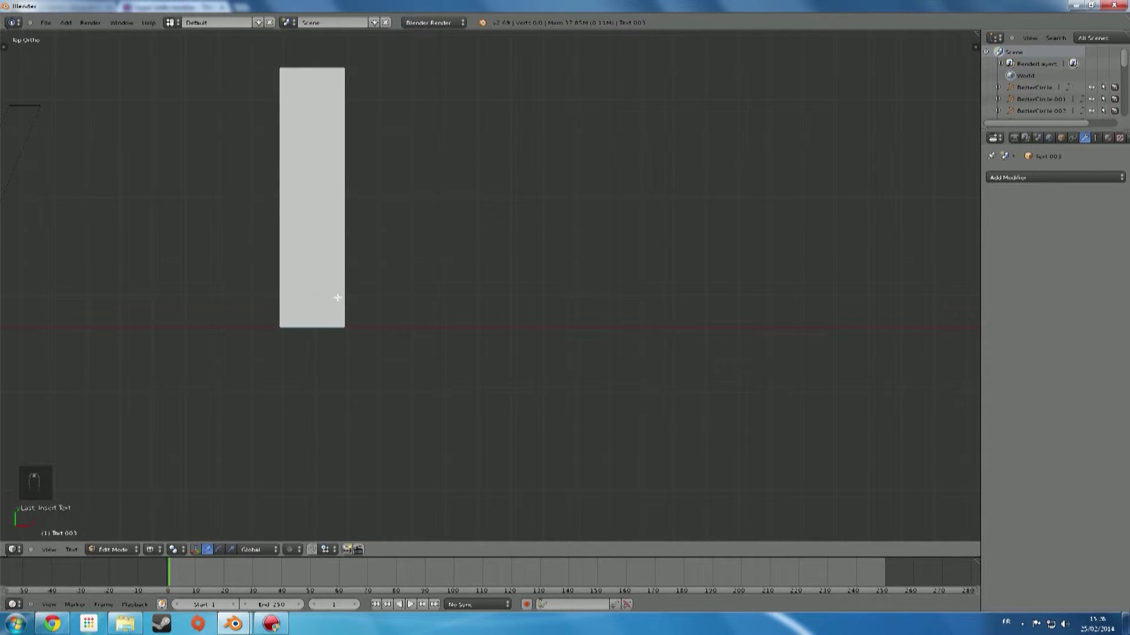
pyautogui.write('v')
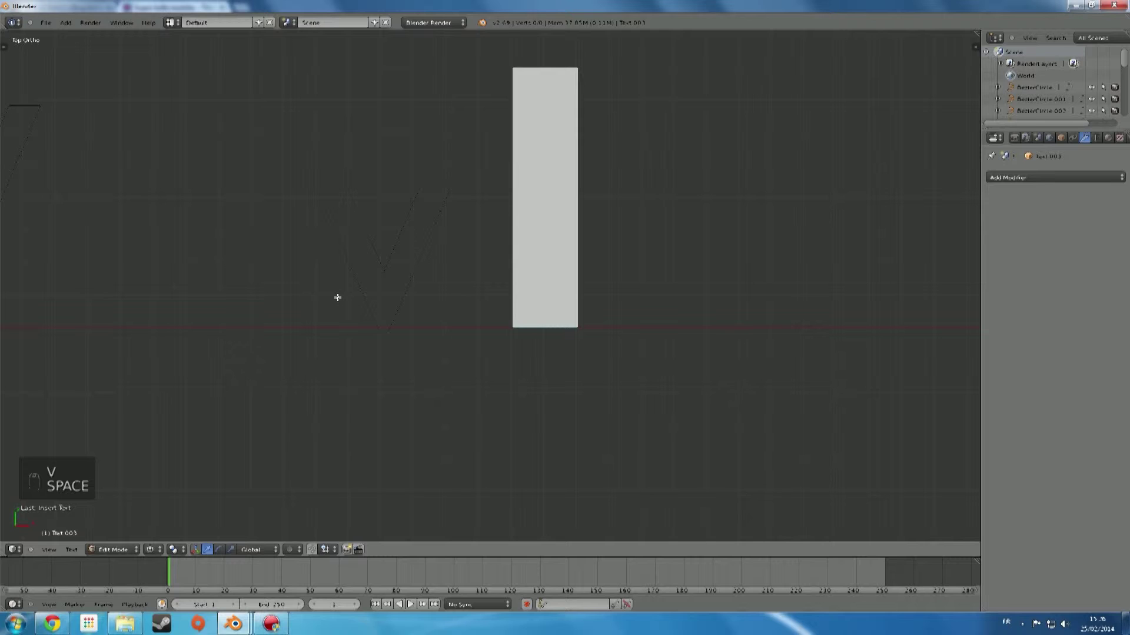
pyautogui.press('BackSpace')
pyautogui.press('BackSpace')
pyautogui.press('BackSpace')
pyautogui.write('V')
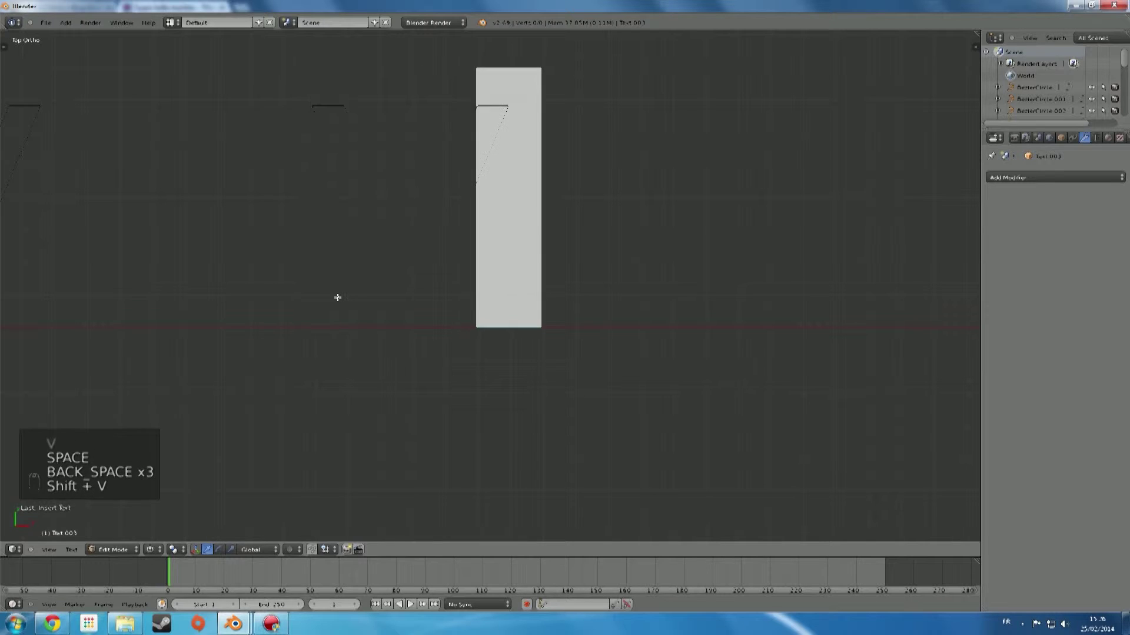
# Continue the numeral row with VI, VII and VIII, keeping several spaces between them
pyautogui.keyDown('shift'); pyautogui.moveTo(533, 330); pyautogui.dragTo(69, 318, button='middle'); pyautogui.keyUp('shift')
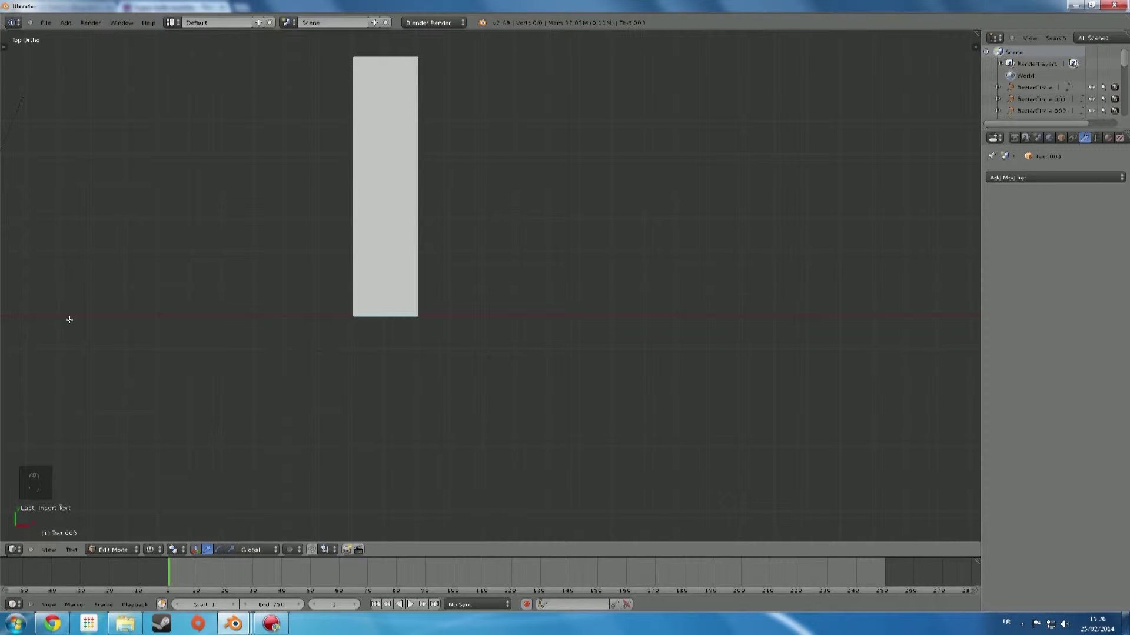
pyautogui.write('VI')
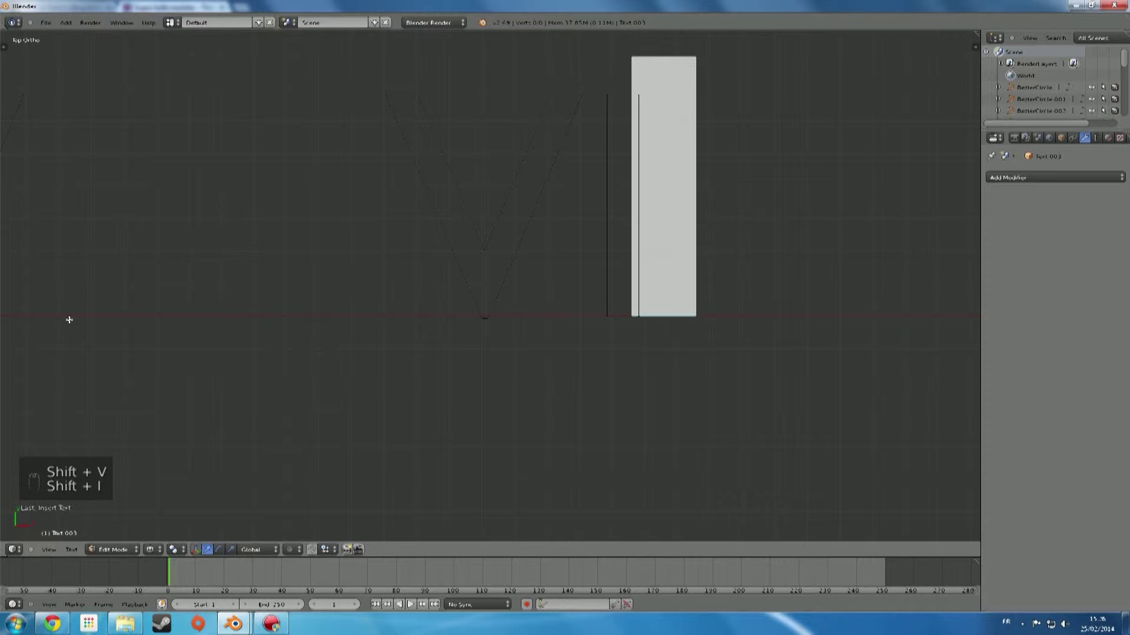
pyautogui.scroll(-3, 70, 319)
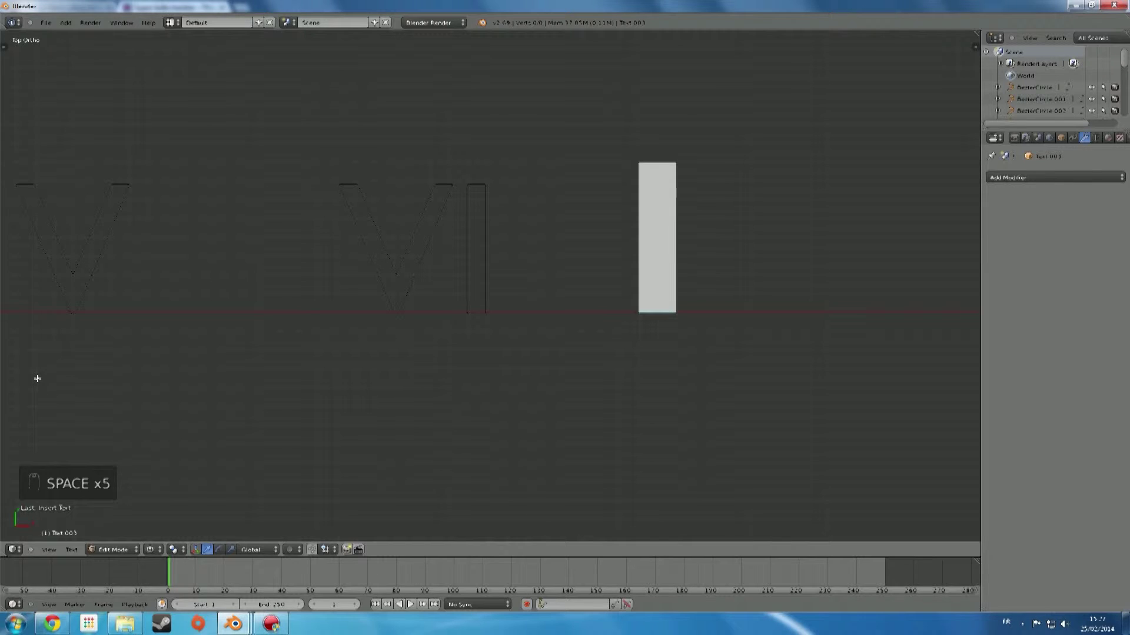
pyautogui.write('VIII')
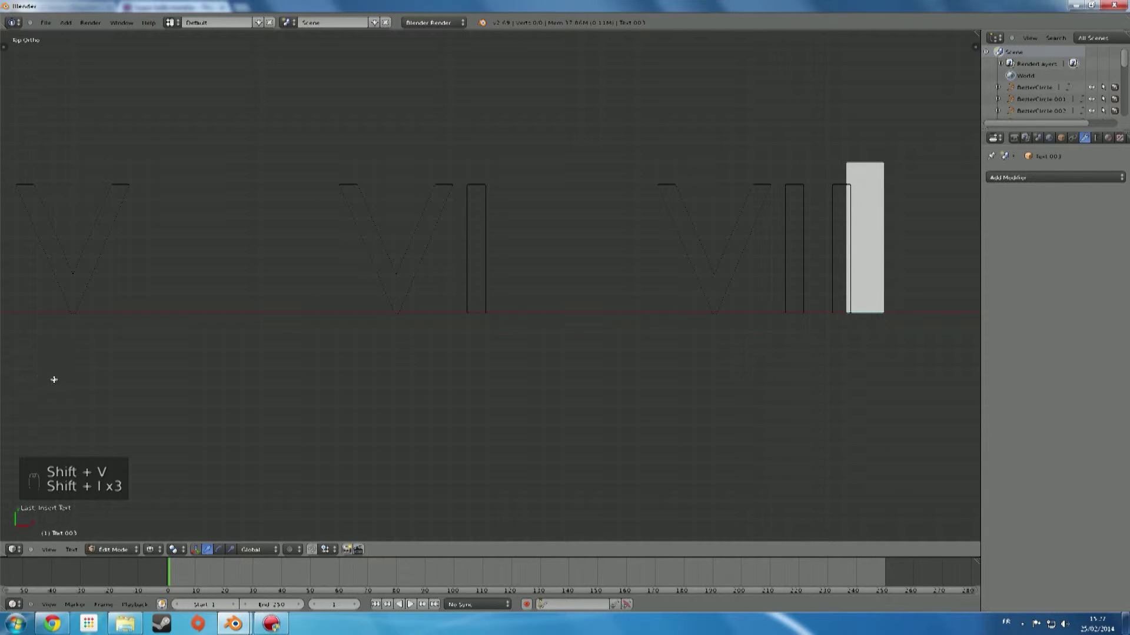
pyautogui.scroll(-3, 138, 366)
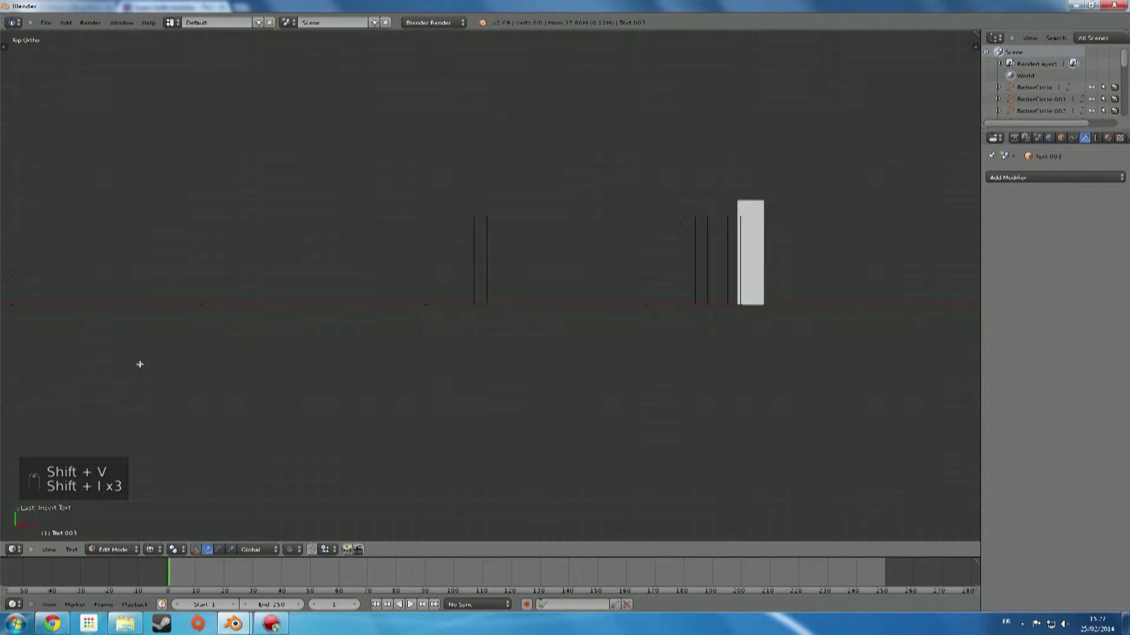
pyautogui.keyDown('shift'); pyautogui.moveTo(308, 359); pyautogui.dragTo(105, 340, button='middle'); pyautogui.keyUp('shift')
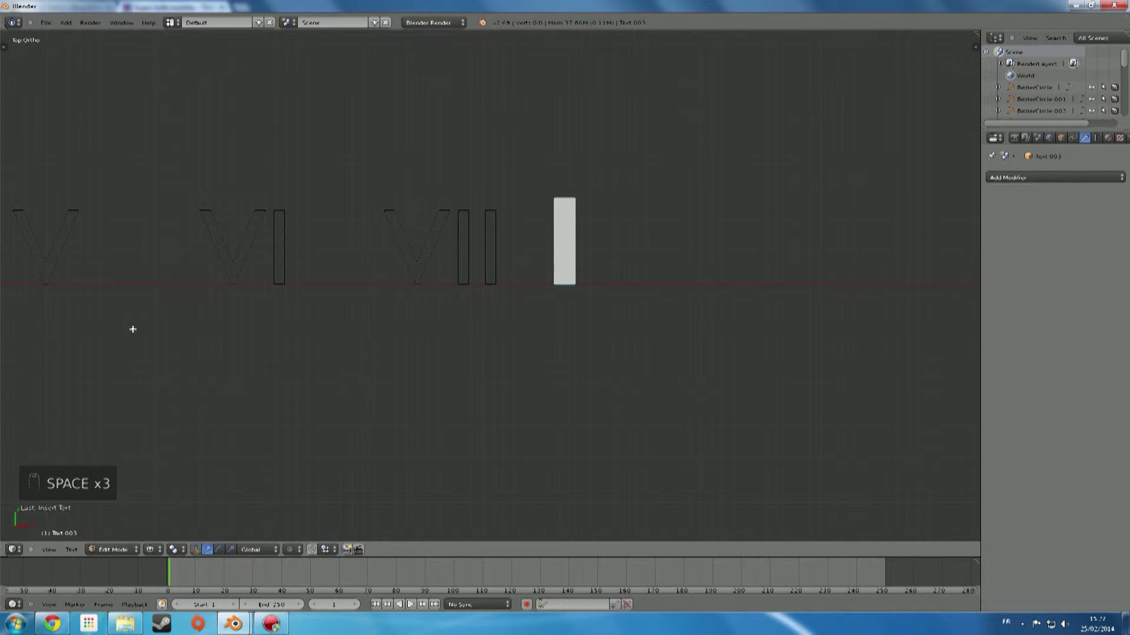
pyautogui.write('VIII')
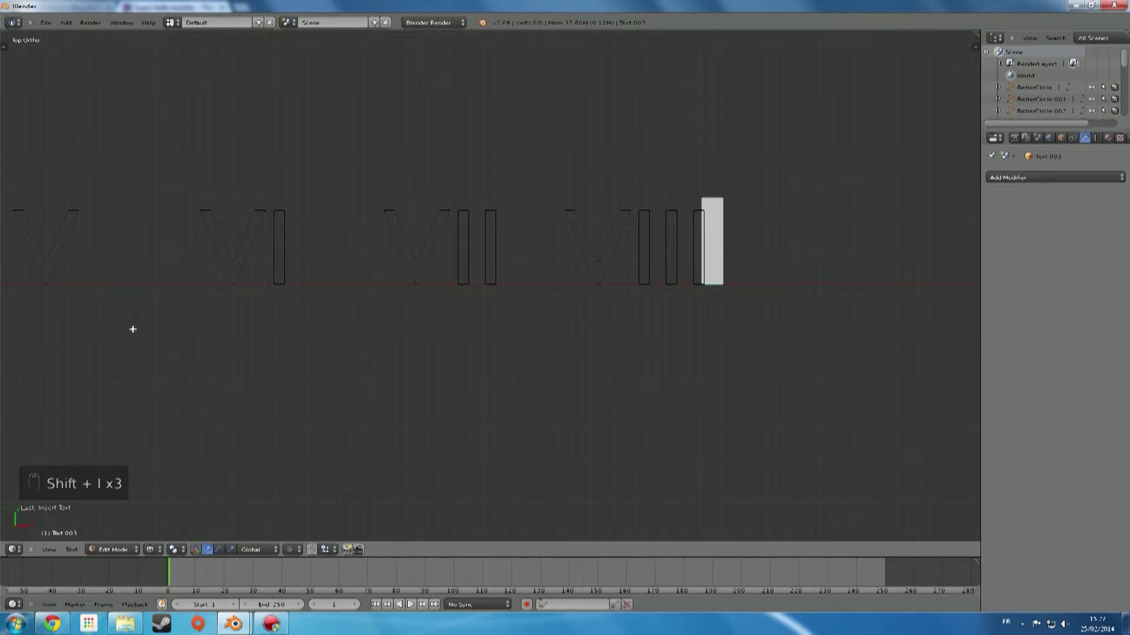
# Continue the numeral row with IX, X and XI after VIII, separated by spaces
pyautogui.scroll(1, 401, 416)
pyautogui.keyDown('shift'); pyautogui.moveTo(476, 421); pyautogui.dragTo(148, 411, button='middle'); pyautogui.keyUp('shift')
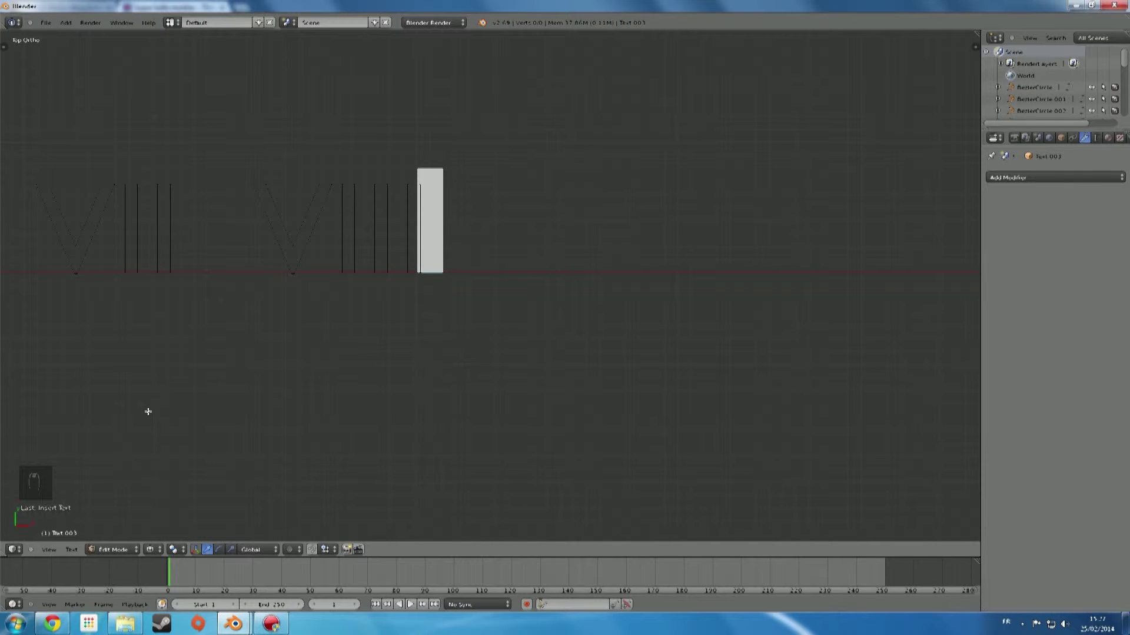
pyautogui.scroll(1, 148, 412)
pyautogui.scroll(-2, 148, 411)
pyautogui.scroll(-1, 152, 459)
pyautogui.scroll(2, 151, 459)
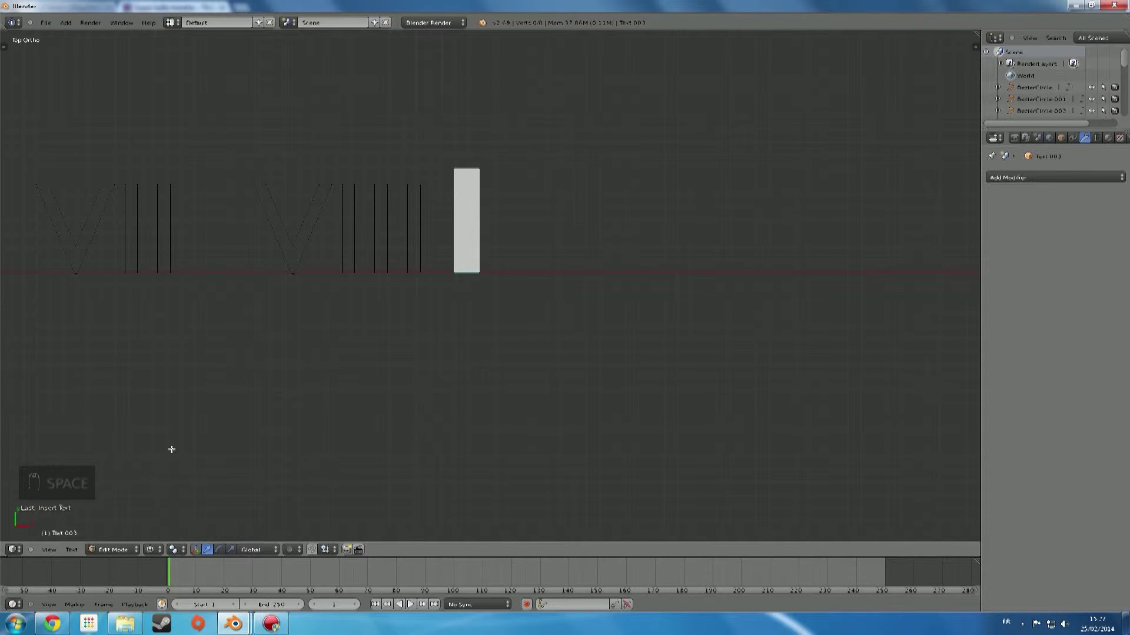
pyautogui.write('IX')
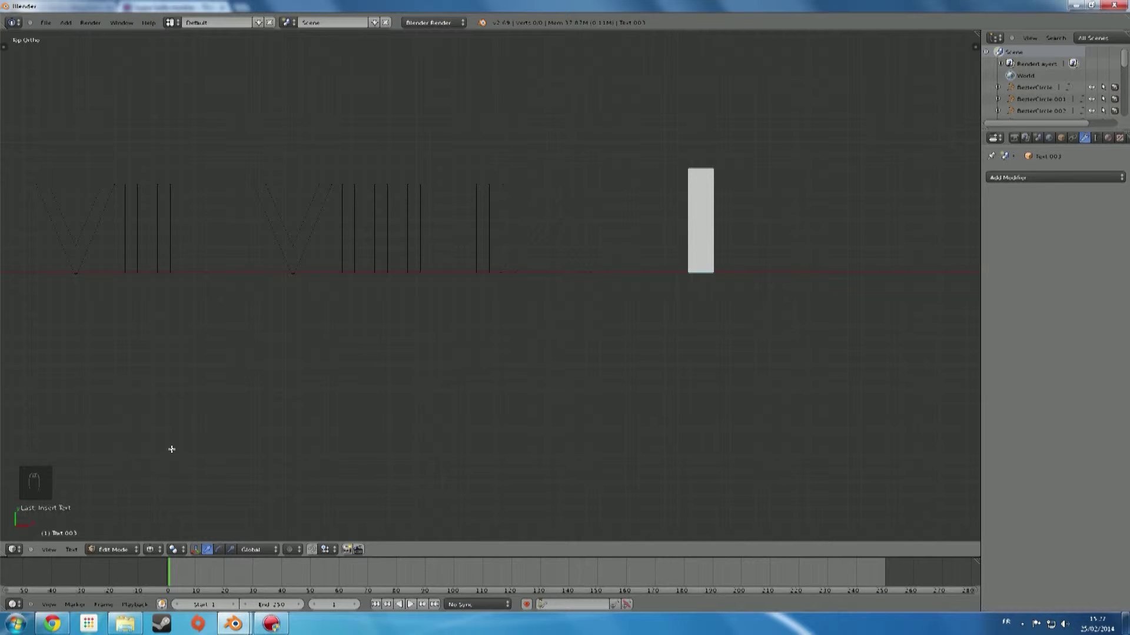
pyautogui.write('X')
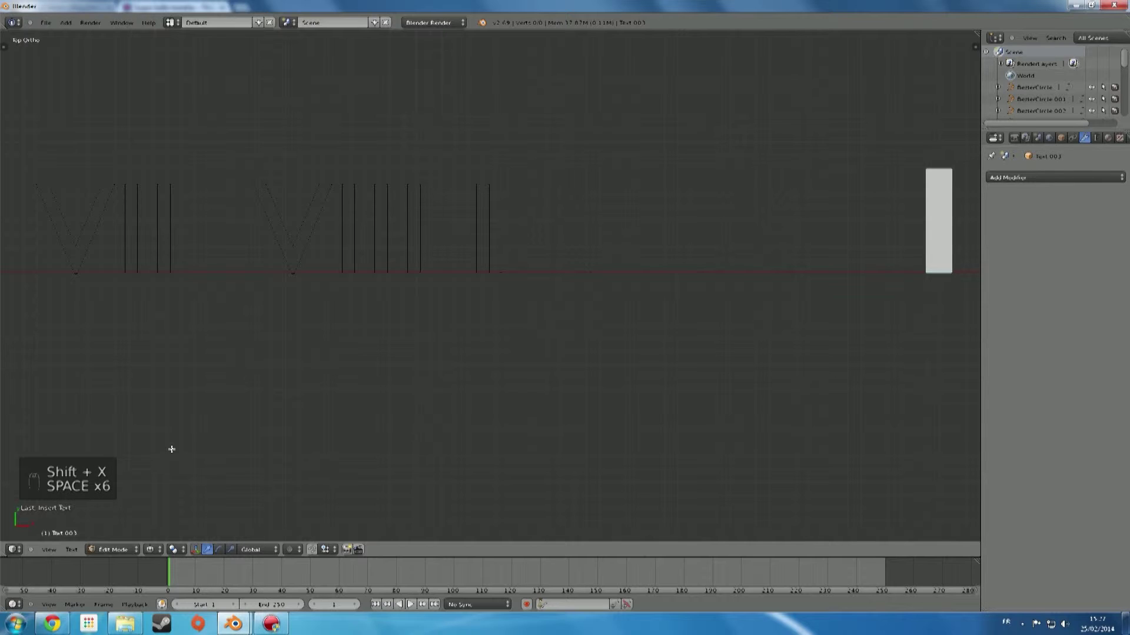
pyautogui.write('      I')
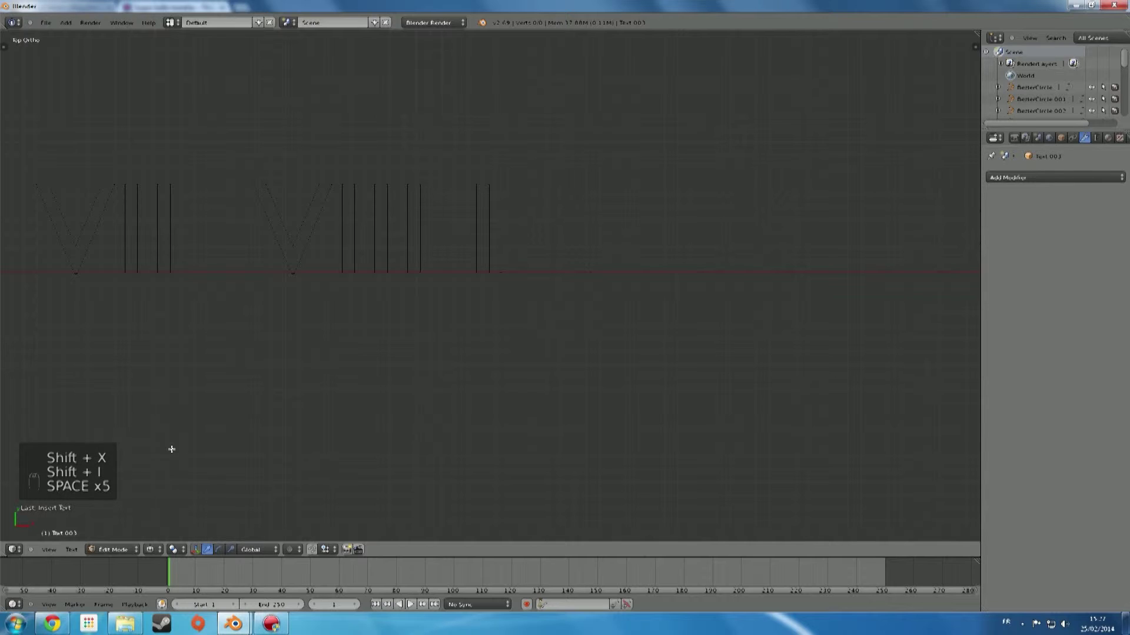
# Shorten the spacing after XI, add the final numeral XII and return the text to Object Mode
pyautogui.press('BackSpace')
pyautogui.press('BackSpace')
pyautogui.press('BackSpace')
pyautogui.press('BackSpace')
pyautogui.press('BackSpace')
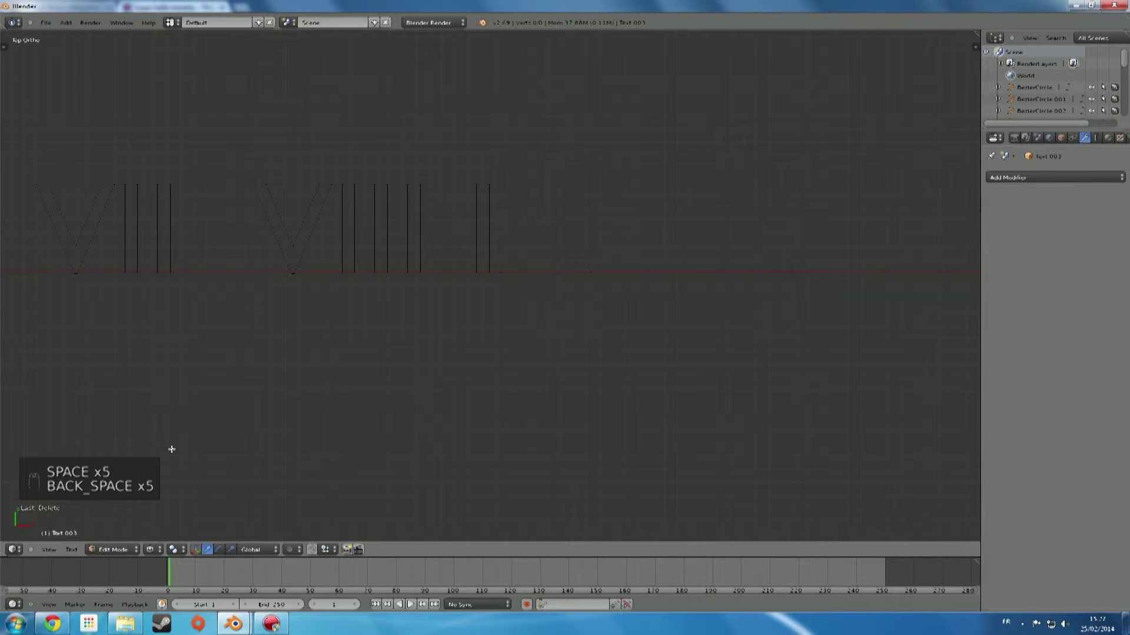
pyautogui.keyDown('shift'); pyautogui.moveTo(488, 303); pyautogui.dragTo(0, 295, button='middle'); pyautogui.keyUp('shift')
pyautogui.scroll(2, 190, 366)
pyautogui.scroll(1, 190, 366)
pyautogui.keyDown('shift'); pyautogui.moveTo(215, 345); pyautogui.dragTo(141, 399, button='middle'); pyautogui.keyUp('shift')
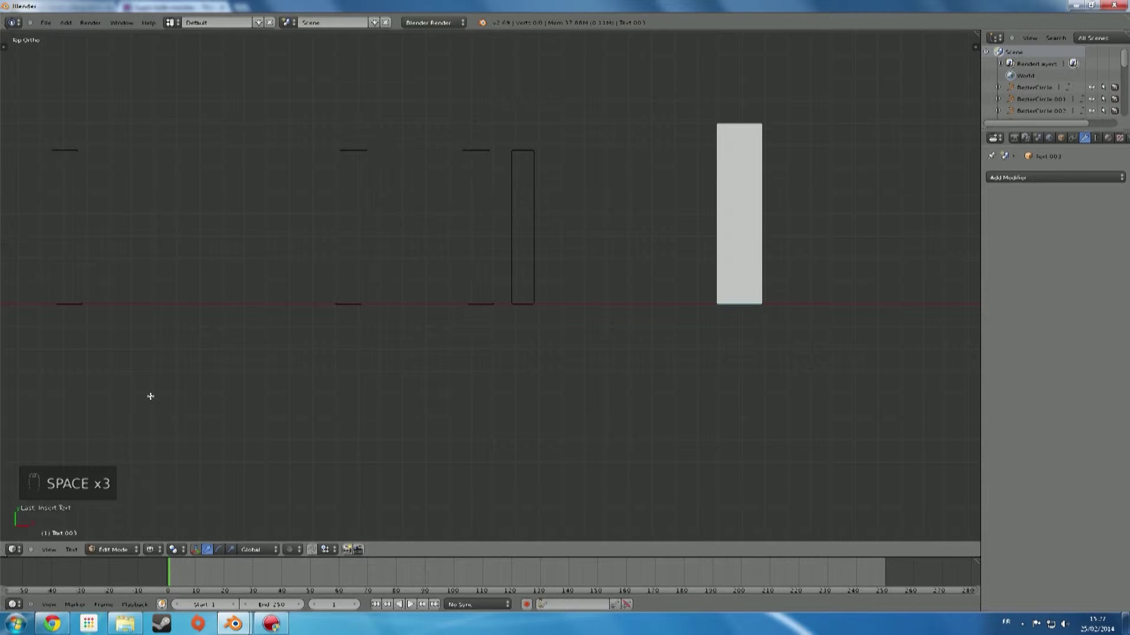
pyautogui.write('XII')
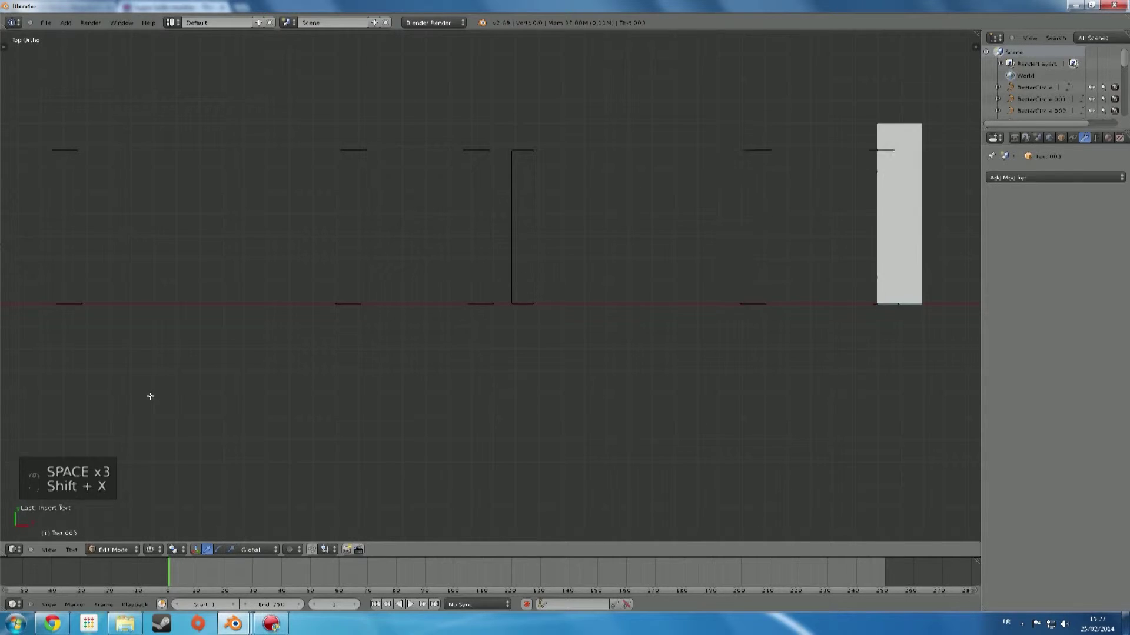
pyautogui.press('Tab')
# Add a Curve modifier to the numeral text with BezierCircle.003 as its curve object
pyautogui.scroll(-8, 207, 406)
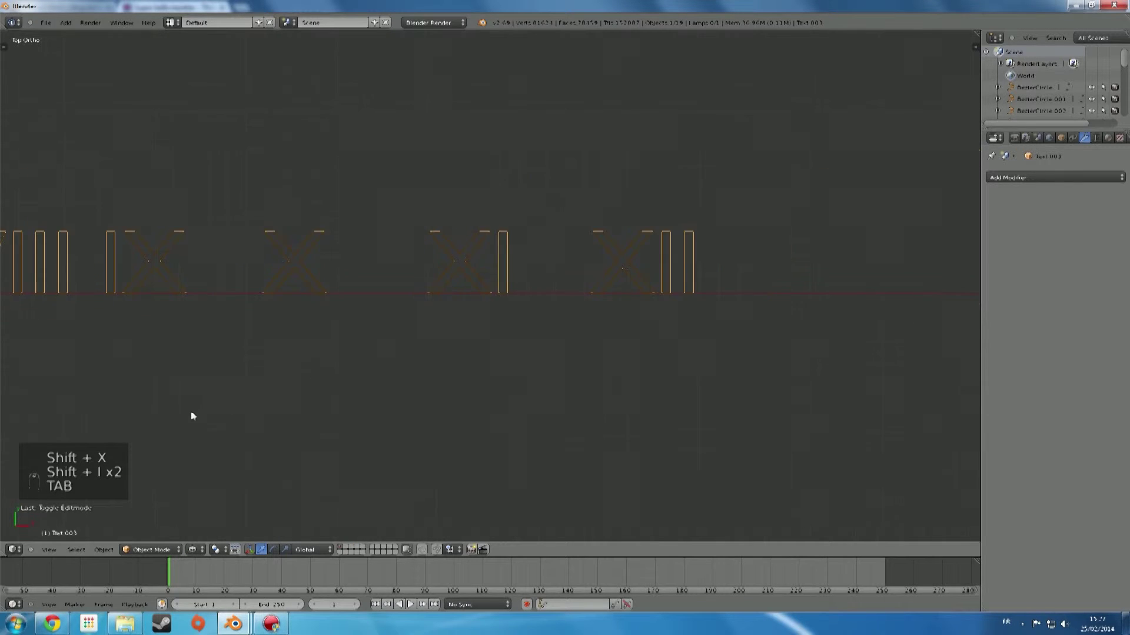
pyautogui.scroll(-1, 531, 417)
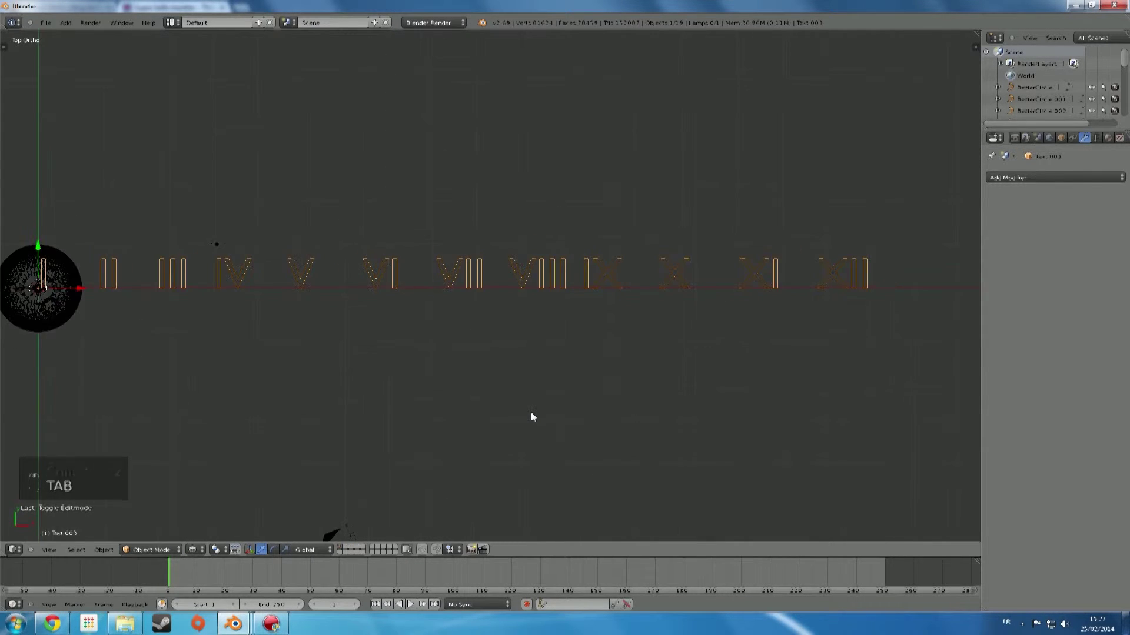
pyautogui.keyDown('shift'); pyautogui.moveTo(531, 417); pyautogui.dragTo(553, 419, button='middle'); pyautogui.keyUp('shift')
pyautogui.click(1011, 179)
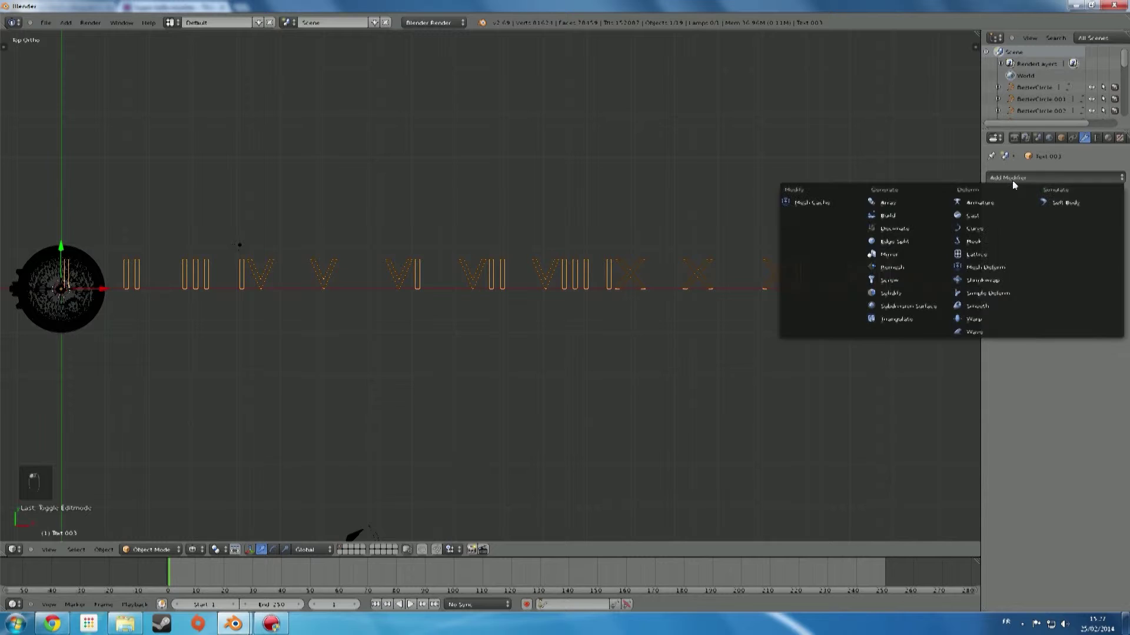
pyautogui.click(1012, 224)
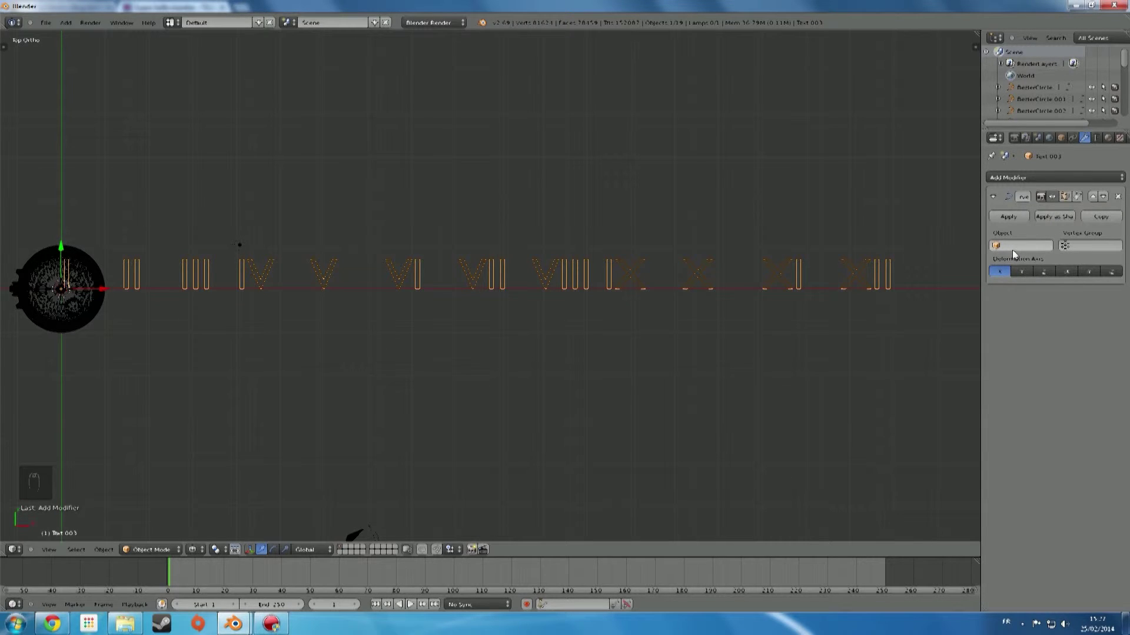
pyautogui.click(1021, 245)
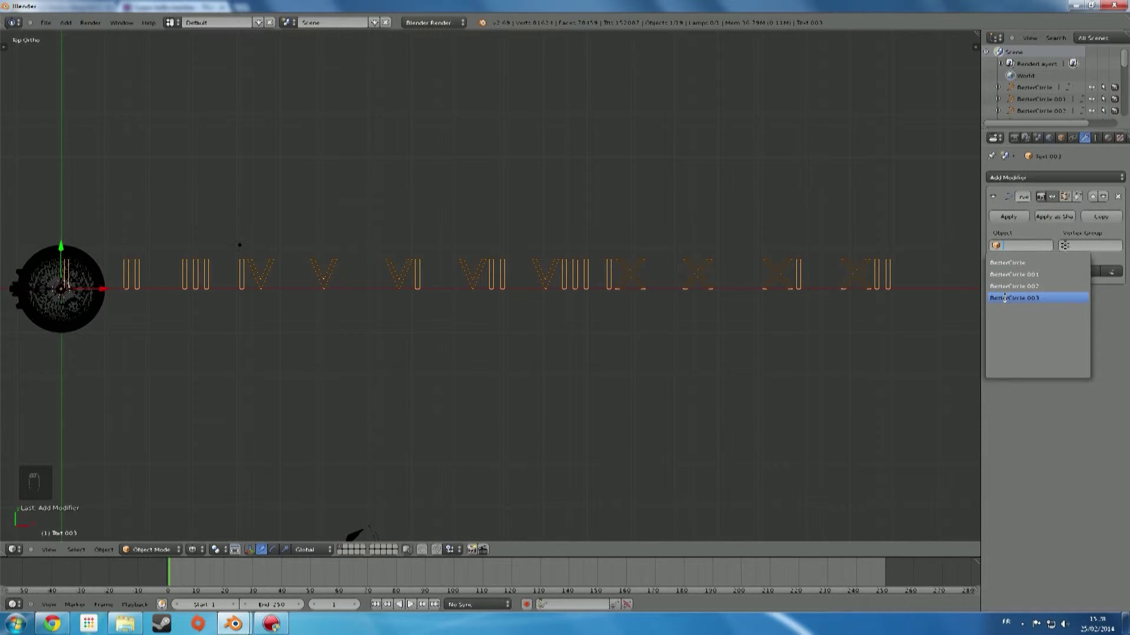
pyautogui.click(1005, 298)
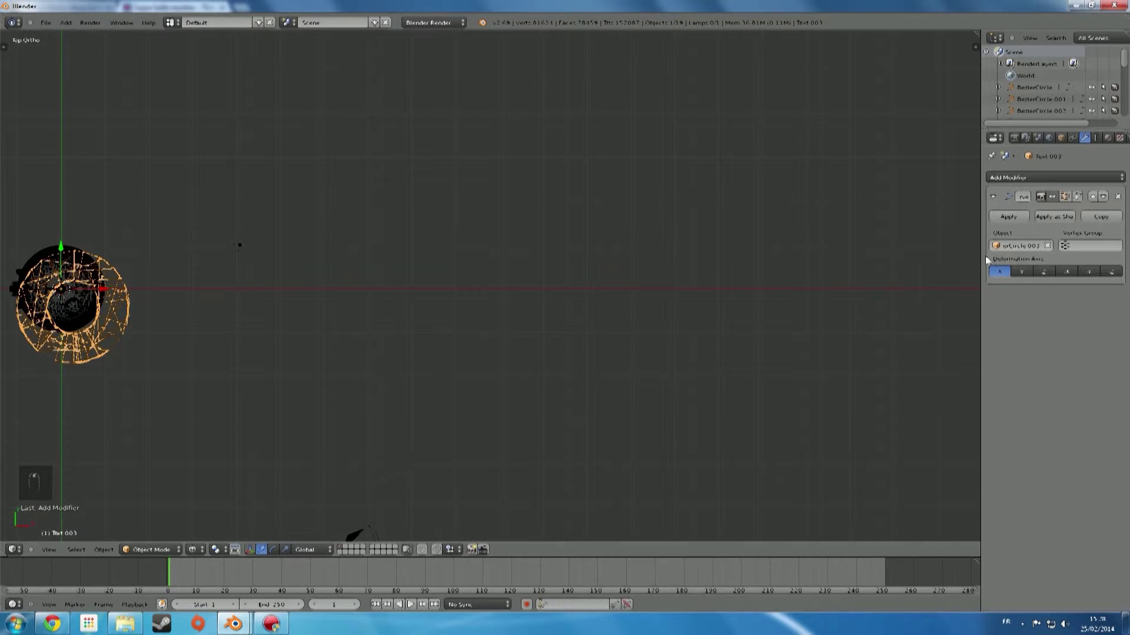
# Replace the Curve modifier's object with BezierCircle.002 so the numerals bend around the dial centre
pyautogui.click(1048, 245)
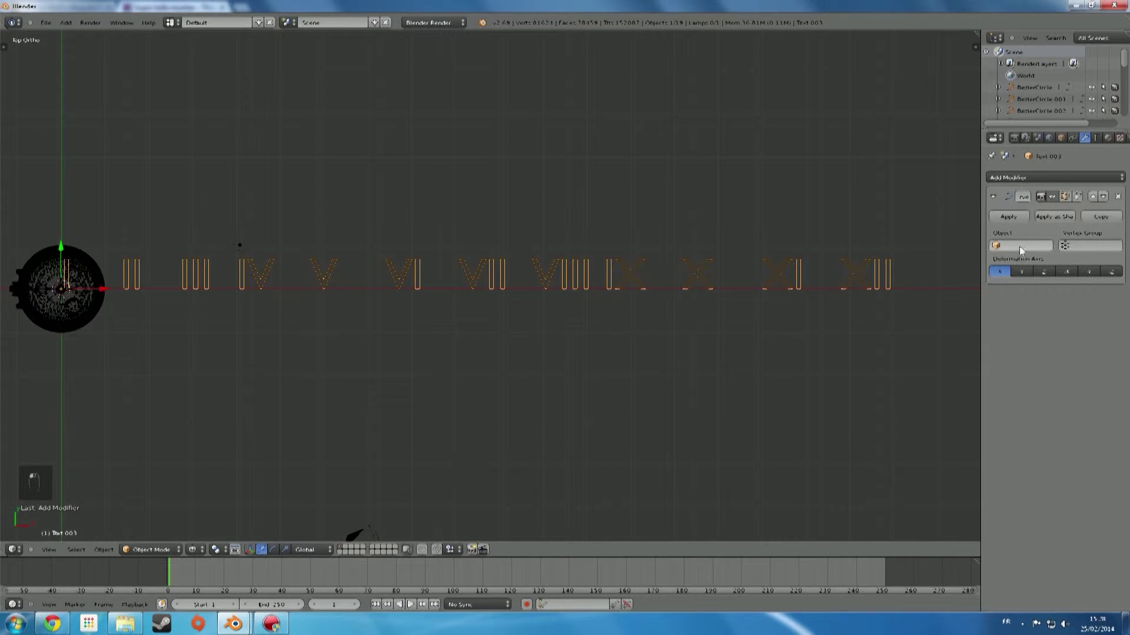
pyautogui.click(1024, 246)
pyautogui.click(1008, 285)
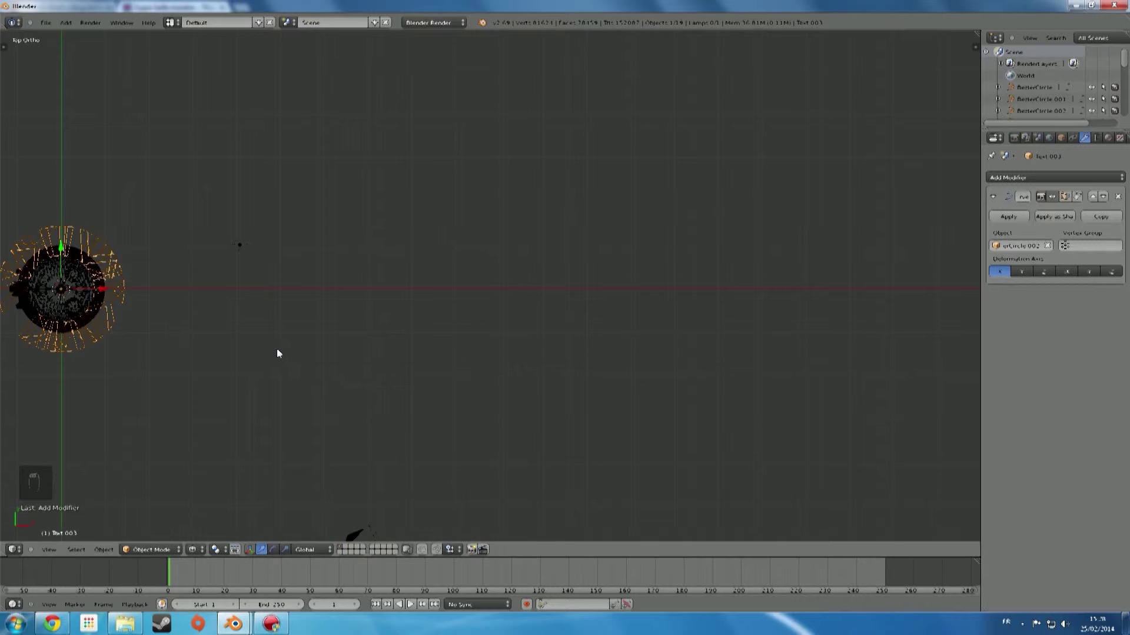
pyautogui.keyDown('shift'); pyautogui.moveTo(396, 354); pyautogui.dragTo(818, 333, button='middle'); pyautogui.keyUp('shift')
pyautogui.scroll(3, 812, 326)
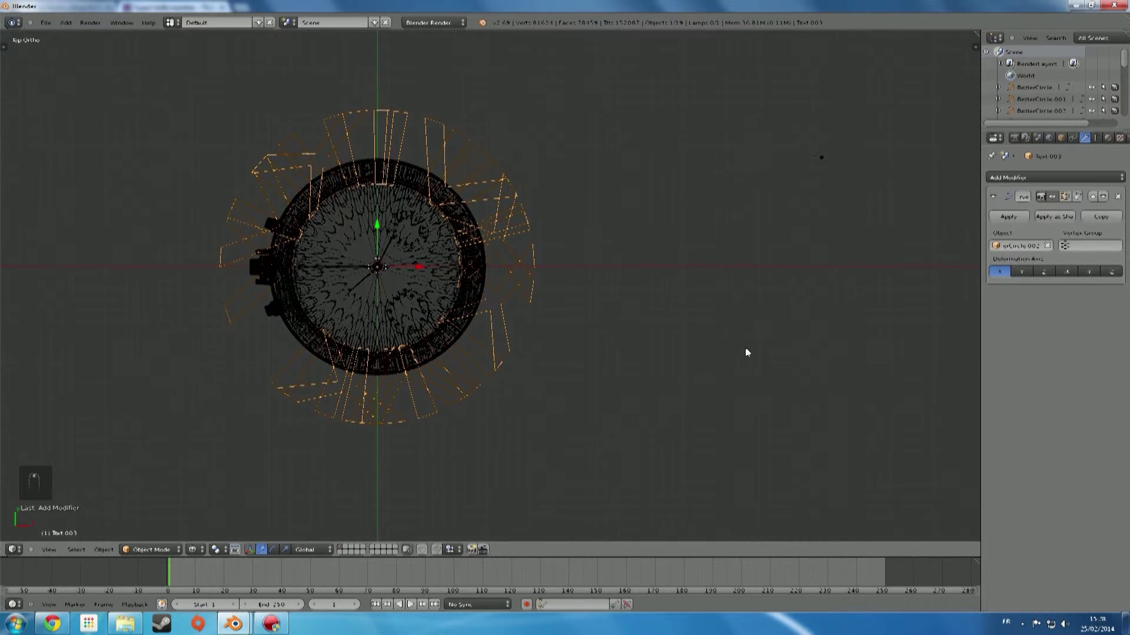
# Scale the Roman numeral text down to about 0.24 and shift it slightly along X around the dial ring
pyautogui.press('s')
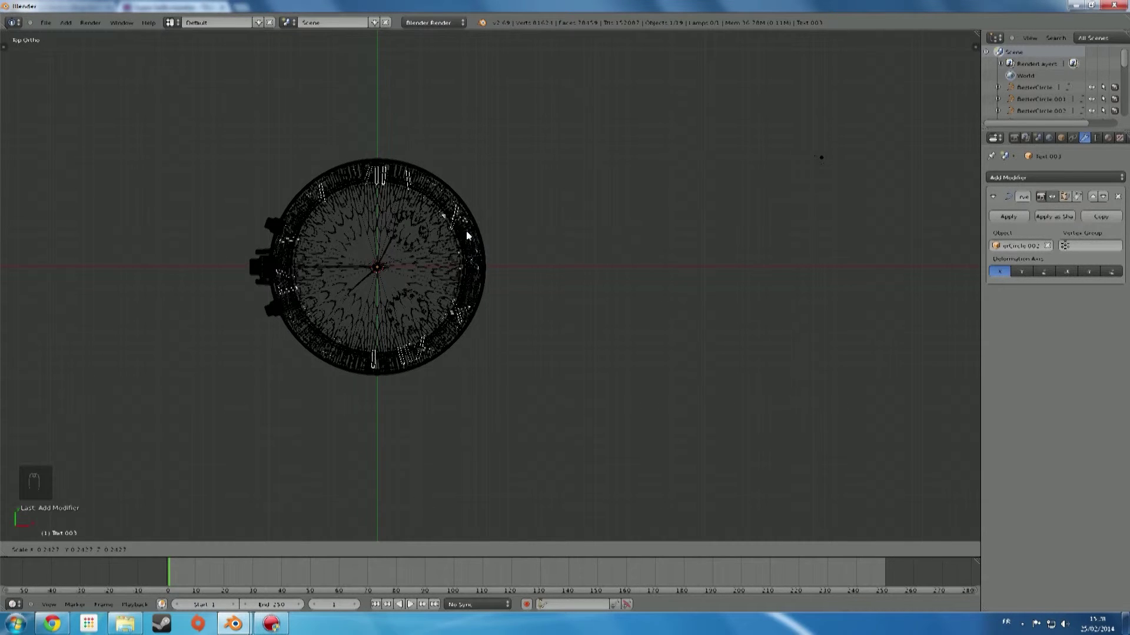
pyautogui.click(468, 236)
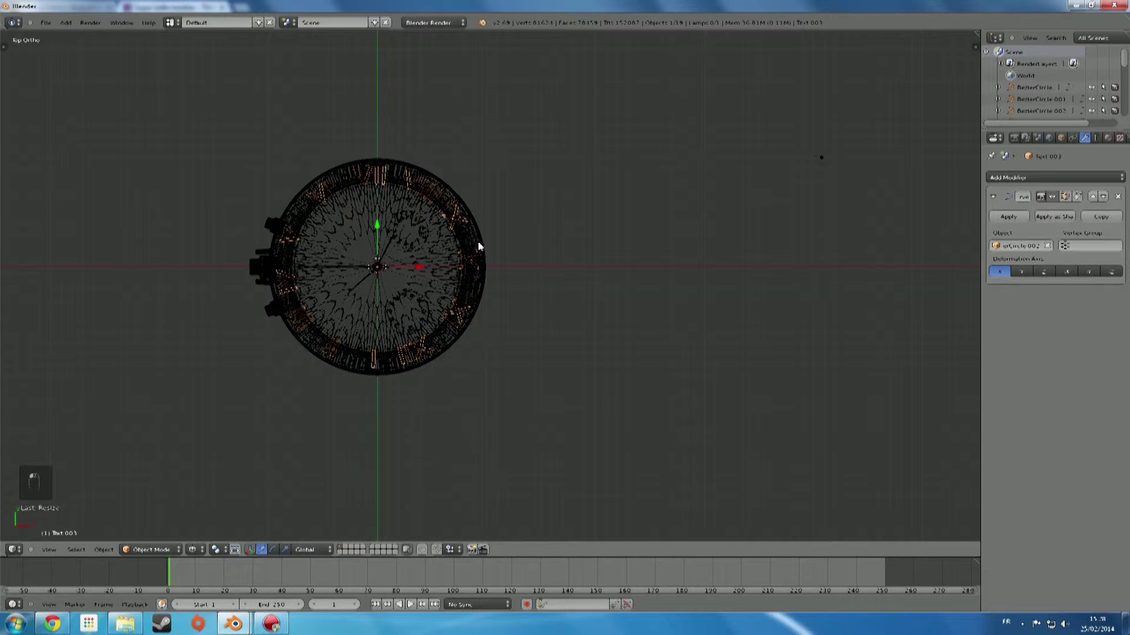
pyautogui.press('g')
pyautogui.press('x')
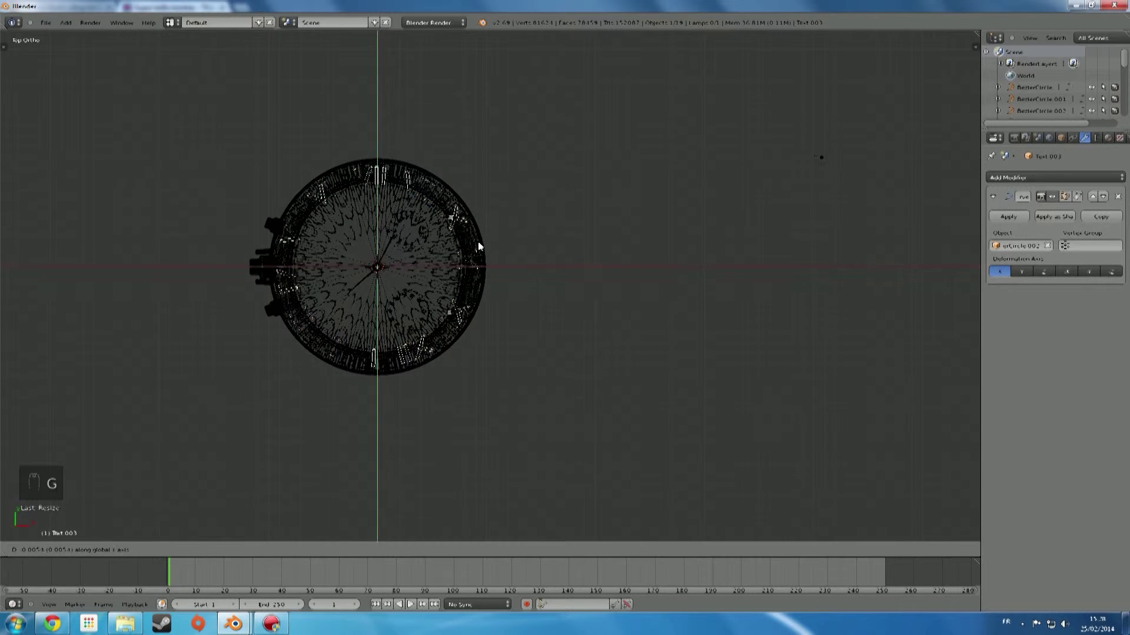
pyautogui.click(480, 245)
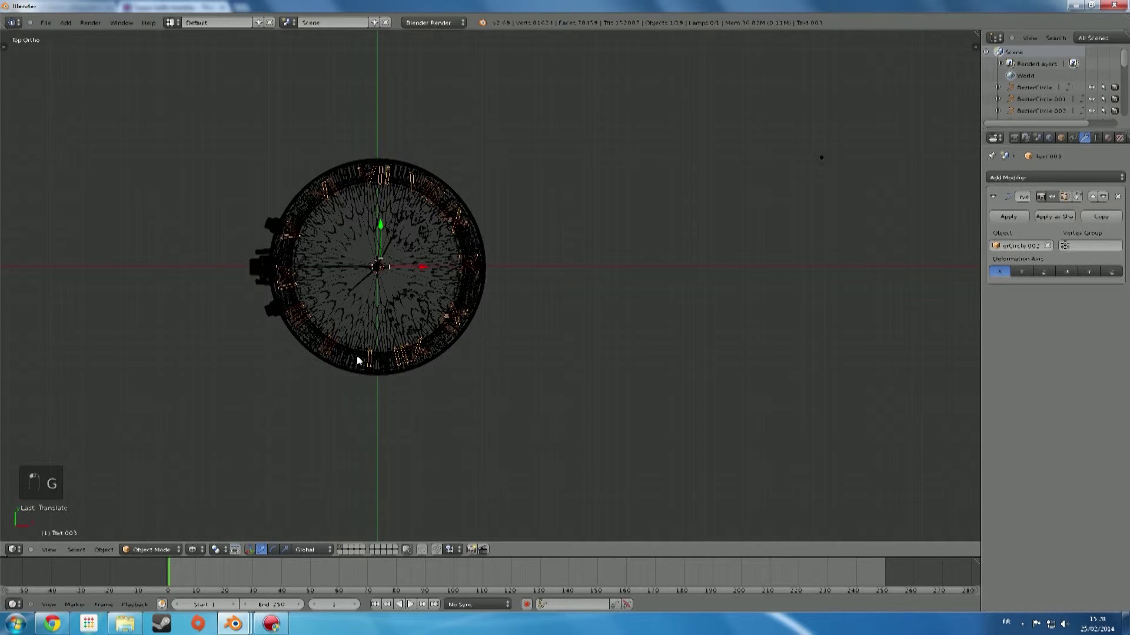
# Select the guide curve BezierCircle.002 and move it off-centre towards the dial's upper left
pyautogui.scroll(2, 373, 362)
pyautogui.scroll(1, 373, 362)
pyautogui.press('a')
pyautogui.press('a')
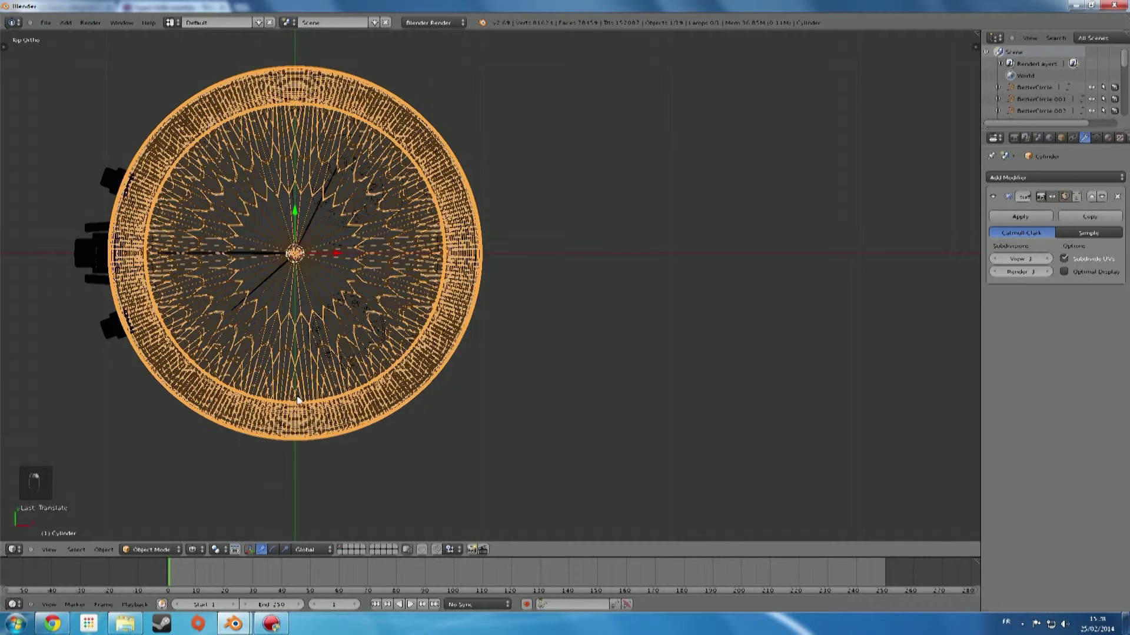
pyautogui.rightClick(302, 393)
pyautogui.press('g')
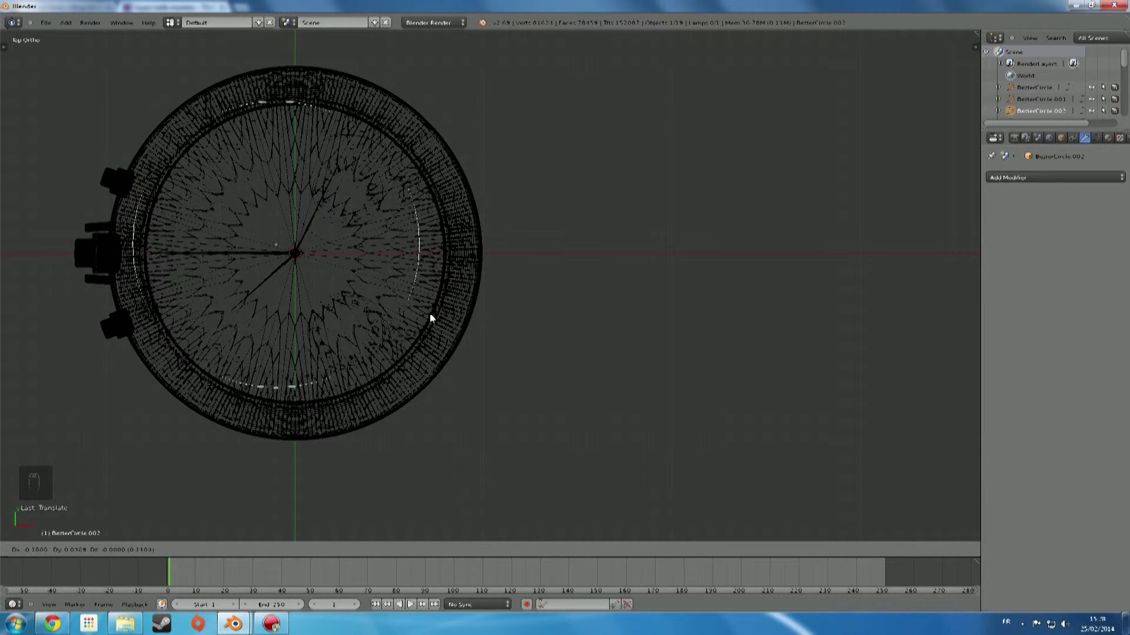
pyautogui.click(406, 282)
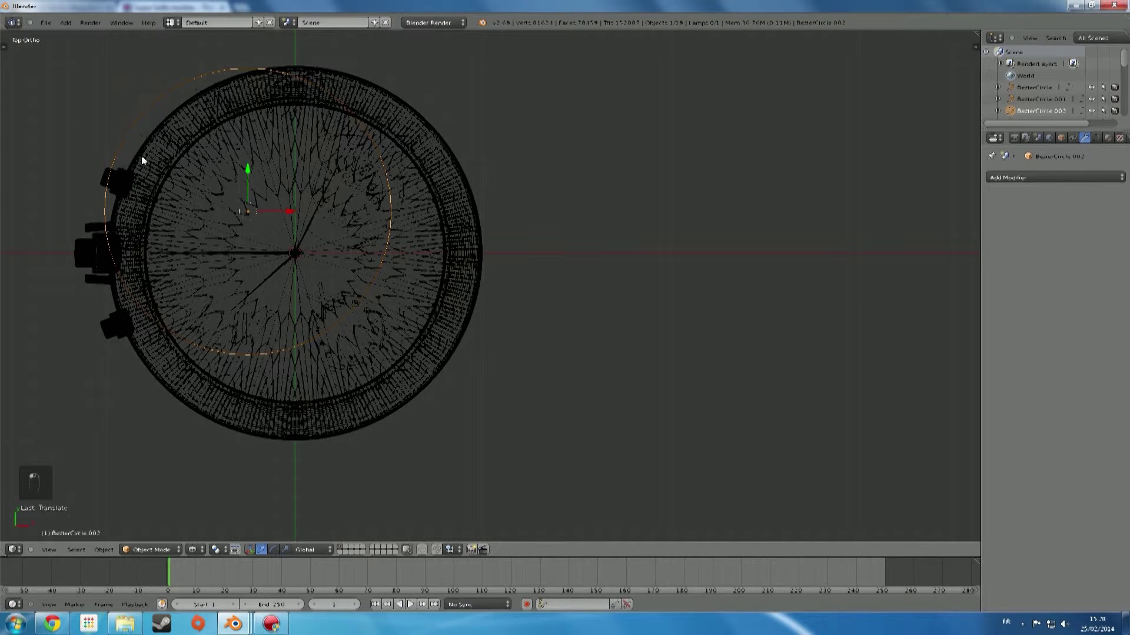
# Try to move the numeral text on its own, and reposition its guide curve BezierCircle.002 once more
pyautogui.rightClick(160, 142)
pyautogui.scroll(-3, 232, 186)
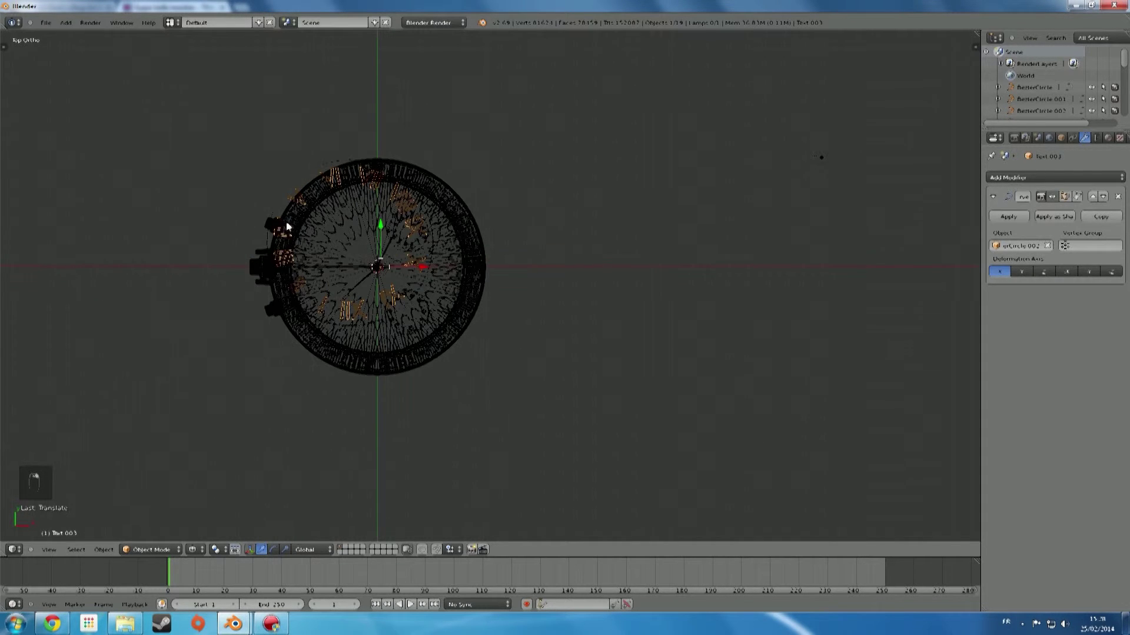
pyautogui.press('g')
pyautogui.rightClick(419, 325)
pyautogui.rightClick(384, 314)
pyautogui.rightClick(385, 317)
pyautogui.press('g')
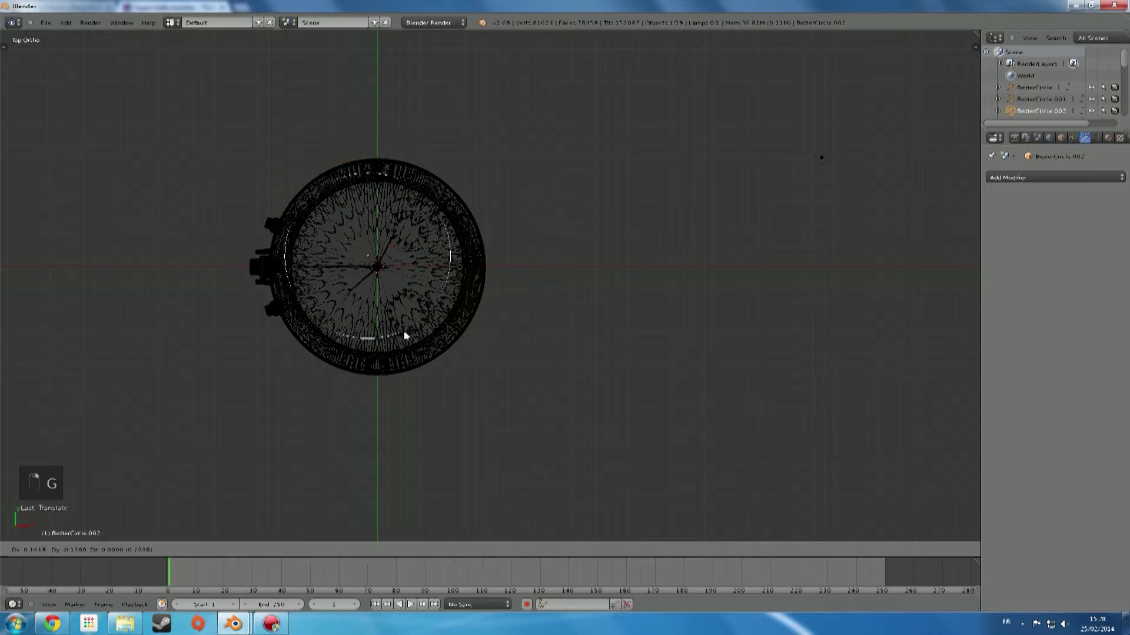
pyautogui.click(391, 324)
# Select the numeral text together with BezierCircle.002 and move both towards the dial centre in top view
pyautogui.scroll(6, 390, 324)
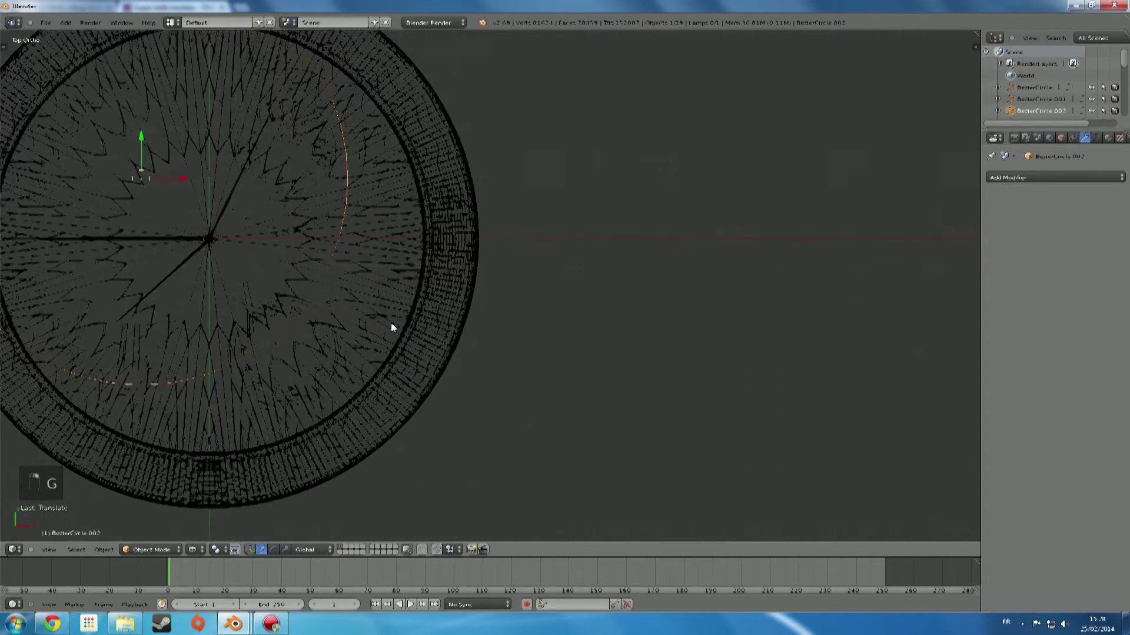
pyautogui.keyDown('shift'); pyautogui.moveTo(335, 326); pyautogui.dragTo(512, 375, button='middle'); pyautogui.keyUp('shift')
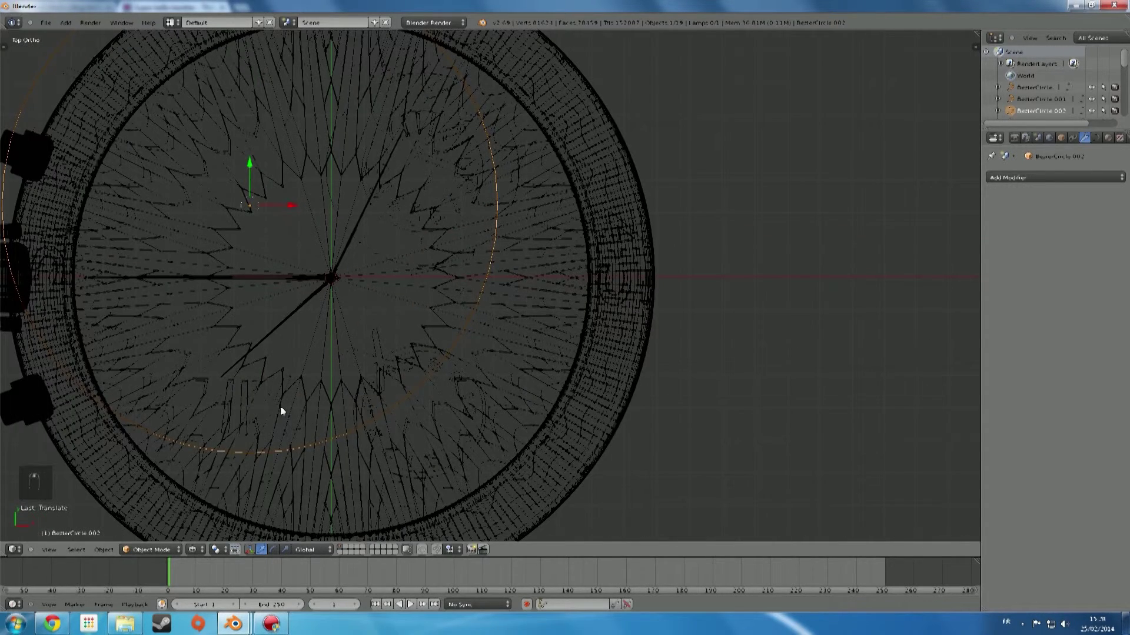
pyautogui.keyDown('shift'); pyautogui.rightClick(226, 433); pyautogui.keyUp('shift')
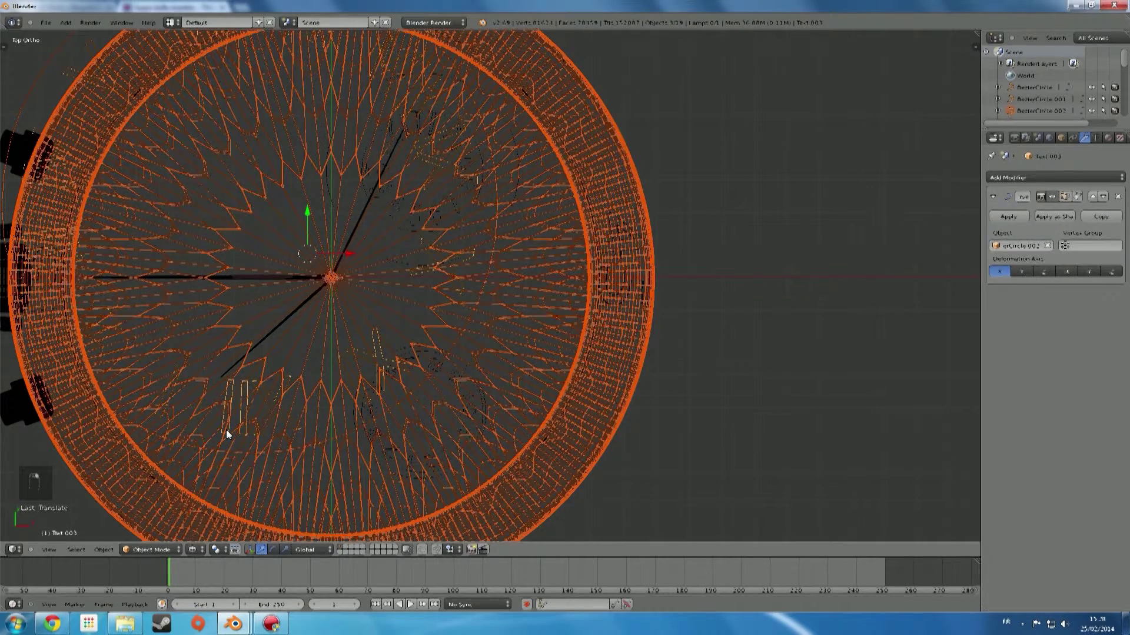
pyautogui.keyDown('shift'); pyautogui.rightClick(228, 436); pyautogui.keyUp('shift')
pyautogui.press('b')
pyautogui.moveTo(290, 501); pyautogui.dragTo(356, 538, button='middle')
pyautogui.scroll(-3, 325, 477)
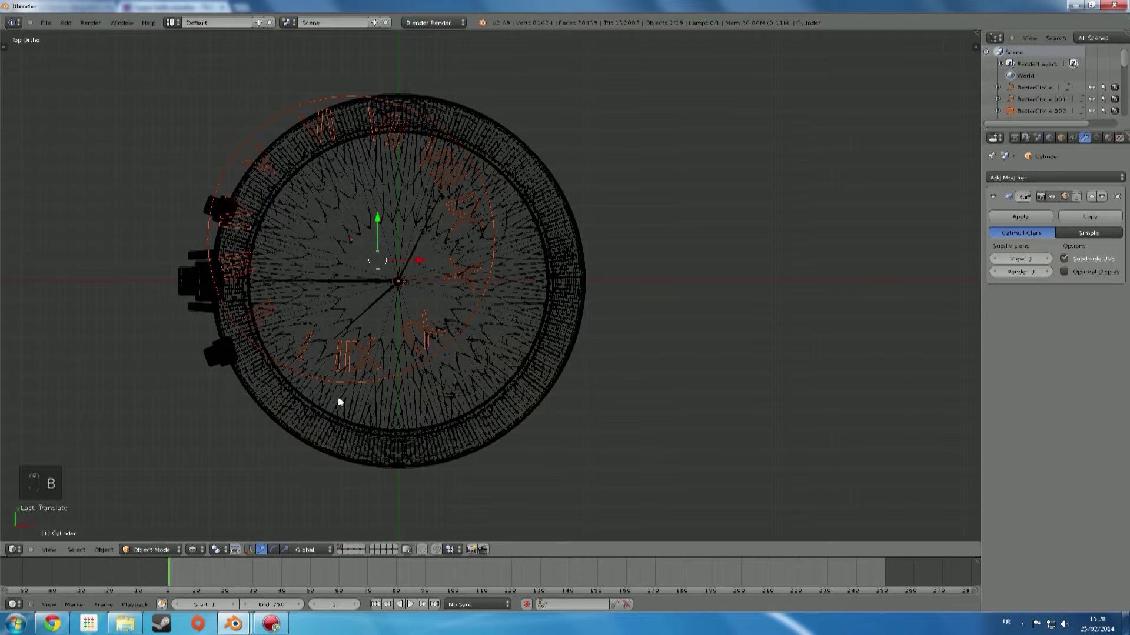
pyautogui.press('KP_7')
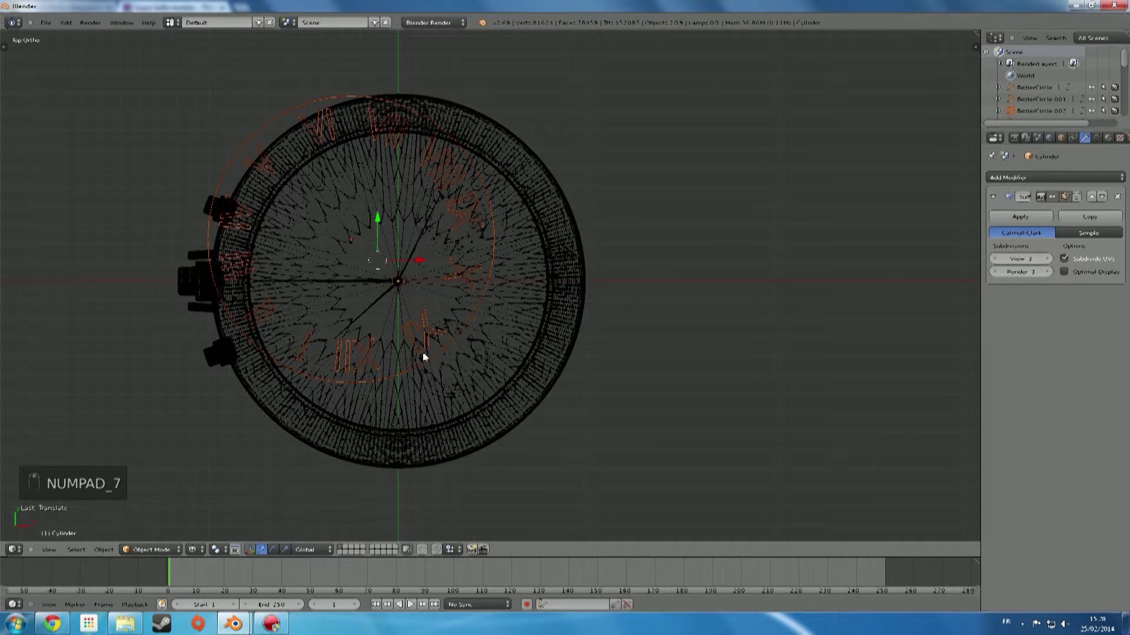
pyautogui.press('g')
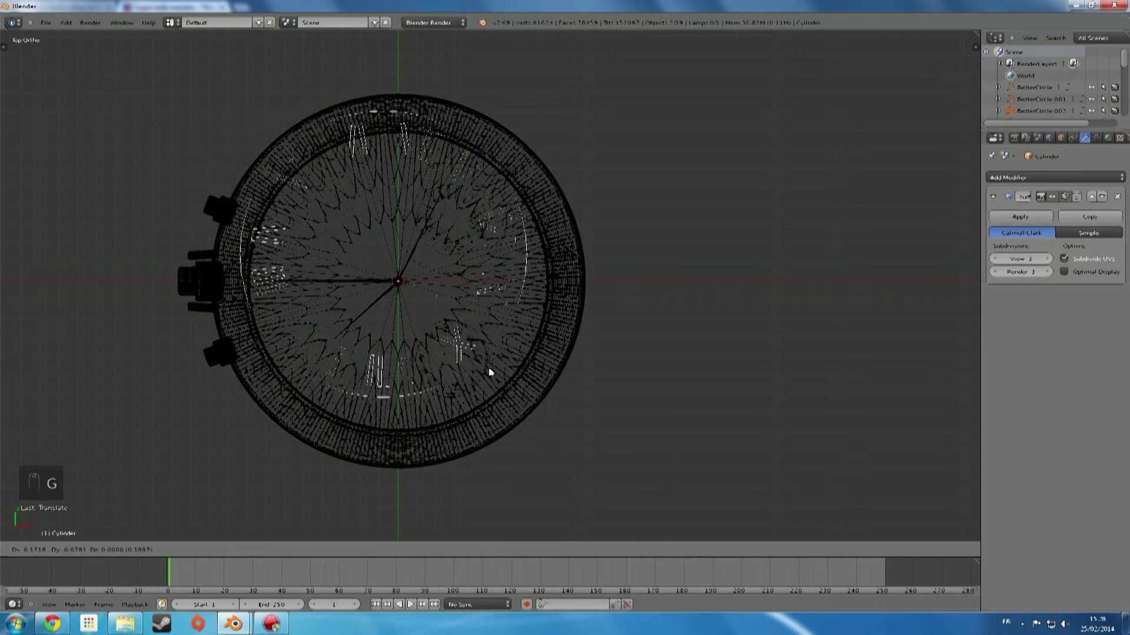
pyautogui.click(499, 387)
# Raise the Roman numeral text along Z to the dial face and show the watch in solid shading
pyautogui.moveTo(499, 388); pyautogui.dragTo(507, 348, button='middle')
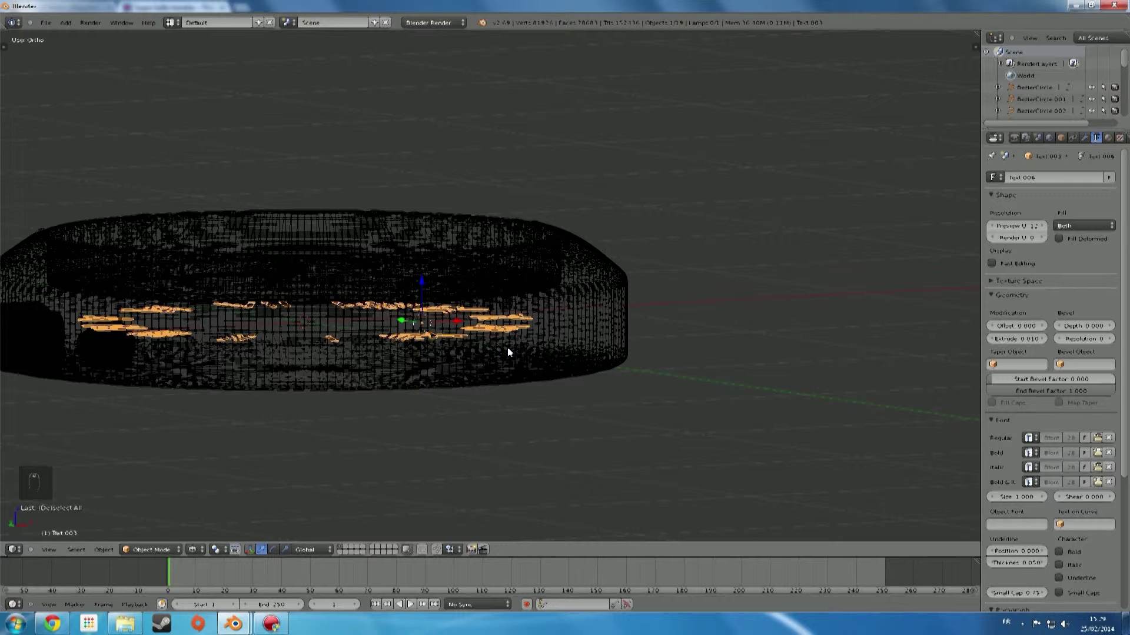
pyautogui.press('KP_1')
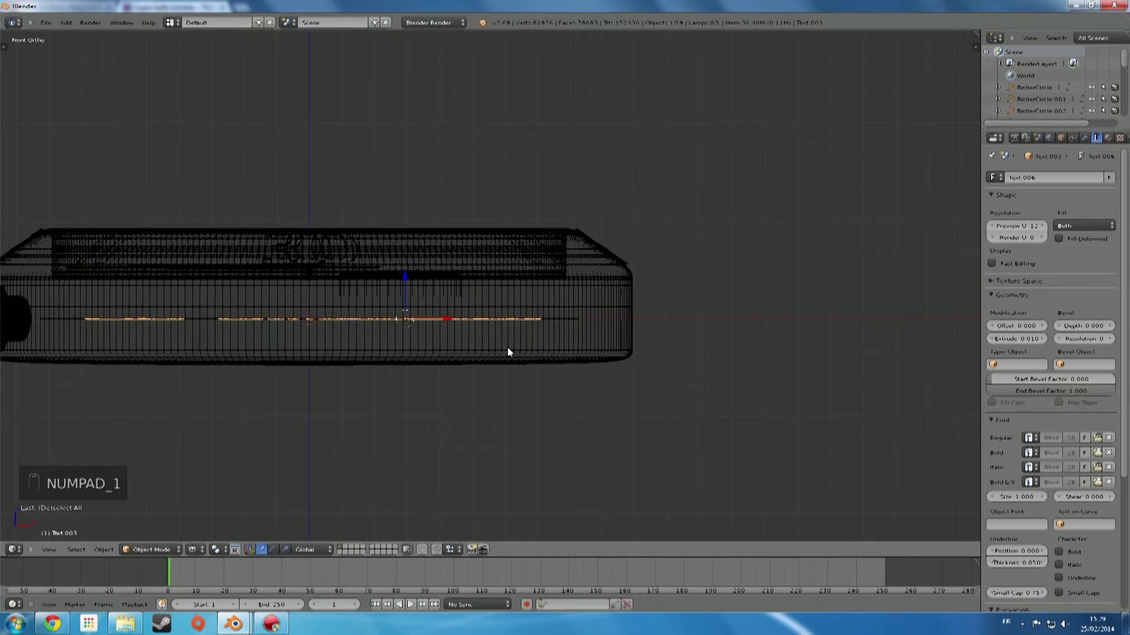
pyautogui.scroll(3, 474, 337)
pyautogui.keyDown('shift'); pyautogui.moveTo(539, 352); pyautogui.dragTo(565, 353, button='middle'); pyautogui.keyUp('shift')
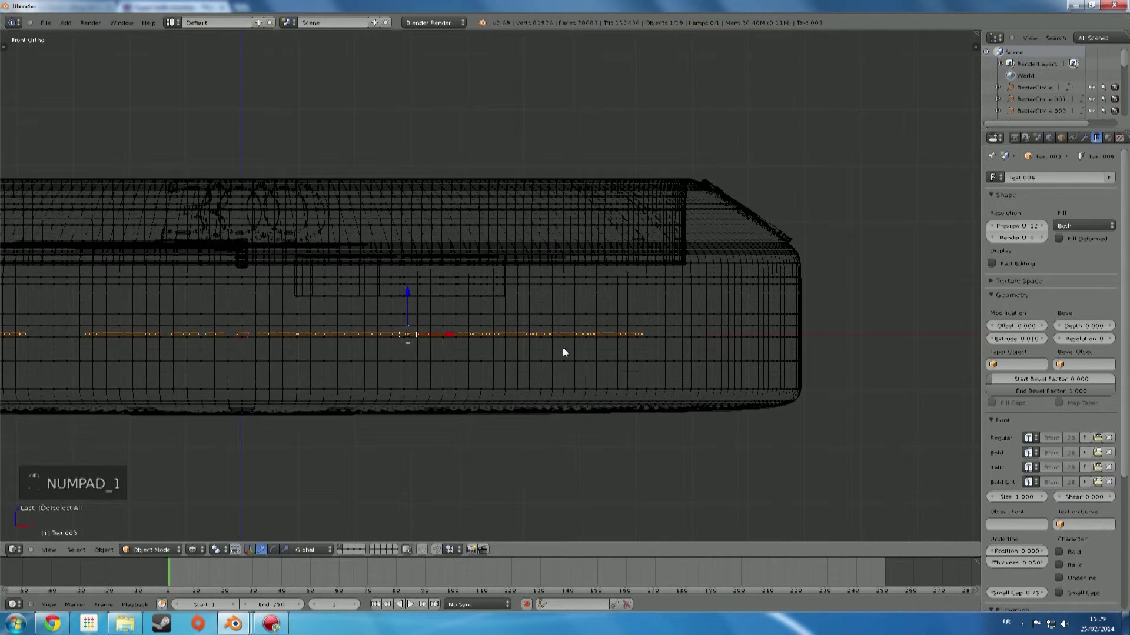
pyautogui.press('g')
pyautogui.press('z')
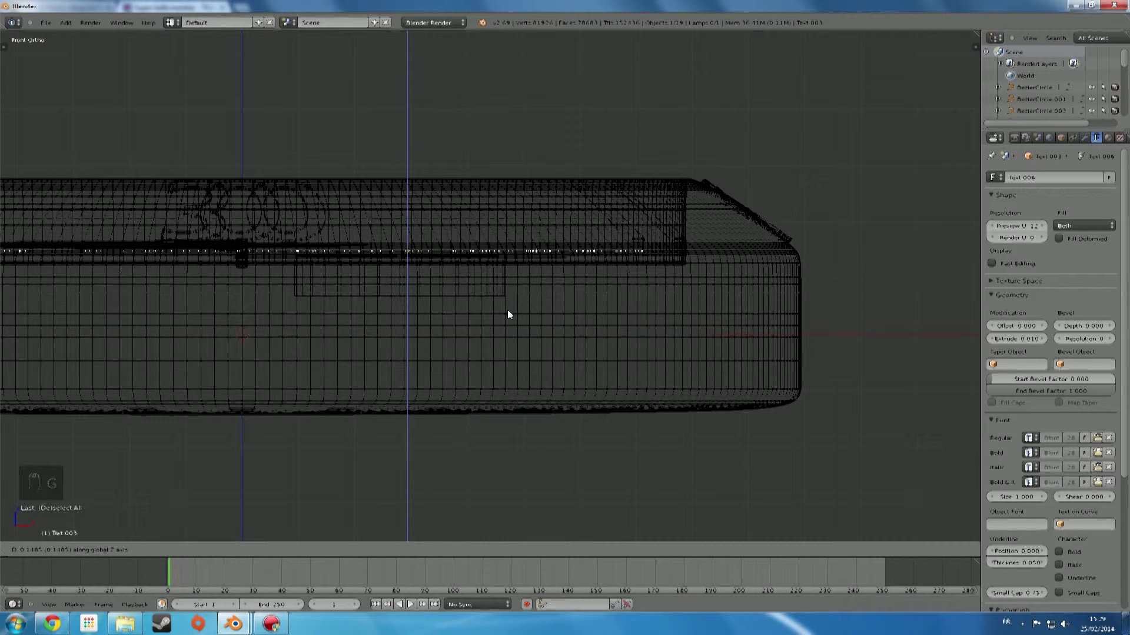
pyautogui.click(508, 314)
pyautogui.press('z')
pyautogui.moveTo(508, 314); pyautogui.dragTo(658, 355, button='middle')
pyautogui.scroll(-3, 678, 387)
pyautogui.scroll(2, 658, 355)
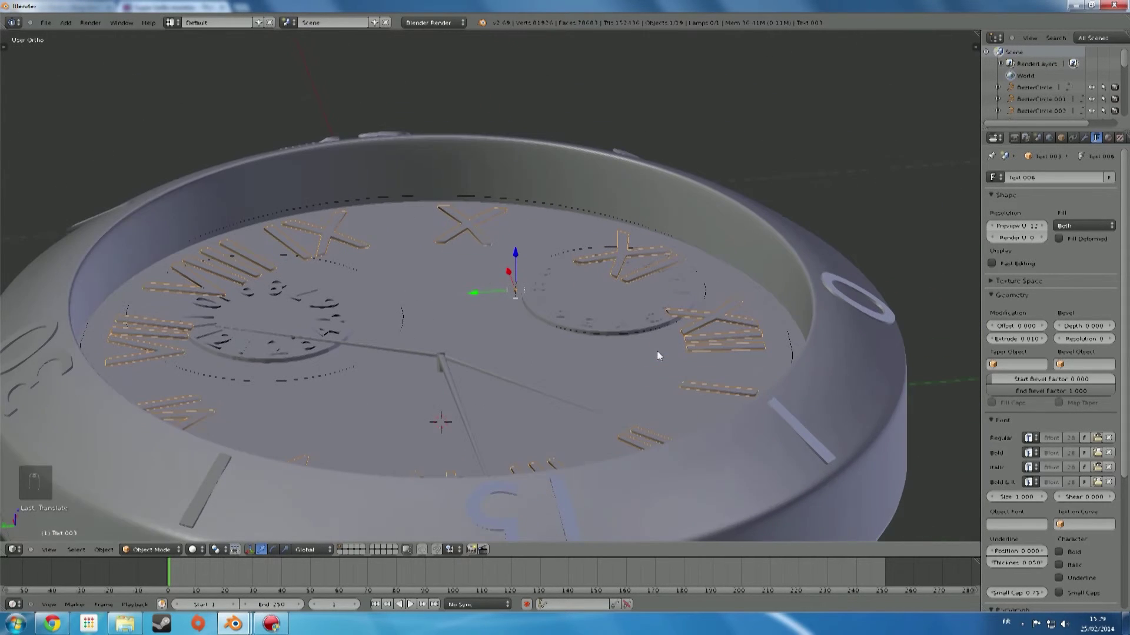
# Try to combine the small sub-dial's numbers, raised disc and guide circle BezierCircle.001 in one selection
pyautogui.rightClick(273, 340)
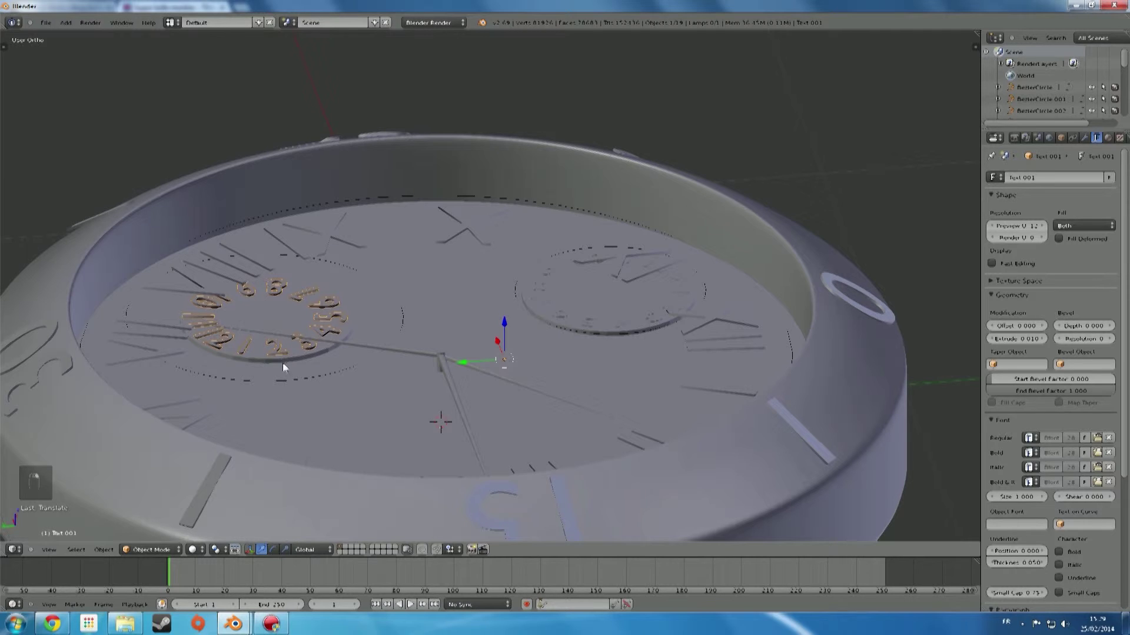
pyautogui.keyDown('shift'); pyautogui.rightClick(269, 374); pyautogui.keyUp('shift')
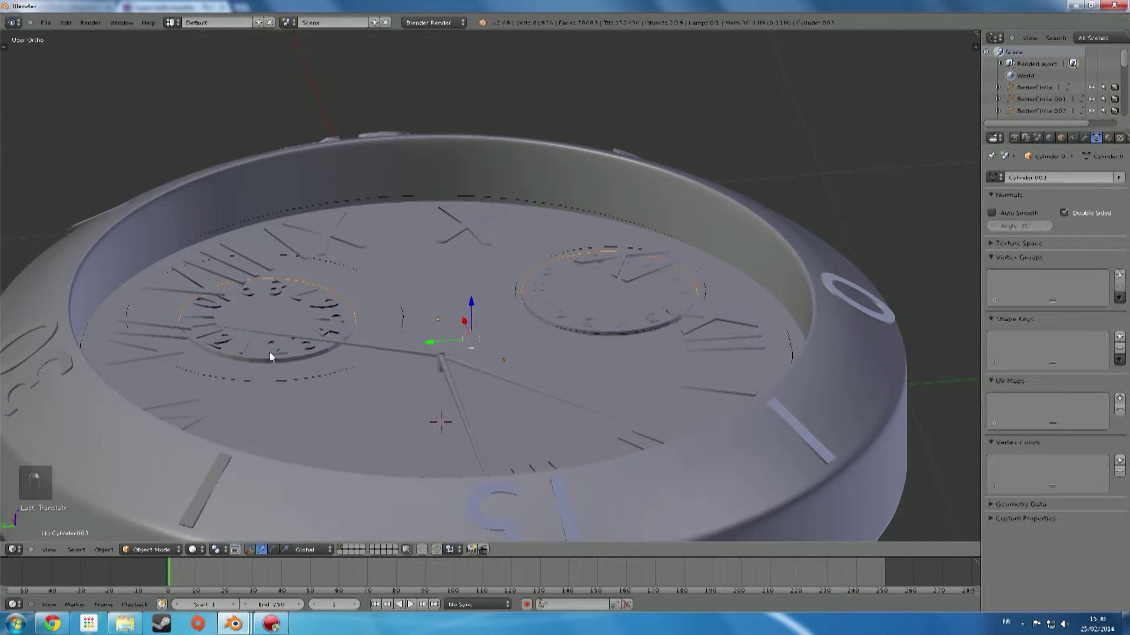
pyautogui.rightClick(274, 355)
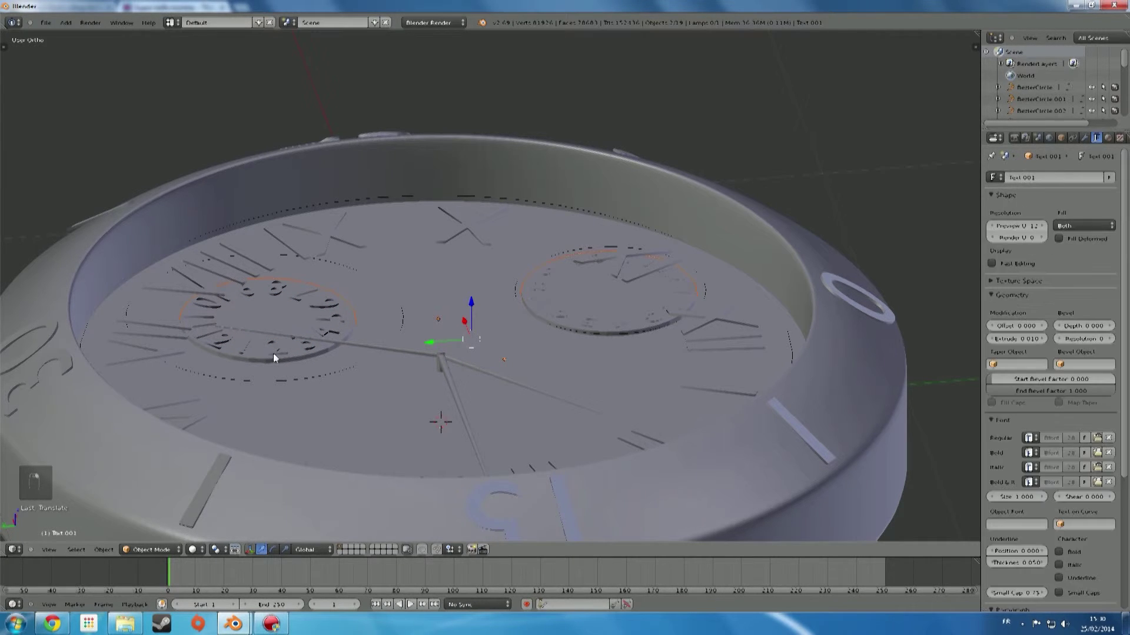
pyautogui.rightClick(275, 354)
pyautogui.press('a')
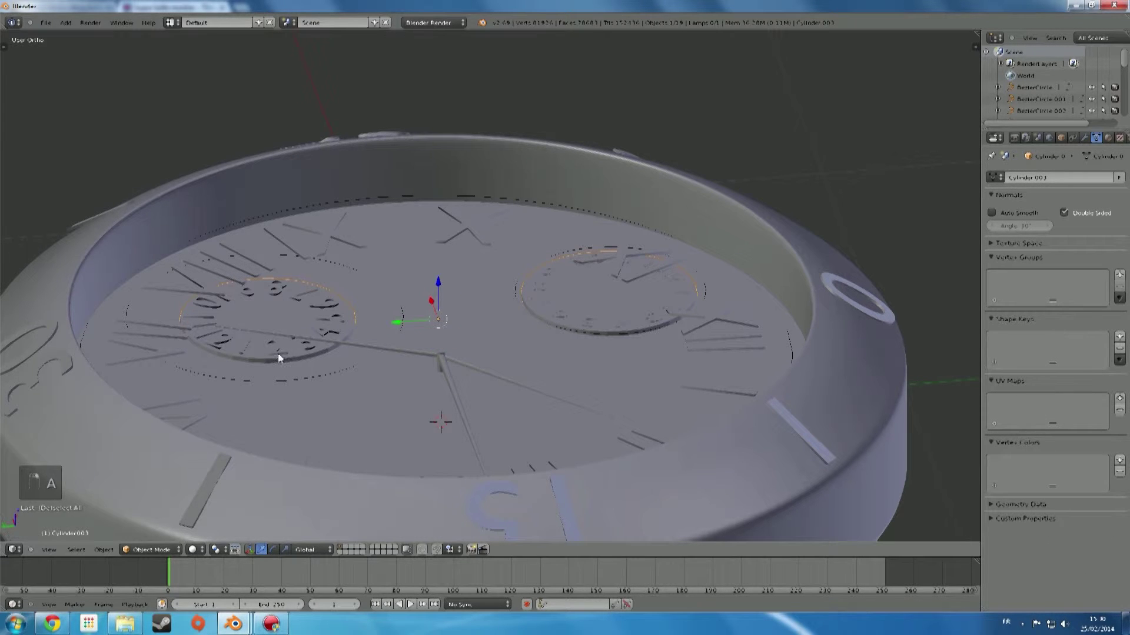
pyautogui.rightClick(277, 352)
pyautogui.rightClick(283, 384)
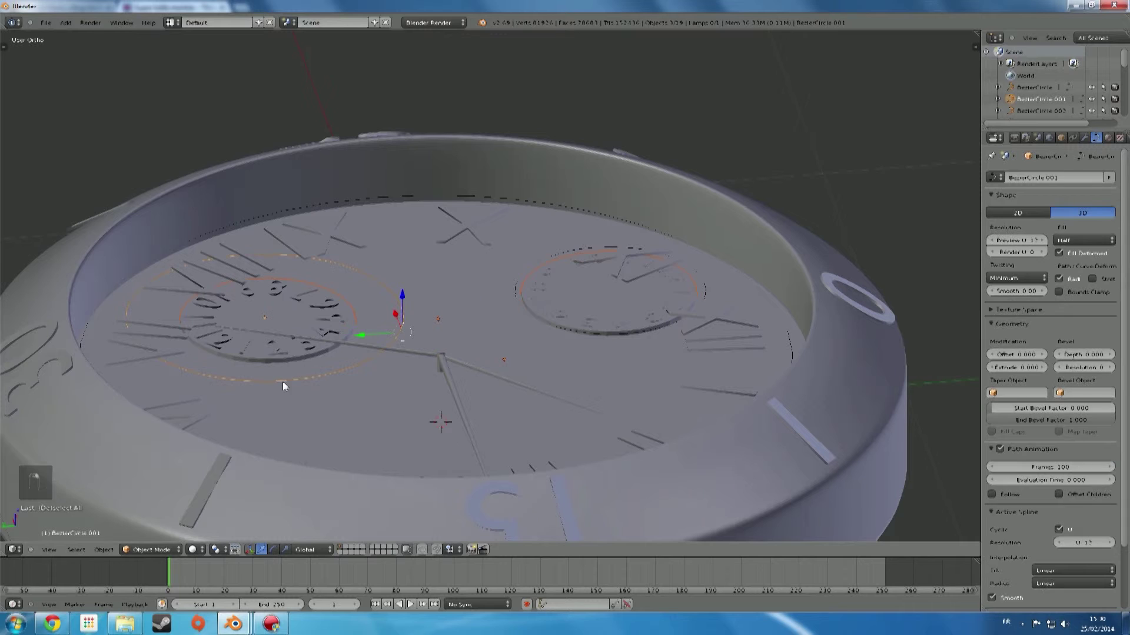
pyautogui.rightClick(275, 353)
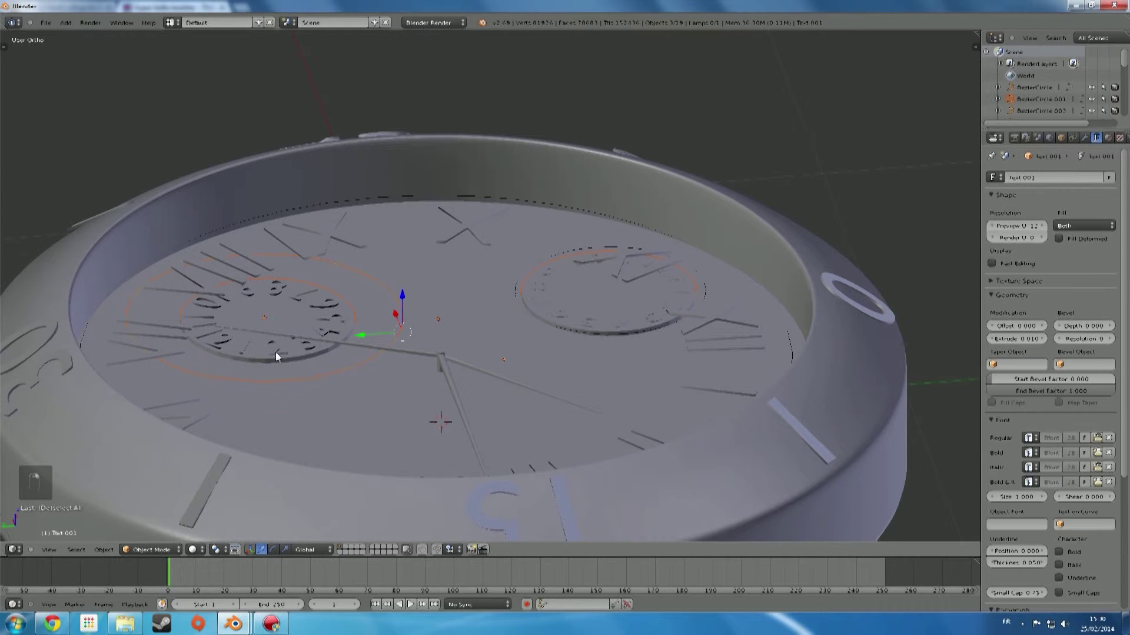
# Try to adjust the sub-dial selection at close range by adding its small numbers
pyautogui.press('b')
pyautogui.scroll(1, 288, 366)
pyautogui.scroll(1, 288, 366)
pyautogui.press('b')
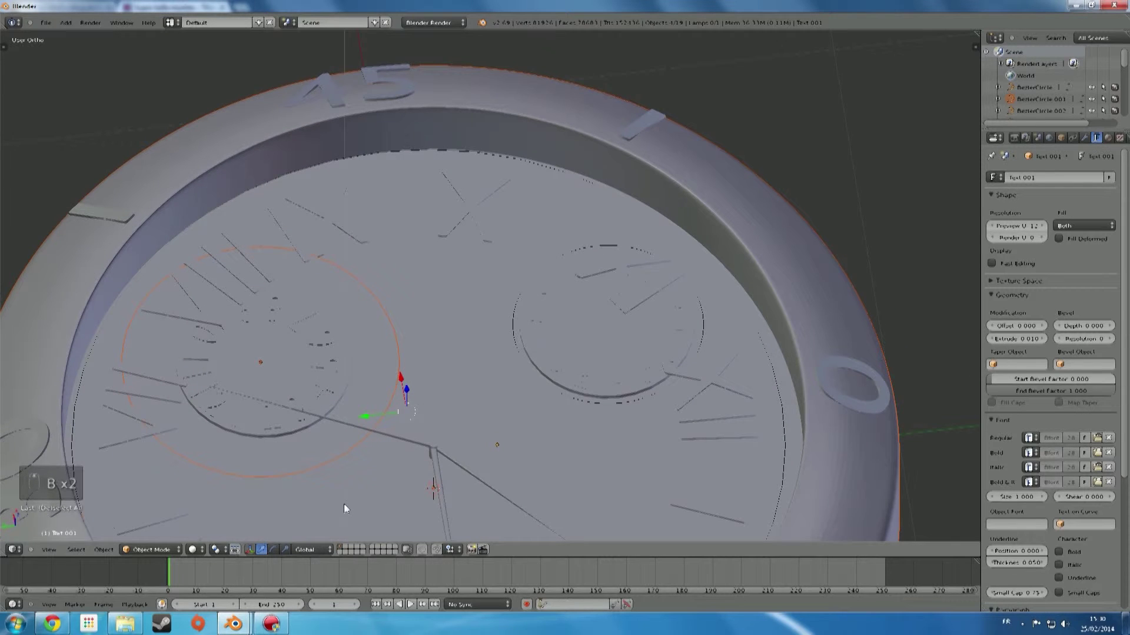
pyautogui.scroll(4, 280, 443)
pyautogui.scroll(2, 329, 394)
pyautogui.keyDown('shift'); pyautogui.moveTo(329, 394); pyautogui.dragTo(730, 309, button='middle'); pyautogui.keyUp('shift')
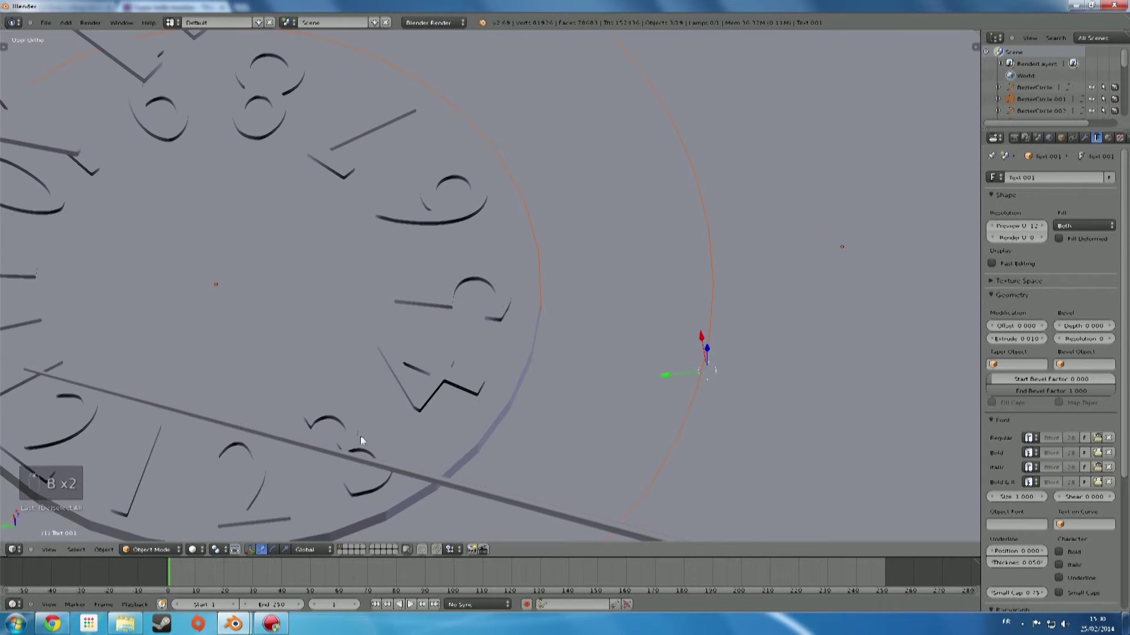
pyautogui.keyDown('shift'); pyautogui.rightClick(423, 404); pyautogui.keyUp('shift')
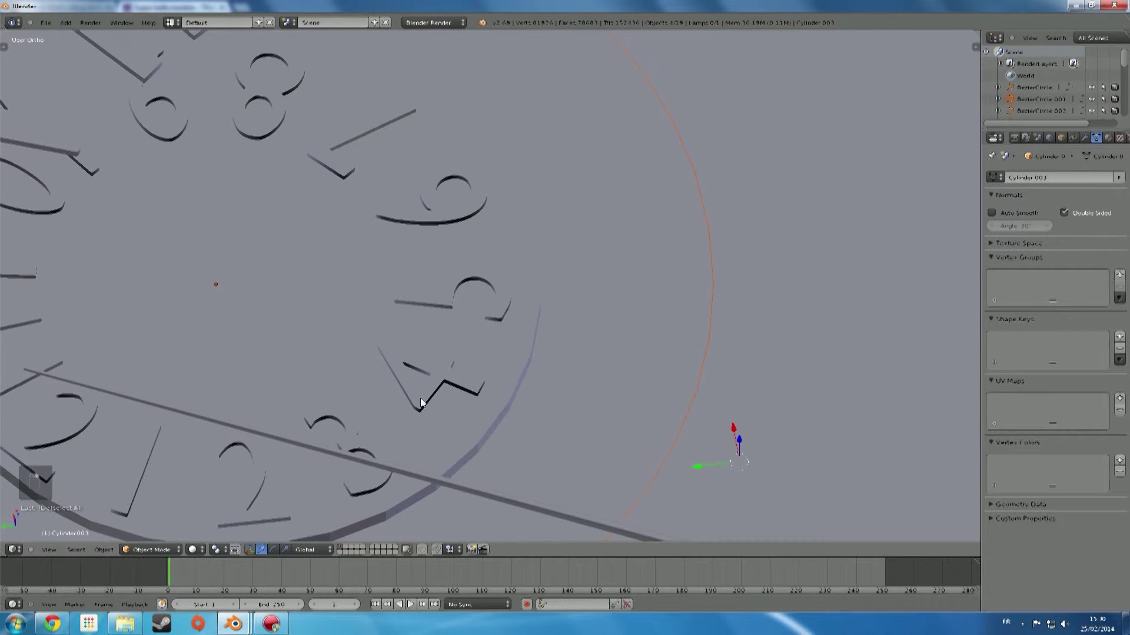
pyautogui.scroll(-6, 420, 397)
pyautogui.scroll(-1, 429, 401)
# Select the raised sub-dial disc Cylinder.003 and check its alignment with the sub-dial numbers from above and at an angle
pyautogui.rightClick(389, 415)
pyautogui.rightClick(389, 411)
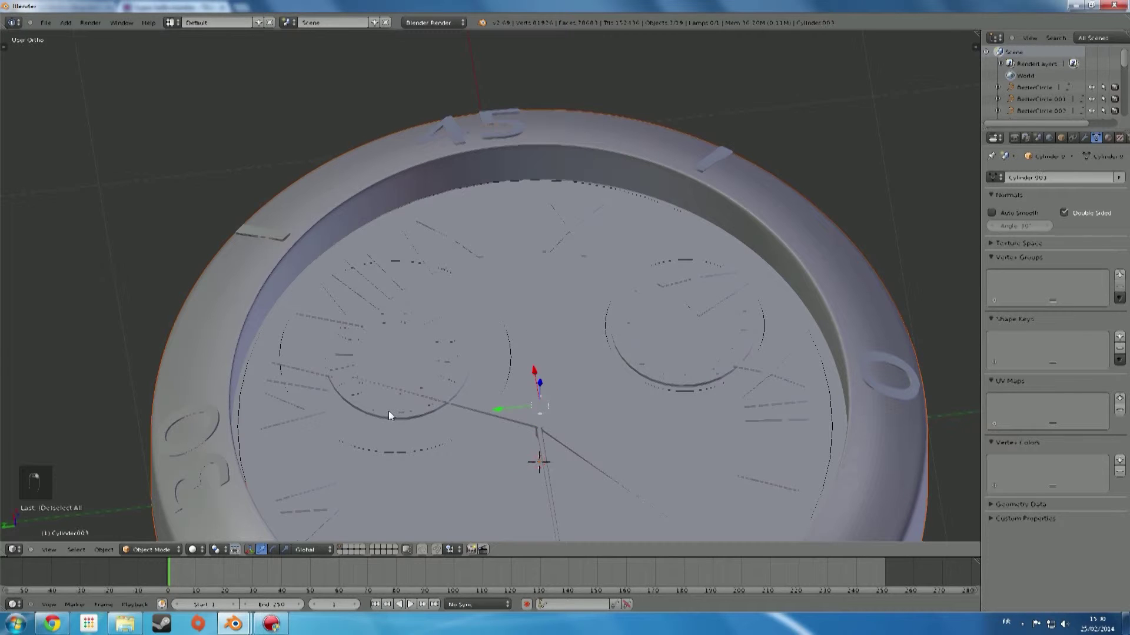
pyautogui.scroll(2, 390, 415)
pyautogui.scroll(-2, 390, 420)
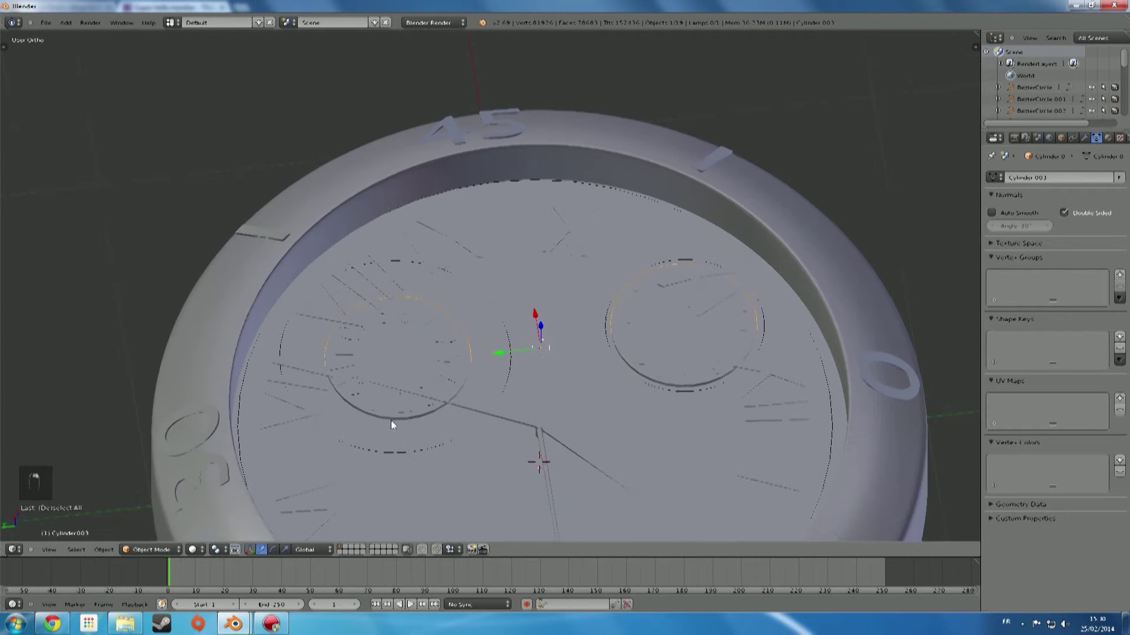
pyautogui.moveTo(421, 420); pyautogui.dragTo(415, 450, button='middle')
pyautogui.press('KP_7')
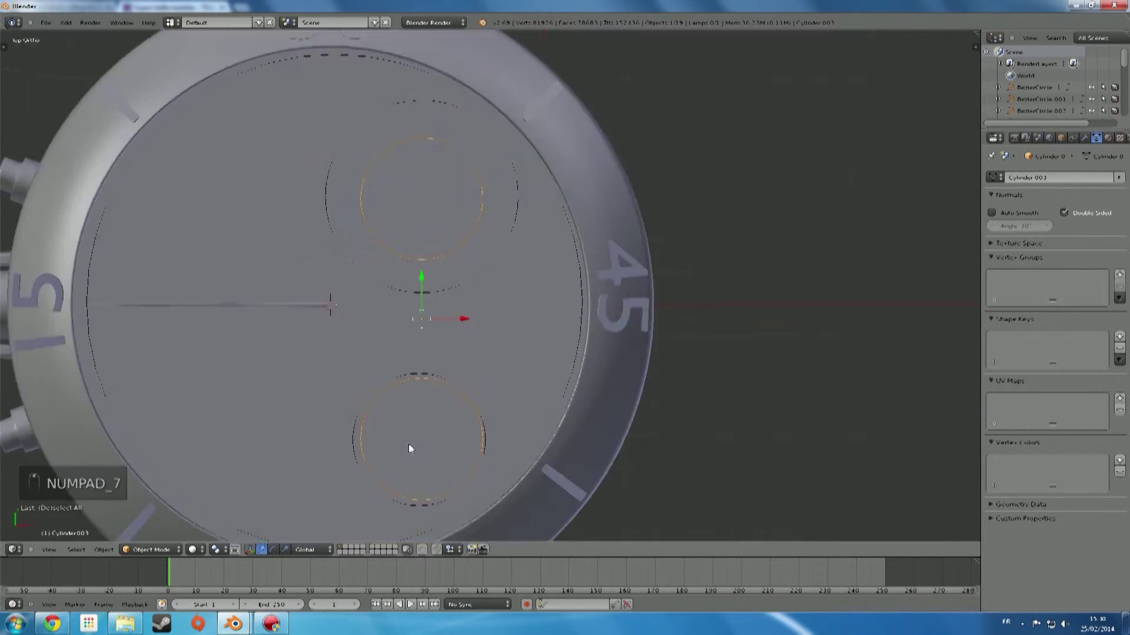
pyautogui.moveTo(428, 399); pyautogui.dragTo(471, 312, button='middle')
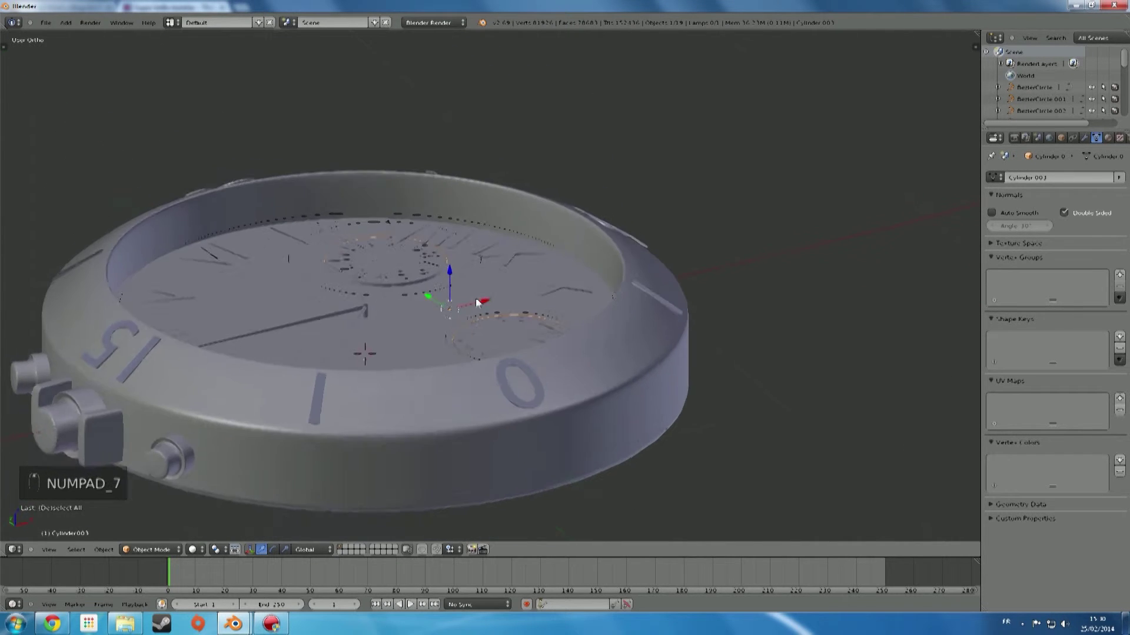
pyautogui.scroll(3, 476, 303)
pyautogui.scroll(1, 477, 300)
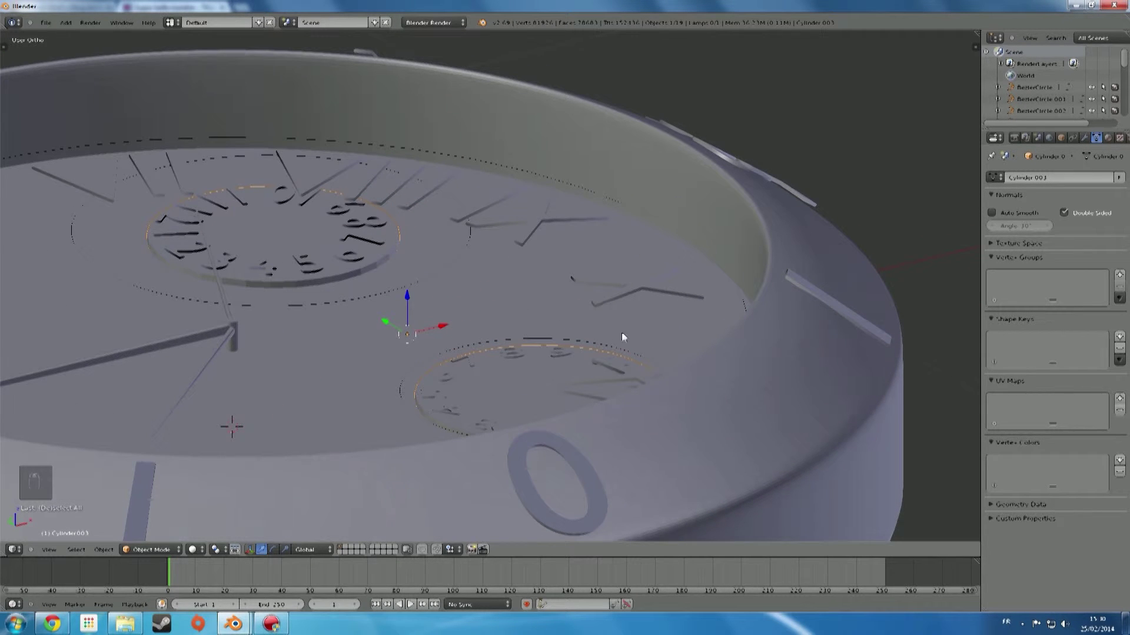
pyautogui.moveTo(552, 355); pyautogui.dragTo(811, 375, button='middle')
pyautogui.press('s')
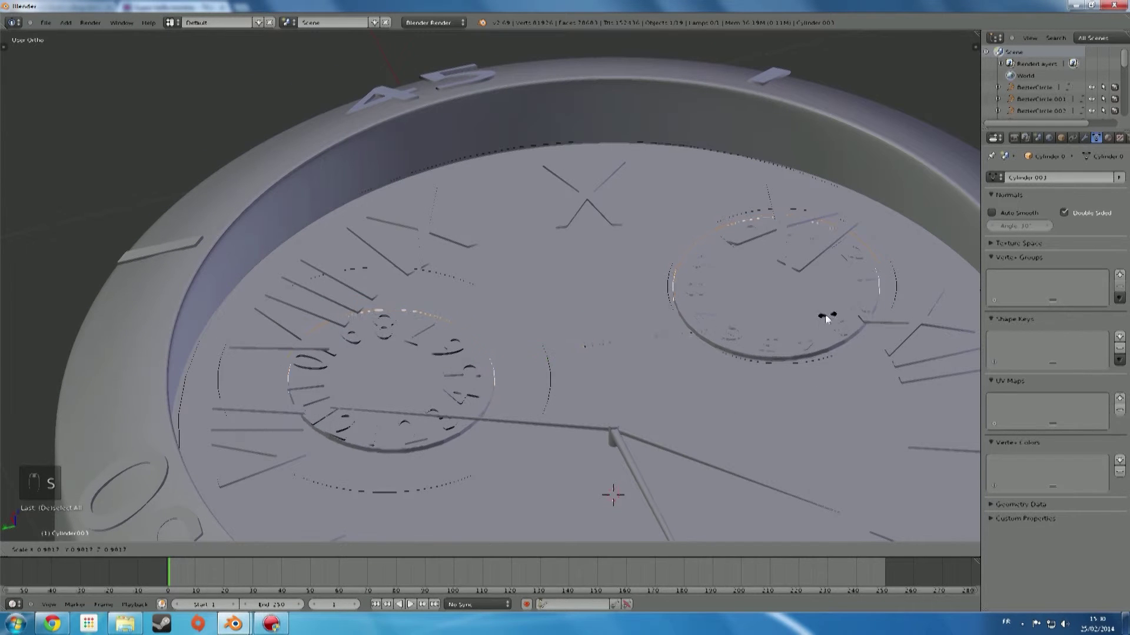
pyautogui.rightClick(792, 309)
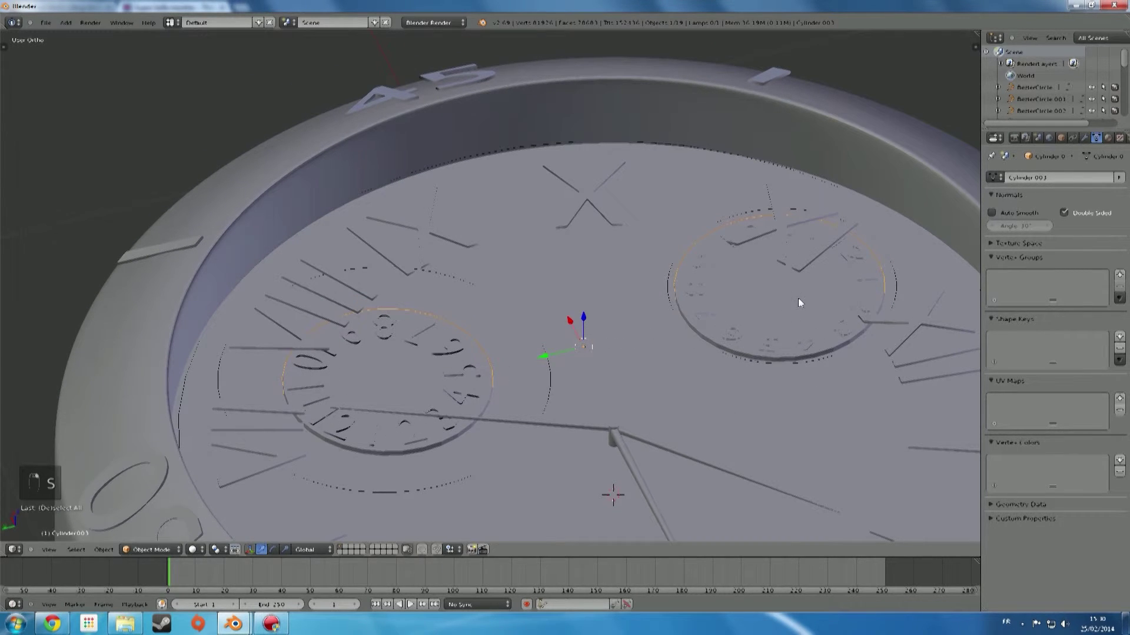
pyautogui.press('g')
pyautogui.rightClick(784, 300)
# Move the whole sub-dial disc mesh about 0.07 along Y in Edit Mode, then return to Object Mode
pyautogui.press('Tab')
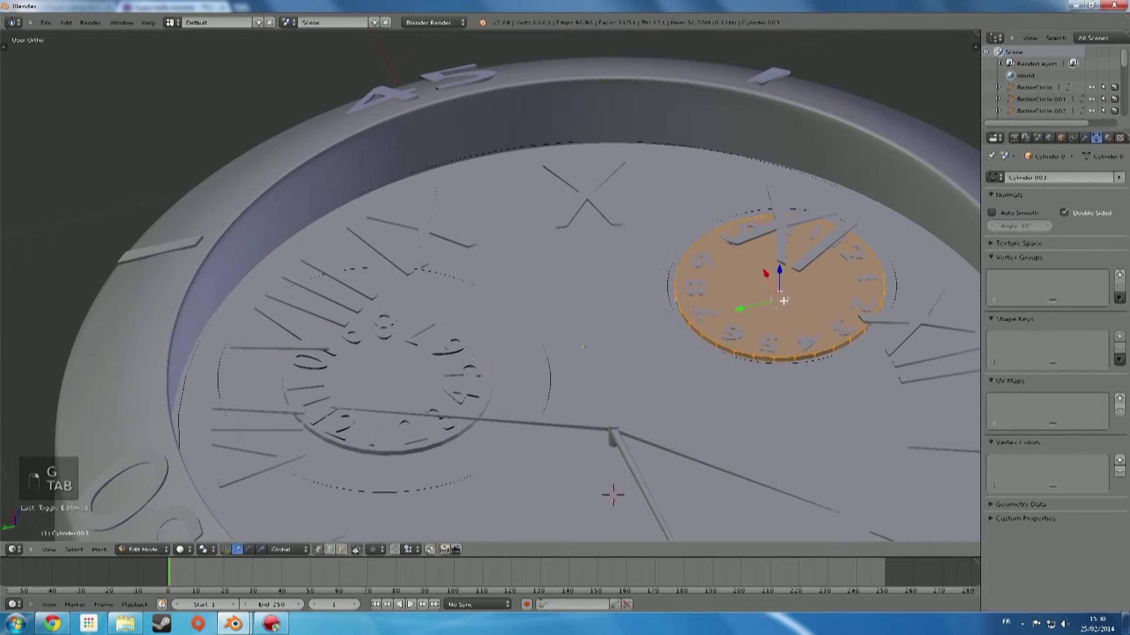
pyautogui.press('g')
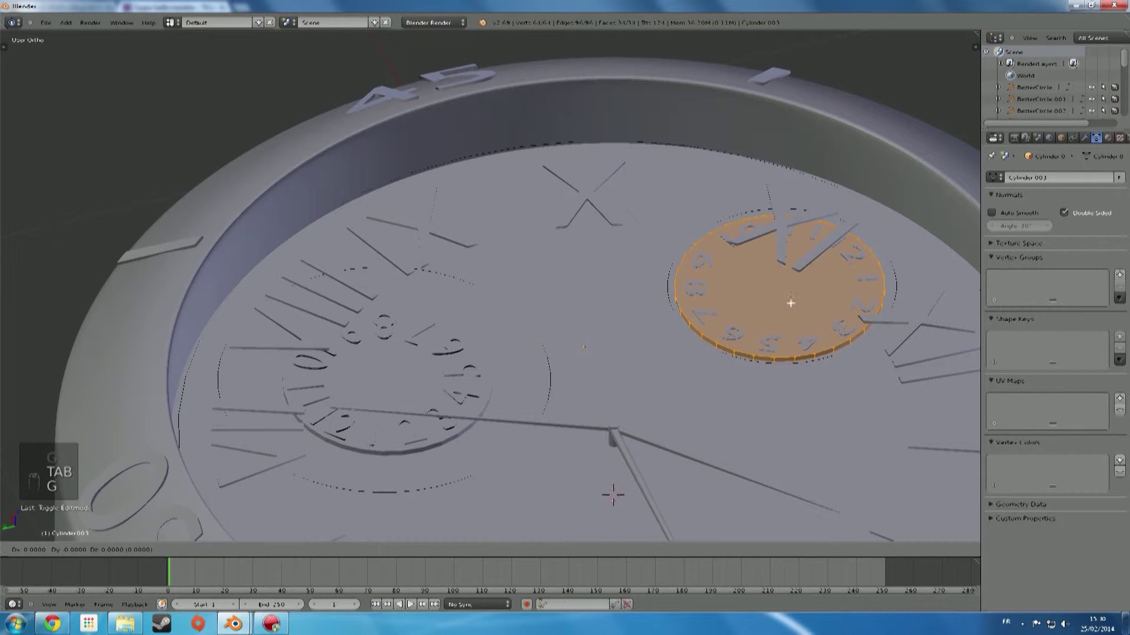
pyautogui.middleClick(755, 306)
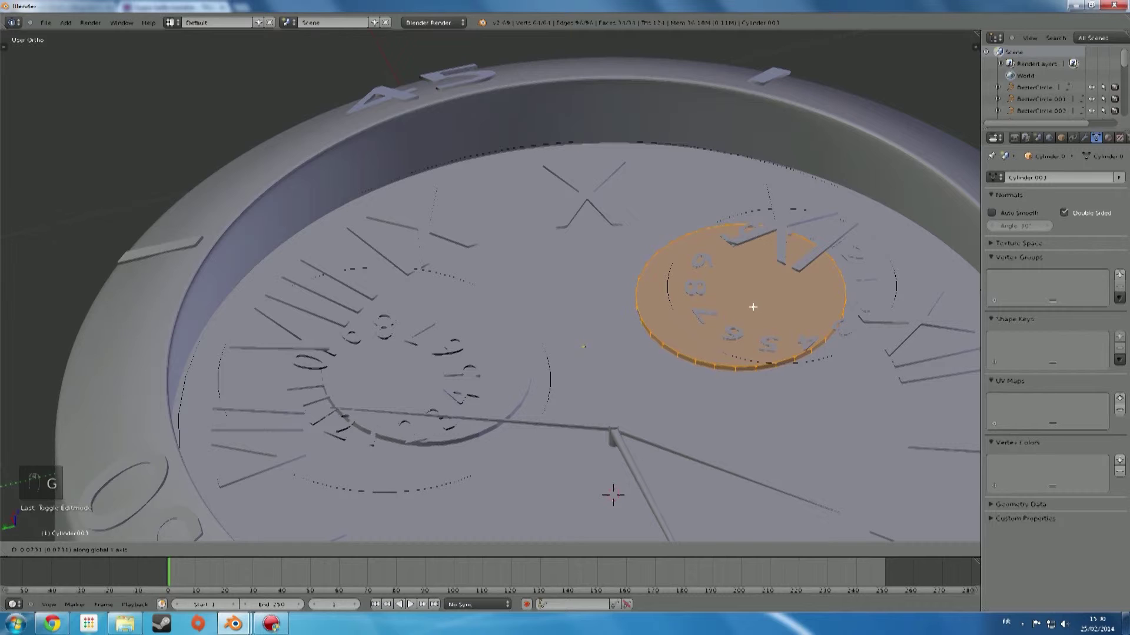
pyautogui.click(750, 307)
pyautogui.rightClick(807, 339)
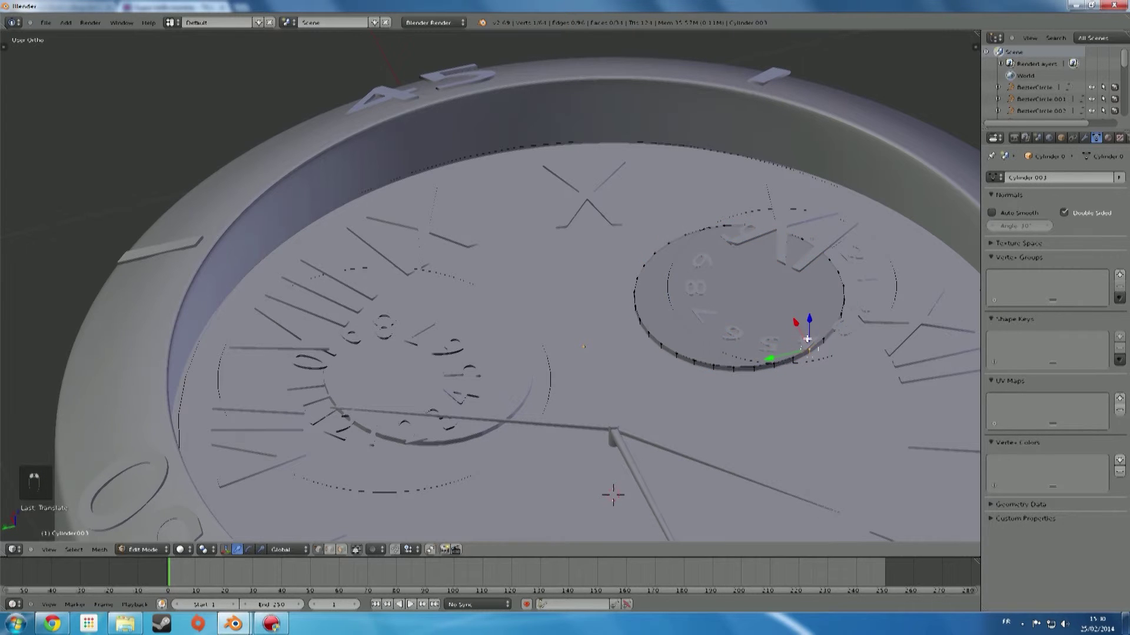
pyautogui.press('Tab')
pyautogui.rightClick(807, 337)
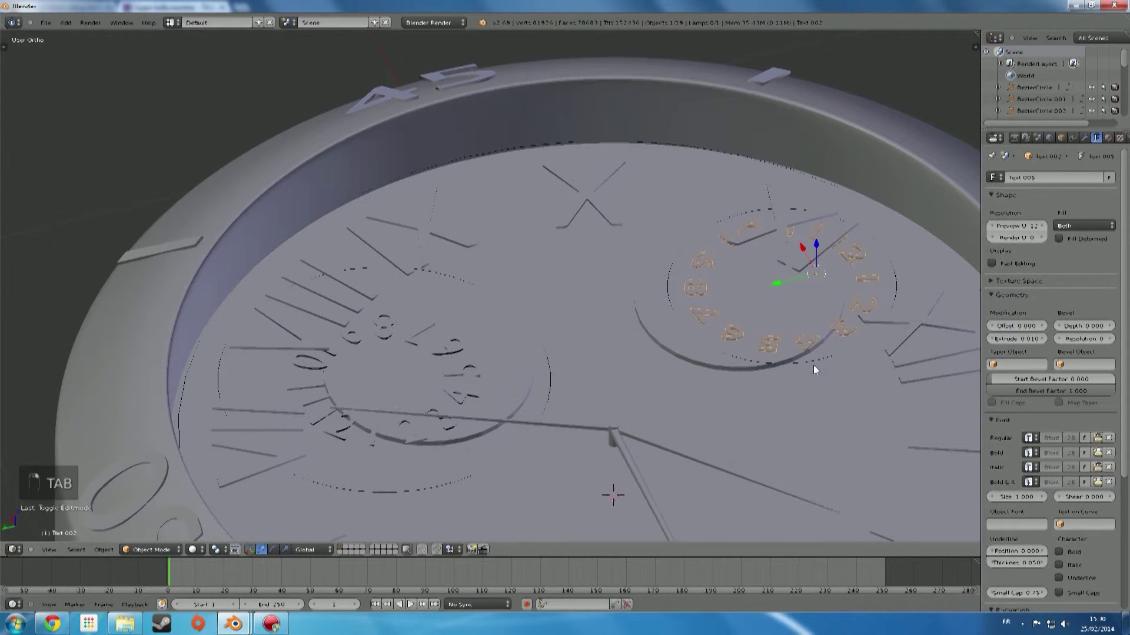
pyautogui.keyDown('shift'); pyautogui.rightClick(813, 360); pyautogui.keyUp('shift')
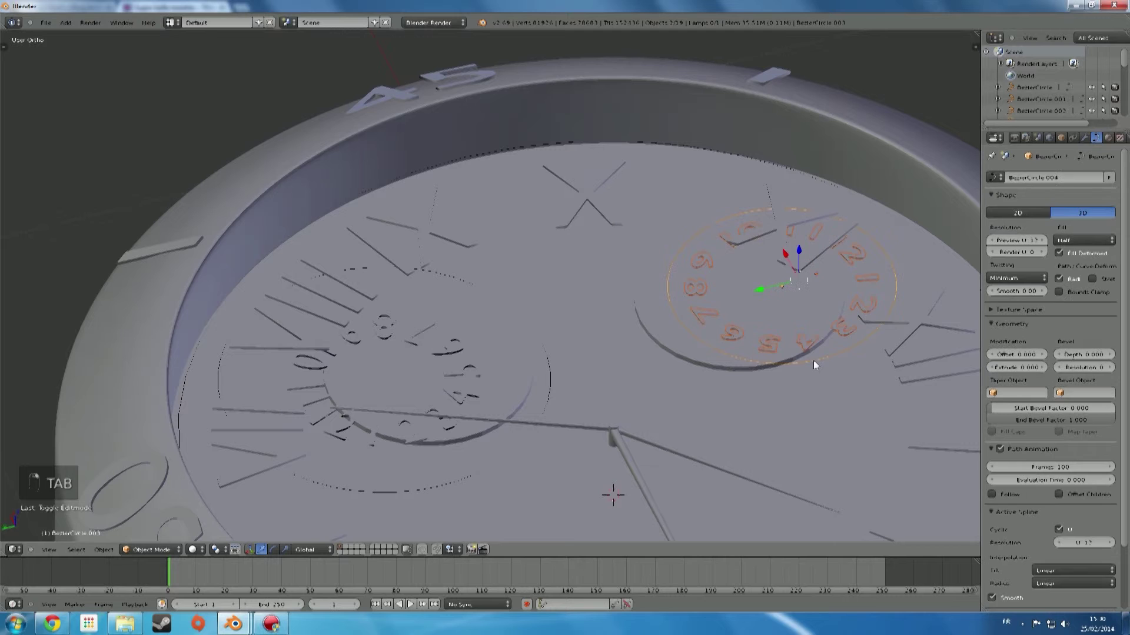
pyautogui.keyDown('shift'); pyautogui.rightClick(479, 373); pyautogui.keyUp('shift')
pyautogui.keyDown('shift'); pyautogui.rightClick(549, 364); pyautogui.keyUp('shift')
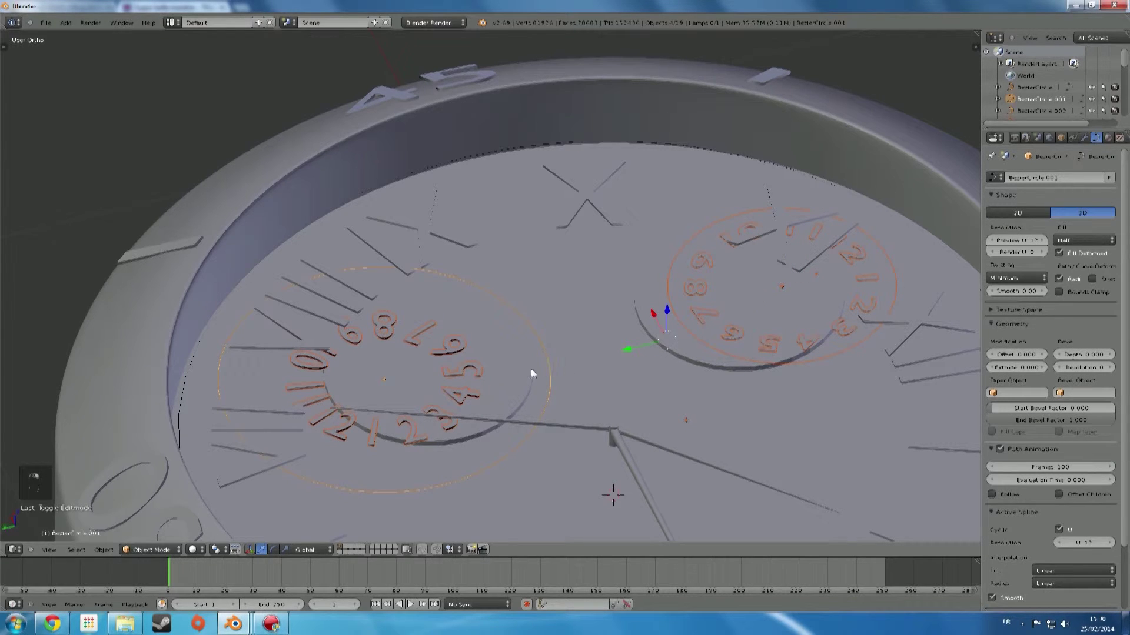
# Select number text Text.001 with its guide circle BezierCircle.001 and move both along Y onto their shifted sub-dial disc
pyautogui.rightClick(483, 369)
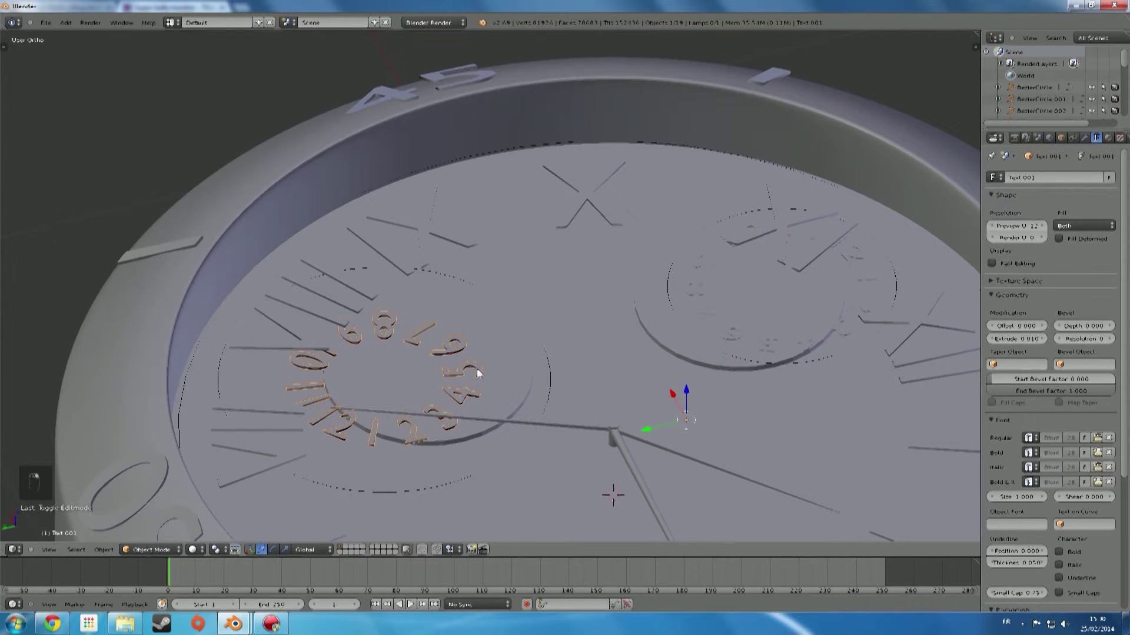
pyautogui.keyDown('shift'); pyautogui.rightClick(549, 381); pyautogui.keyUp('shift')
pyautogui.press('KP_7')
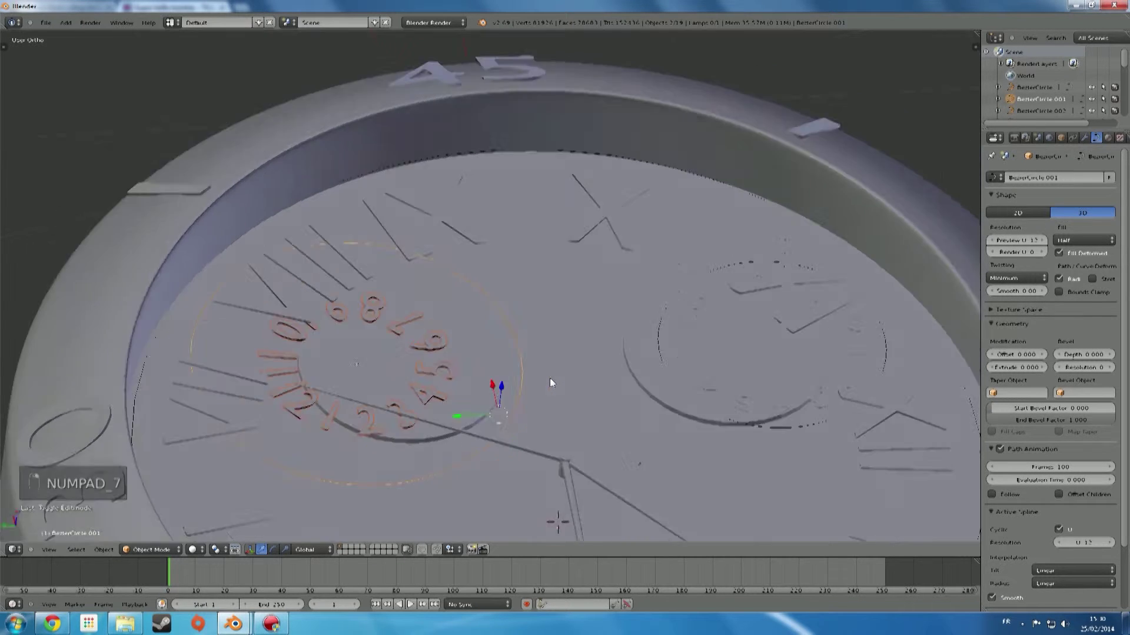
pyautogui.moveTo(410, 355); pyautogui.dragTo(407, 299, button='middle')
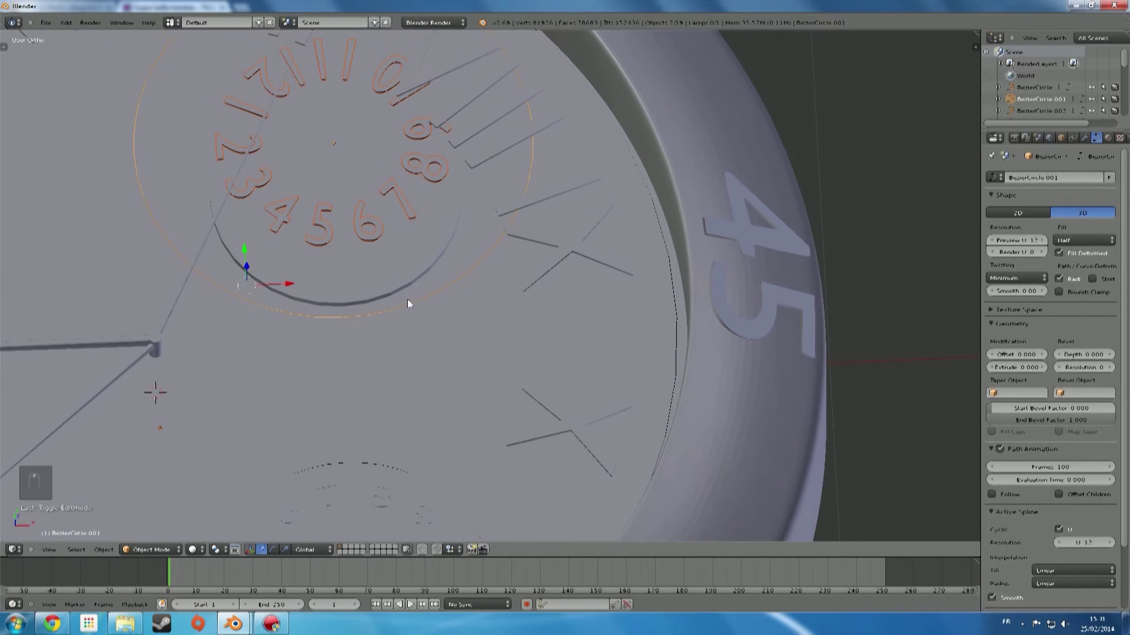
pyautogui.press('g')
pyautogui.press('y')
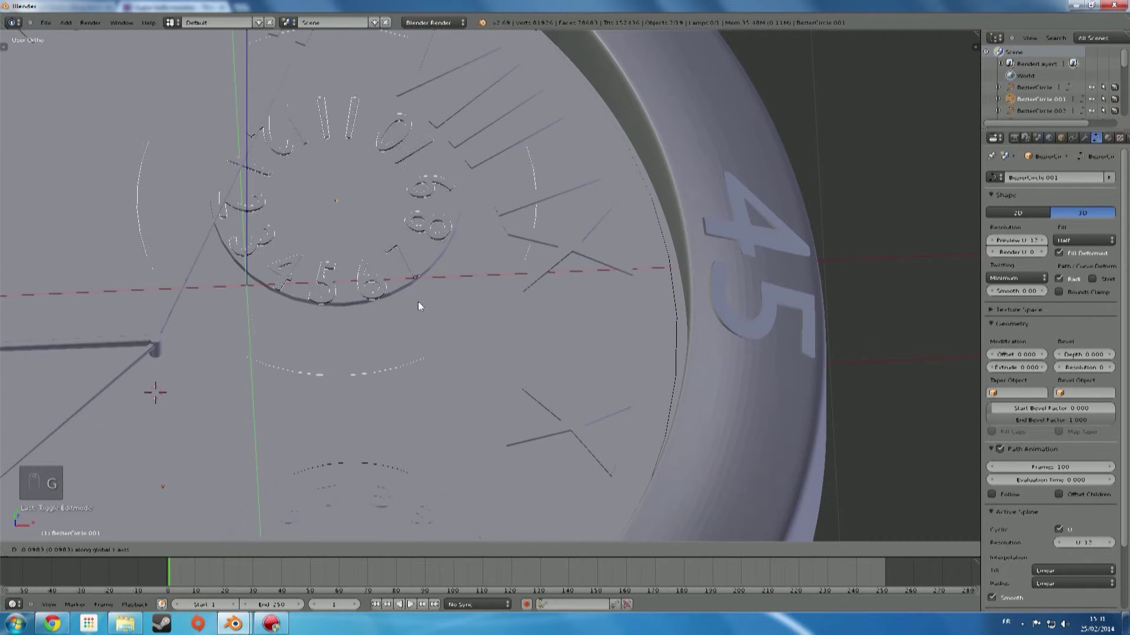
pyautogui.click(423, 293)
# Select number text Text.002 with its guide circle BezierCircle.003 and move both about 0.08 along Y onto the other sub-dial disc
pyautogui.moveTo(422, 293); pyautogui.dragTo(570, 440, button='middle')
pyautogui.rightClick(541, 430)
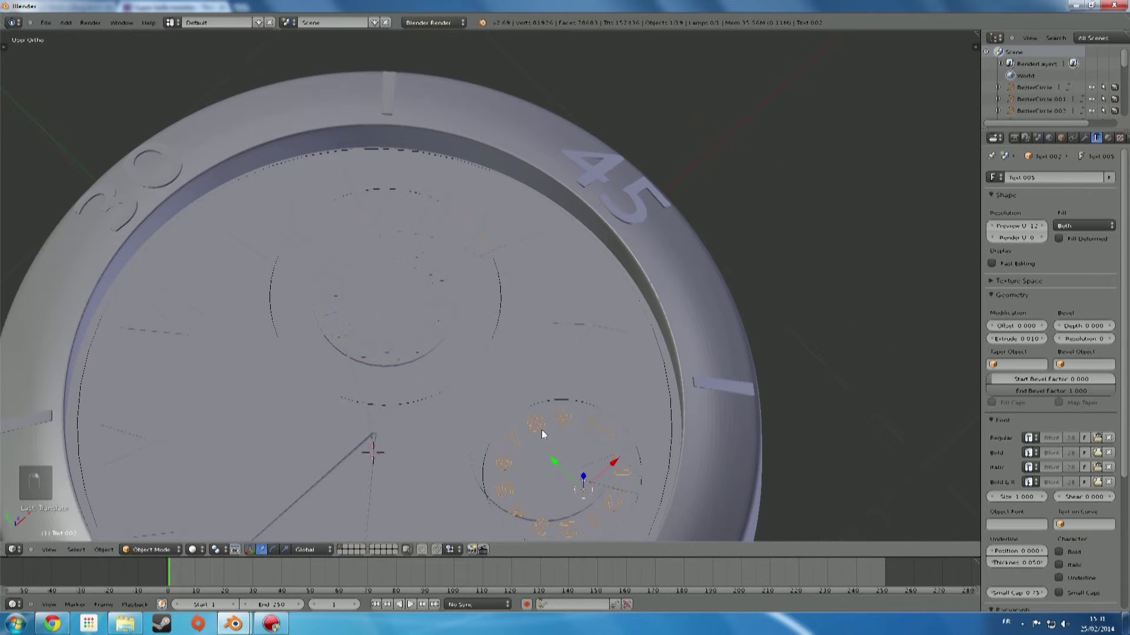
pyautogui.scroll(2, 541, 430)
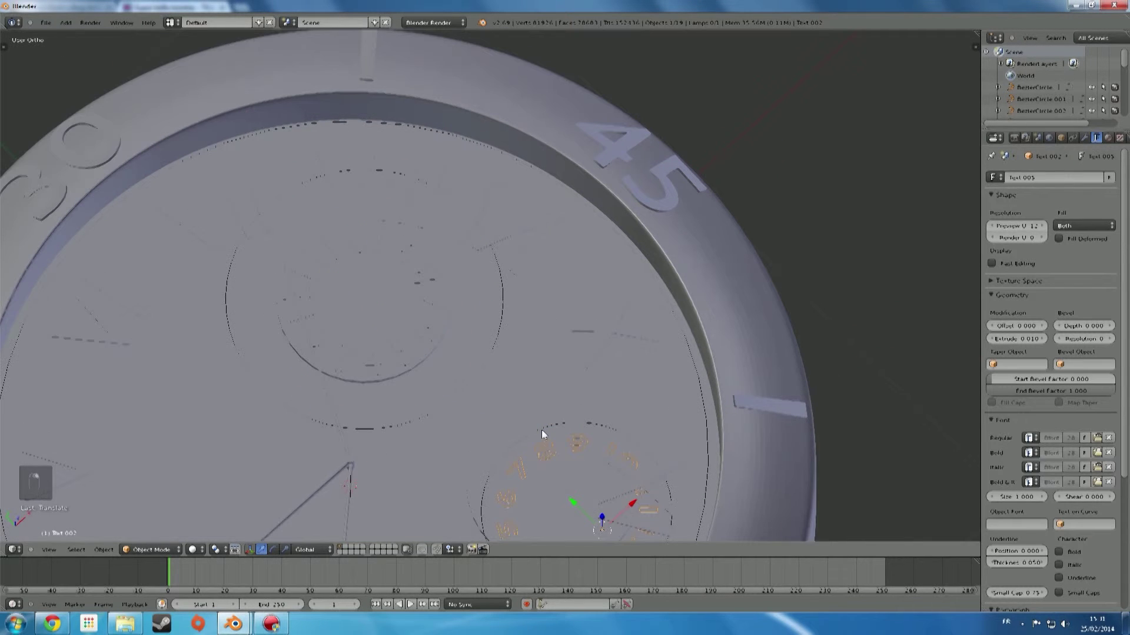
pyautogui.keyDown('shift'); pyautogui.rightClick(479, 520); pyautogui.keyUp('shift')
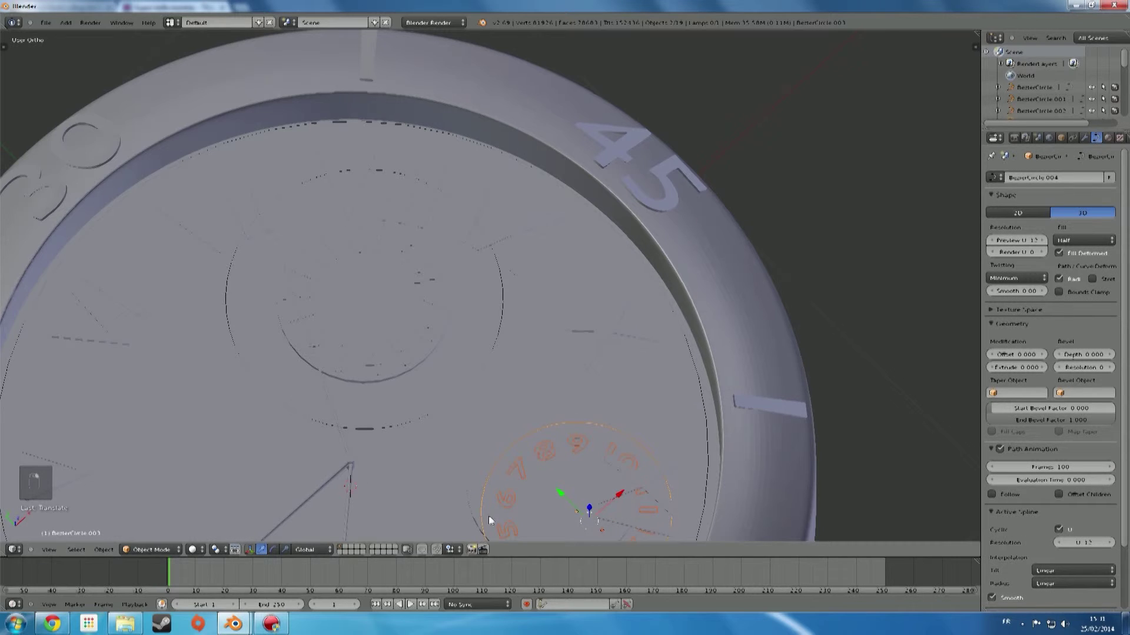
pyautogui.moveTo(489, 516); pyautogui.dragTo(569, 471, button='middle')
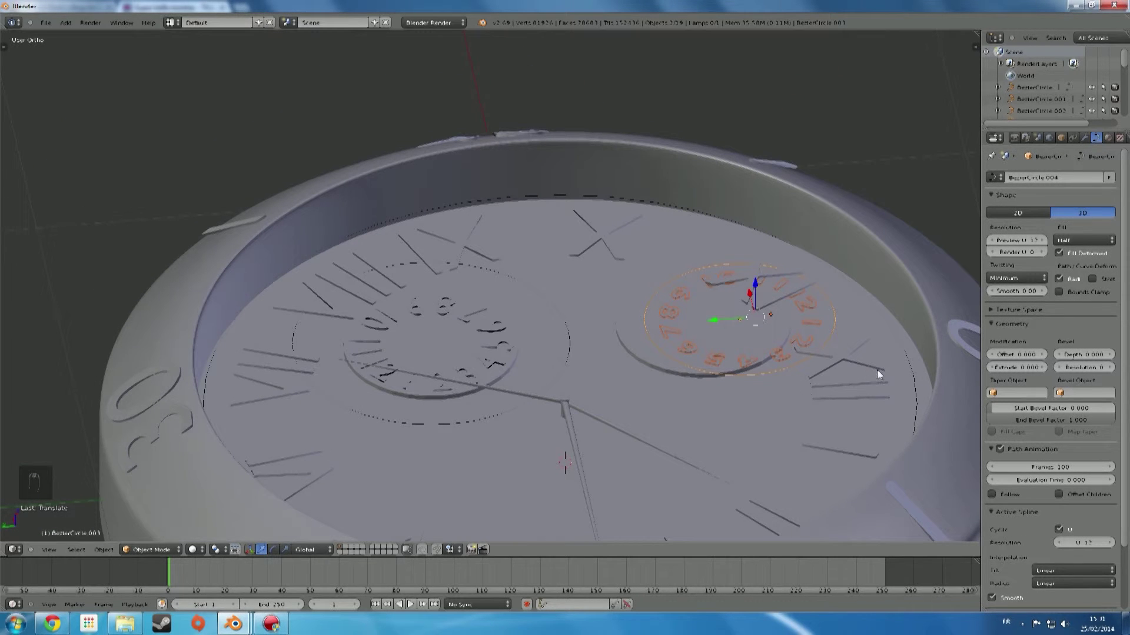
pyautogui.press('g')
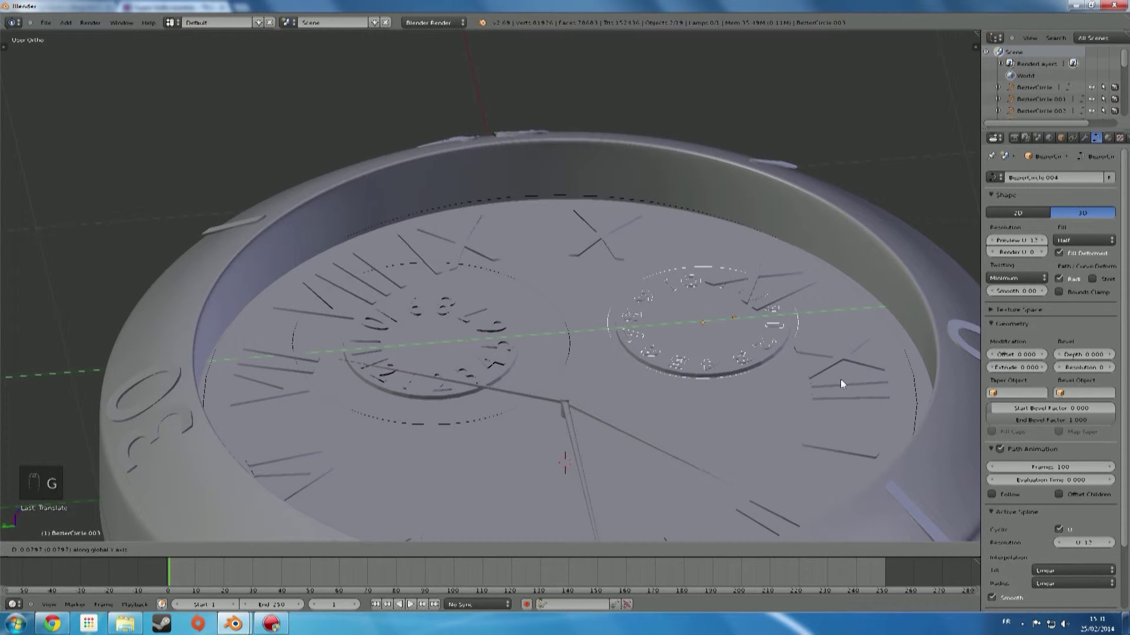
pyautogui.click(840, 379)
# Lower the Roman numeral text along Z onto the dial surface in front wireframe view, then restore solid shading
pyautogui.moveTo(820, 383)
pyautogui.mouseDown(button='middle')
pyautogui.moveTo(863, 400)
pyautogui.moveTo(875, 388)
pyautogui.moveTo(608, 387)
pyautogui.mouseUp(button='middle')
pyautogui.scroll(-3, 872, 387)
pyautogui.rightClick(468, 260)
pyautogui.moveTo(455, 277); pyautogui.dragTo(396, 228, button='middle')
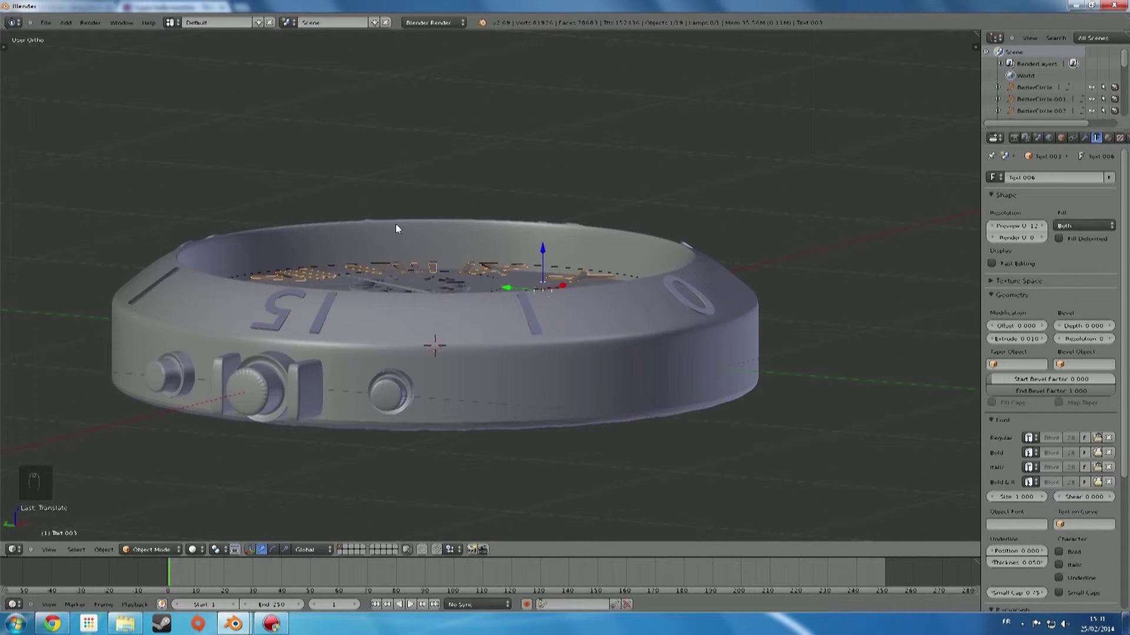
pyautogui.press('KP_1')
pyautogui.press('z')
pyautogui.scroll(4, 442, 297)
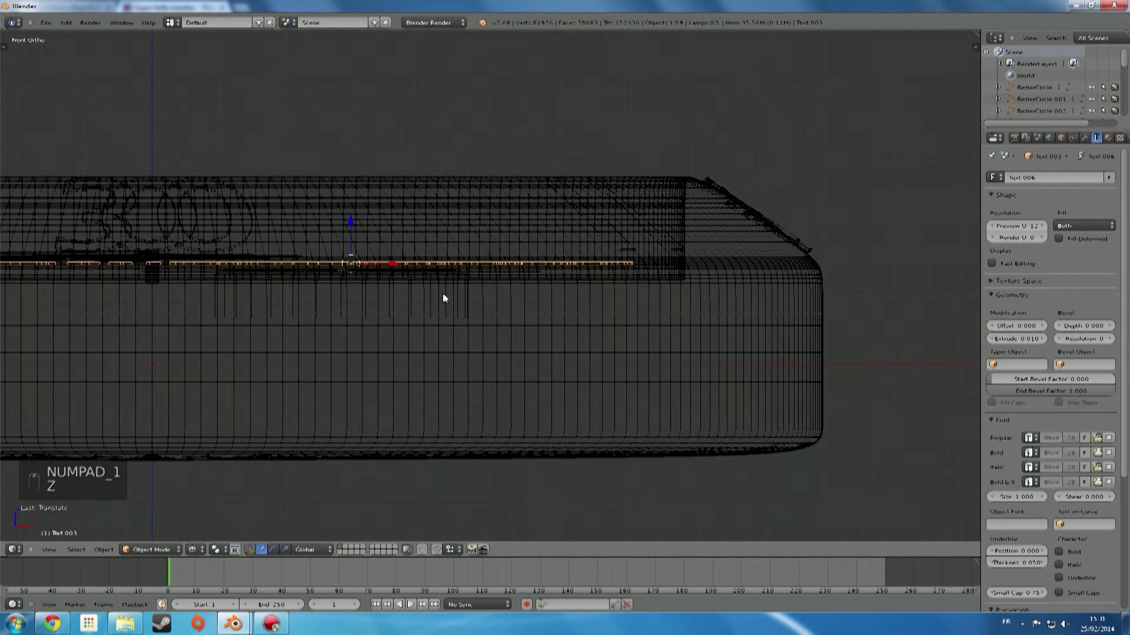
pyautogui.keyDown('shift'); pyautogui.moveTo(485, 321); pyautogui.dragTo(502, 330, button='middle'); pyautogui.keyUp('shift')
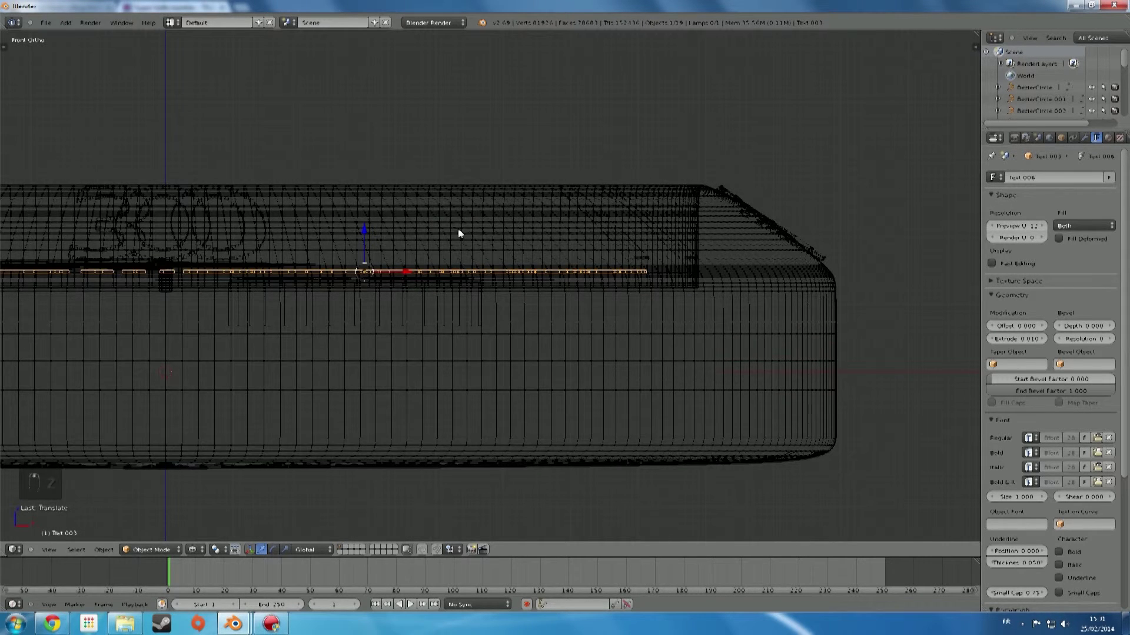
pyautogui.press('g')
pyautogui.press('z')
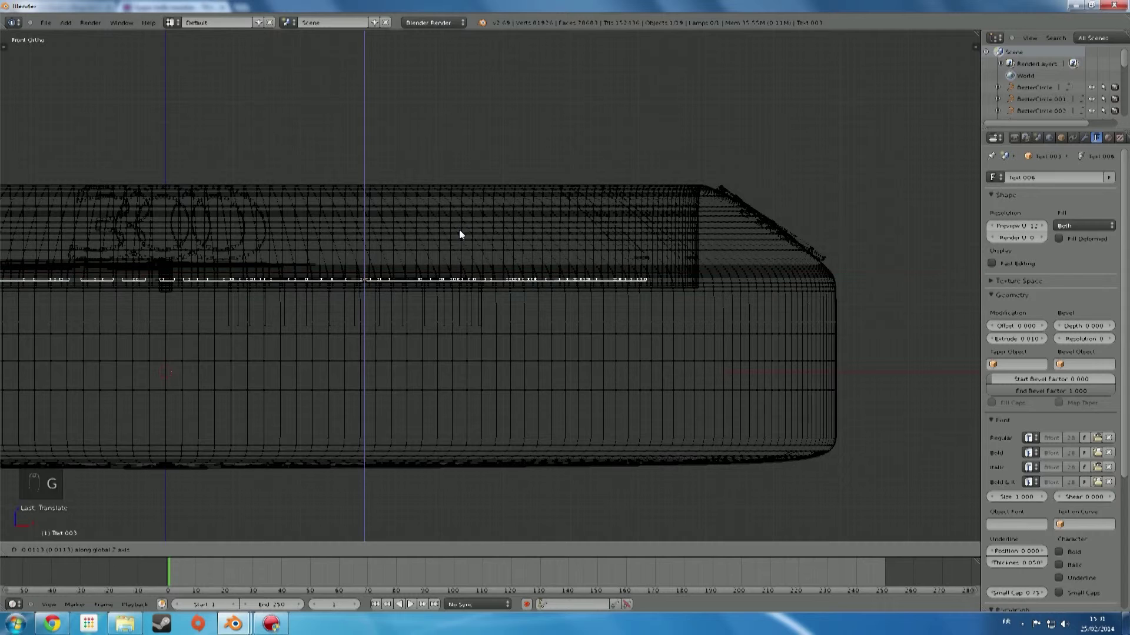
pyautogui.click(458, 234)
pyautogui.press('z')
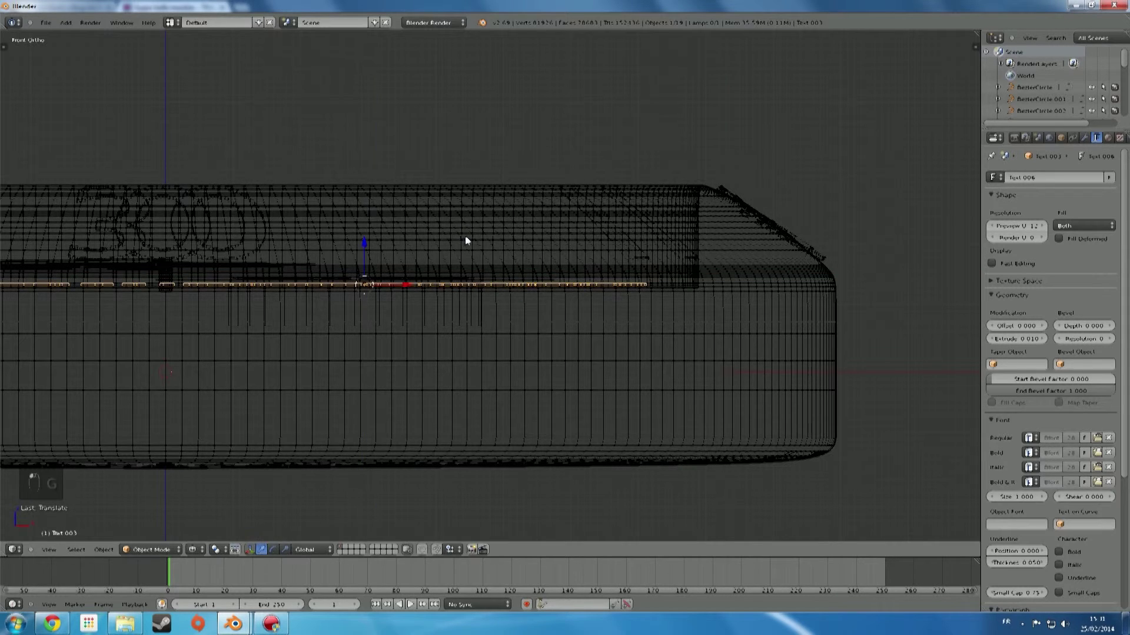
# Scale the Roman numeral text down to about 0.65
pyautogui.moveTo(467, 245)
pyautogui.mouseDown(button='middle')
pyautogui.moveTo(457, 316)
pyautogui.moveTo(548, 343)
pyautogui.moveTo(570, 332)
pyautogui.moveTo(540, 386)
pyautogui.moveTo(533, 347)
pyautogui.mouseUp(button='middle')
pyautogui.scroll(-5, 540, 386)
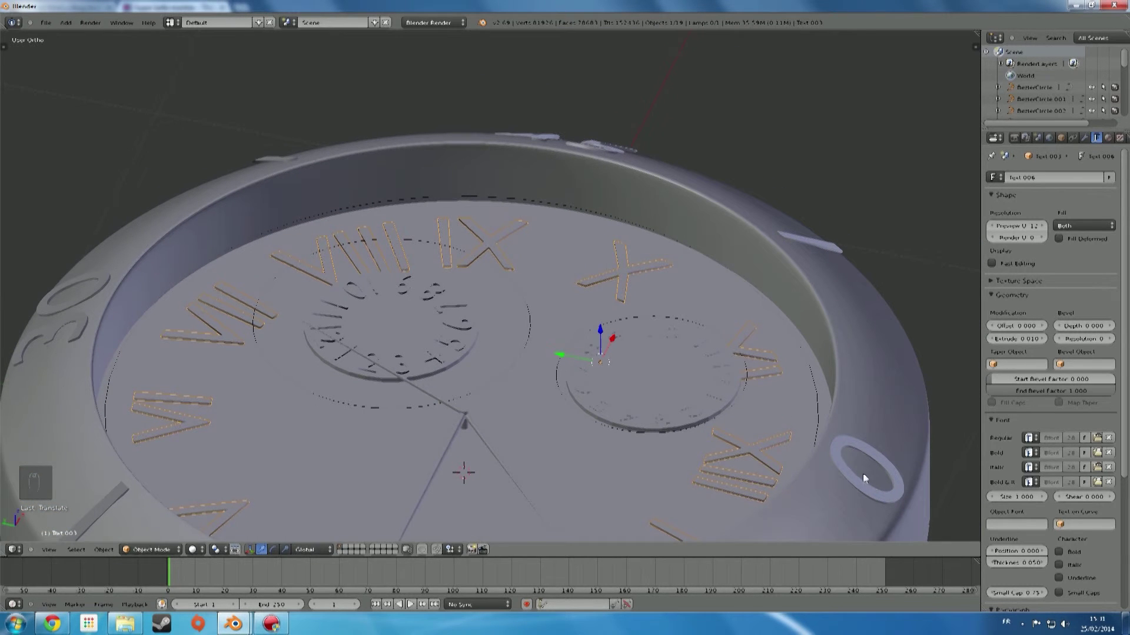
pyautogui.press('s')
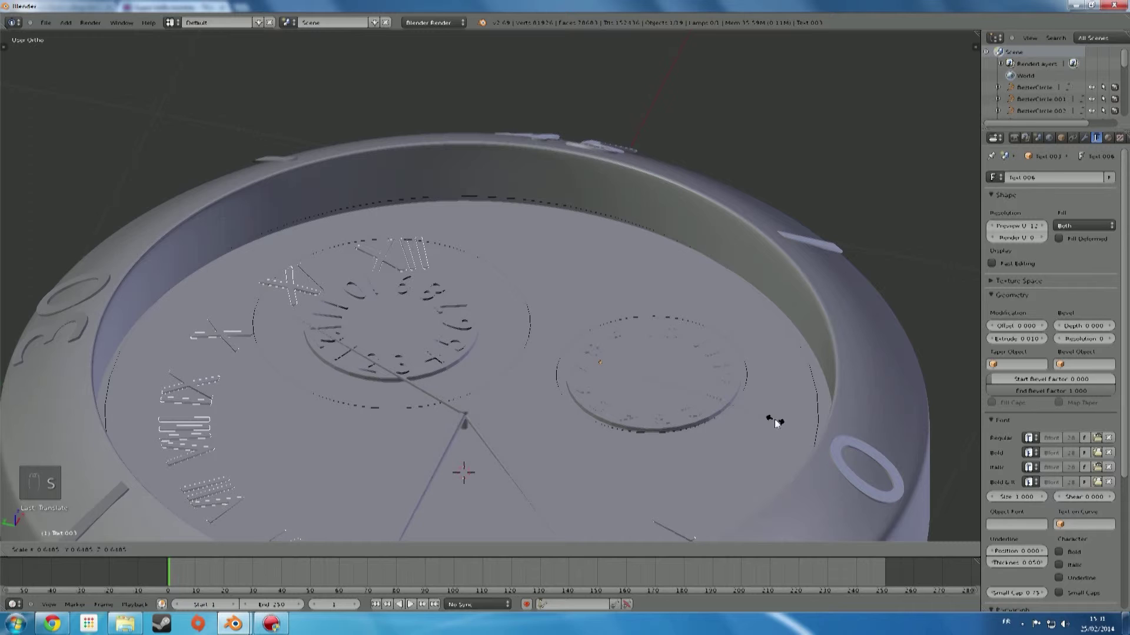
pyautogui.click(776, 422)
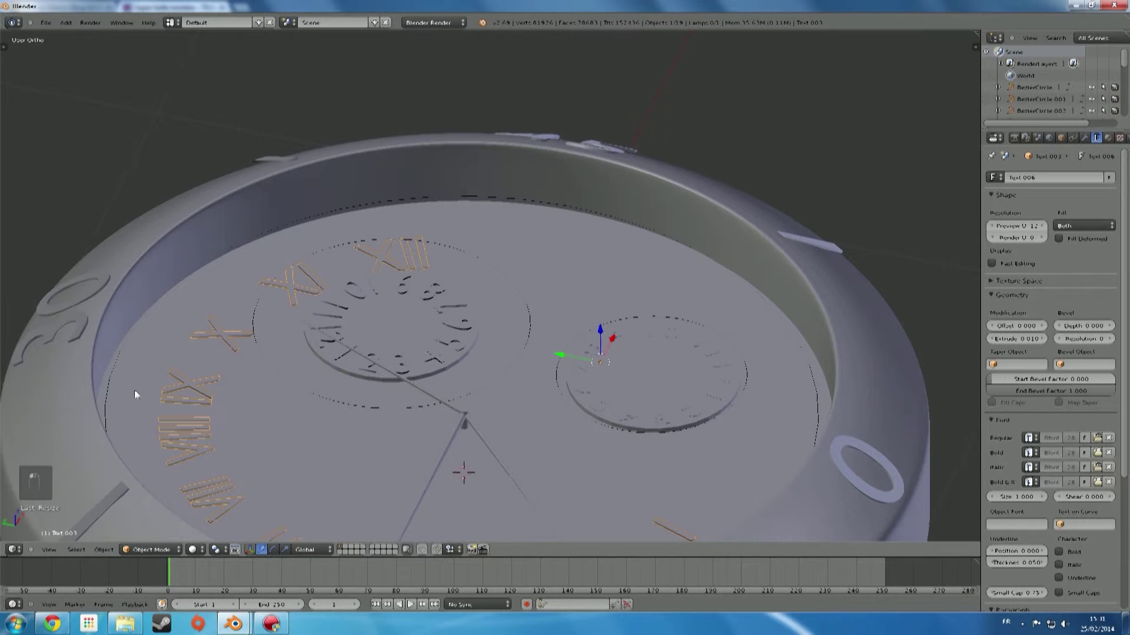
# Try to enlarge the Roman numerals' guide circle BezierCircle.002 by a factor of about 1.15
pyautogui.rightClick(106, 387)
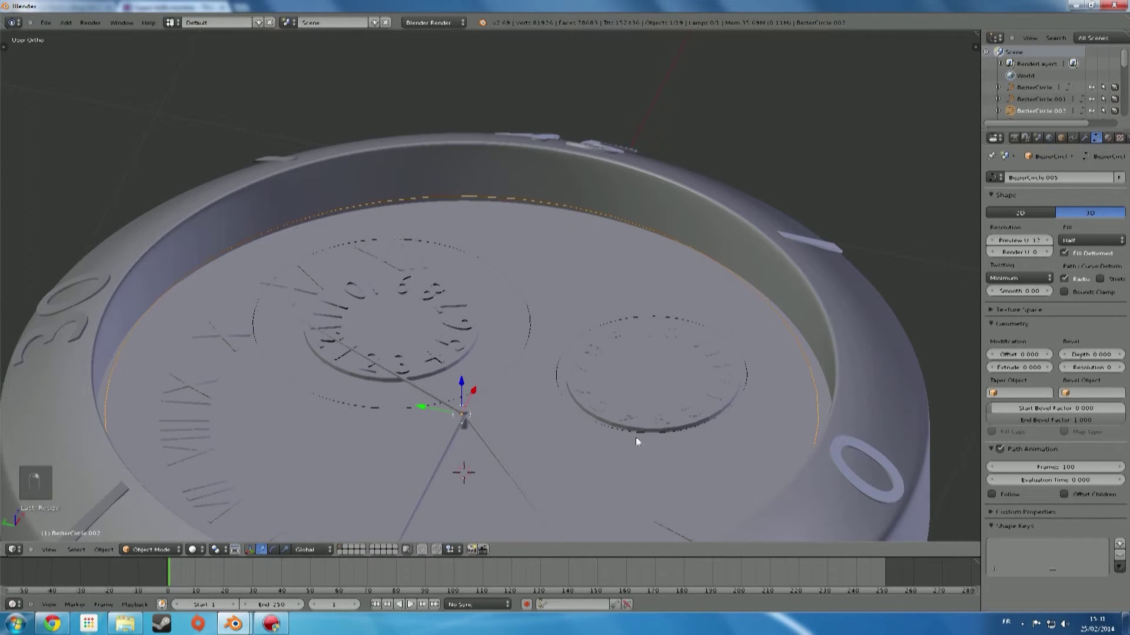
pyautogui.press('s')
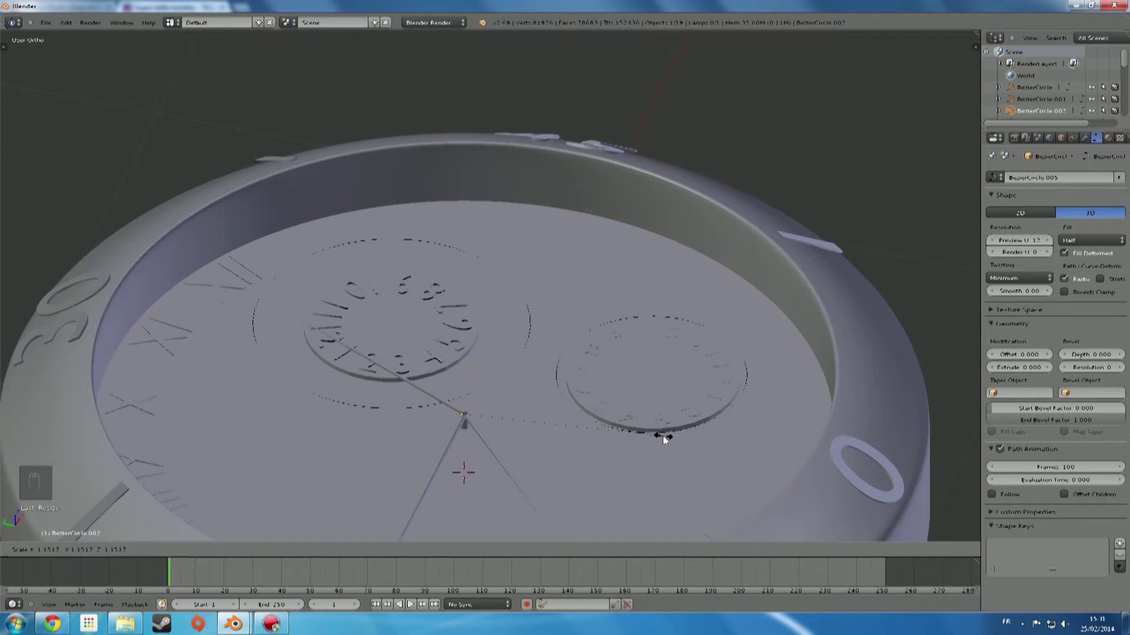
pyautogui.click(662, 436)
# Select the Roman numeral text on the dial and scale it up by a factor of about 1.5
pyautogui.rightClick(228, 344)
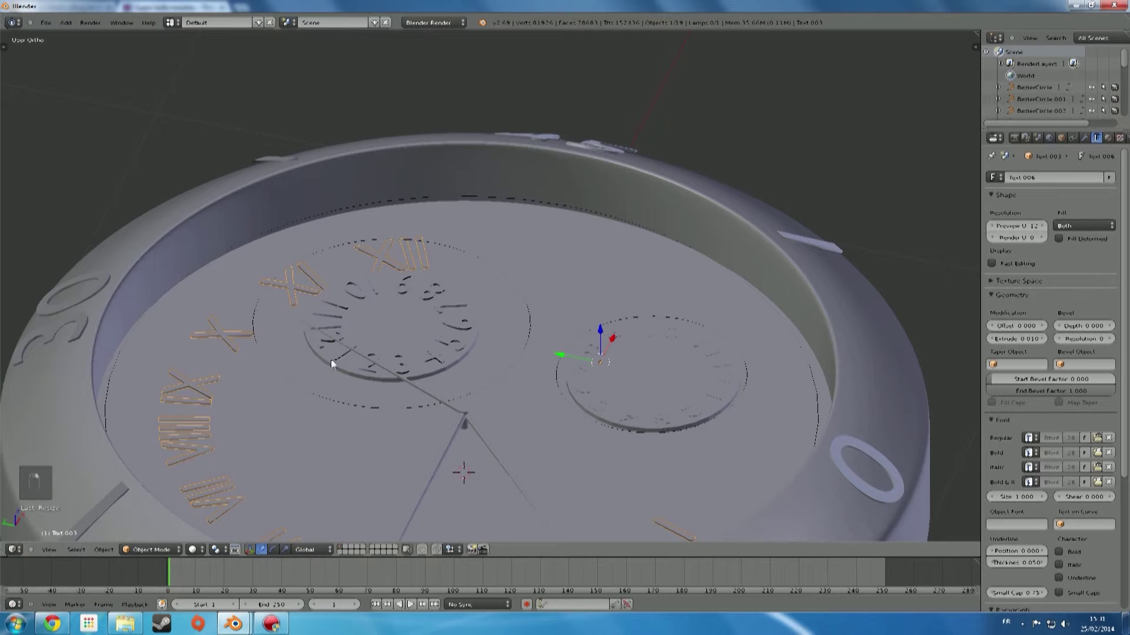
pyautogui.press('s')
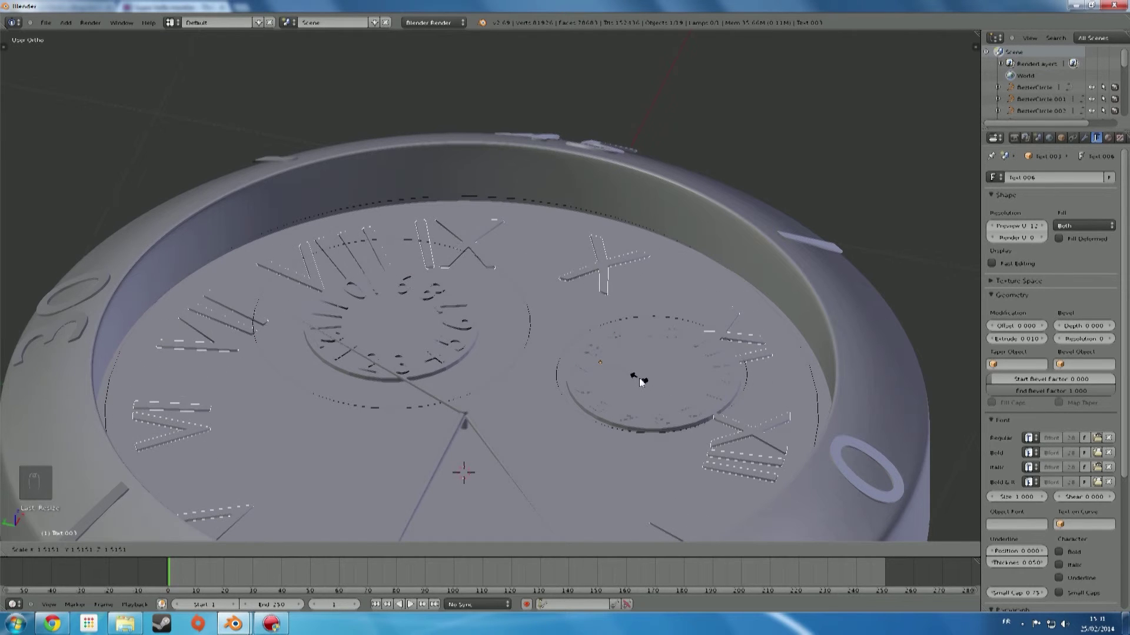
pyautogui.click(640, 379)
# Clear the selection and examine how the Roman numerals sit around the dial and sub-dials from several angles
pyautogui.scroll(-3, 641, 379)
pyautogui.moveTo(641, 378); pyautogui.dragTo(876, 429, button='middle')
pyautogui.scroll(5, 759, 368)
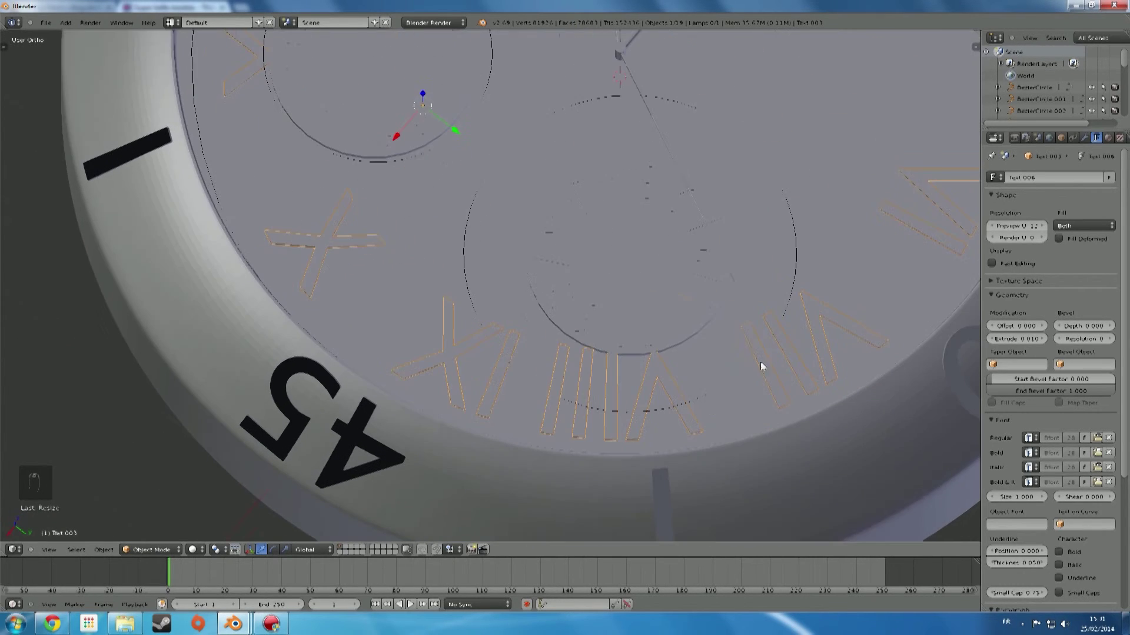
pyautogui.moveTo(741, 535); pyautogui.dragTo(755, 475, button='middle')
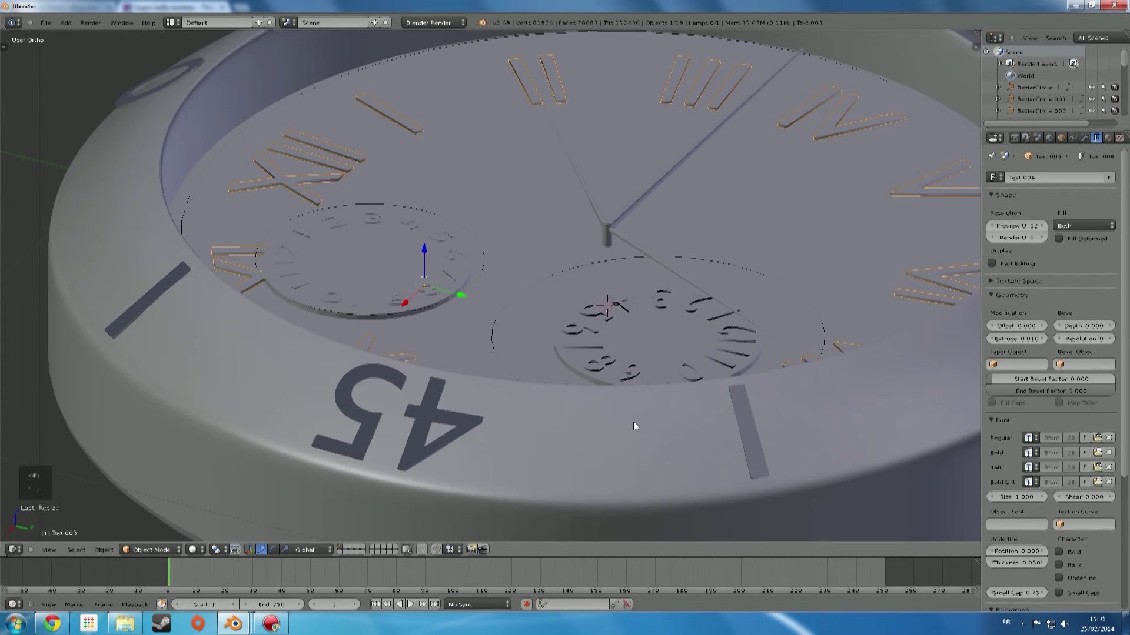
pyautogui.press('a')
pyautogui.moveTo(633, 424); pyautogui.dragTo(406, 466, button='middle')
pyautogui.scroll(5, 647, 212)
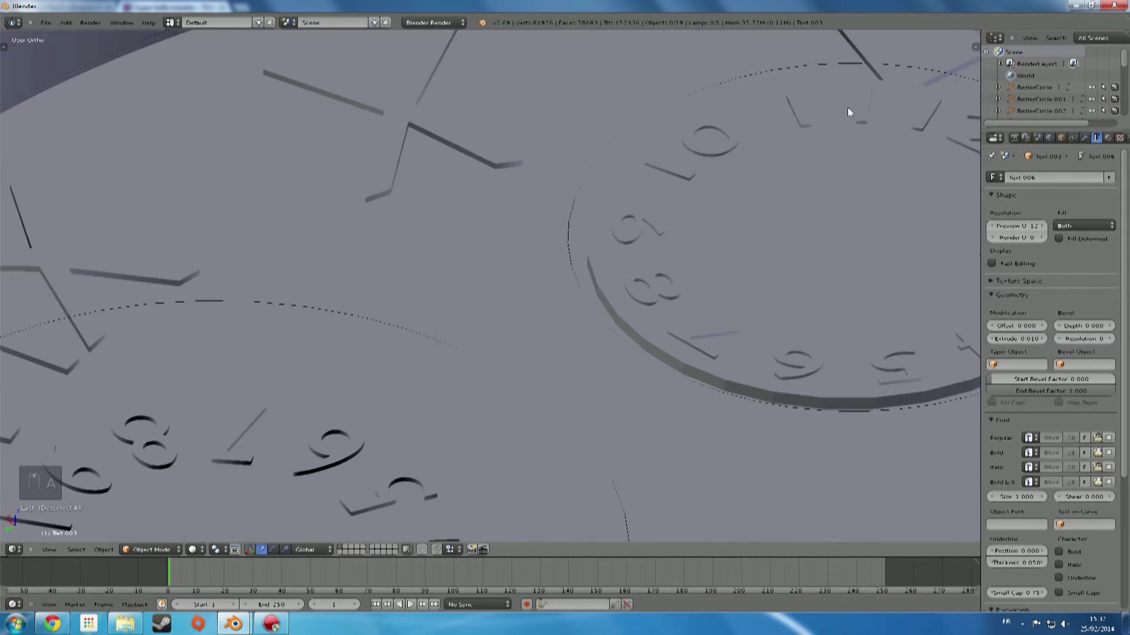
pyautogui.scroll(-3, 847, 112)
pyautogui.scroll(-4, 719, 215)
pyautogui.moveTo(718, 214); pyautogui.dragTo(658, 213, button='middle')
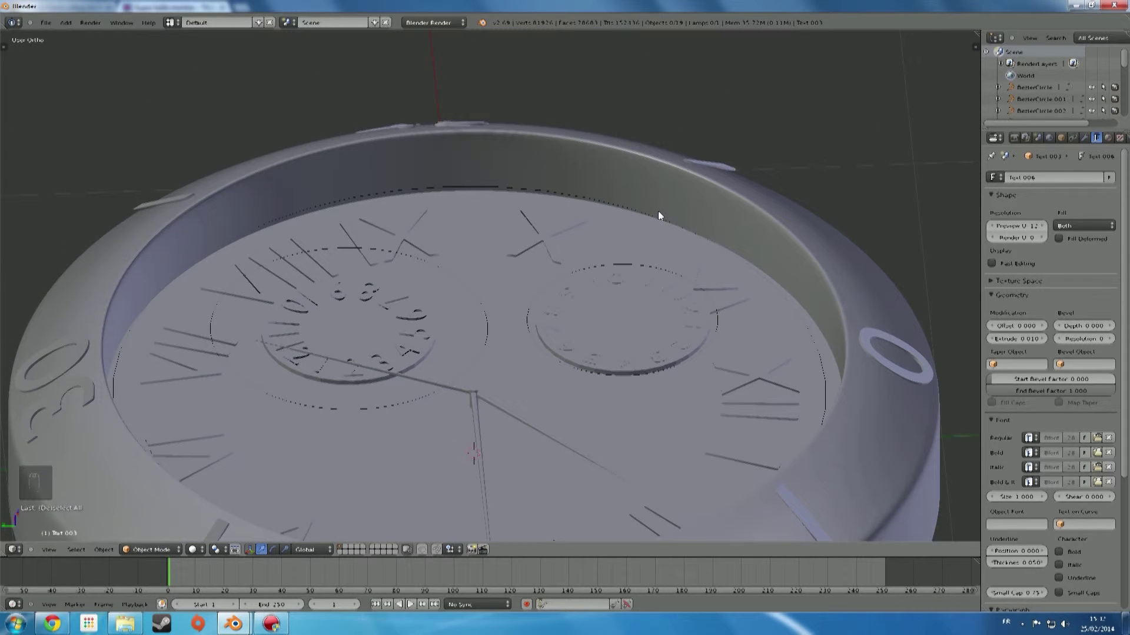
# Select the Roman numerals' guide circle BezierCircle.002 and enlarge it by a factor of about 1.16
pyautogui.rightClick(619, 205)
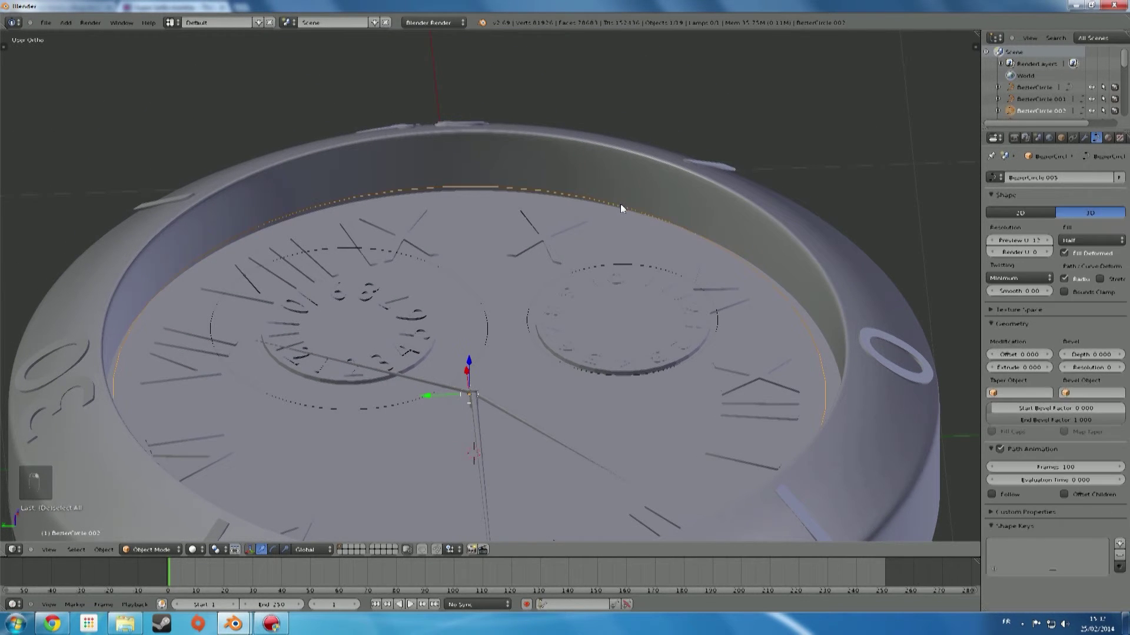
pyautogui.scroll(-5, 640, 203)
pyautogui.press('KP_7')
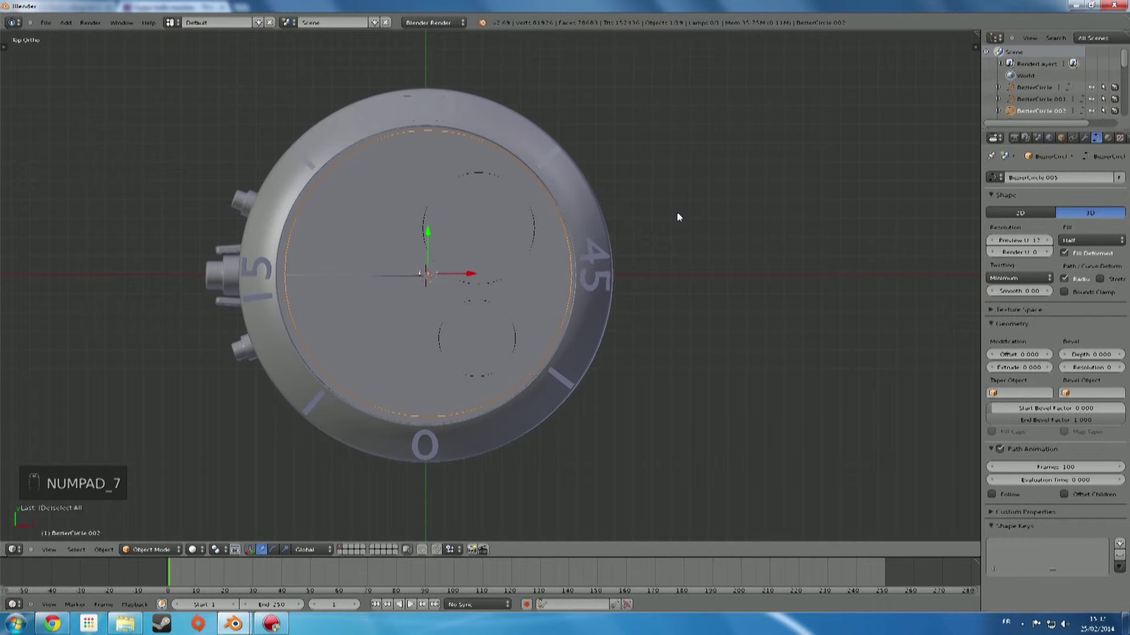
pyautogui.scroll(5, 676, 213)
pyautogui.scroll(-8, 689, 194)
pyautogui.moveTo(705, 157); pyautogui.dragTo(749, 200, button='middle')
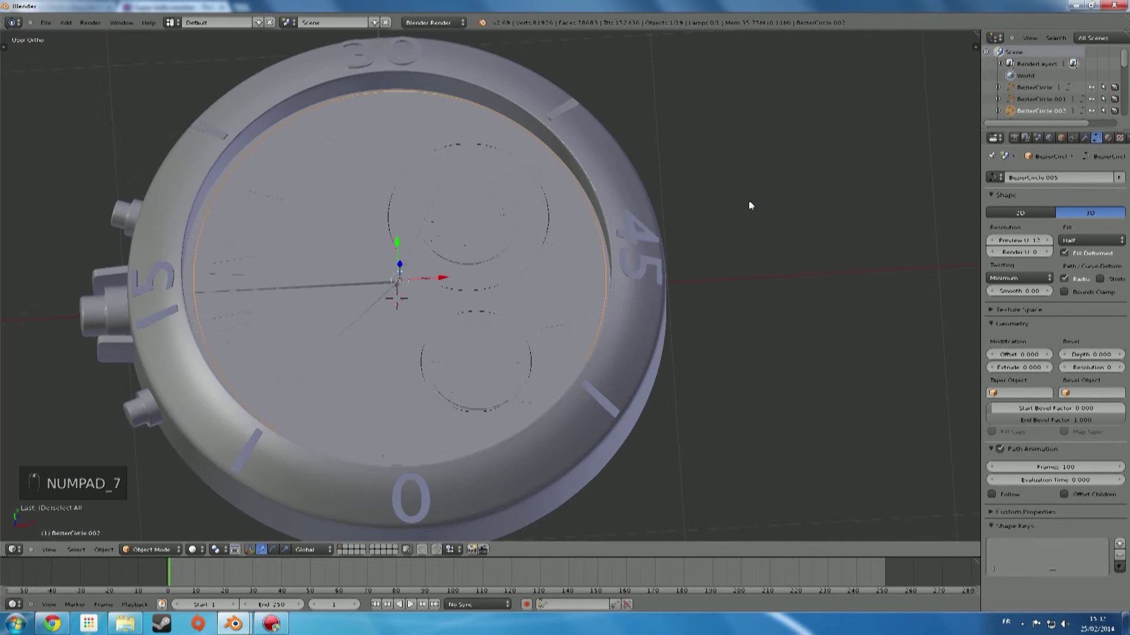
pyautogui.press('s')
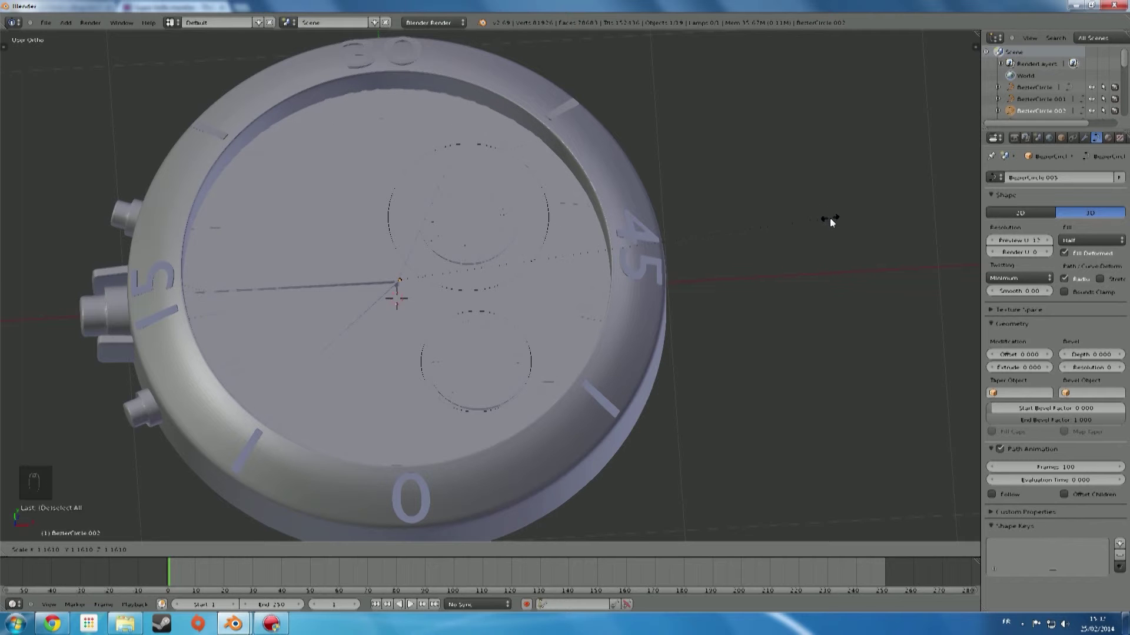
pyautogui.click(829, 218)
# Select the Roman numeral text and rescale it to fit along the rim of the dial
pyautogui.moveTo(830, 218); pyautogui.dragTo(507, 96, button='middle')
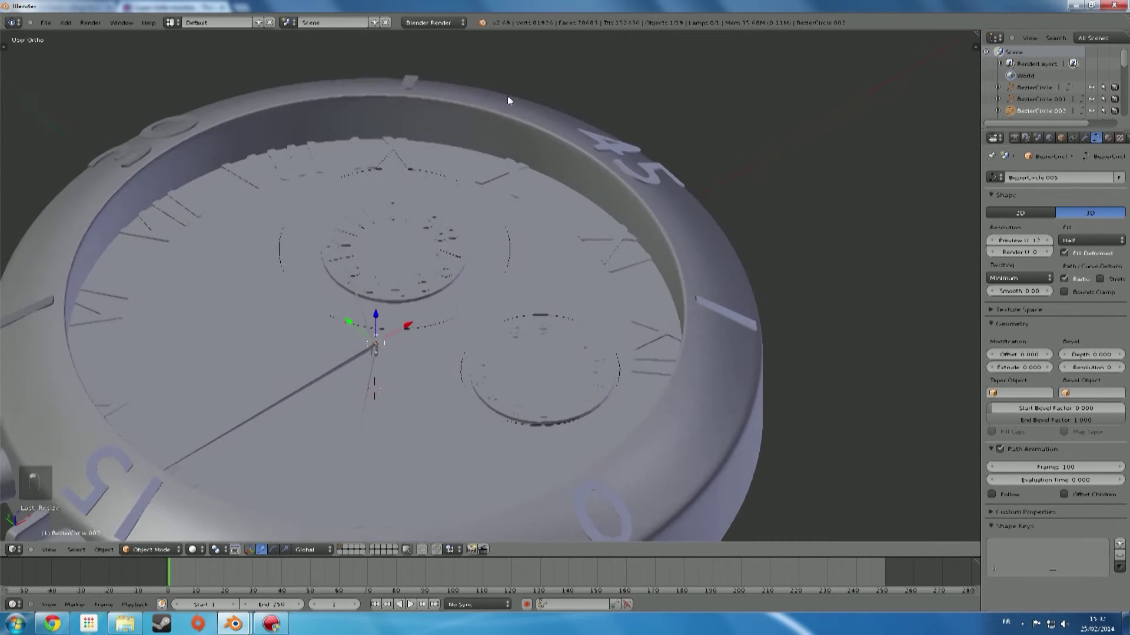
pyautogui.rightClick(390, 148)
pyautogui.press('s')
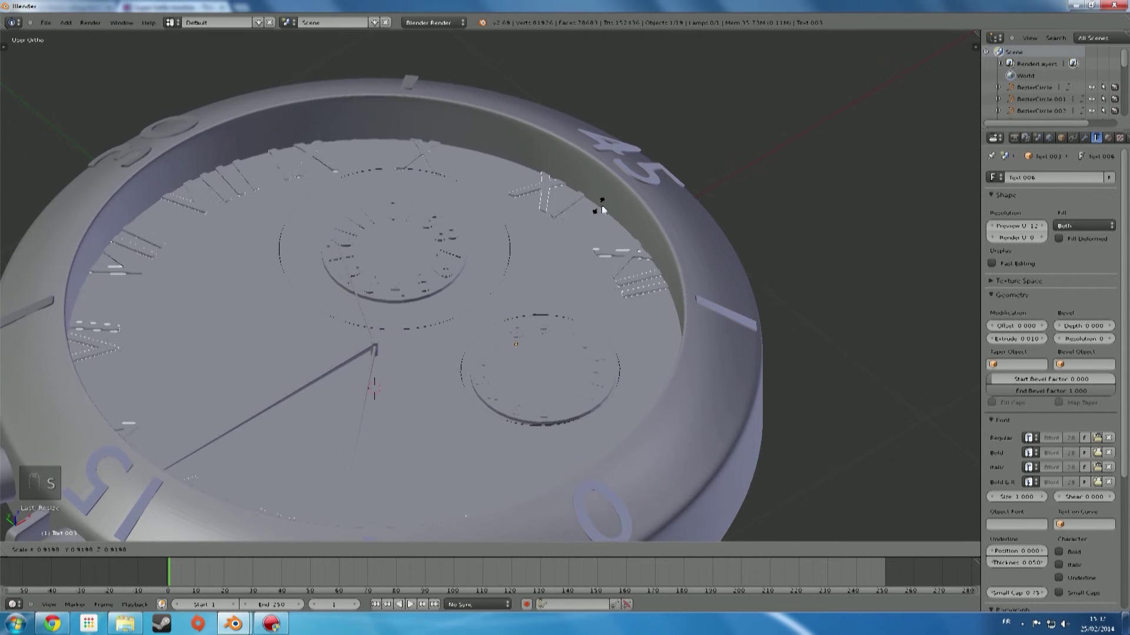
pyautogui.click(666, 208)
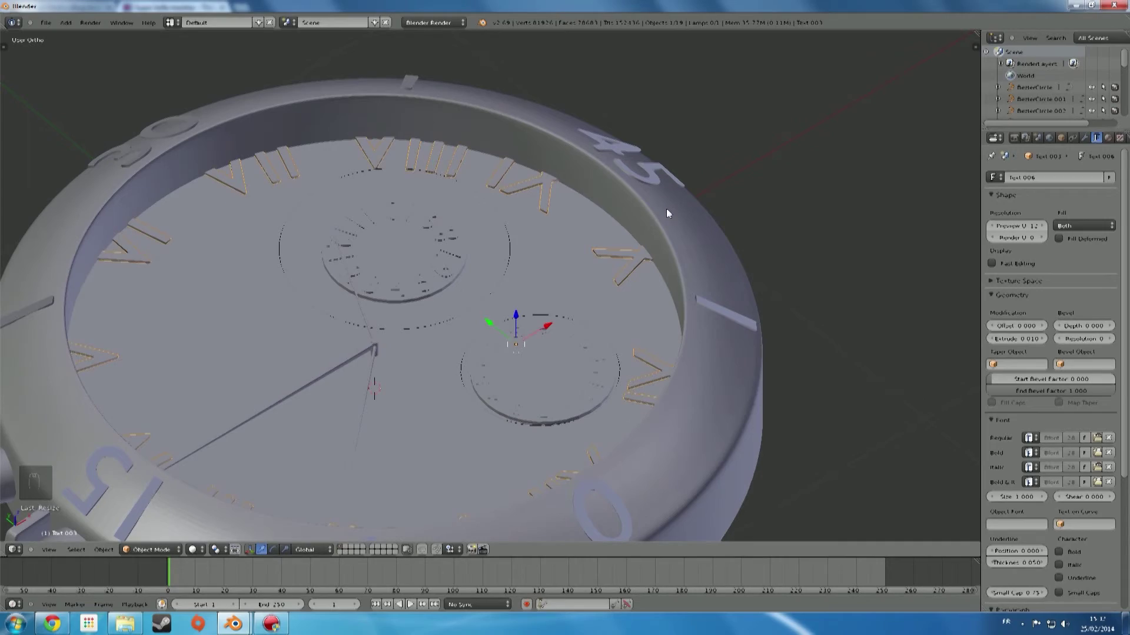
# Try to shrink the bezel markings' guide circle BezierCircle to about 0.97
pyautogui.press('z')
pyautogui.rightClick(683, 262)
pyautogui.rightClick(683, 314)
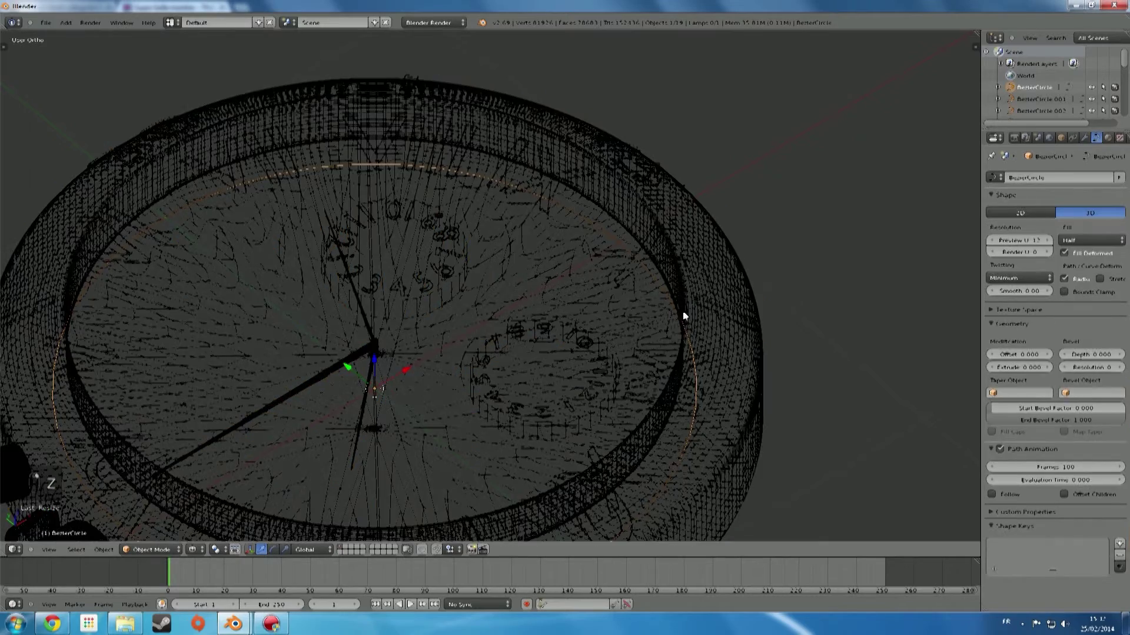
pyautogui.scroll(-2, 775, 363)
pyautogui.moveTo(775, 363)
pyautogui.mouseDown(button='middle')
pyautogui.moveTo(781, 380)
pyautogui.moveTo(751, 416)
pyautogui.moveTo(742, 320)
pyautogui.moveTo(767, 299)
pyautogui.mouseUp(button='middle')
pyautogui.press('z')
pyautogui.press('KP_7')
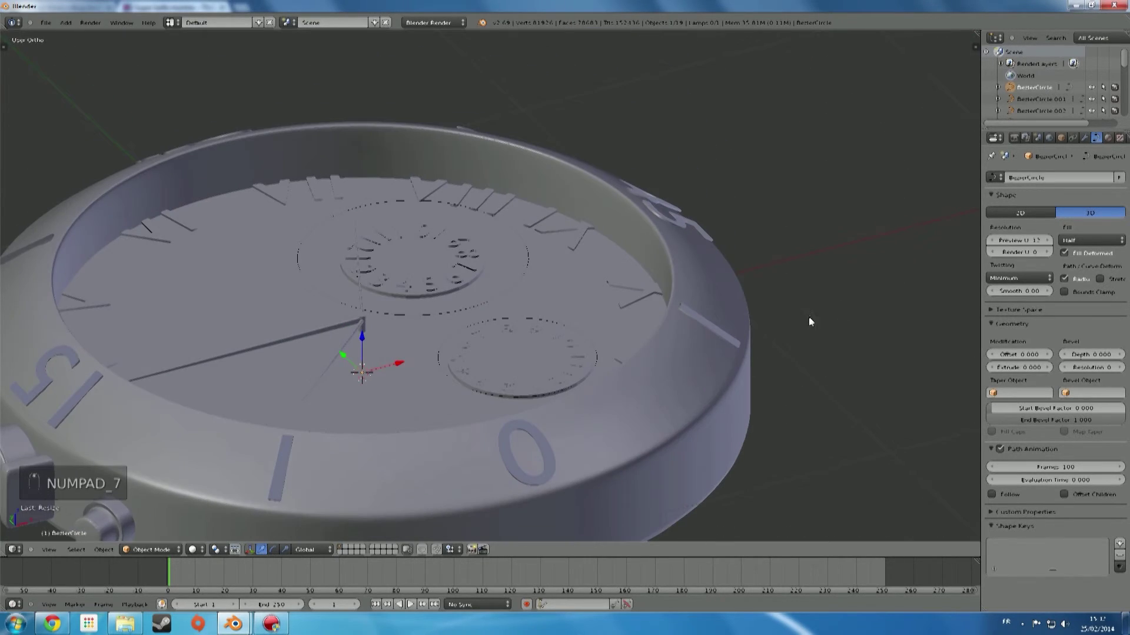
pyautogui.press('s')
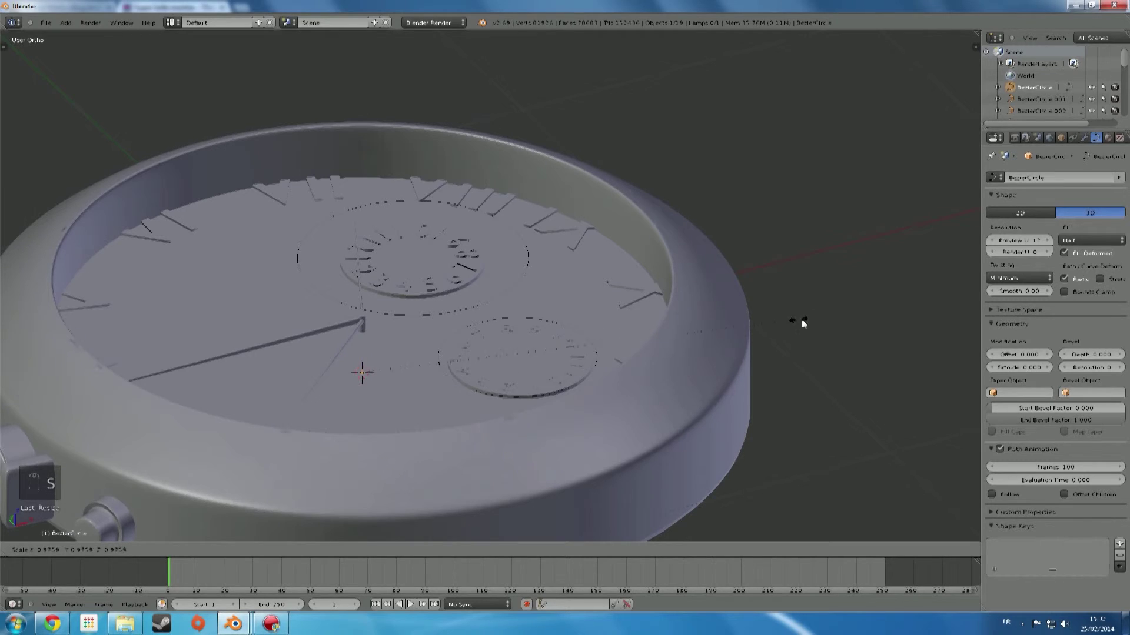
pyautogui.press('z')
pyautogui.moveTo(734, 399)
pyautogui.mouseDown(button='middle')
pyautogui.moveTo(769, 424)
pyautogui.moveTo(777, 371)
pyautogui.mouseUp(button='middle')
pyautogui.rightClick(732, 411)
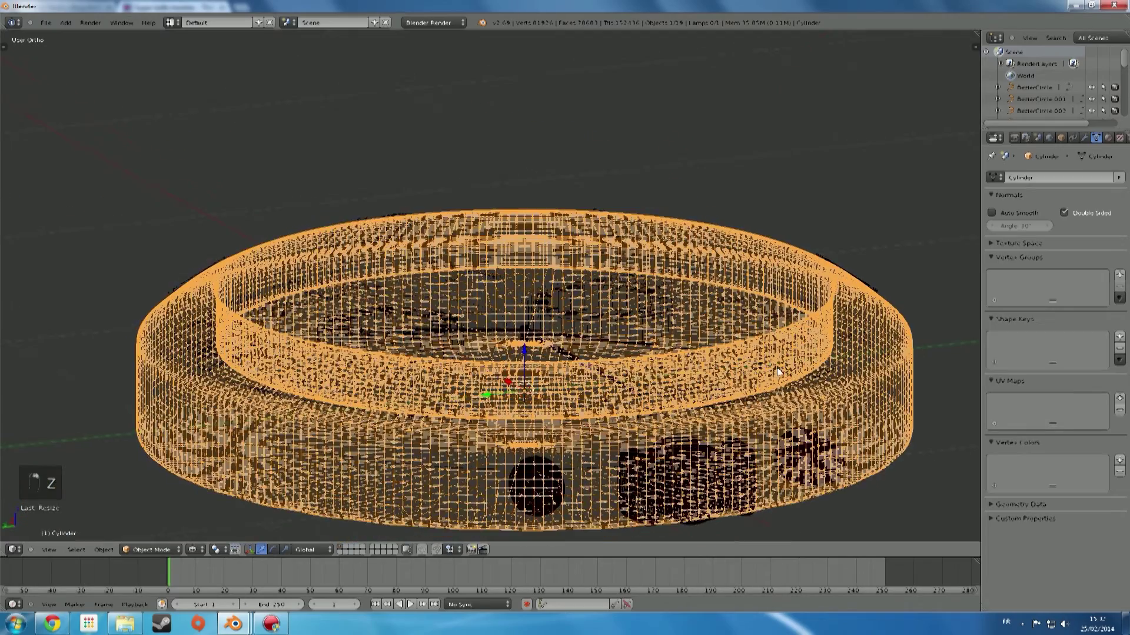
pyautogui.rightClick(753, 418)
pyautogui.rightClick(588, 430)
pyautogui.rightClick(569, 436)
pyautogui.rightClick(565, 436)
pyautogui.moveTo(518, 419); pyautogui.dragTo(555, 506, button='middle')
pyautogui.scroll(3, 482, 509)
pyautogui.scroll(-4, 483, 510)
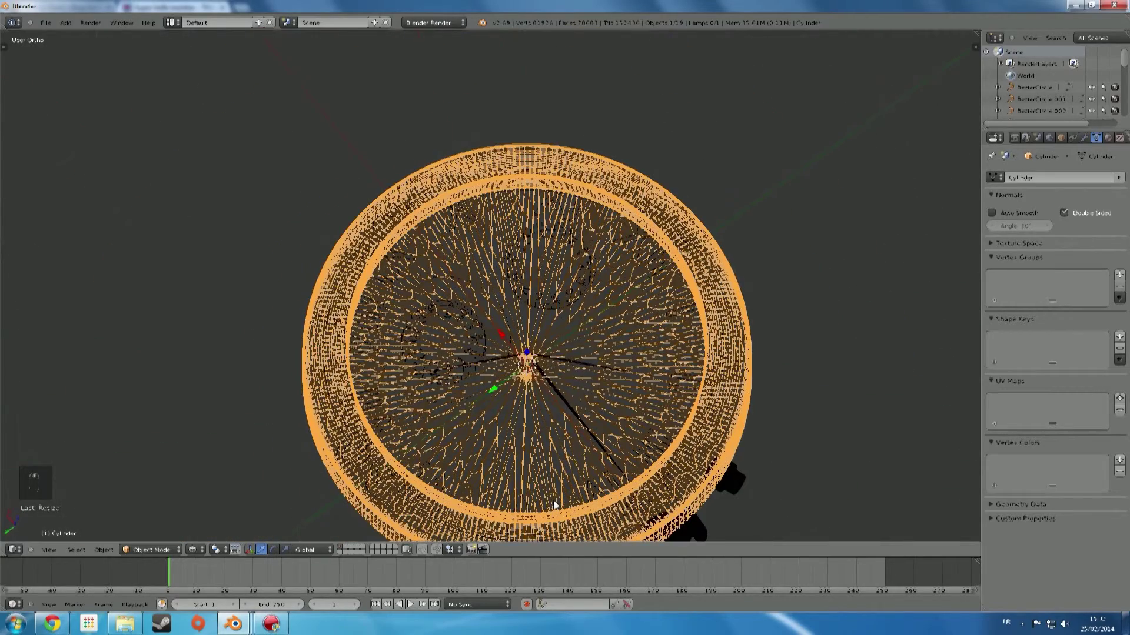
pyautogui.press('KP_1')
pyautogui.press('z')
pyautogui.scroll(4, 402, 240)
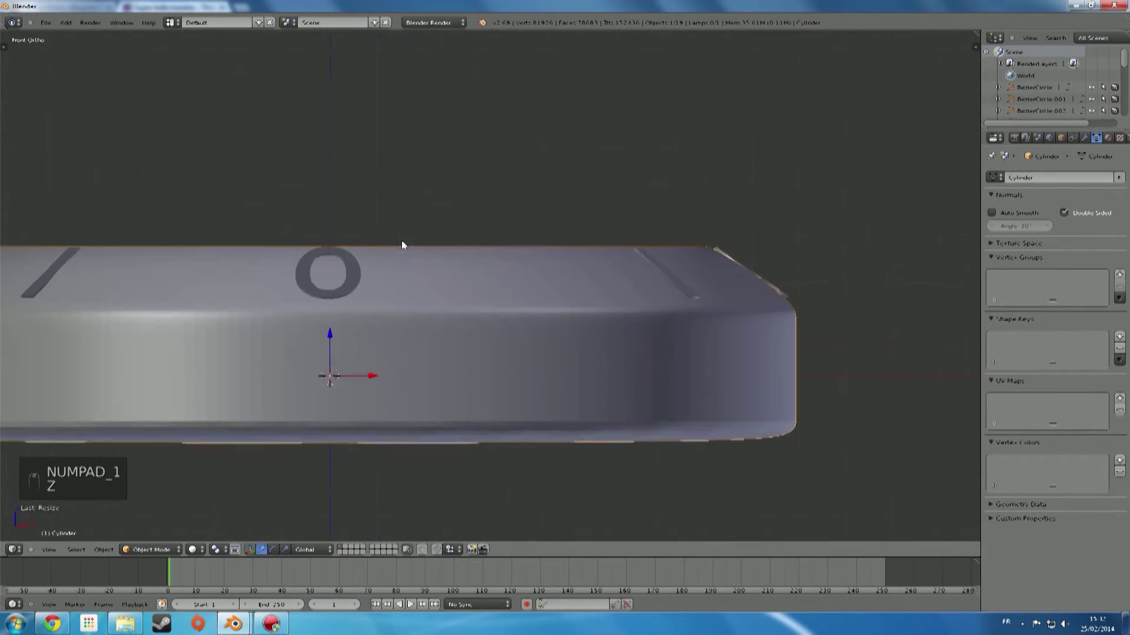
pyautogui.moveTo(457, 172); pyautogui.dragTo(513, 238, button='middle')
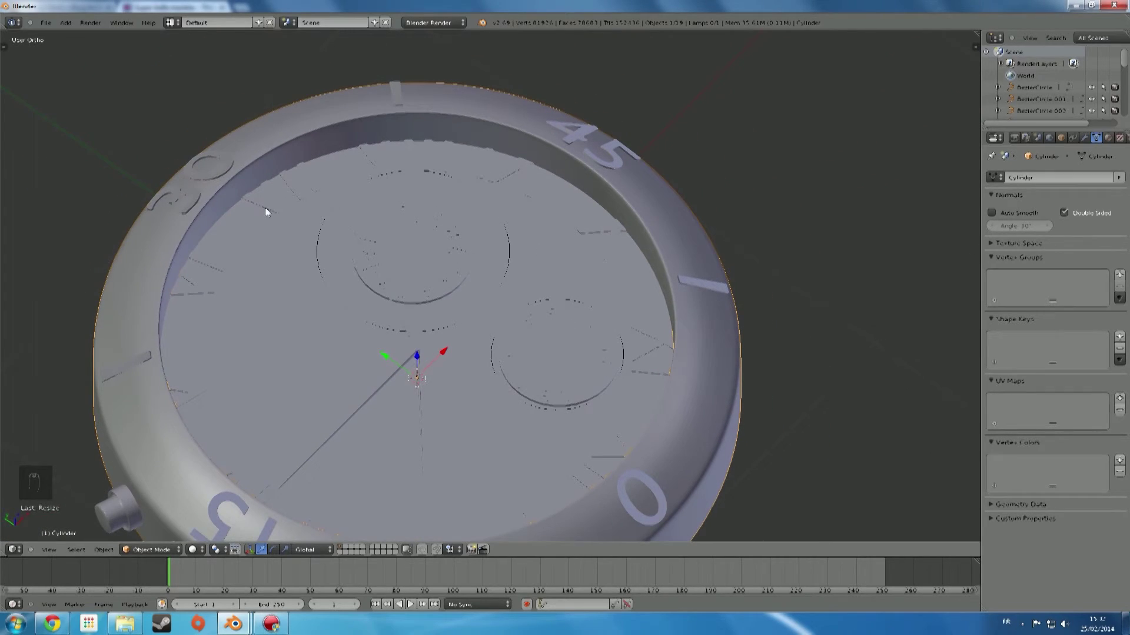
# Reselect the bezel markings' guide circle in wireframe and try scaling it to about 0.96
pyautogui.press('z')
pyautogui.rightClick(198, 235)
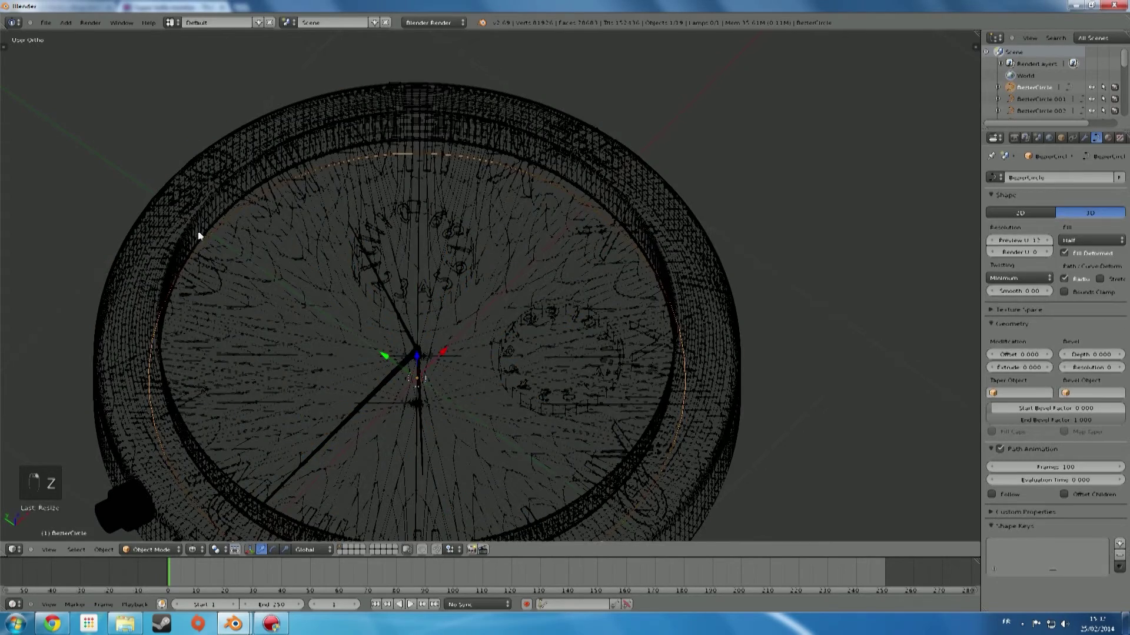
pyautogui.press('z')
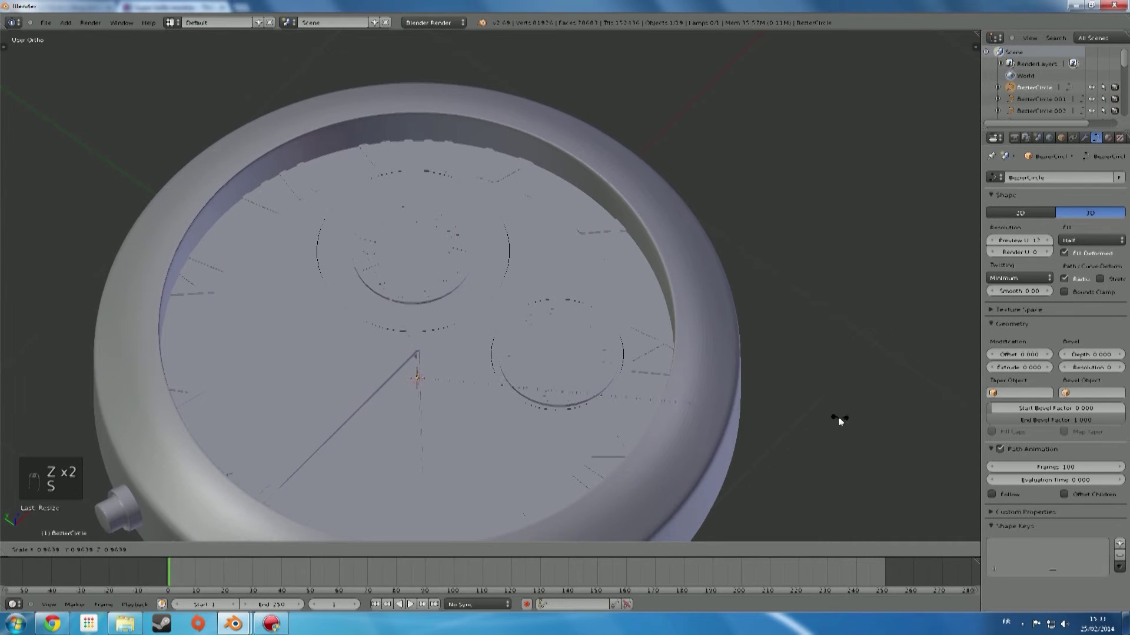
pyautogui.press('s')
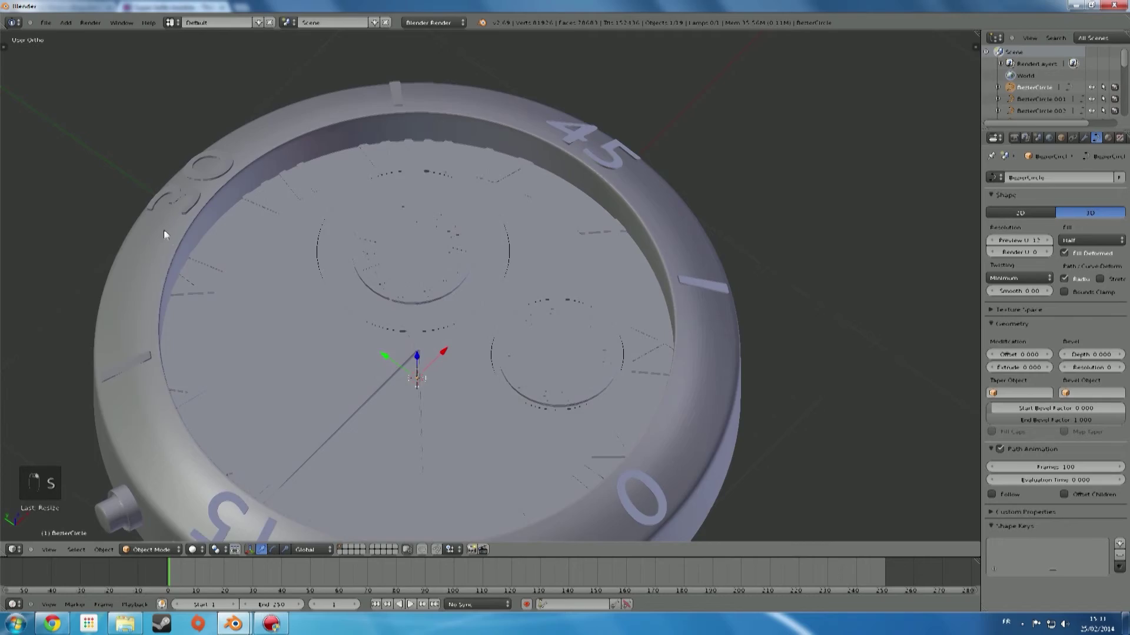
# Select guide circle BezierCircle.002 in wireframe, restore solid shading and enlarge the circle by a factor of about 1.05
pyautogui.press('z')
pyautogui.rightClick(135, 315)
pyautogui.rightClick(131, 323)
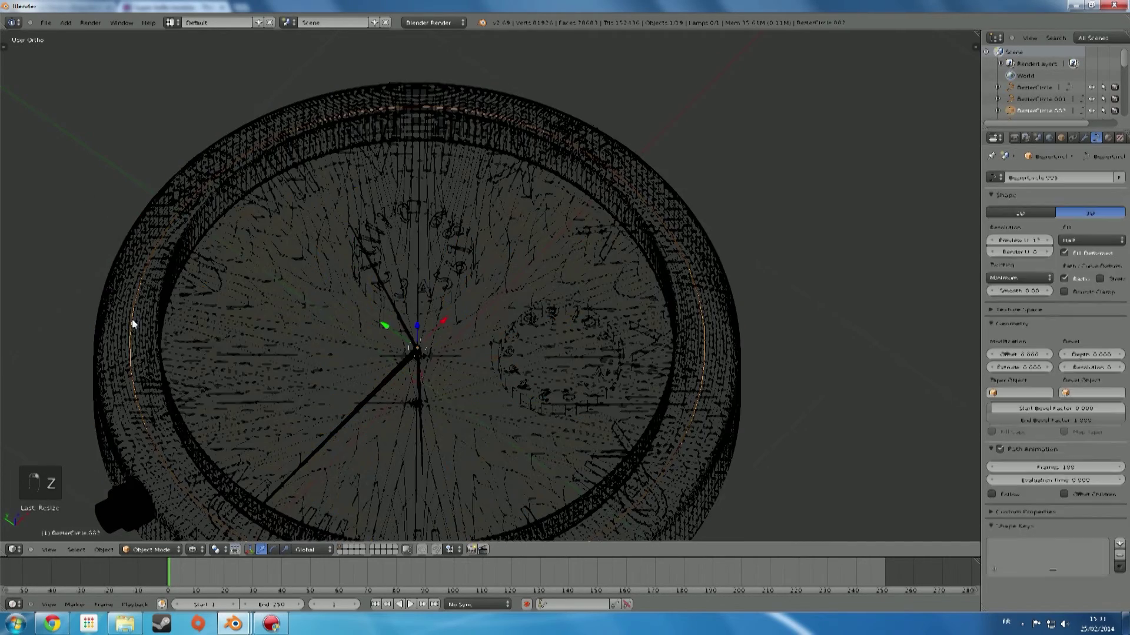
pyautogui.press('z')
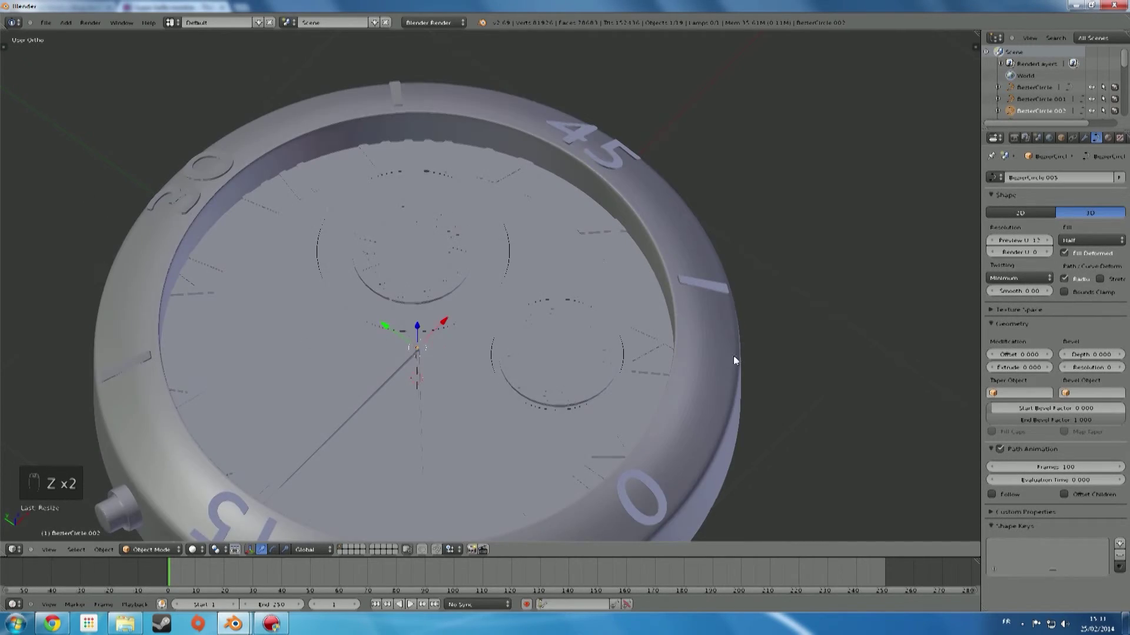
pyautogui.scroll(-2, 734, 360)
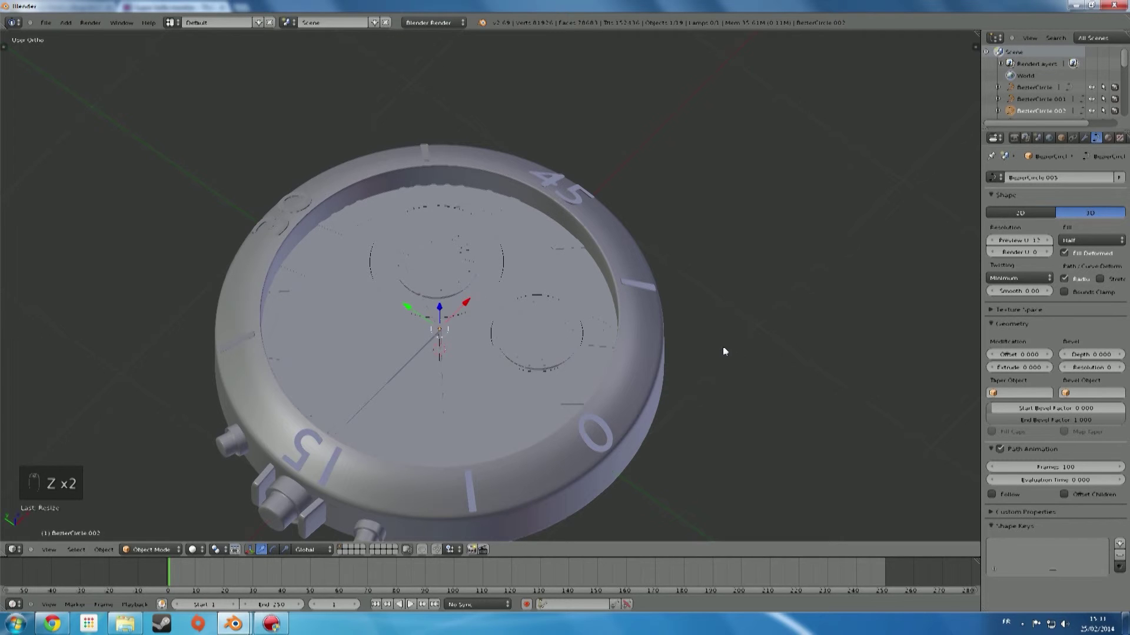
pyautogui.press('s')
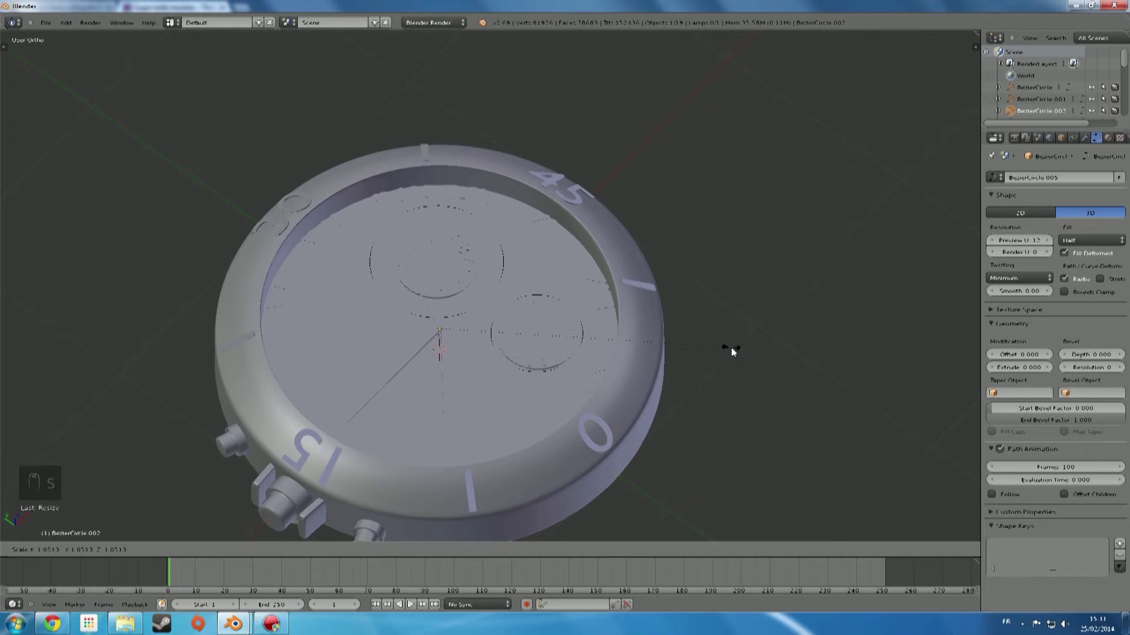
pyautogui.click(731, 347)
# Select the Roman numeral text and scale it up by a factor of about 1.06
pyautogui.rightClick(493, 206)
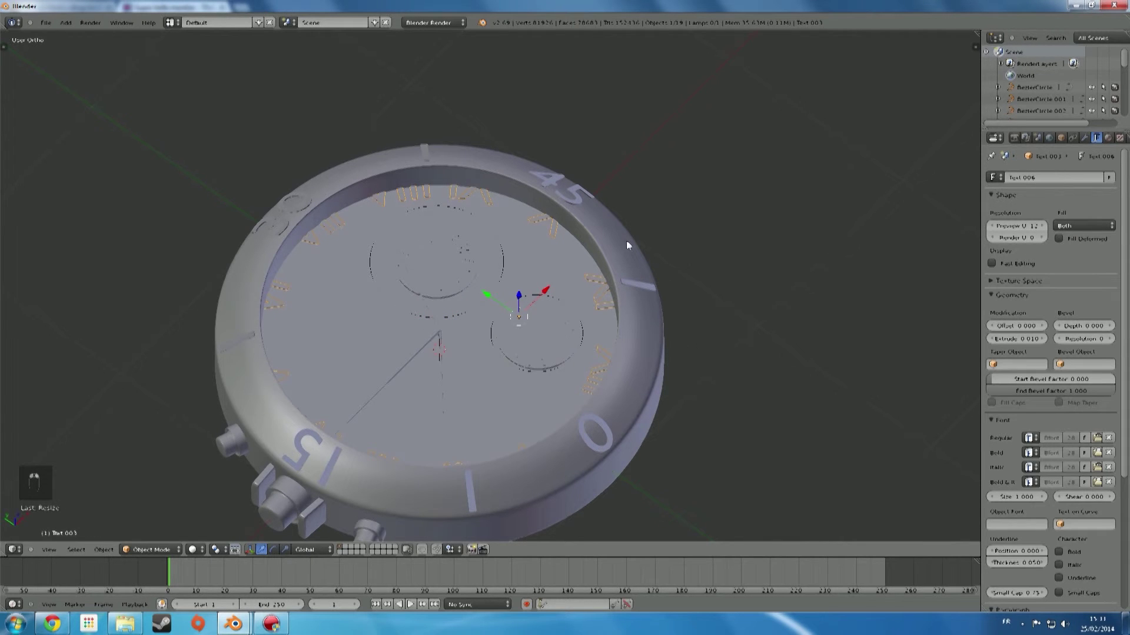
pyautogui.press('s')
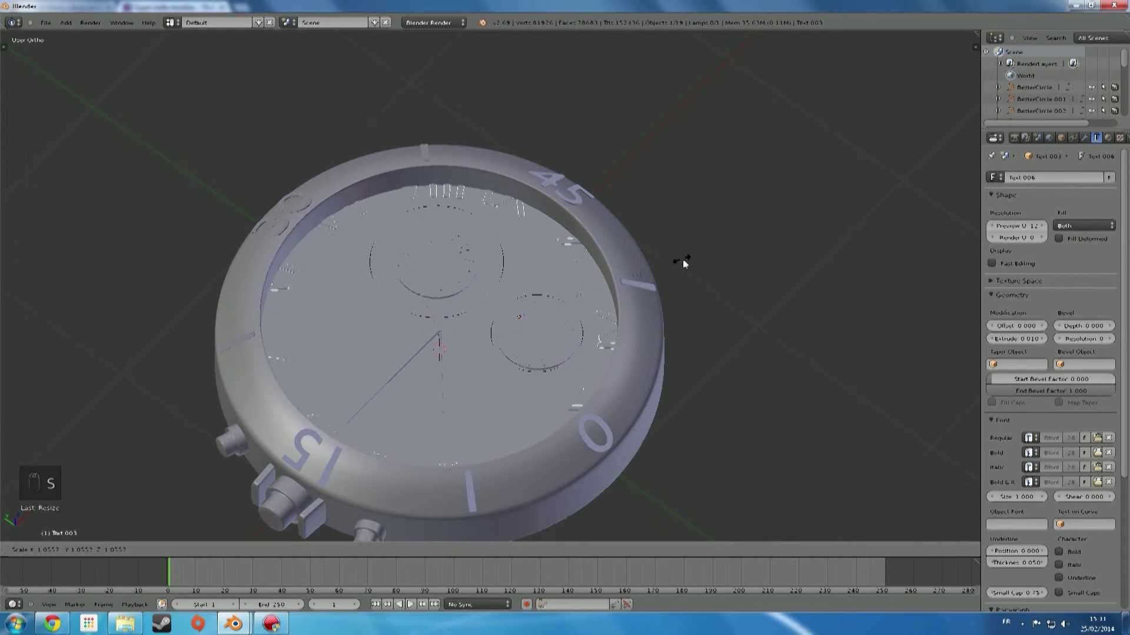
pyautogui.click(688, 263)
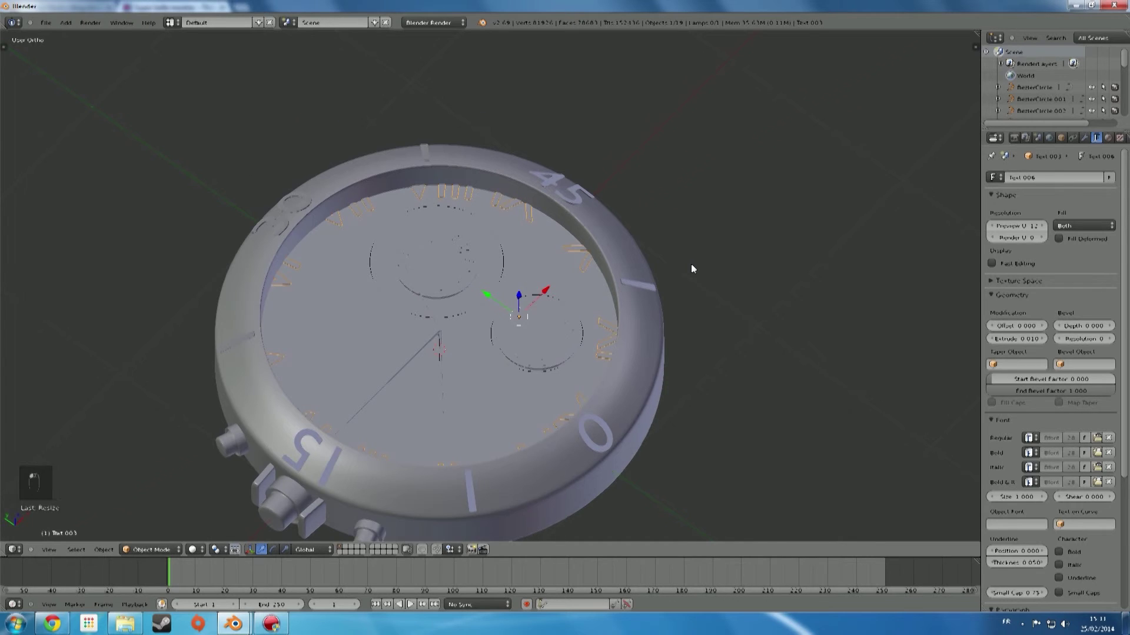
# Move the Roman numeral text in the negative Y direction in top view to adjust its placement around the dial
pyautogui.press('KP_7')
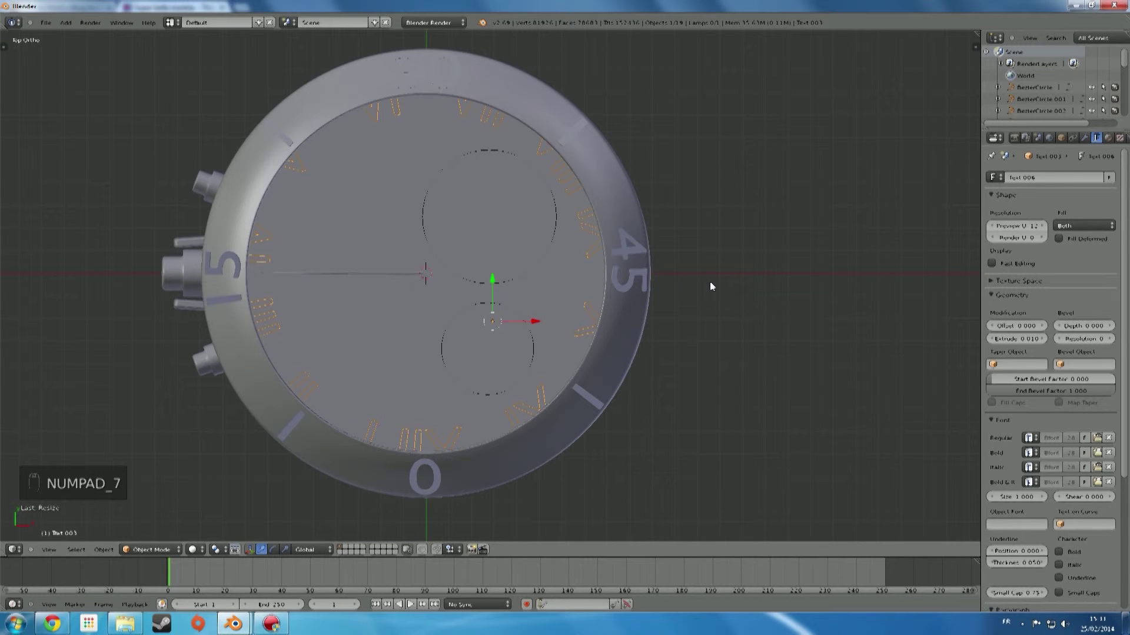
pyautogui.press('g')
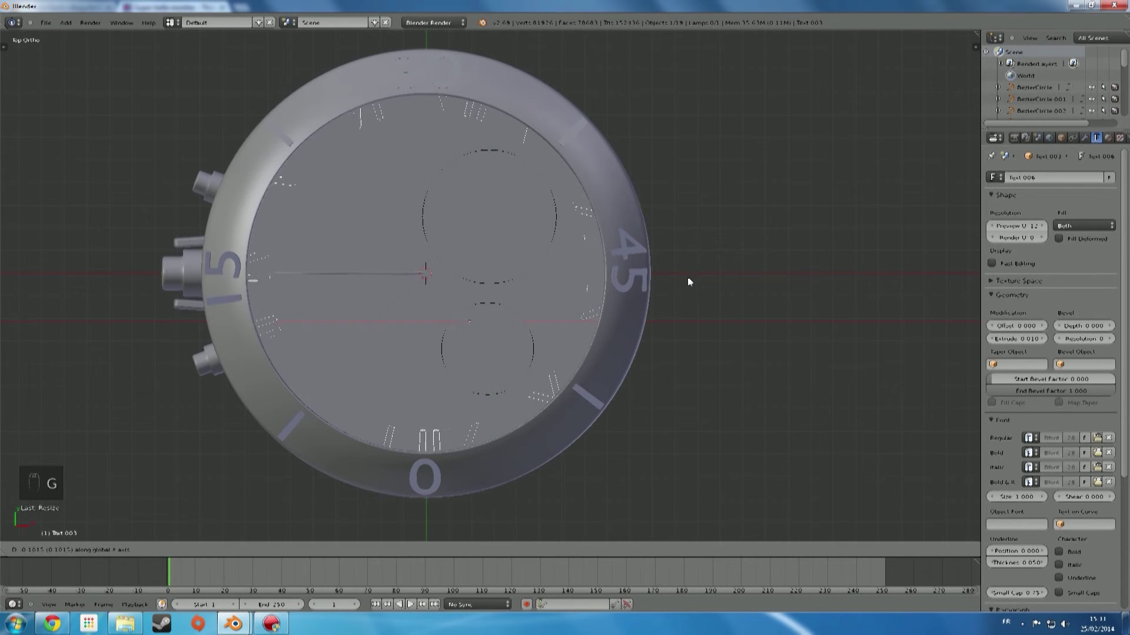
pyautogui.press('g')
pyautogui.middleClick(590, 291)
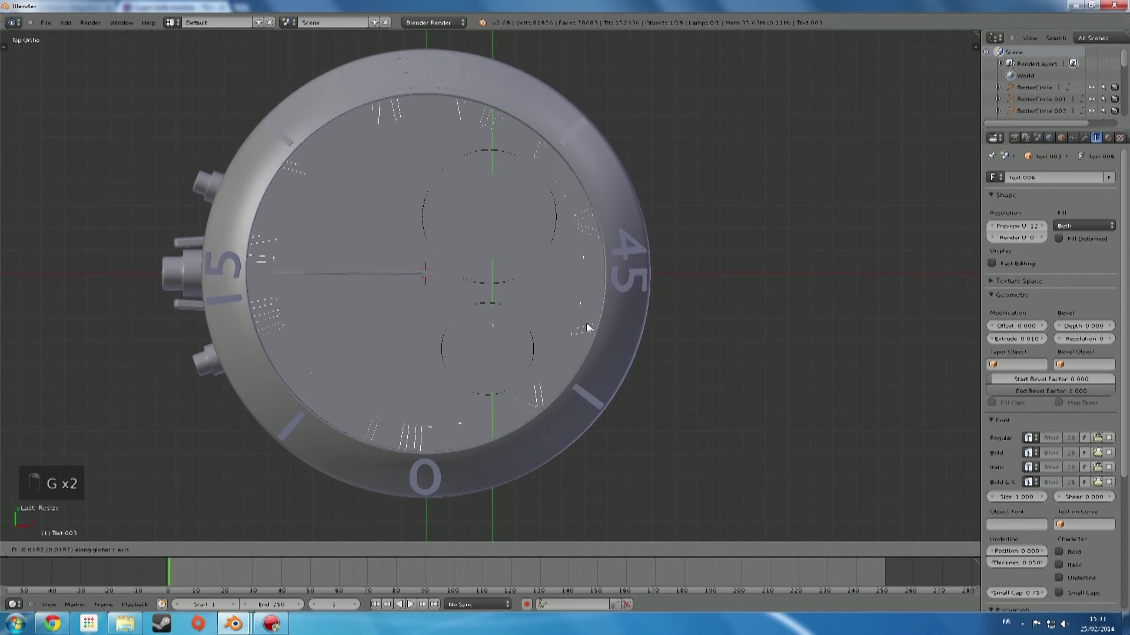
pyautogui.click(583, 352)
# Try to scale the Roman numeral text along the X axis only, to about 0.68
pyautogui.press('s')
pyautogui.middleClick(605, 299)
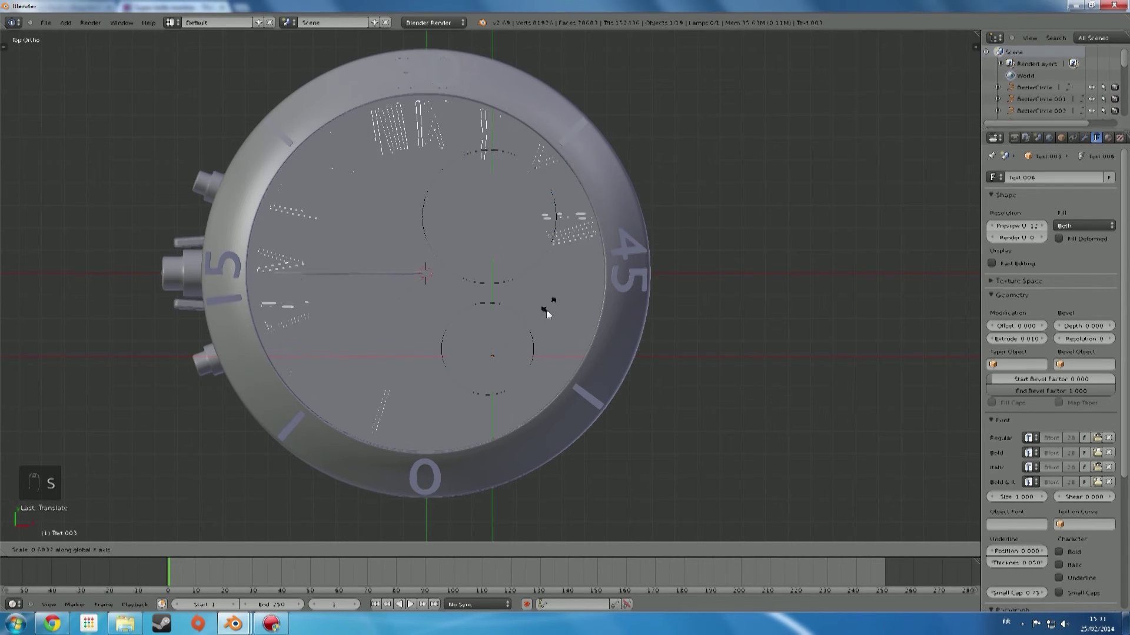
pyautogui.rightClick(546, 323)
# Scale the Roman numeral text down along the Y axis to shorten the numerals around the dial
pyautogui.press('s')
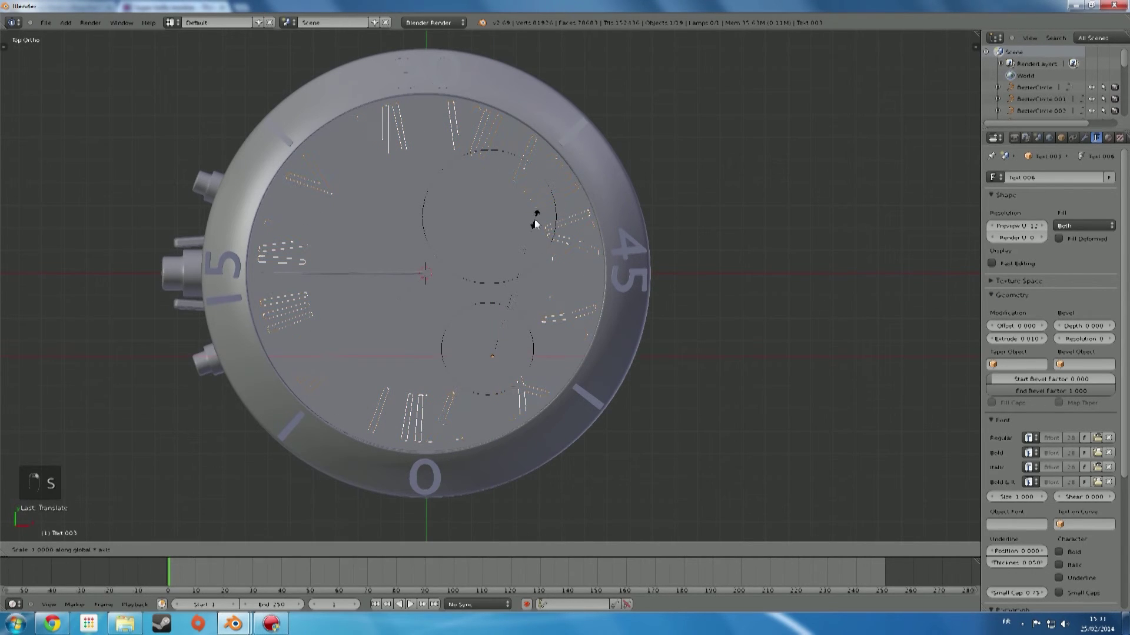
pyautogui.middleClick(523, 294)
pyautogui.click(524, 296)
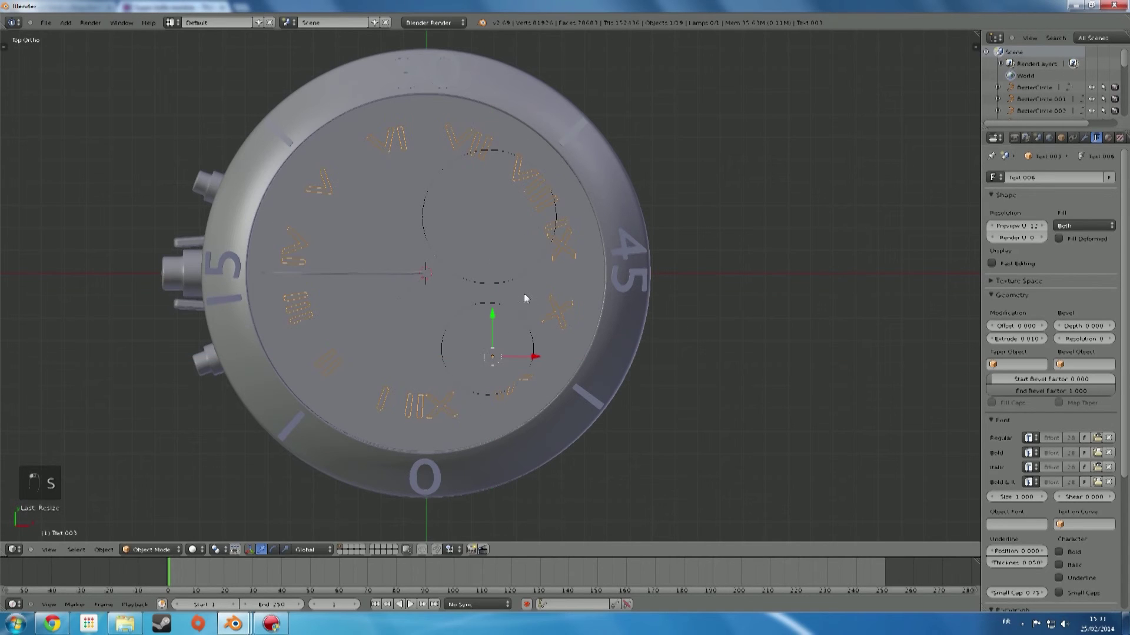
pyautogui.press('s')
pyautogui.rightClick(585, 290)
# Move the Roman numeral text in the positive Y direction so the numerals sit close to the dial's rim
pyautogui.press('g')
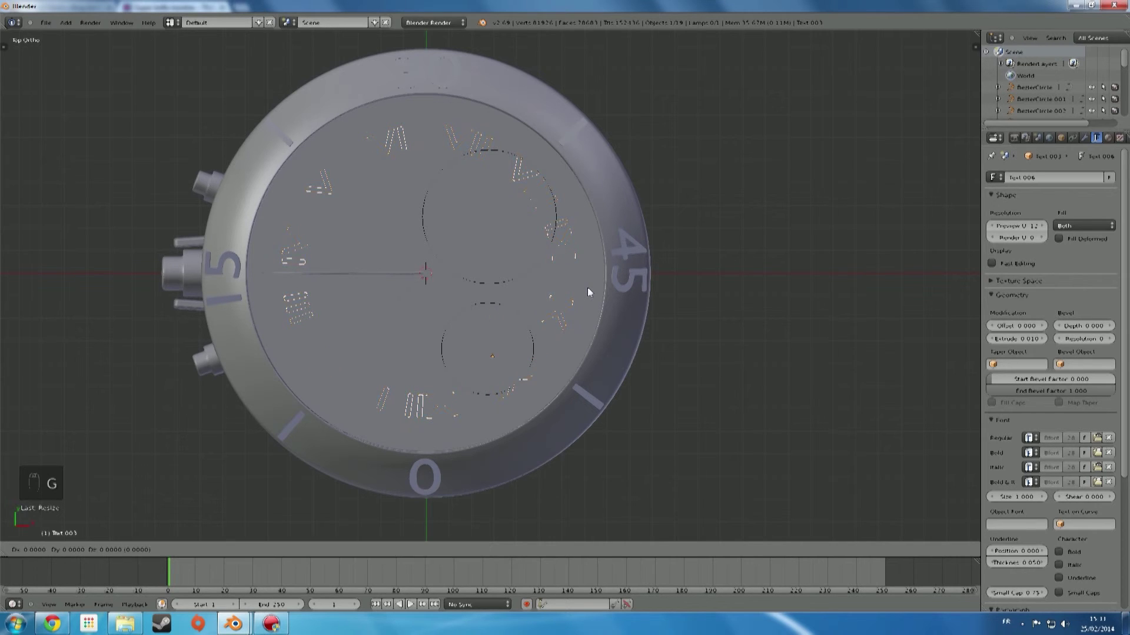
pyautogui.click(599, 261)
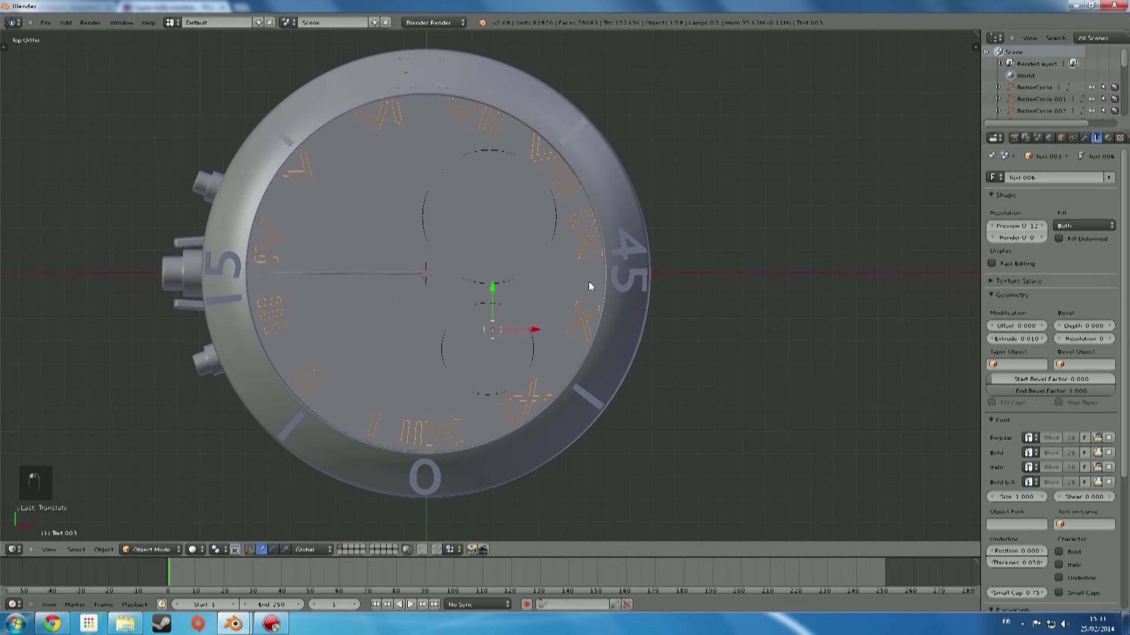
pyautogui.press('g')
pyautogui.press('x')
pyautogui.rightClick(588, 281)
# Scale the Roman numeral text to about 0.97 and shift it in the positive X direction to realign the numerals around the dial
pyautogui.scroll(1, 590, 280)
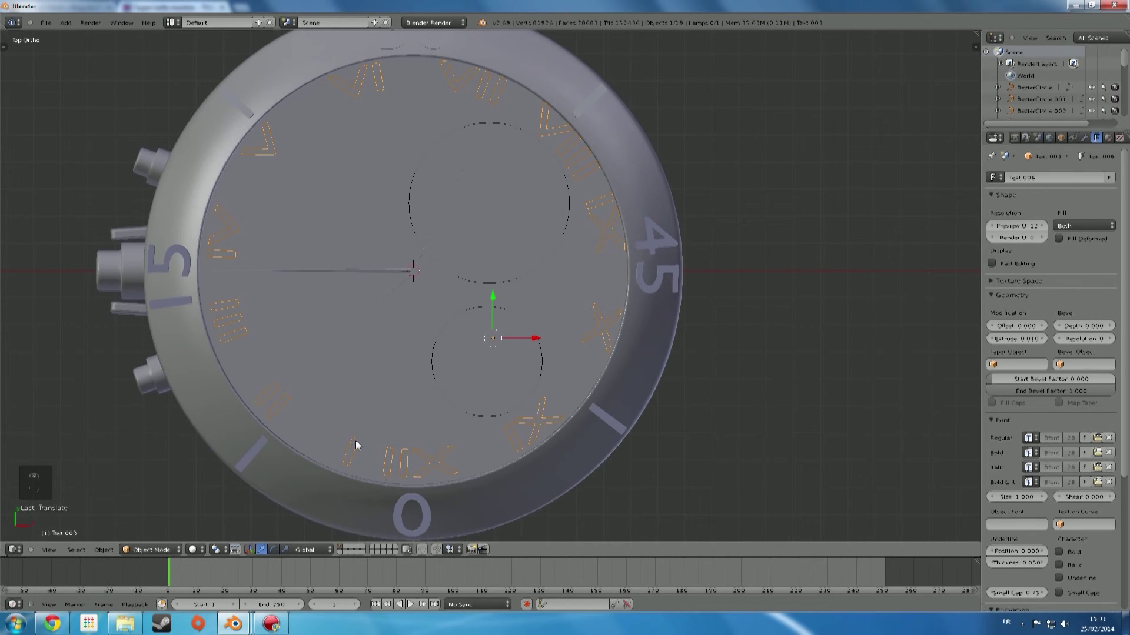
pyautogui.scroll(-3, 492, 441)
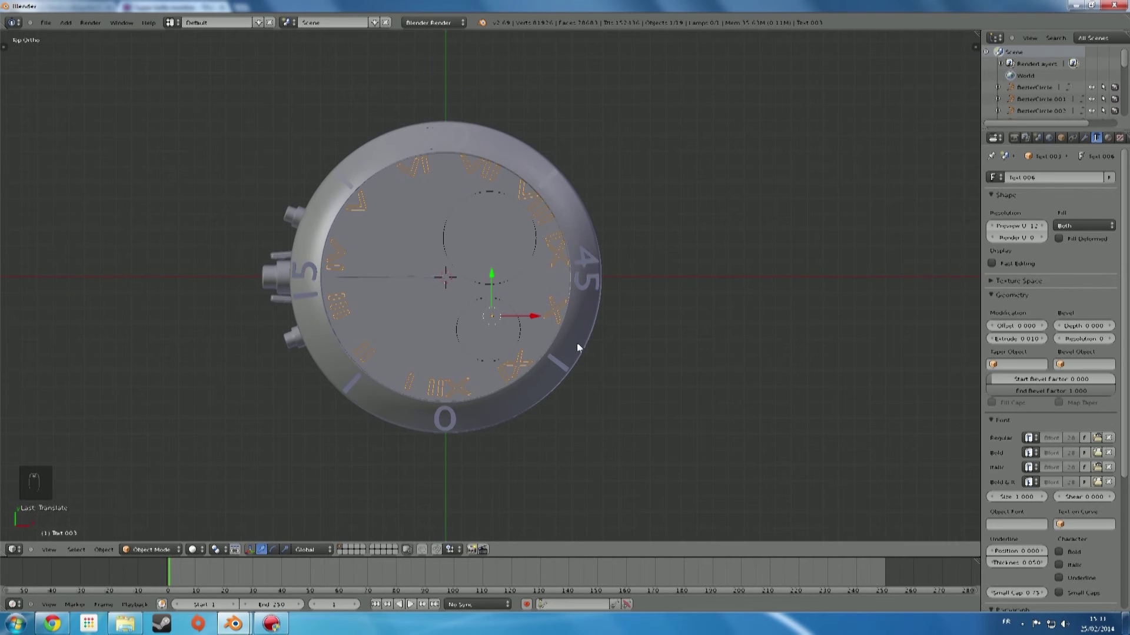
pyautogui.press('s')
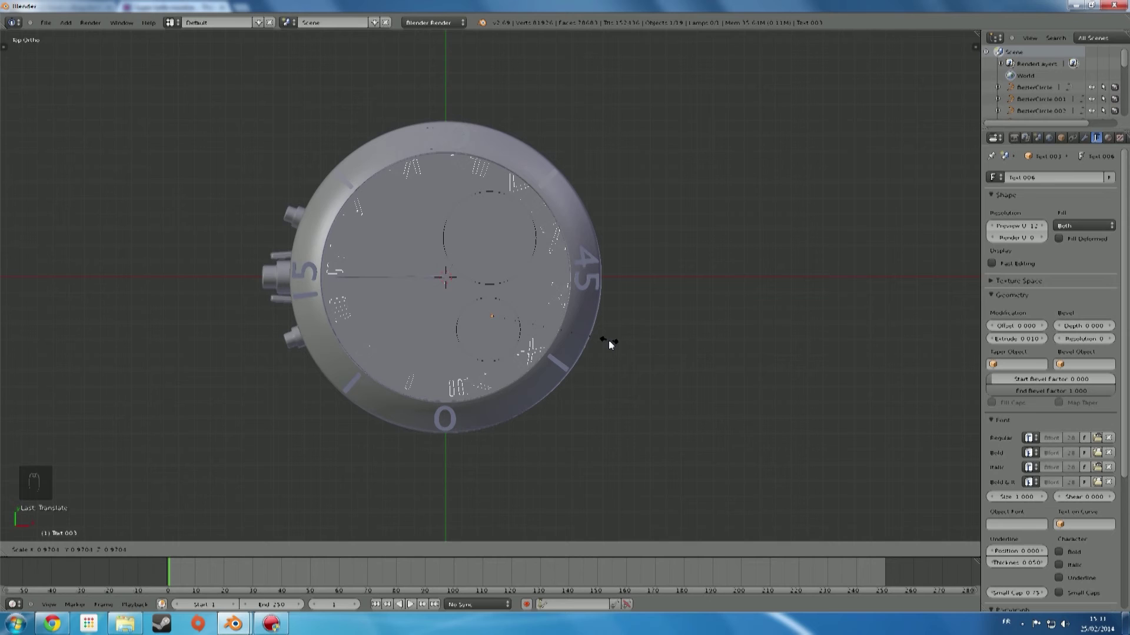
pyautogui.click(609, 341)
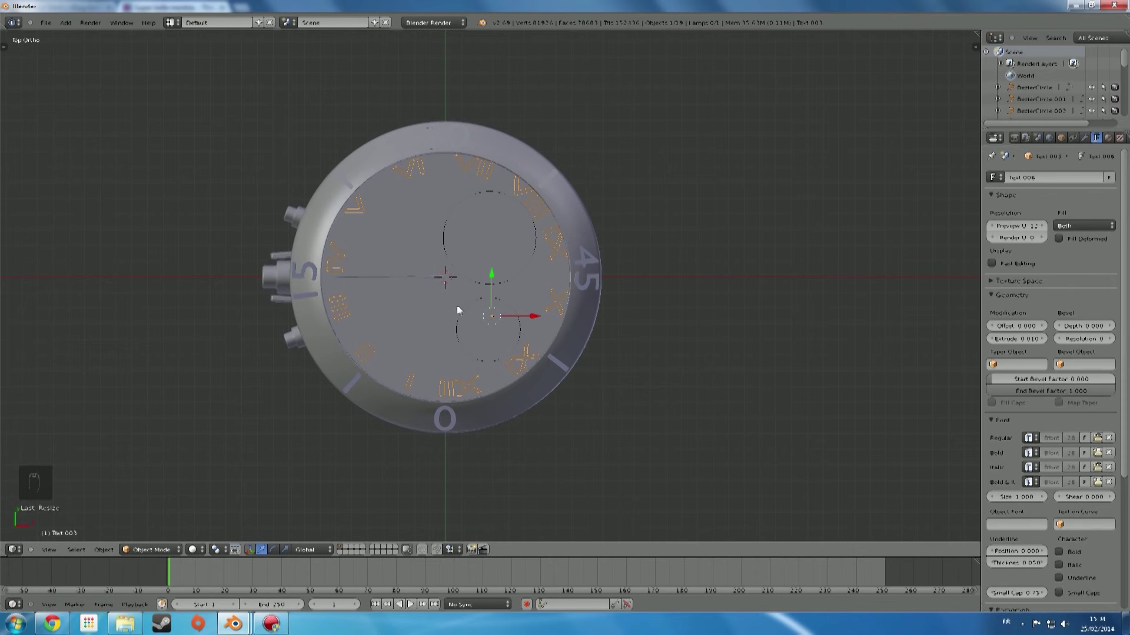
pyautogui.press('g')
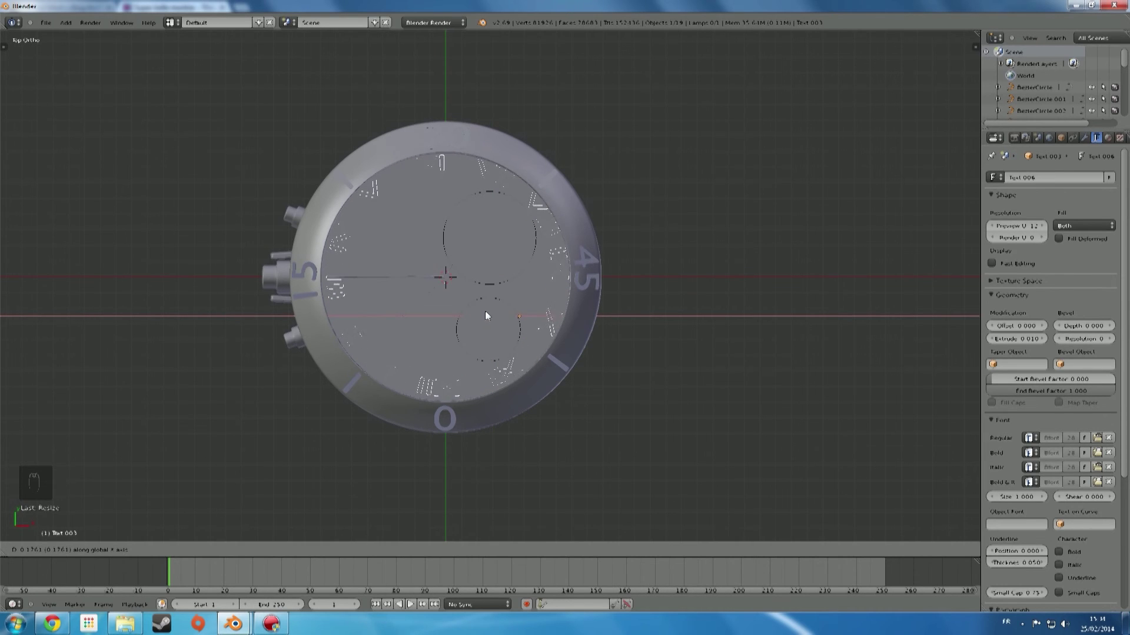
pyautogui.click(475, 308)
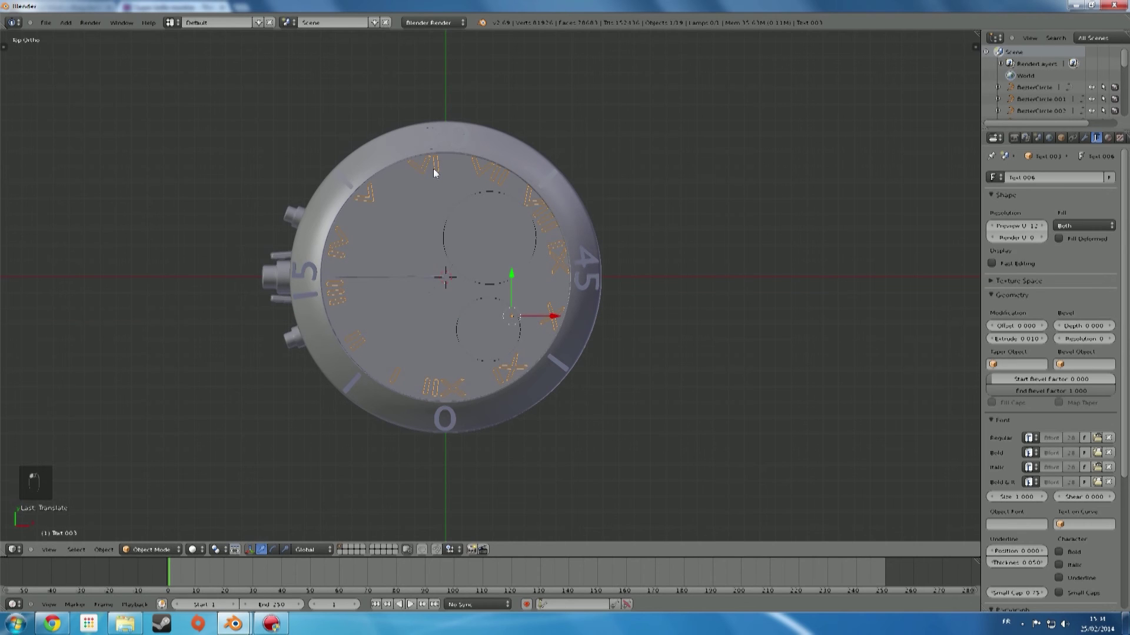
# Examine the placement of the Roman numerals on the dial from an angled view of the watch
pyautogui.scroll(-5, 509, 164)
pyautogui.scroll(6, 518, 153)
pyautogui.moveTo(517, 153); pyautogui.dragTo(670, 291, button='middle')
pyautogui.scroll(2, 548, 242)
pyautogui.scroll(2, 584, 394)
pyautogui.scroll(-4, 588, 386)
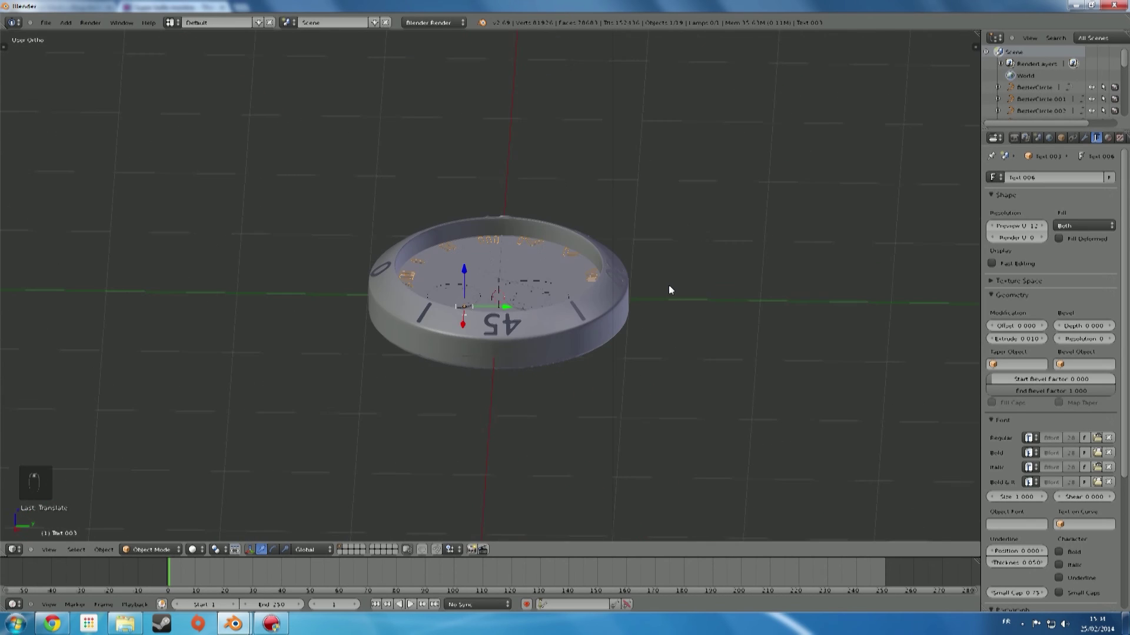
pyautogui.scroll(4, 669, 289)
# Switch to Chrome and look through the reference watch photos on the blog page
pyautogui.click(52, 624)
pyautogui.scroll(-1, 503, 376)
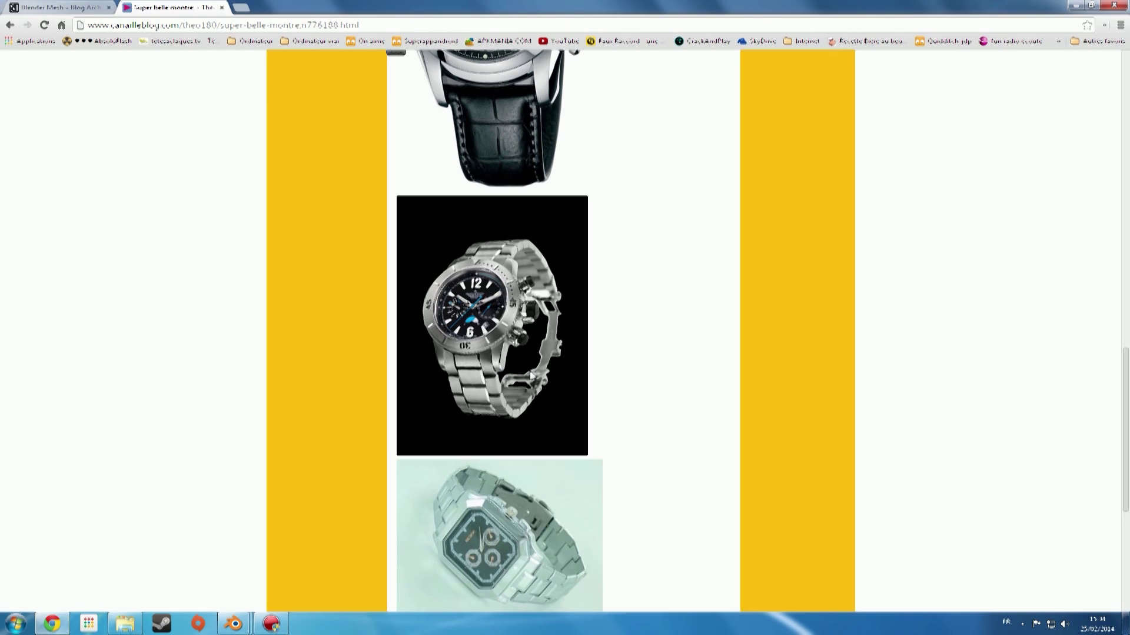